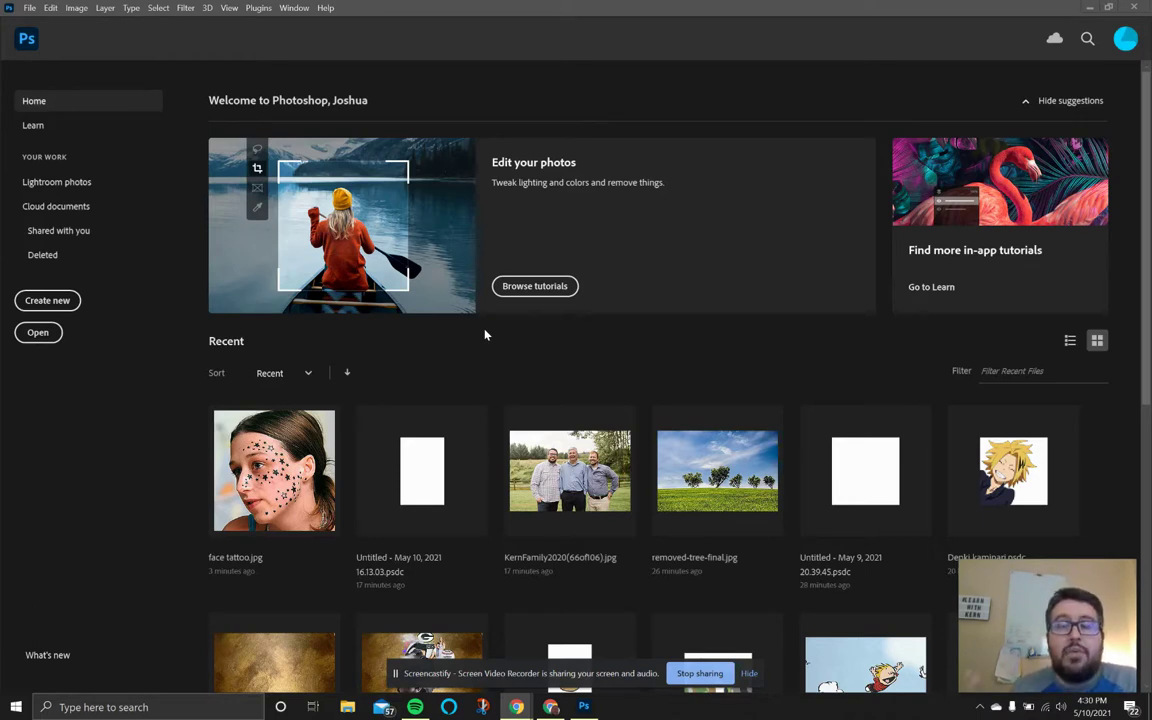
Step: Open face tattoo.jpg from the Downloads folder via the Home screen's Open button
{"action": "left_click", "coordinate": [39, 334]}
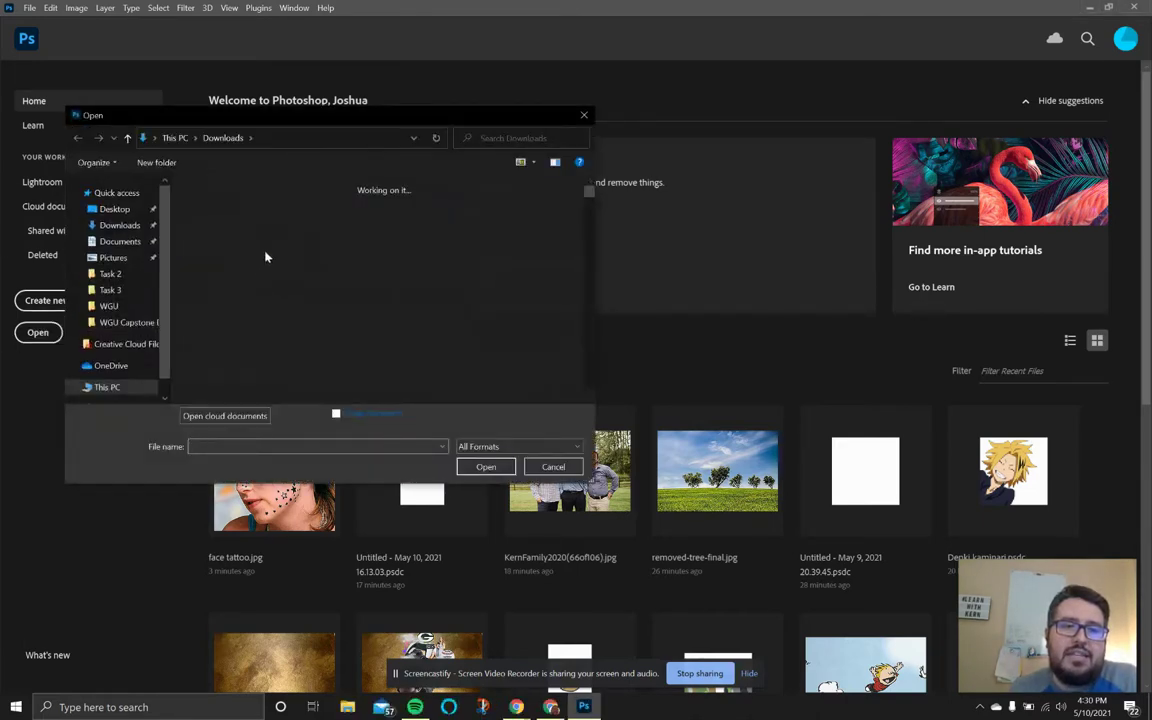
{"action": "double_click", "coordinate": [346, 226]}
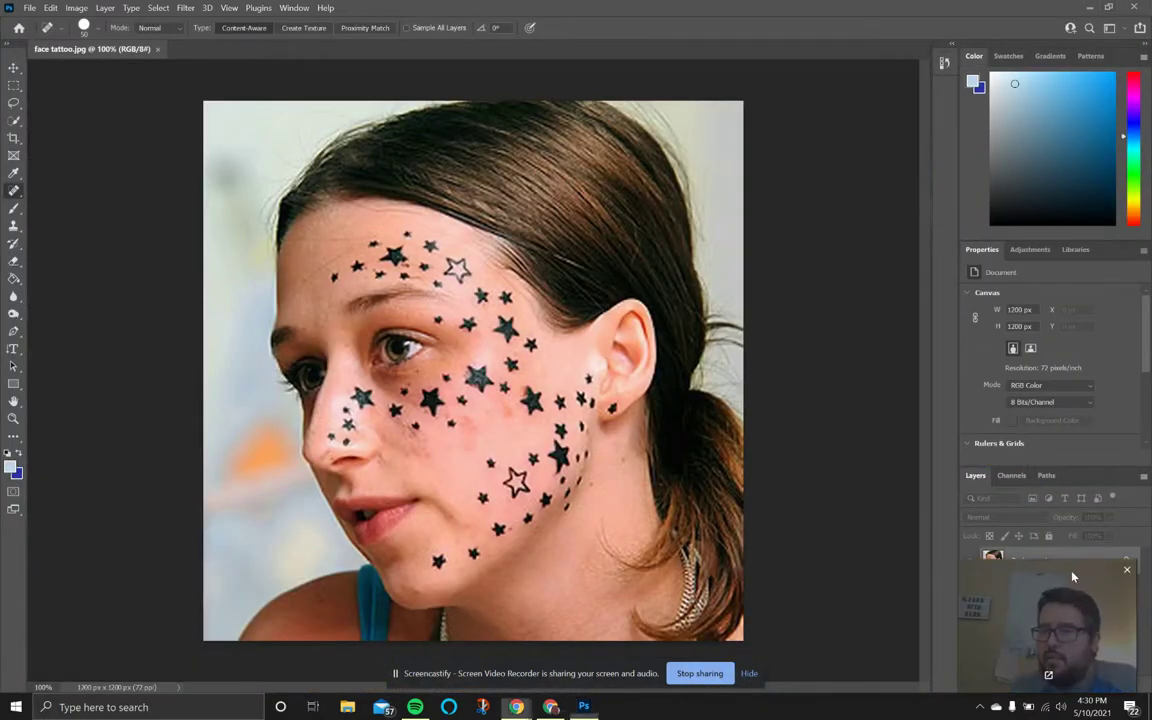
{"action": "left_click_drag", "start_coordinate": [1073, 574], "coordinate": [1077, 60]}
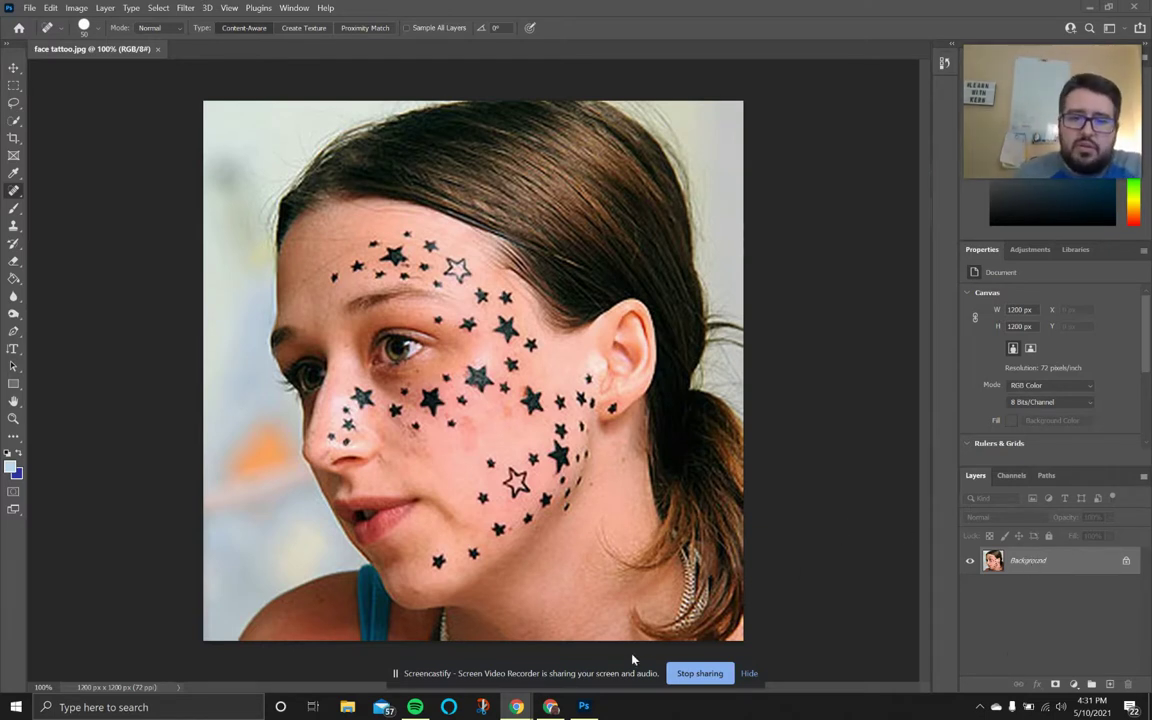
{"action": "left_click", "coordinate": [749, 673]}
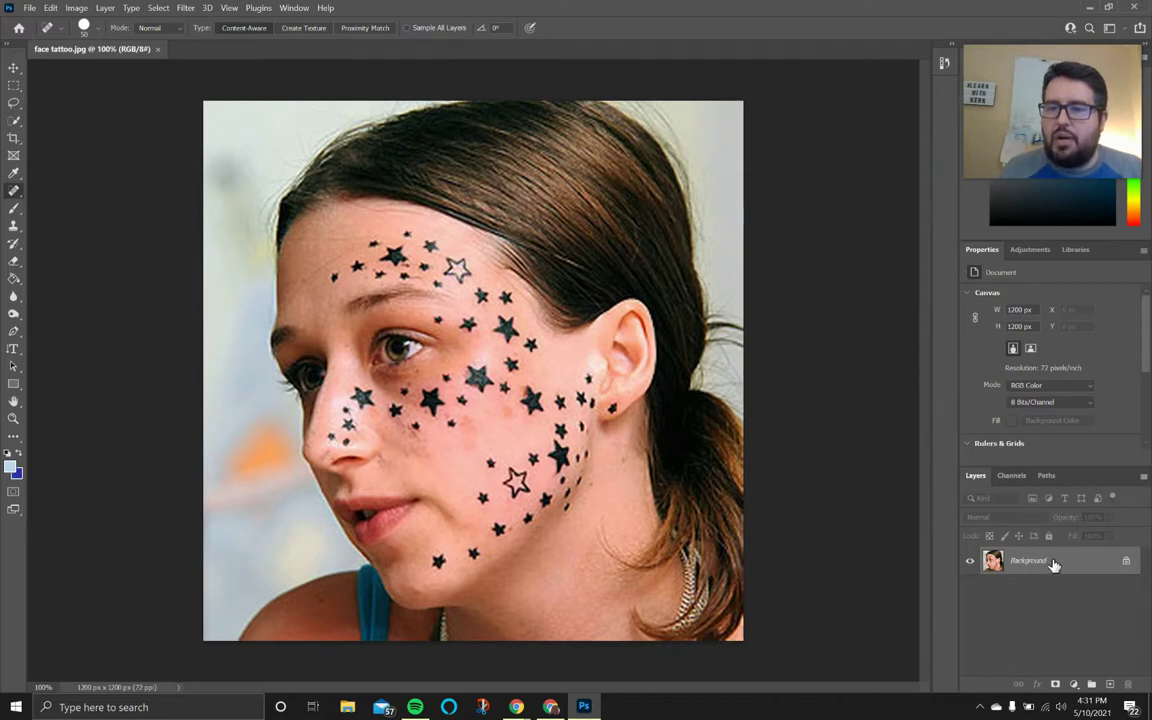
Step: Duplicate the Background layer as 'Healing' and keep the Healing layer selected
{"action": "right_click", "coordinate": [1053, 565]}
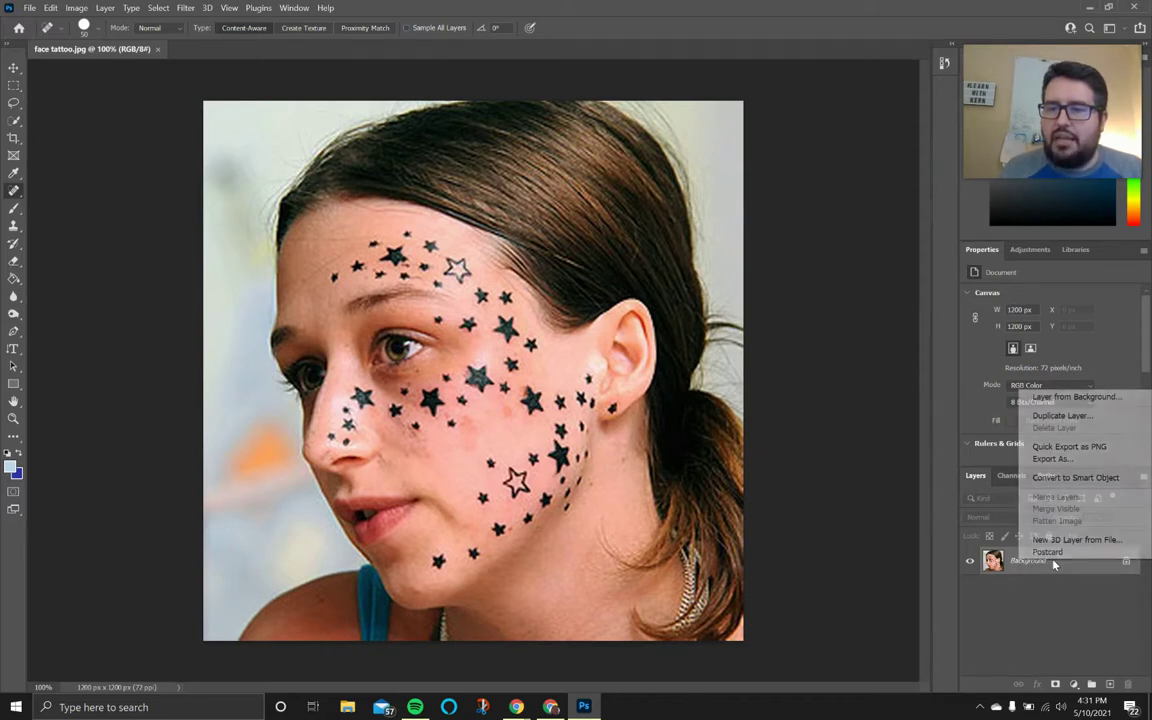
{"action": "left_click", "coordinate": [1062, 416]}
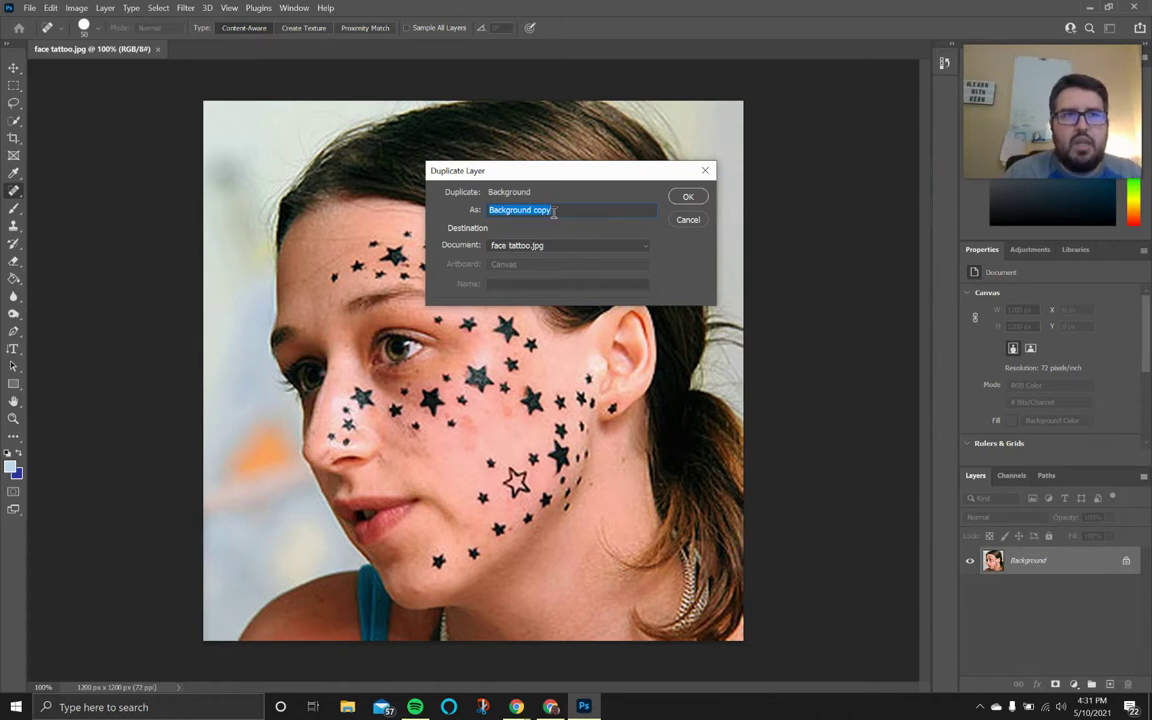
{"action": "type", "text": "Healing"}
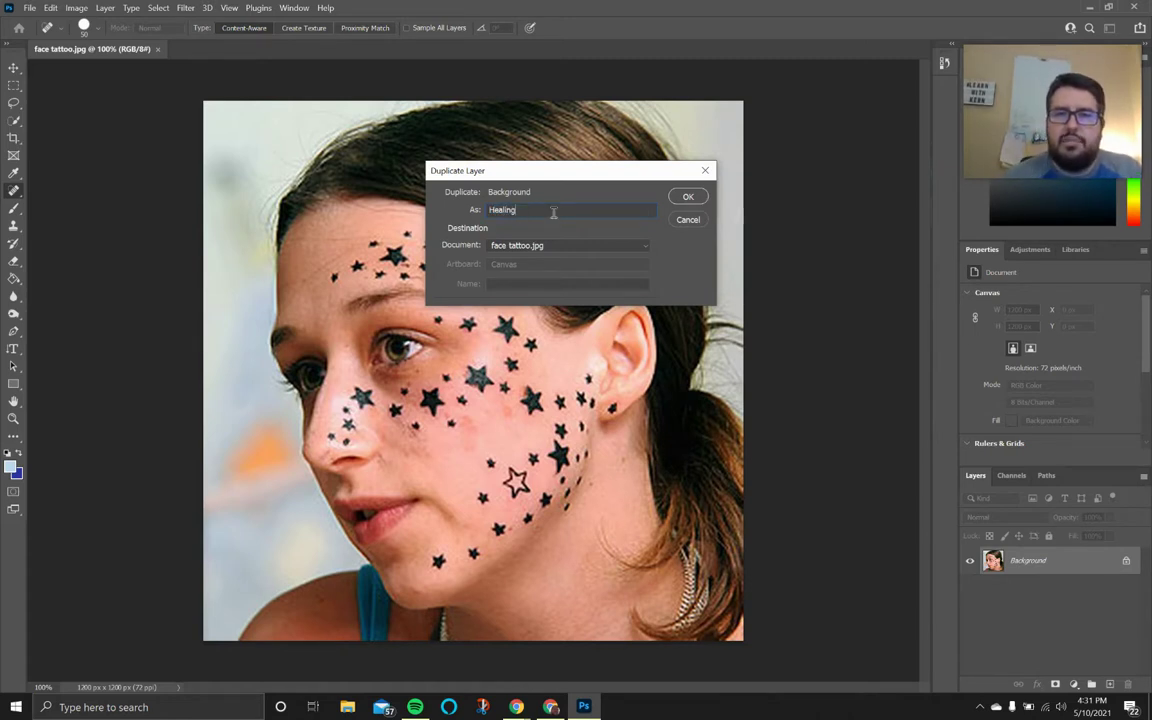
{"action": "left_click", "coordinate": [684, 197]}
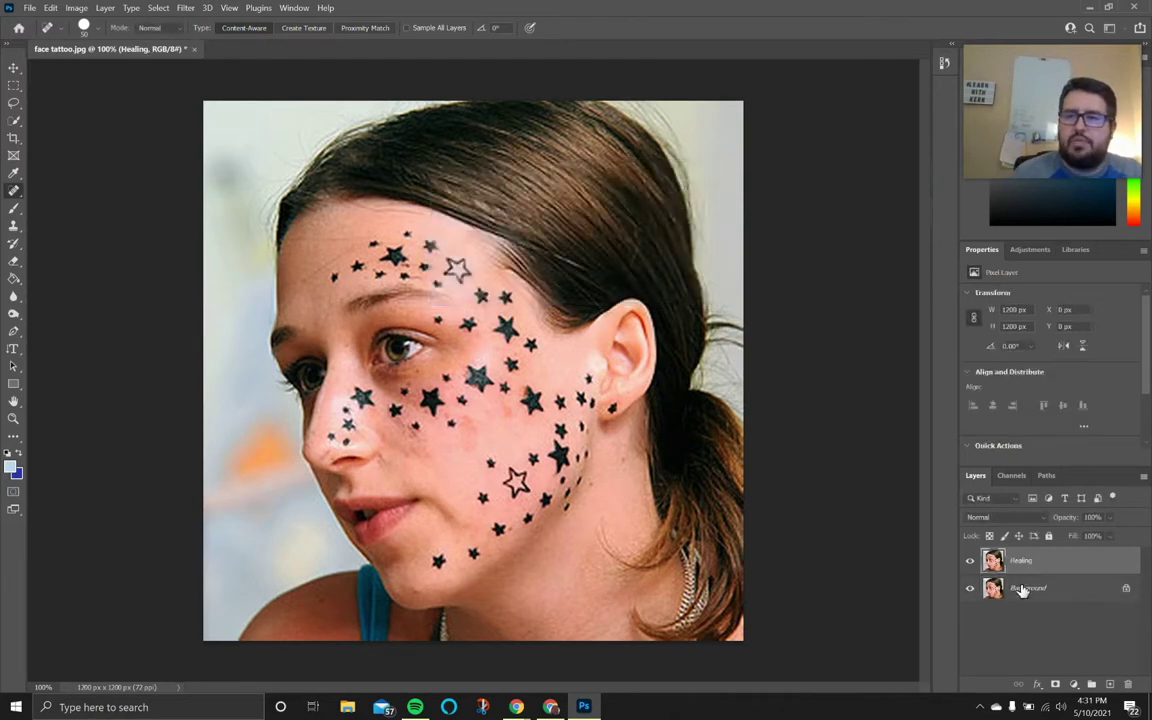
{"action": "left_click", "coordinate": [1058, 583]}
{"action": "left_click", "coordinate": [1058, 570]}
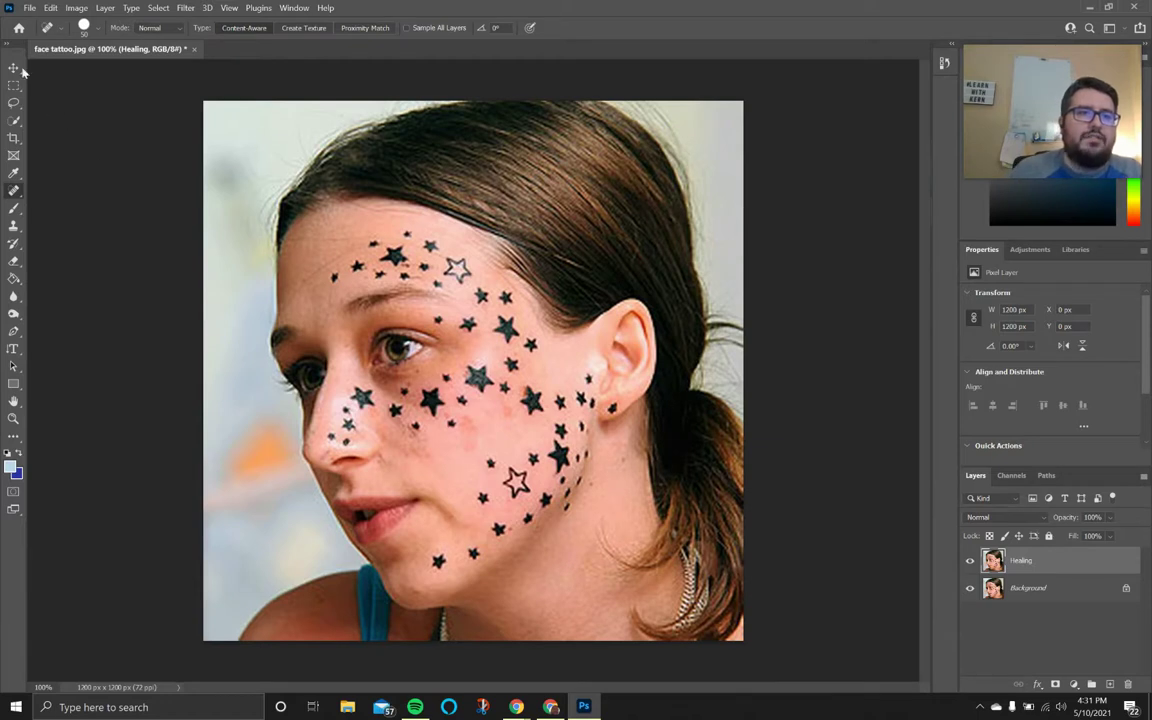
{"action": "right_click", "coordinate": [15, 194]}
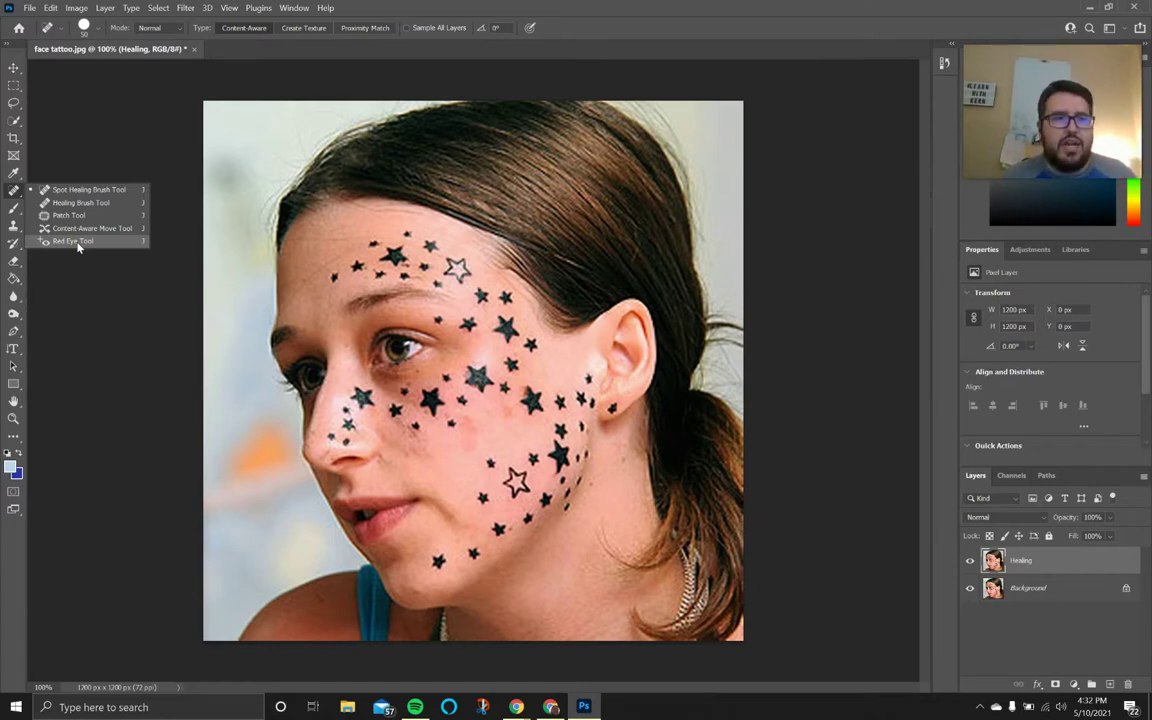
{"action": "left_click", "coordinate": [89, 190]}
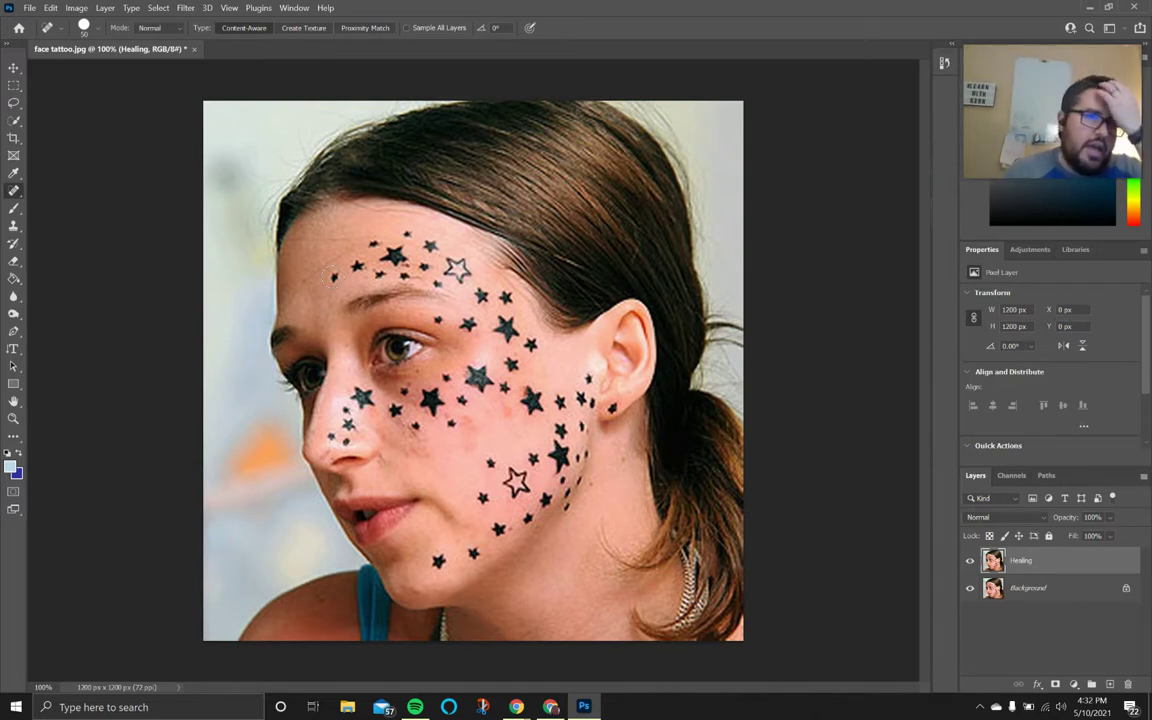
Step: Shrink the Spot Healing Brush to star size and heal two small forehead stars
{"action": "left_click", "coordinate": [85, 27]}
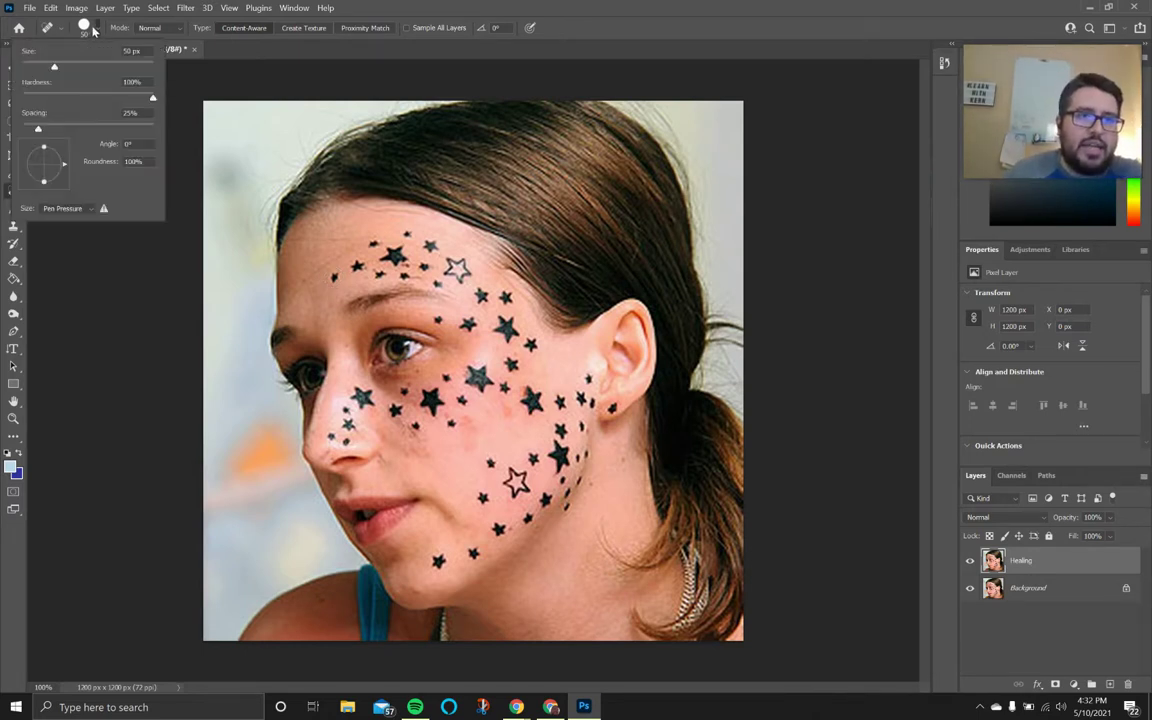
{"action": "left_click", "coordinate": [87, 27]}
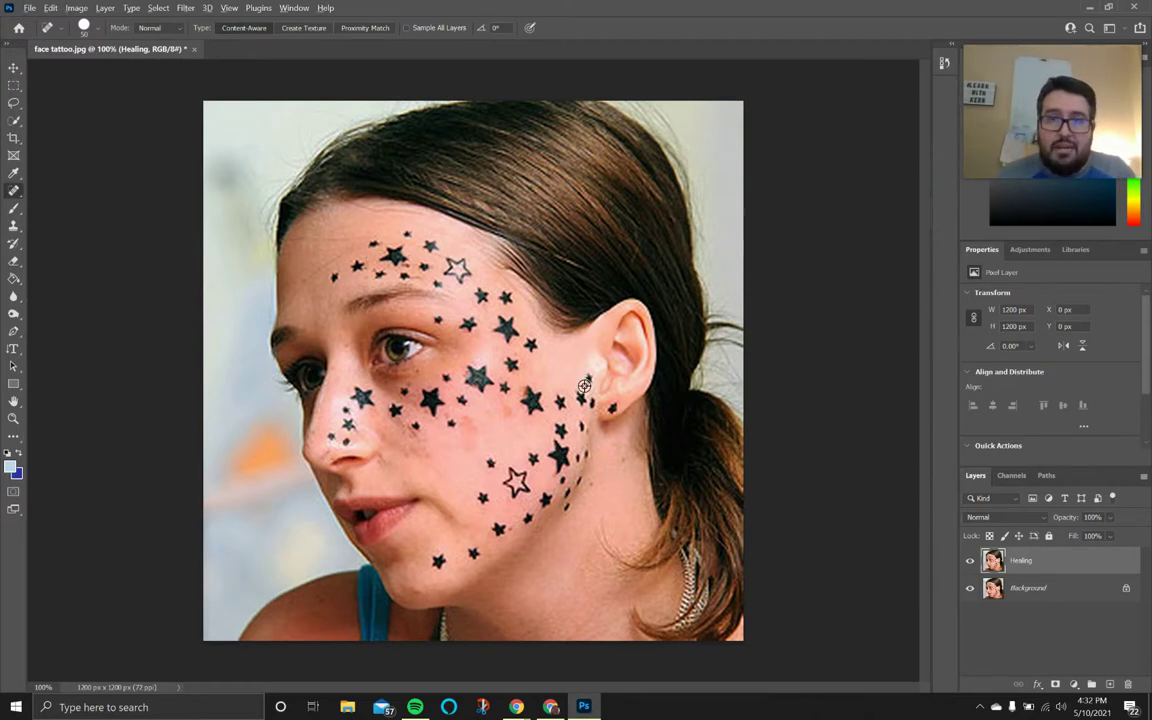
{"action": "mouse_move", "coordinate": [584, 385]}
{"action": "left_mouse_down"}
{"action": "mouse_move", "coordinate": [660, 385]}
{"action": "mouse_move", "coordinate": [500, 400]}
{"action": "mouse_move", "coordinate": [633, 399]}
{"action": "mouse_move", "coordinate": [575, 395]}
{"action": "mouse_move", "coordinate": [593, 400]}
{"action": "left_mouse_up"}
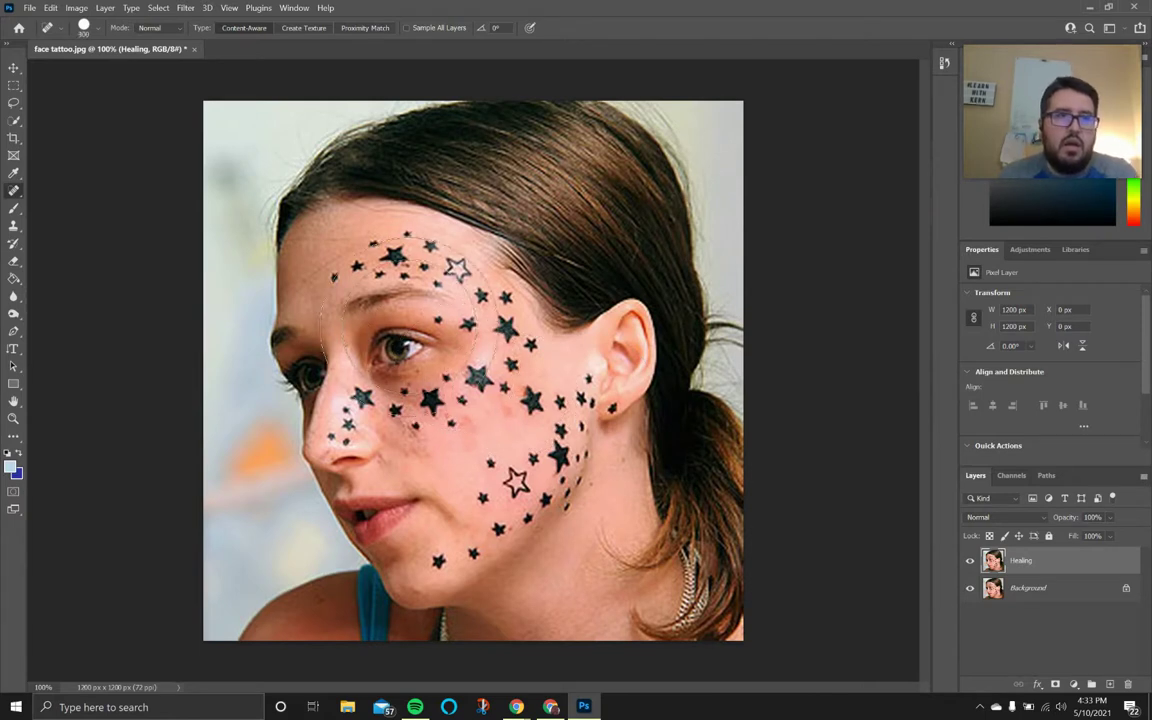
{"action": "key", "text": "bracketleft"}
{"action": "key", "text": "bracketleft"}
{"action": "key", "text": "bracketleft"}
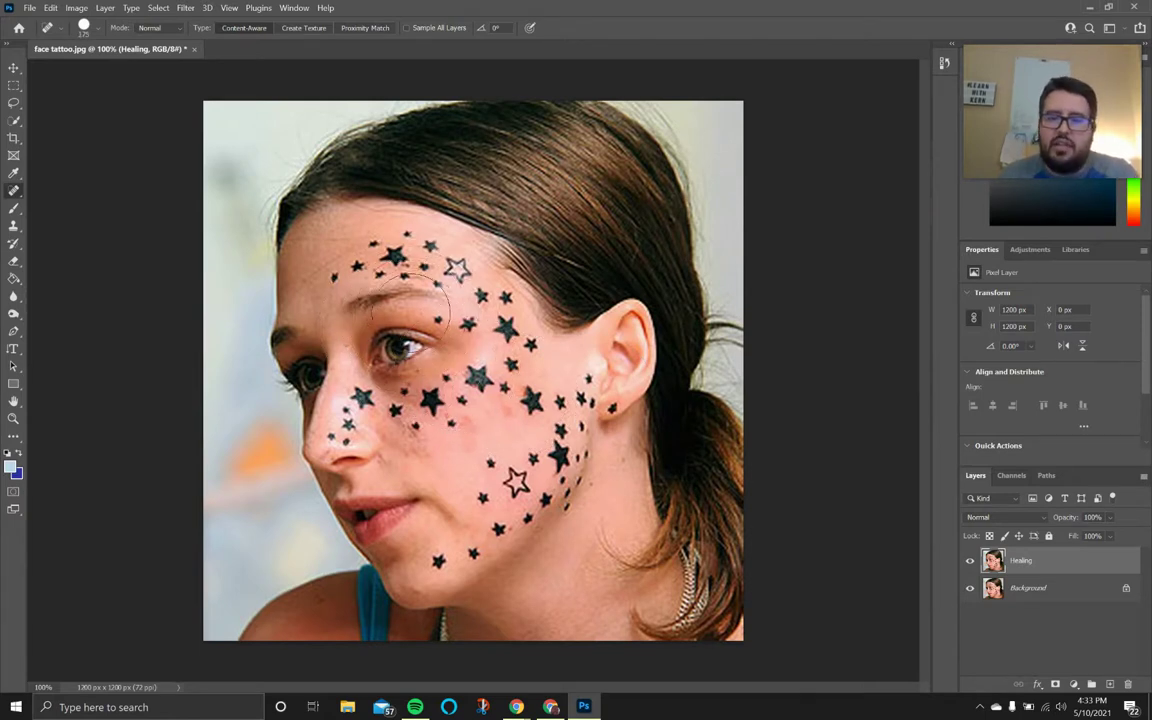
{"action": "key", "text": "bracketright"}
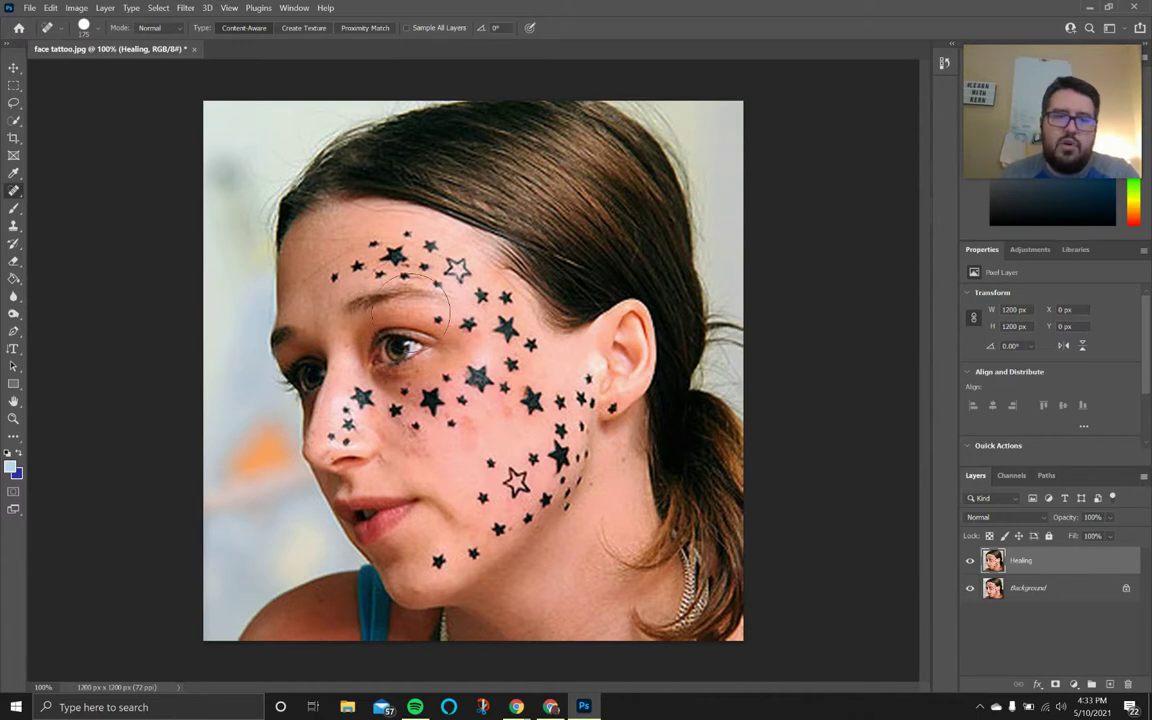
{"action": "key", "text": "bracketright"}
{"action": "key", "text": "bracketright"}
{"action": "key", "text": "bracketright"}
{"action": "key", "text": "bracketright"}
{"action": "key", "text": "bracketleft"}
{"action": "key", "text": "bracketleft"}
{"action": "key", "text": "bracketleft"}
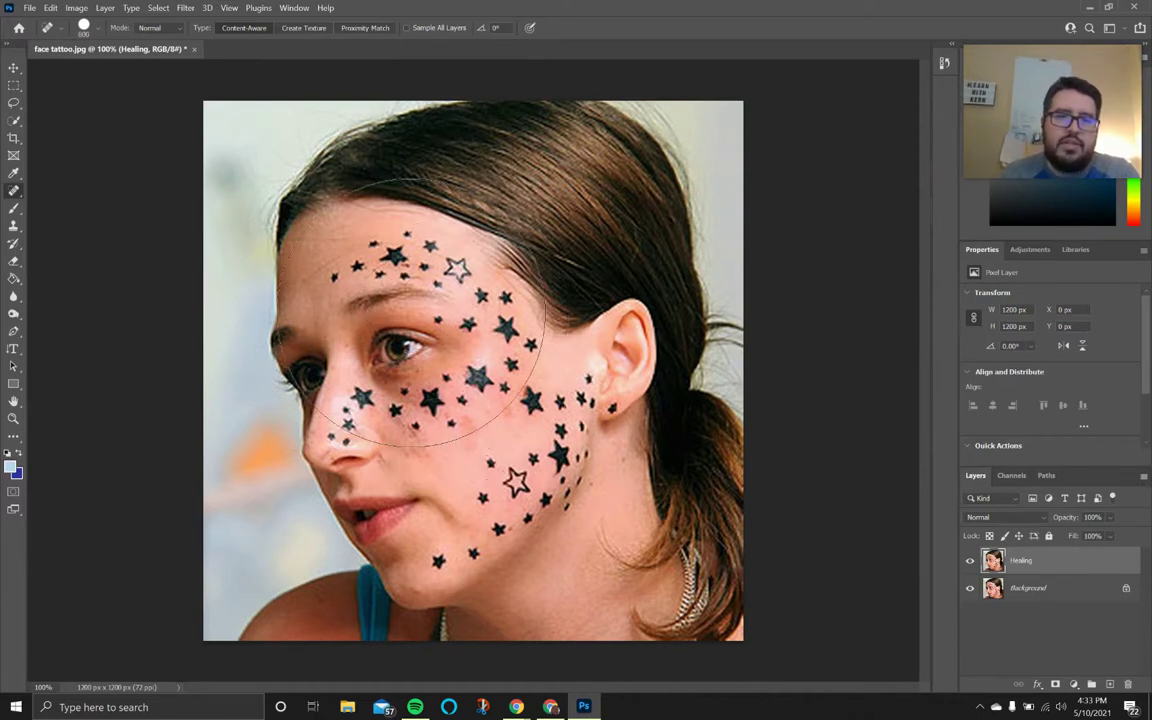
{"action": "key", "text": "bracketleft"}
{"action": "key", "text": "bracketleft"}
{"action": "key", "text": "bracketleft"}
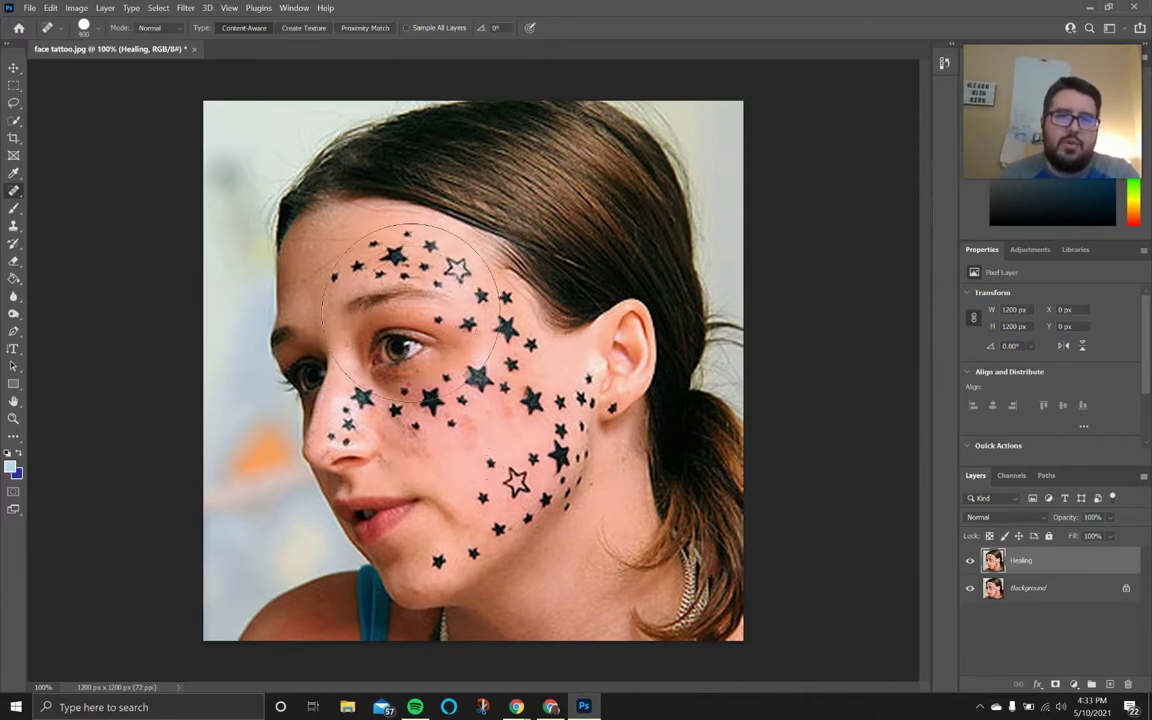
{"action": "key", "text": "bracketleft"}
{"action": "key", "text": "bracketleft"}
{"action": "key", "text": "bracketleft"}
{"action": "key", "text": "bracketleft"}
{"action": "key", "text": "bracketleft"}
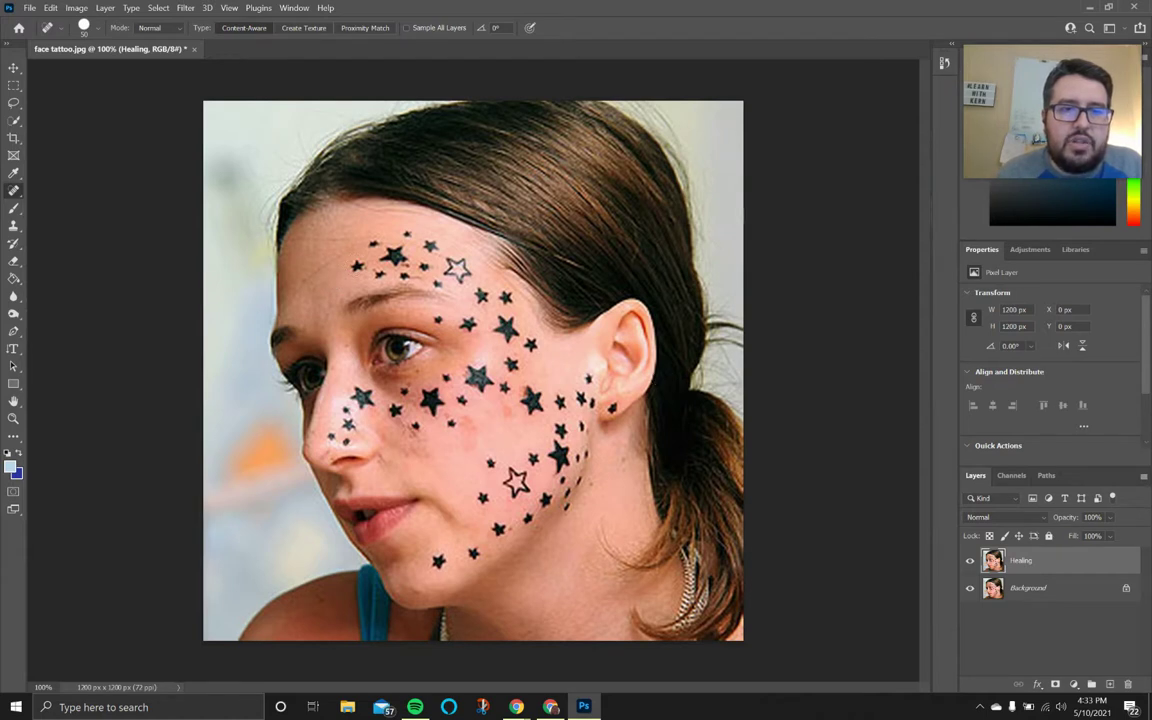
{"action": "left_click", "coordinate": [357, 265]}
{"action": "left_click", "coordinate": [405, 233]}
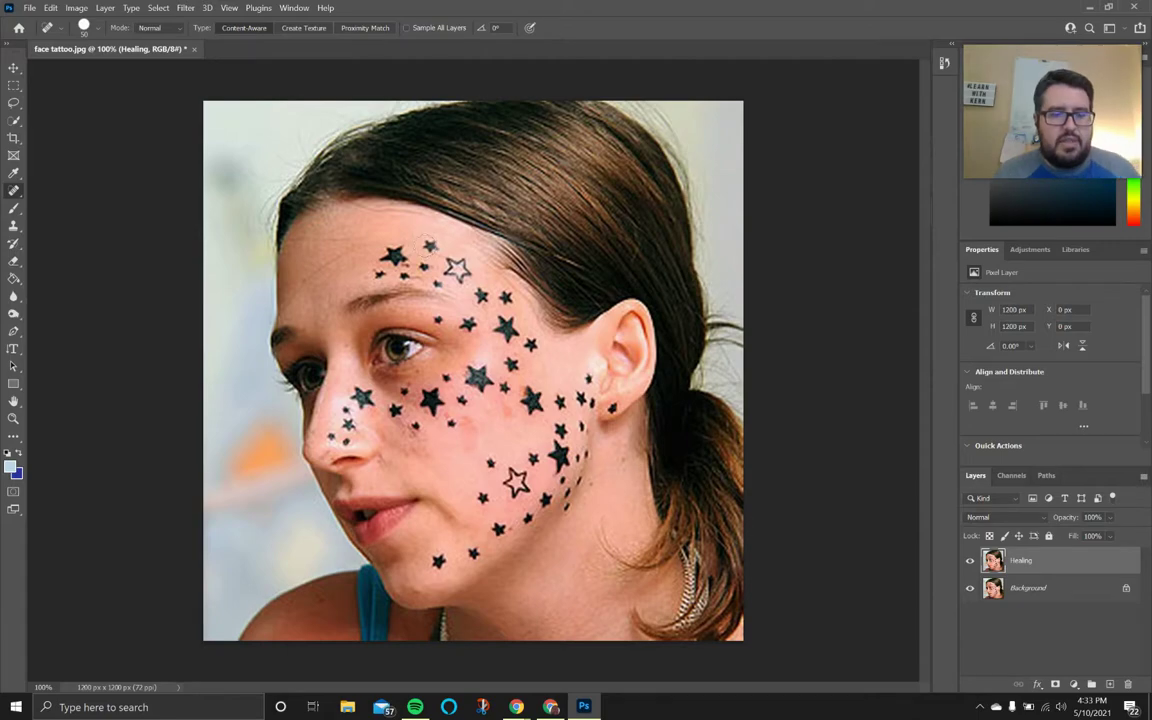
Step: Heal the two small forehead stars near the outlined star
{"action": "scroll", "coordinate": [425, 245], "scroll_direction": "up", "scroll_amount": 5}
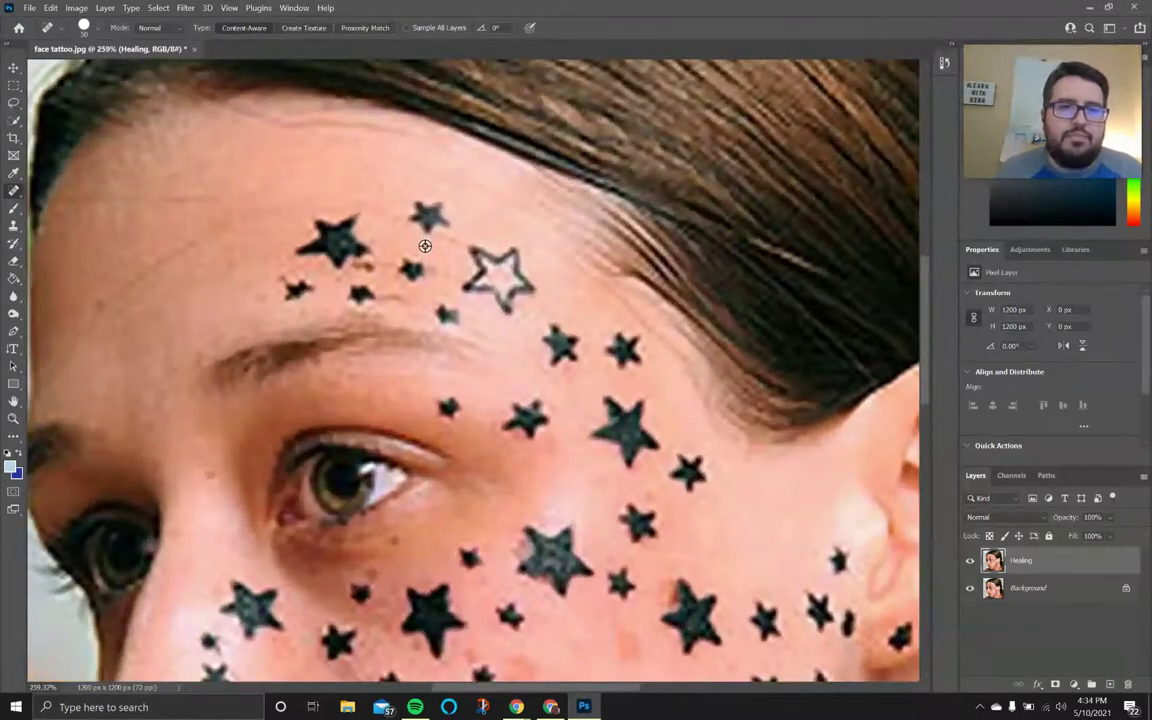
{"action": "scroll", "coordinate": [425, 245], "scroll_direction": "up", "scroll_amount": 4}
{"action": "scroll", "coordinate": [425, 245], "scroll_direction": "down", "scroll_amount": 3}
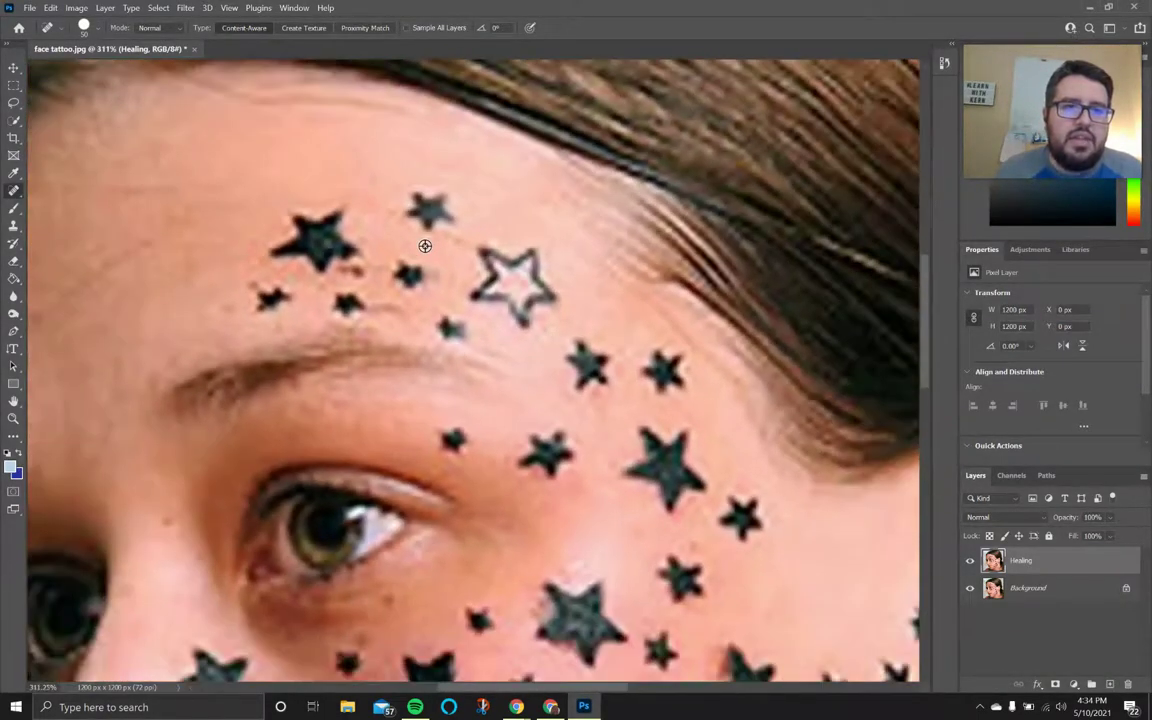
{"action": "scroll", "coordinate": [425, 245], "scroll_direction": "down", "scroll_amount": 5}
{"action": "scroll", "coordinate": [421, 248], "scroll_direction": "up", "scroll_amount": 6}
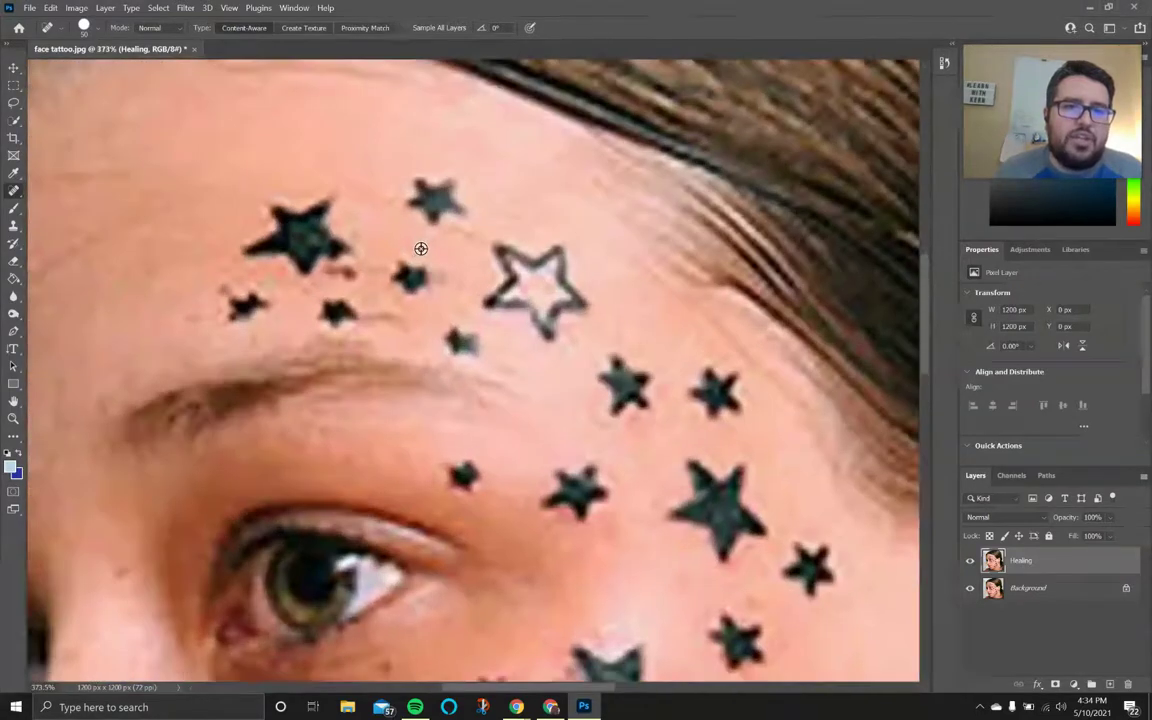
{"action": "scroll", "coordinate": [421, 248], "scroll_direction": "down", "scroll_amount": 6}
{"action": "scroll", "coordinate": [416, 252], "scroll_direction": "up", "scroll_amount": 1}
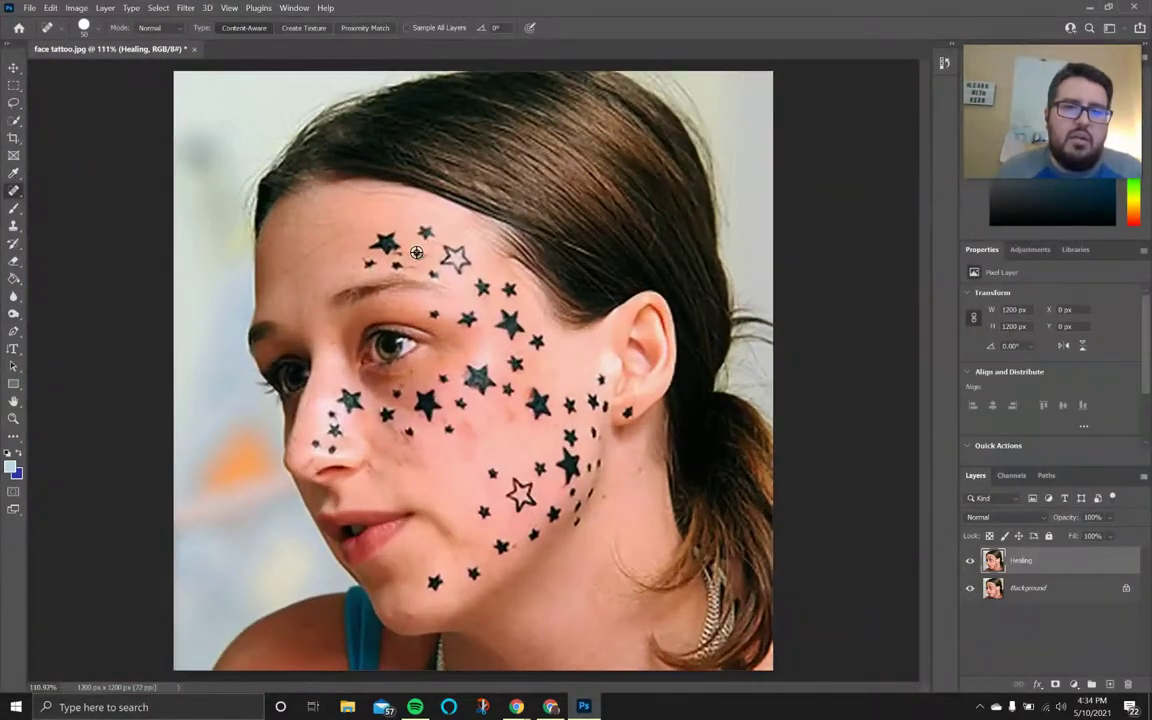
{"action": "left_click", "coordinate": [382, 210]}
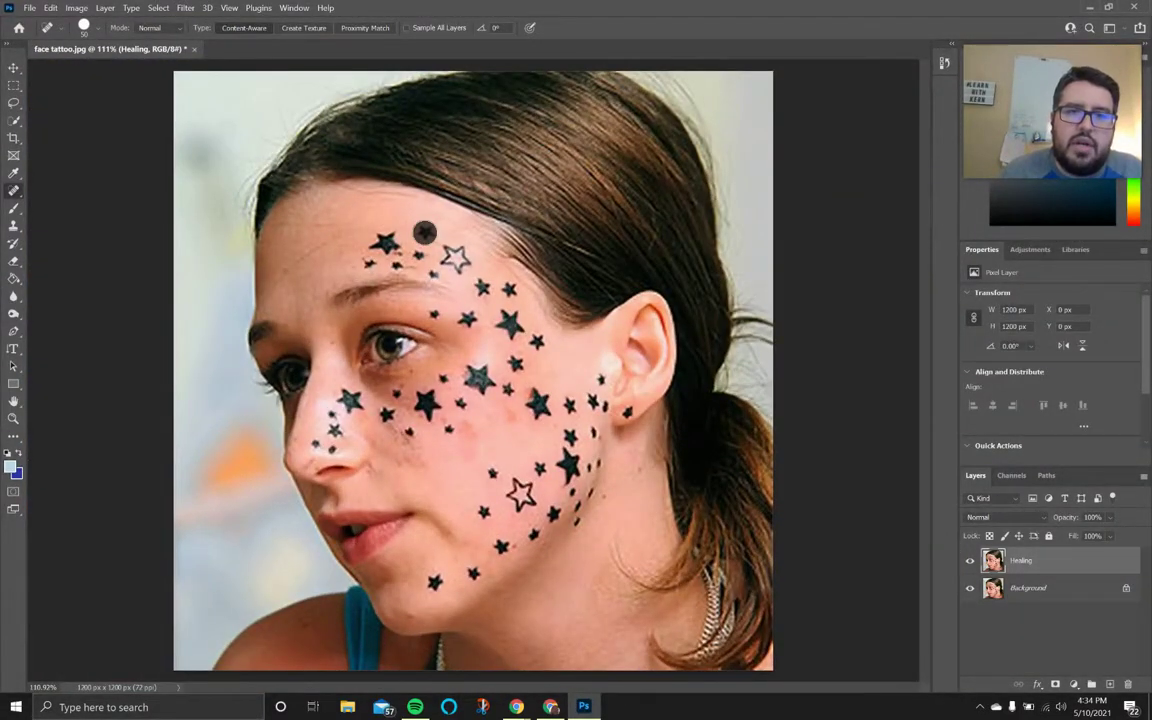
{"action": "left_click", "coordinate": [433, 237]}
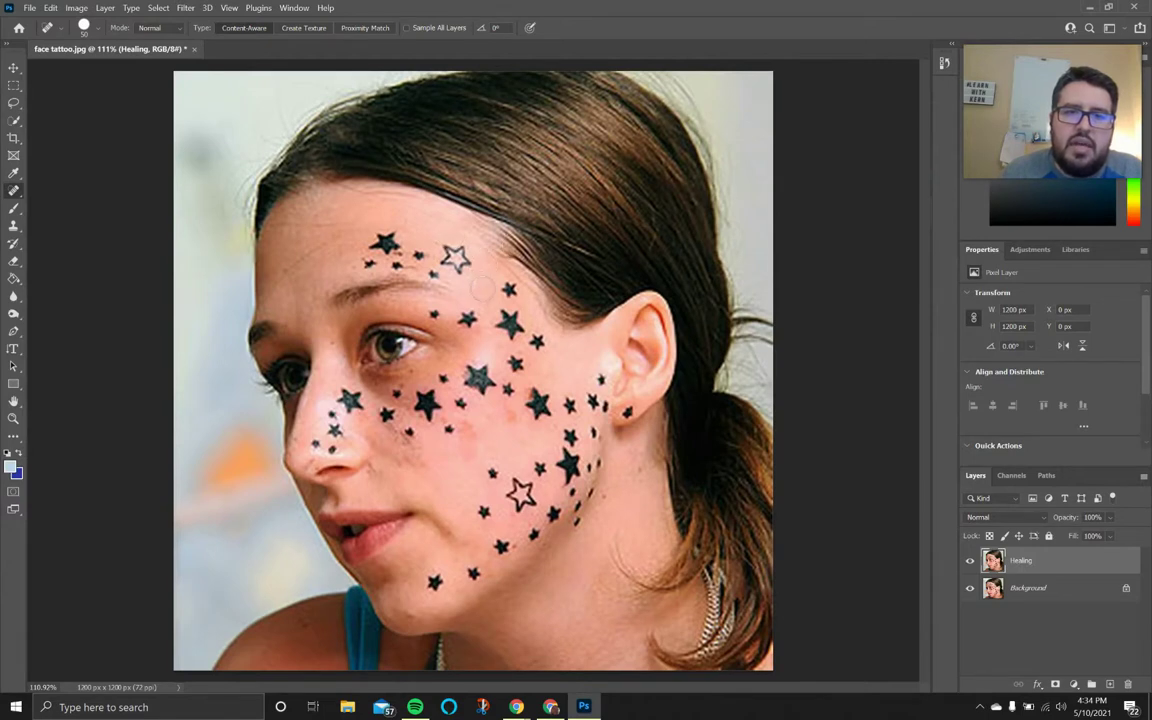
Step: Heal the small cheek stars below the eye and the tiny stars between the forehead stars
{"action": "left_click", "coordinate": [500, 288]}
{"action": "left_click", "coordinate": [536, 340]}
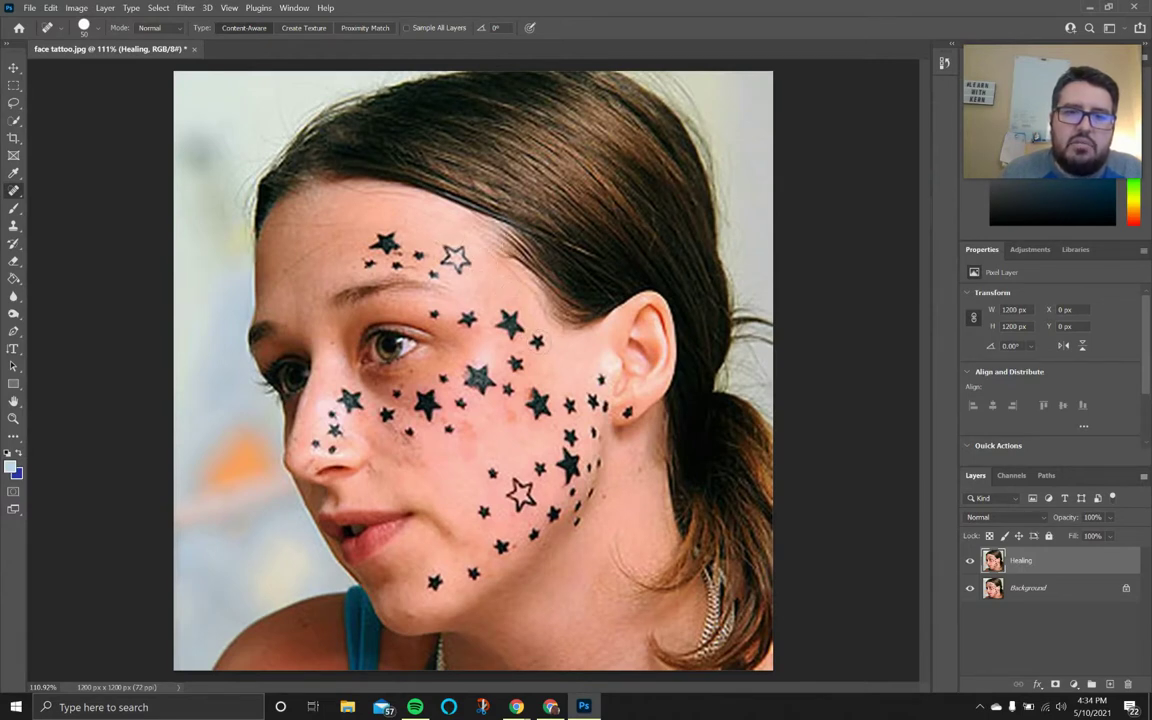
{"action": "left_click", "coordinate": [515, 363]}
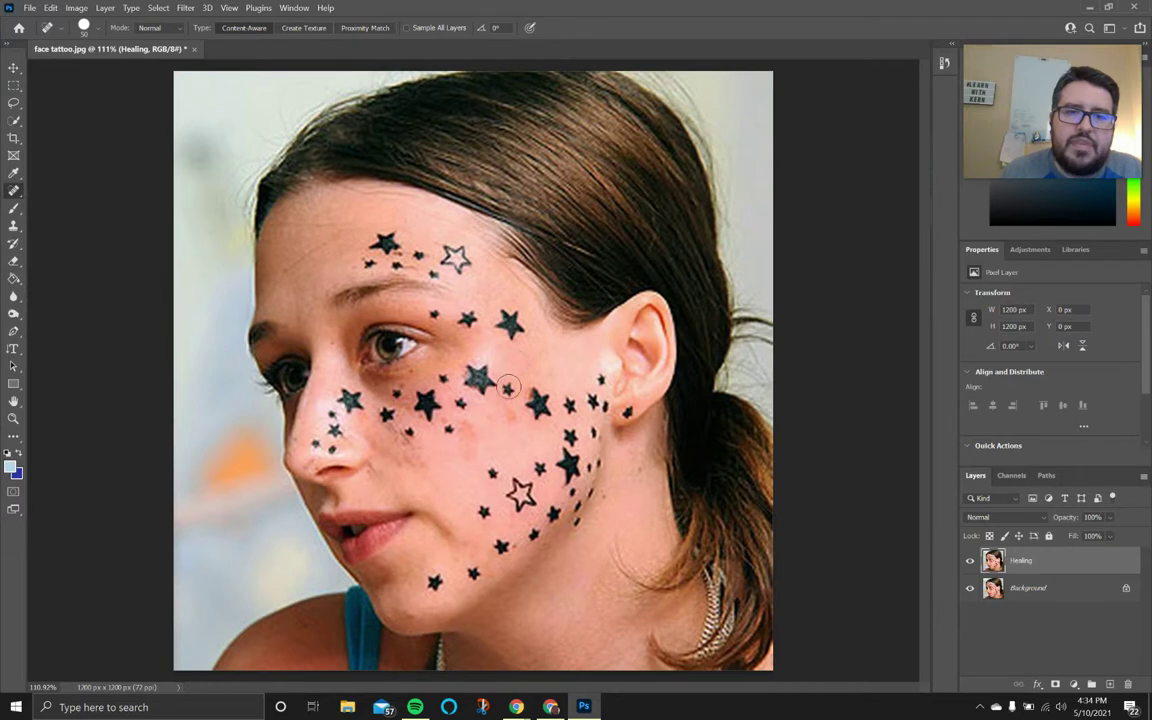
{"action": "left_click", "coordinate": [508, 387]}
{"action": "left_click", "coordinate": [466, 318]}
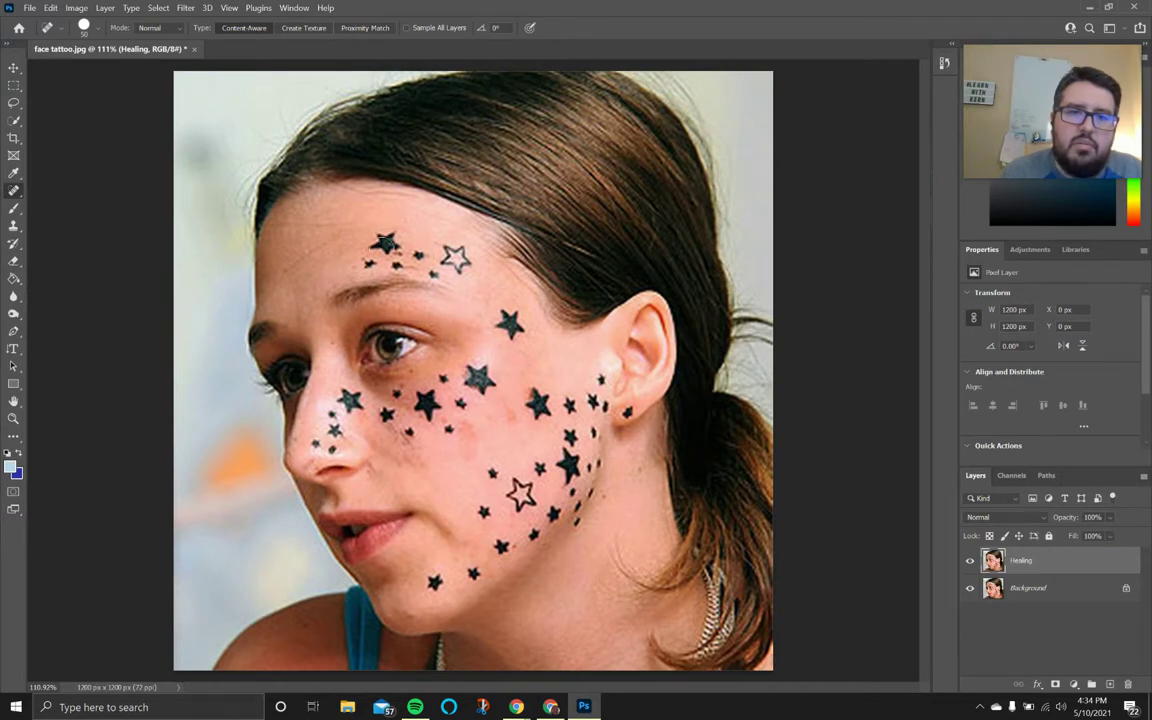
{"action": "left_click", "coordinate": [418, 256]}
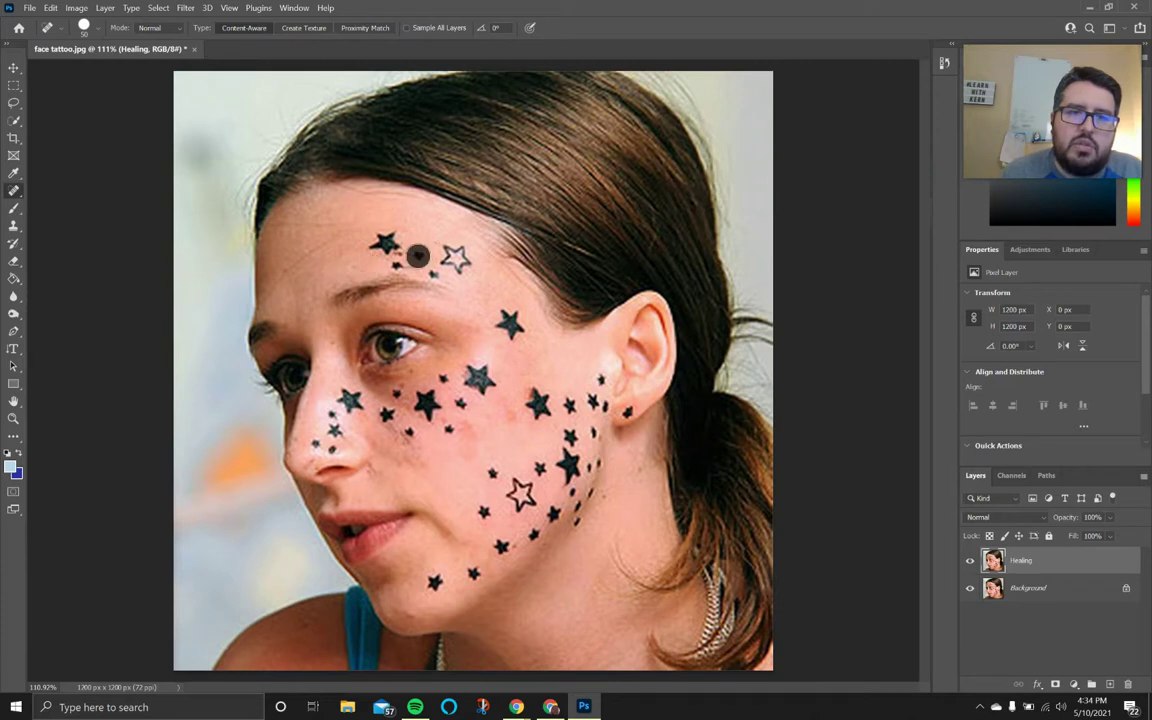
{"action": "left_click", "coordinate": [427, 270]}
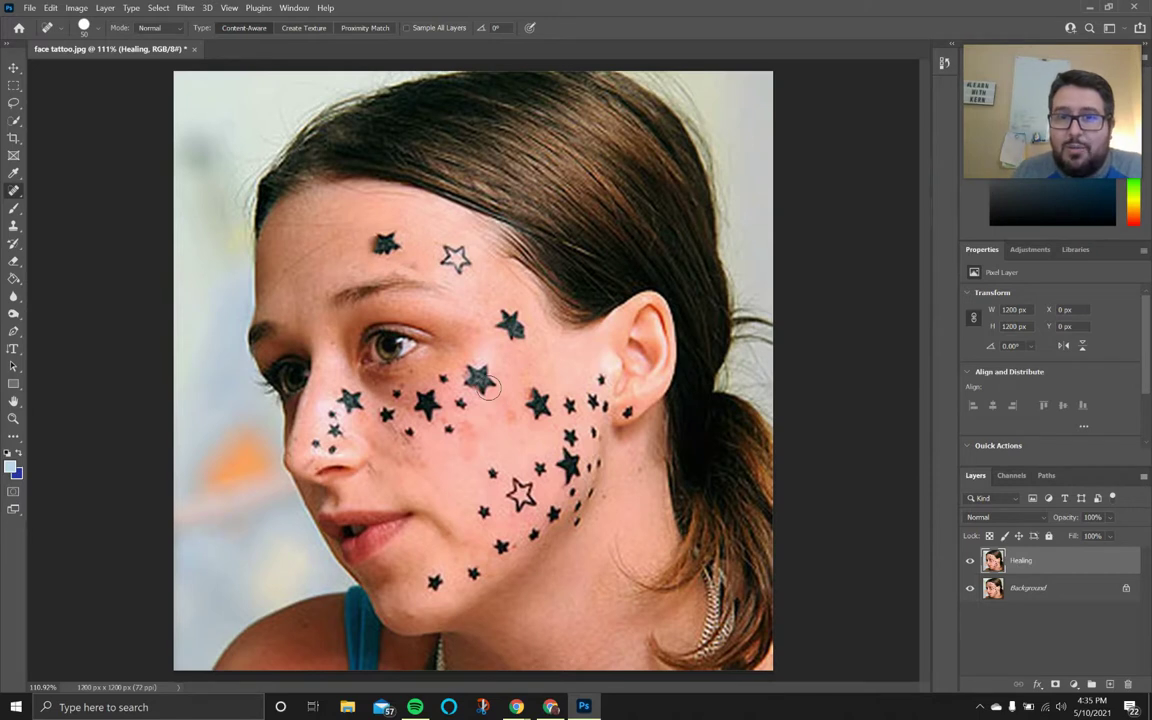
Step: Enlarge the brush and heal the upper-cheek, mid-cheek, filled forehead and outline forehead stars
{"action": "left_click", "coordinate": [460, 374]}
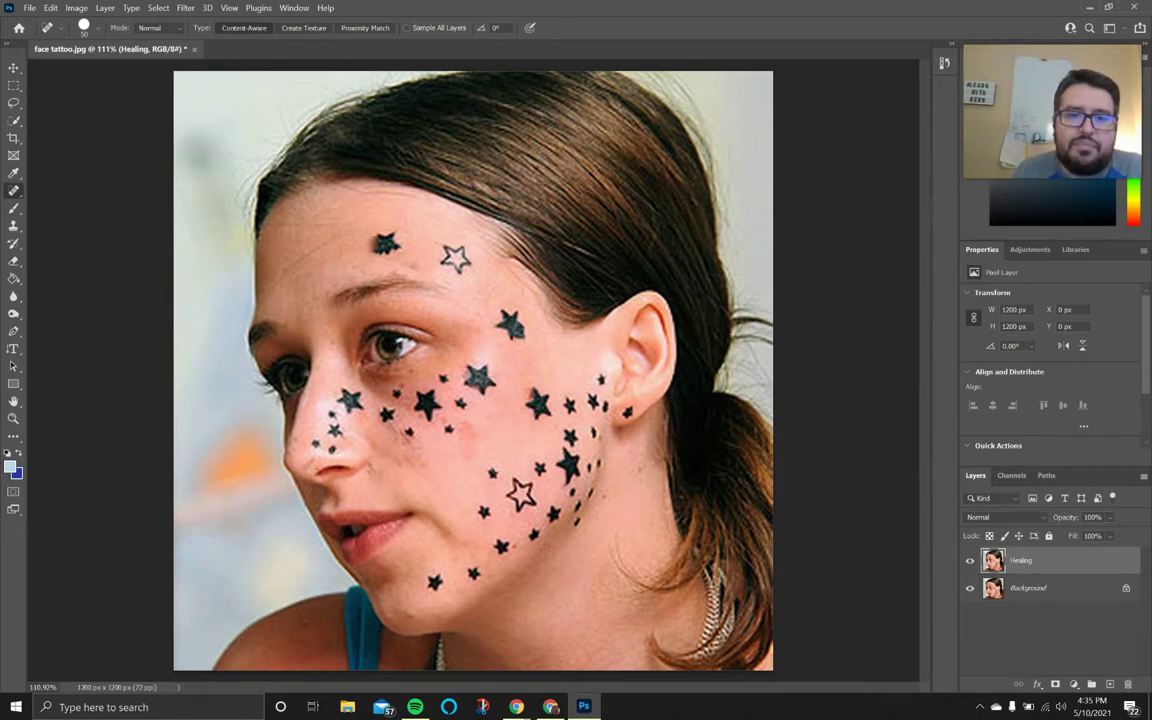
{"action": "left_click_drag", "start_coordinate": [514, 327], "coordinate": [522, 328]}
{"action": "left_click", "coordinate": [513, 325]}
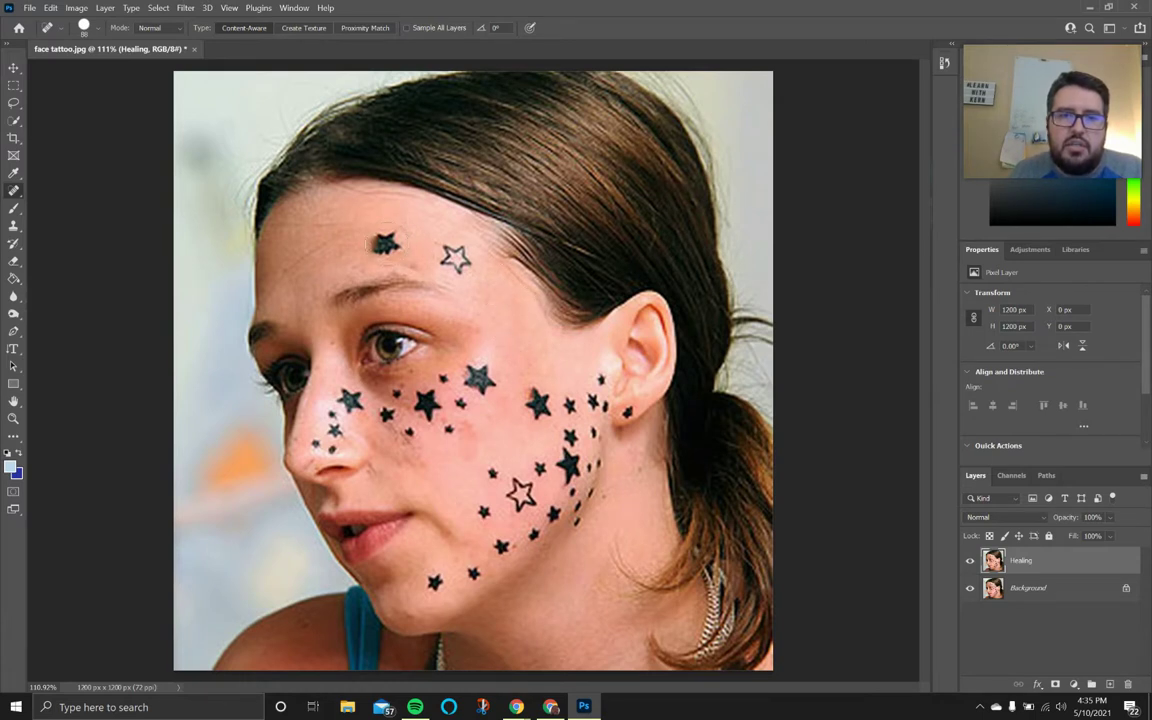
{"action": "left_click", "coordinate": [384, 243]}
{"action": "left_click", "coordinate": [456, 259]}
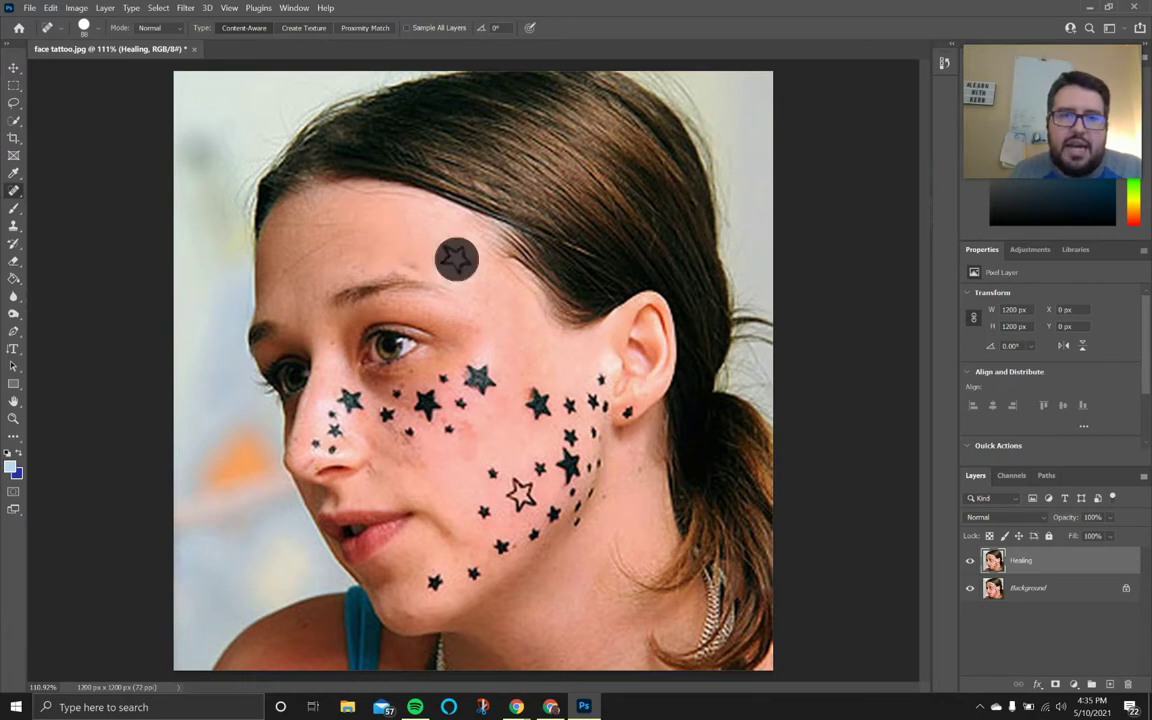
{"action": "left_click", "coordinate": [537, 403]}
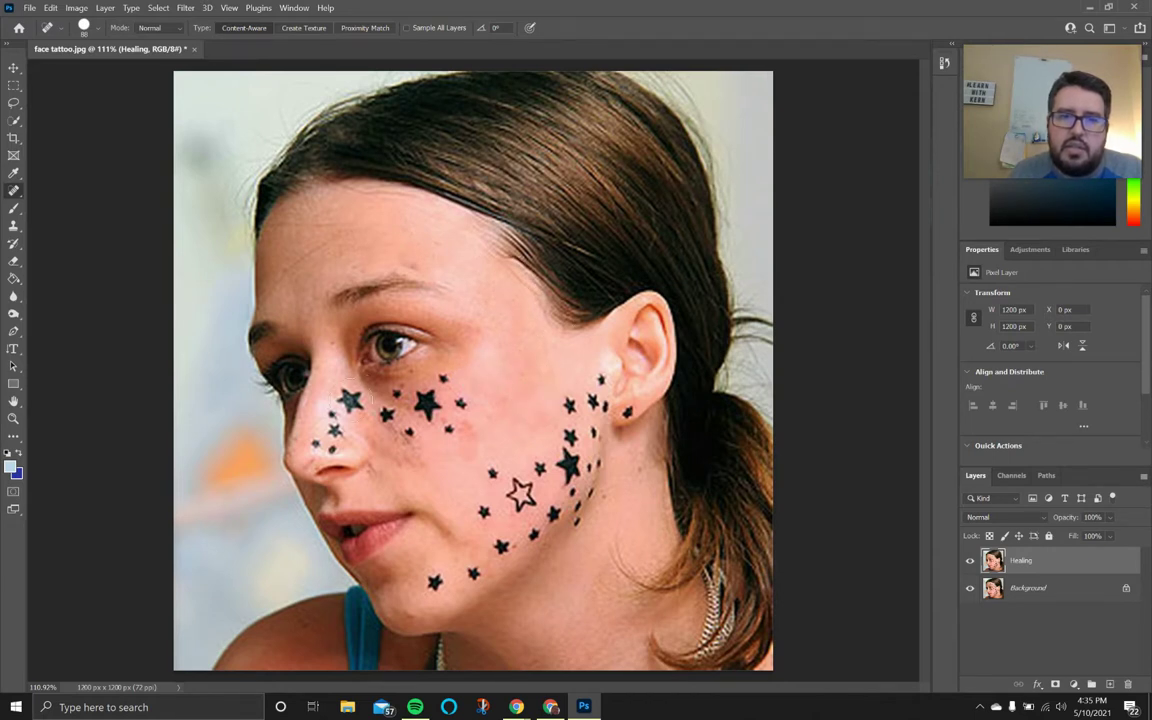
Step: Heal the stars beside and on the side of the nose
{"action": "left_click", "coordinate": [347, 399]}
{"action": "left_click", "coordinate": [342, 400]}
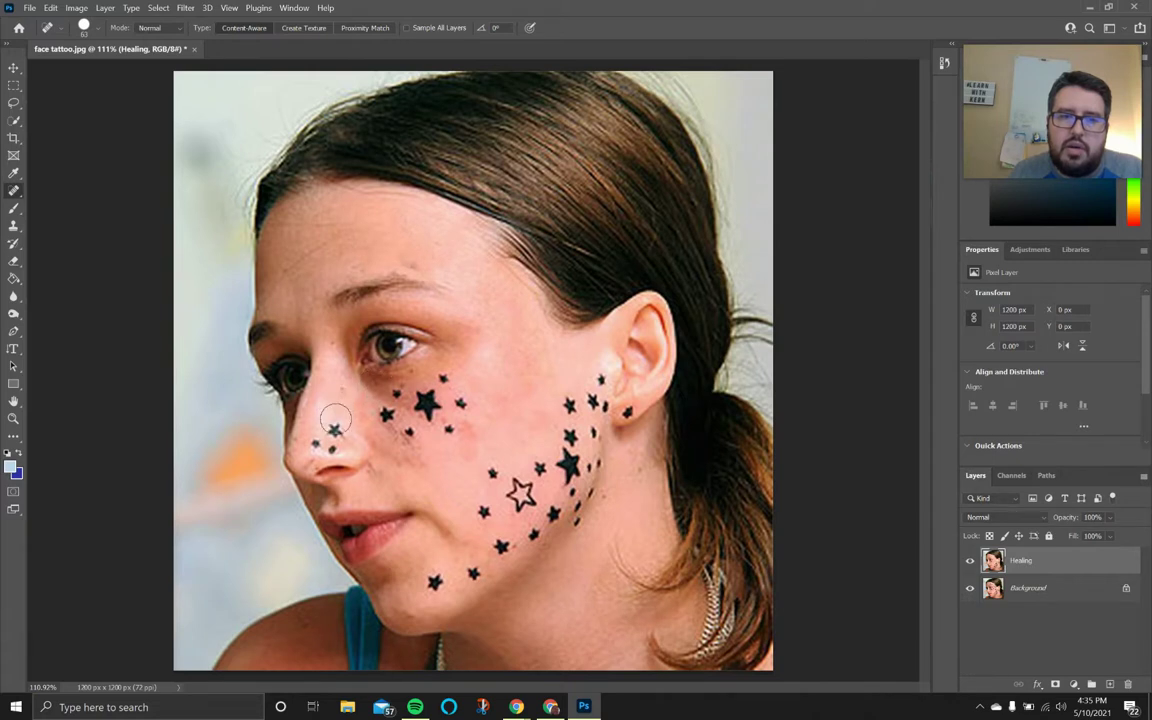
{"action": "left_click", "coordinate": [334, 420]}
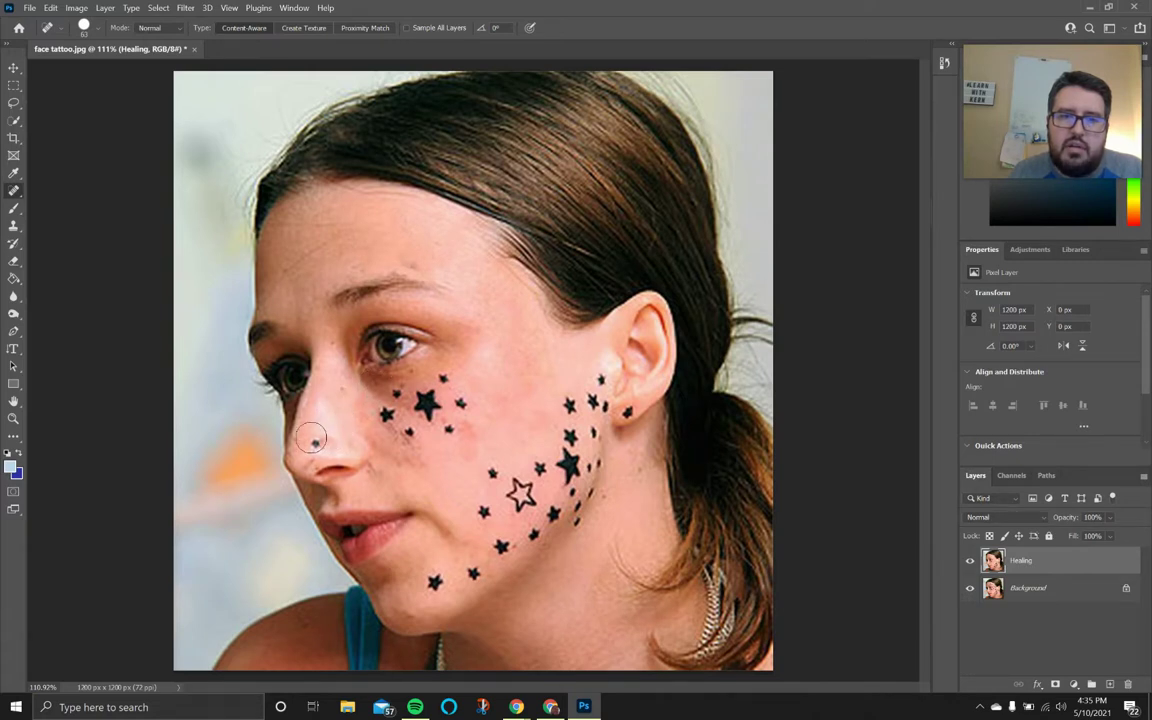
{"action": "left_click", "coordinate": [318, 443]}
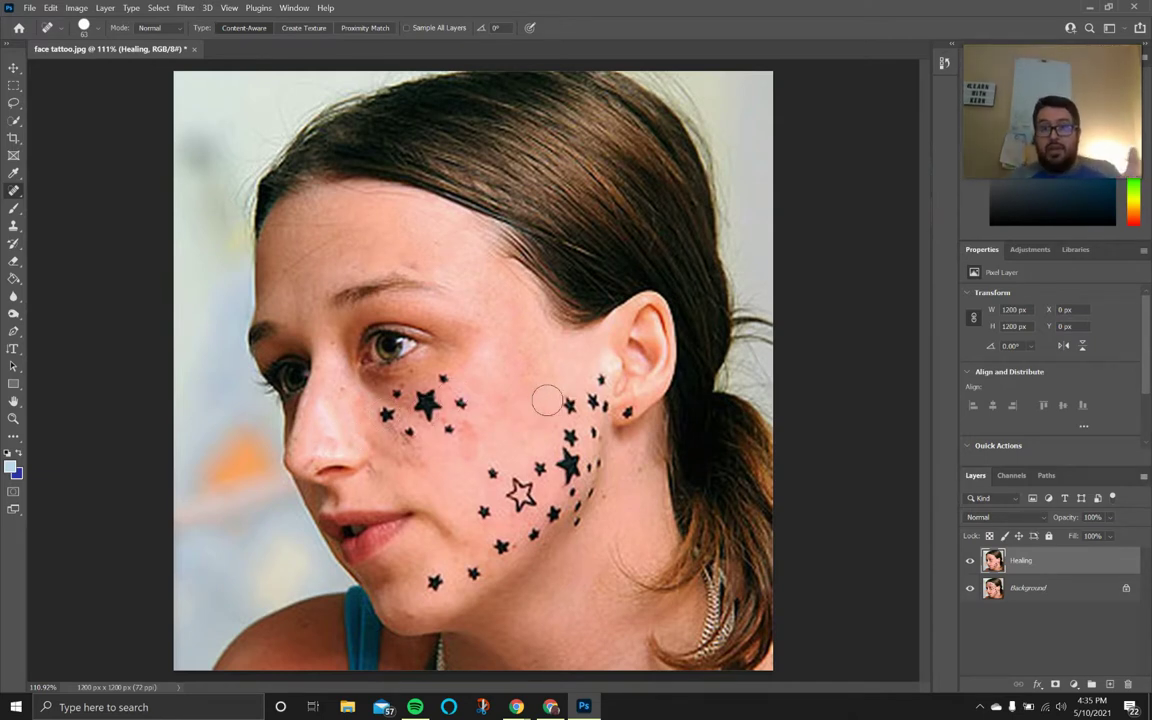
Step: Toggle the Healing layer's visibility repeatedly to compare it with the original
{"action": "left_click", "coordinate": [969, 563]}
{"action": "left_click", "coordinate": [969, 563]}
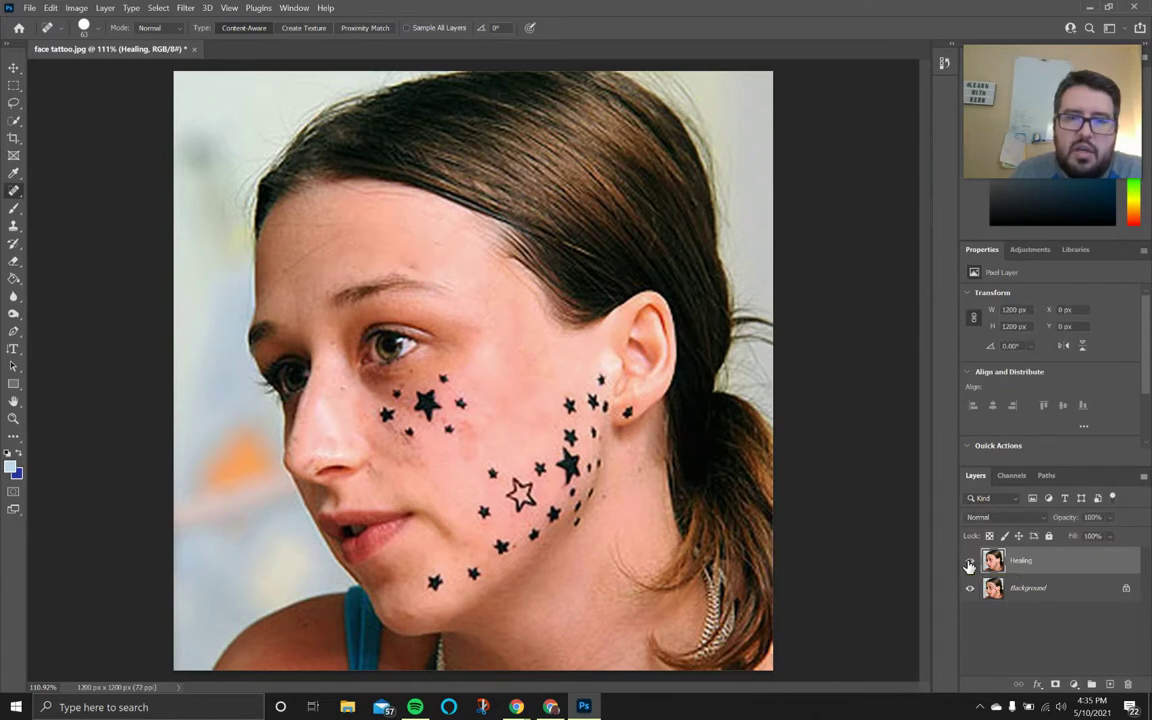
{"action": "left_click", "coordinate": [969, 563]}
{"action": "left_click", "coordinate": [969, 563]}
{"action": "left_click", "coordinate": [969, 563]}
{"action": "left_click", "coordinate": [969, 563]}
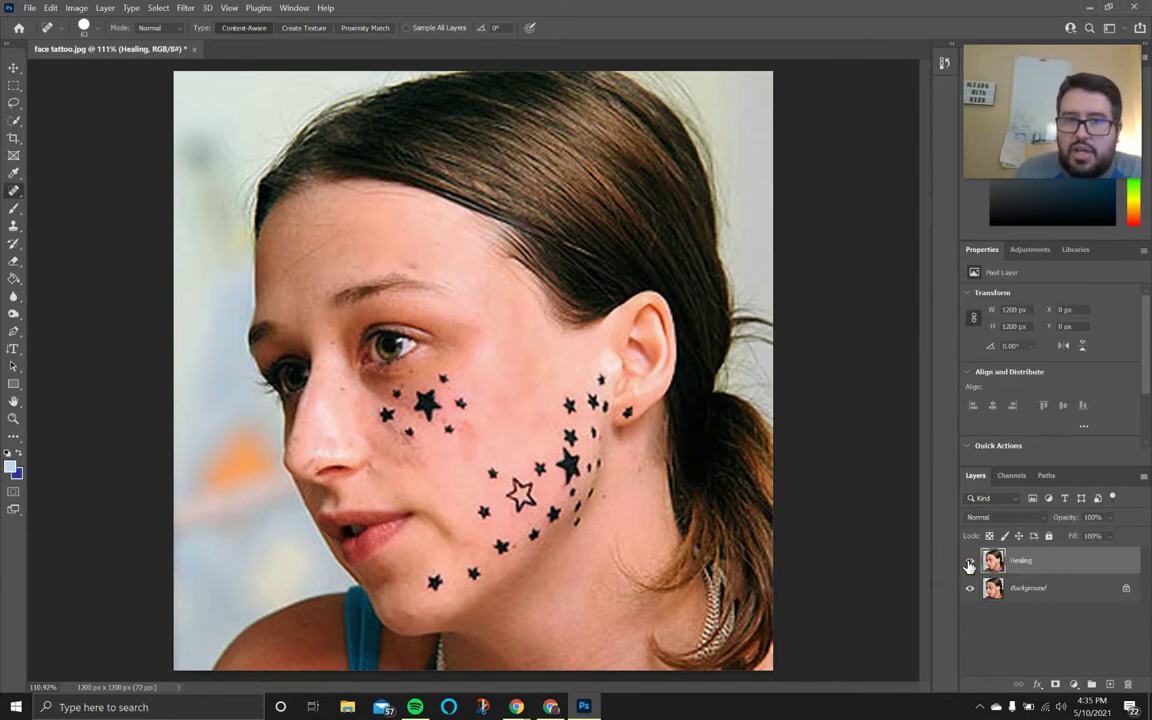
{"action": "left_click", "coordinate": [969, 565]}
{"action": "left_click", "coordinate": [969, 565]}
{"action": "left_click", "coordinate": [969, 565]}
{"action": "left_click", "coordinate": [969, 565]}
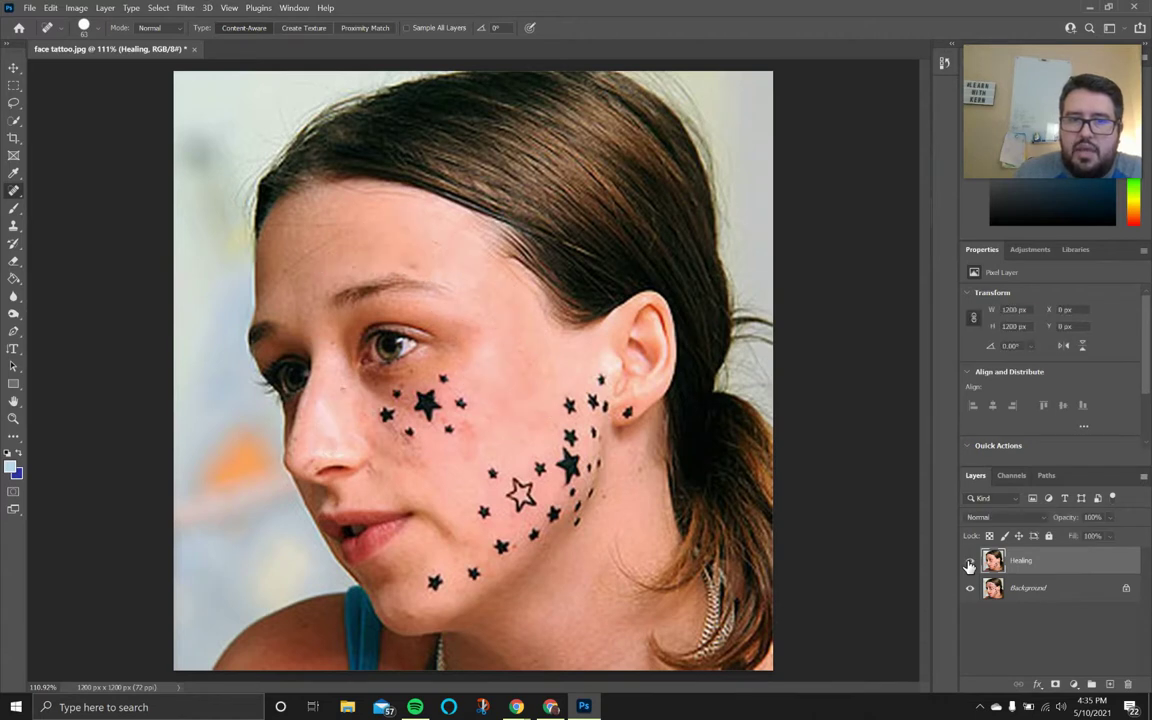
Step: Switch to the Healing Brush Tool and shrink it to about 61 px
{"action": "right_click", "coordinate": [15, 191]}
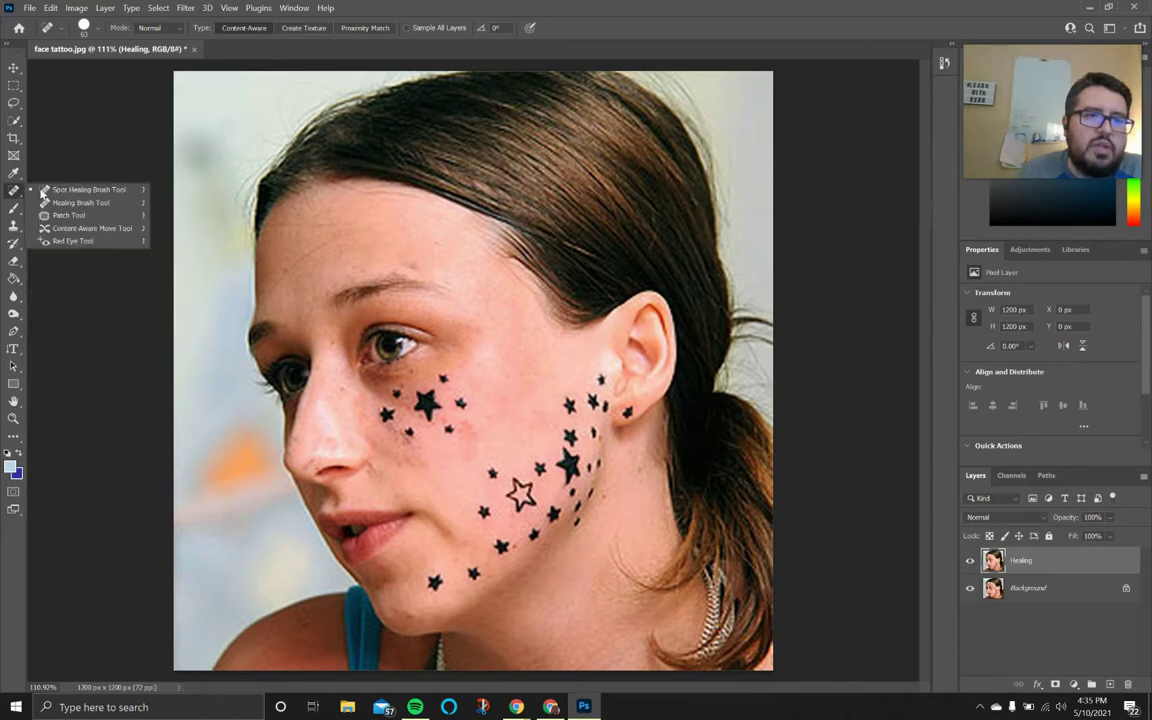
{"action": "left_click", "coordinate": [93, 208]}
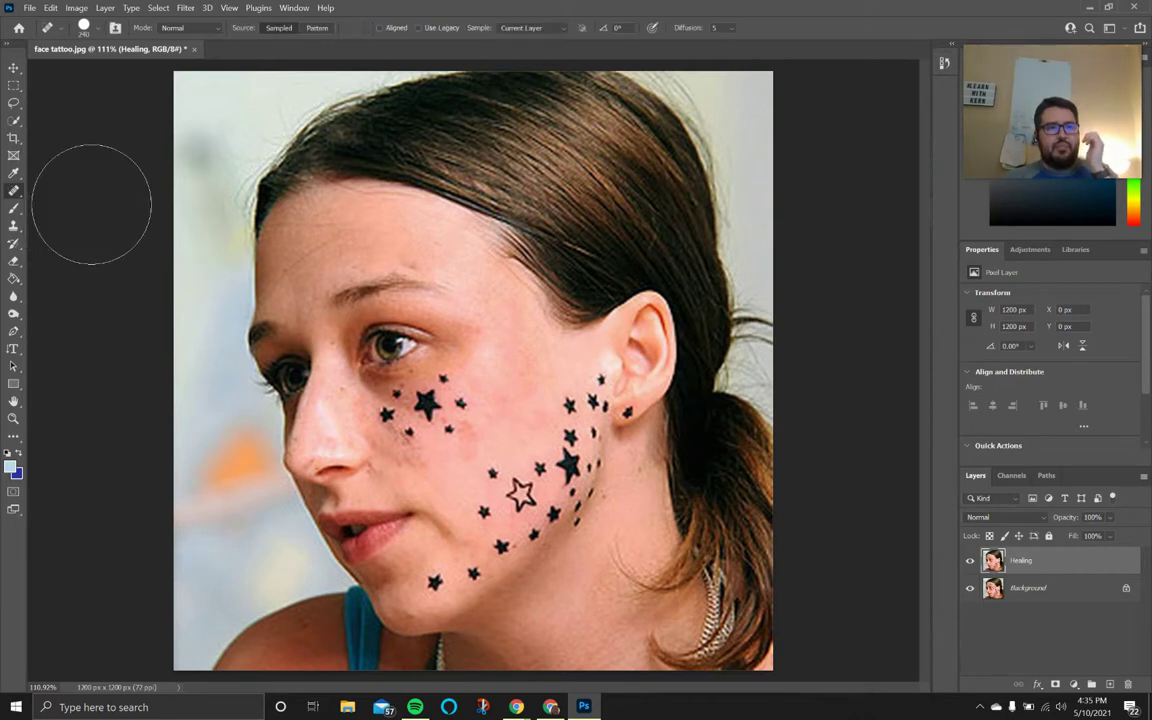
{"action": "left_click_drag", "start_coordinate": [456, 282], "coordinate": [381, 292]}
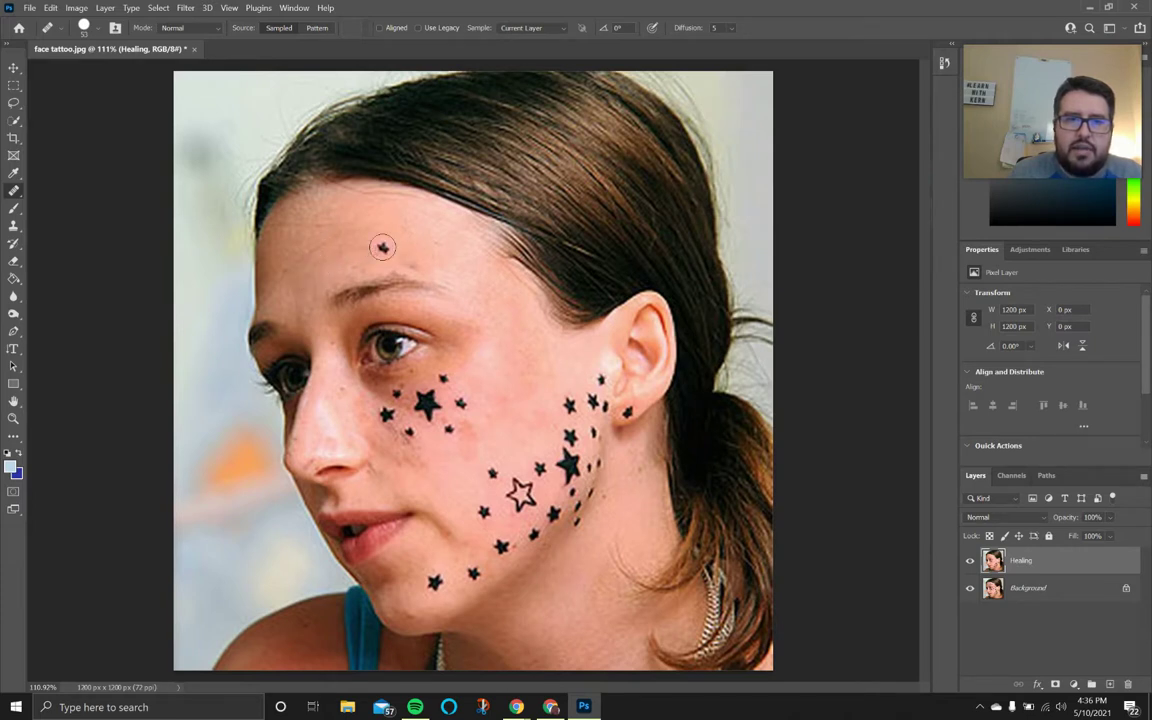
Step: Stamp star copies onto the forehead and down the cheek
{"action": "left_click", "coordinate": [383, 247]}
{"action": "left_click", "coordinate": [497, 299]}
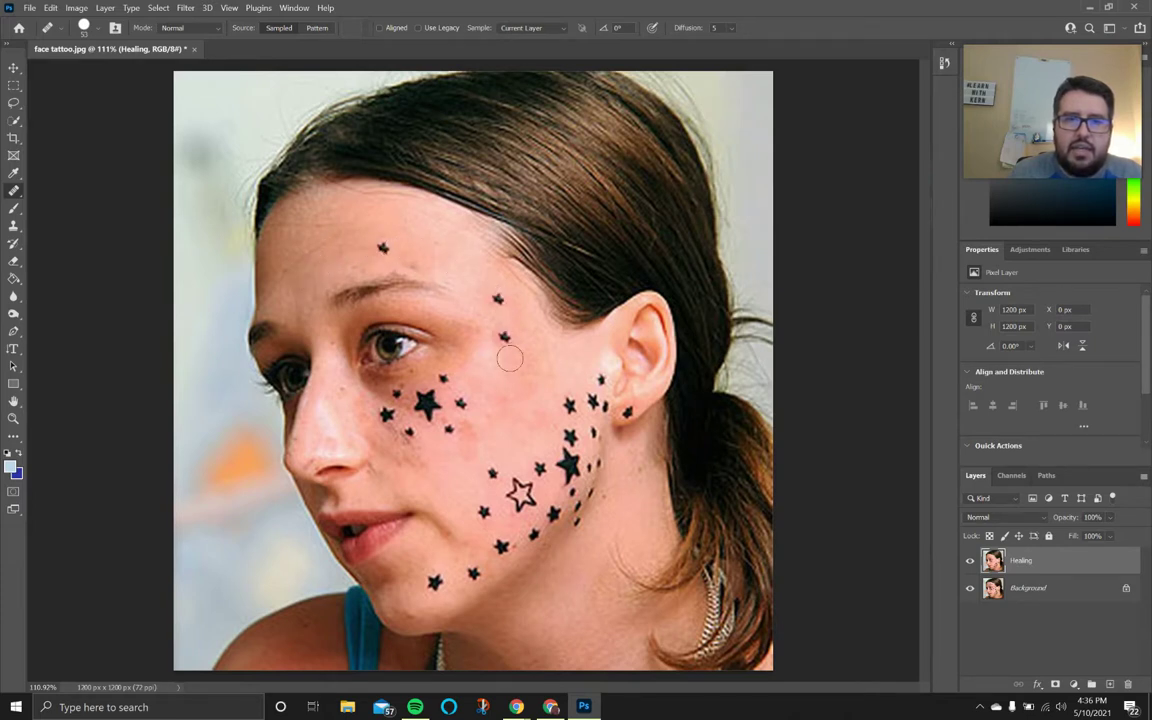
{"action": "left_click", "coordinate": [515, 376]}
{"action": "left_click", "coordinate": [515, 435]}
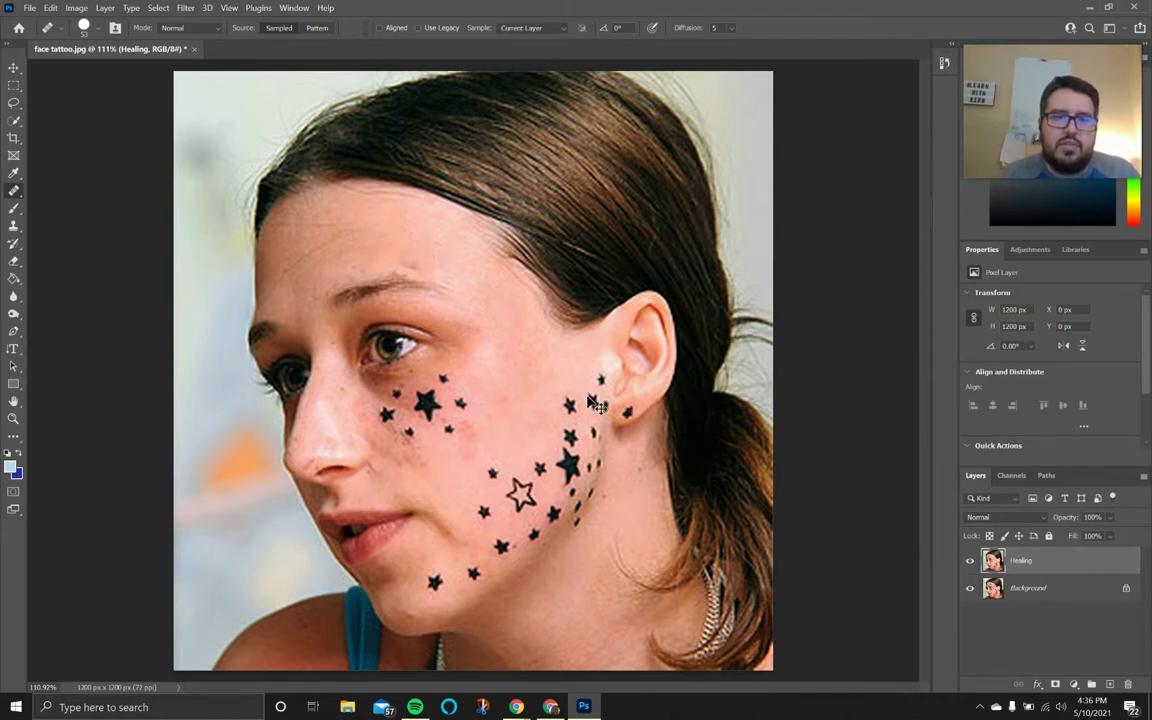
Step: Sample clean skin and heal the small stars below the eye, above the large star and lower on the cheek
{"action": "left_click", "coordinate": [484, 376], "text": "alt"}
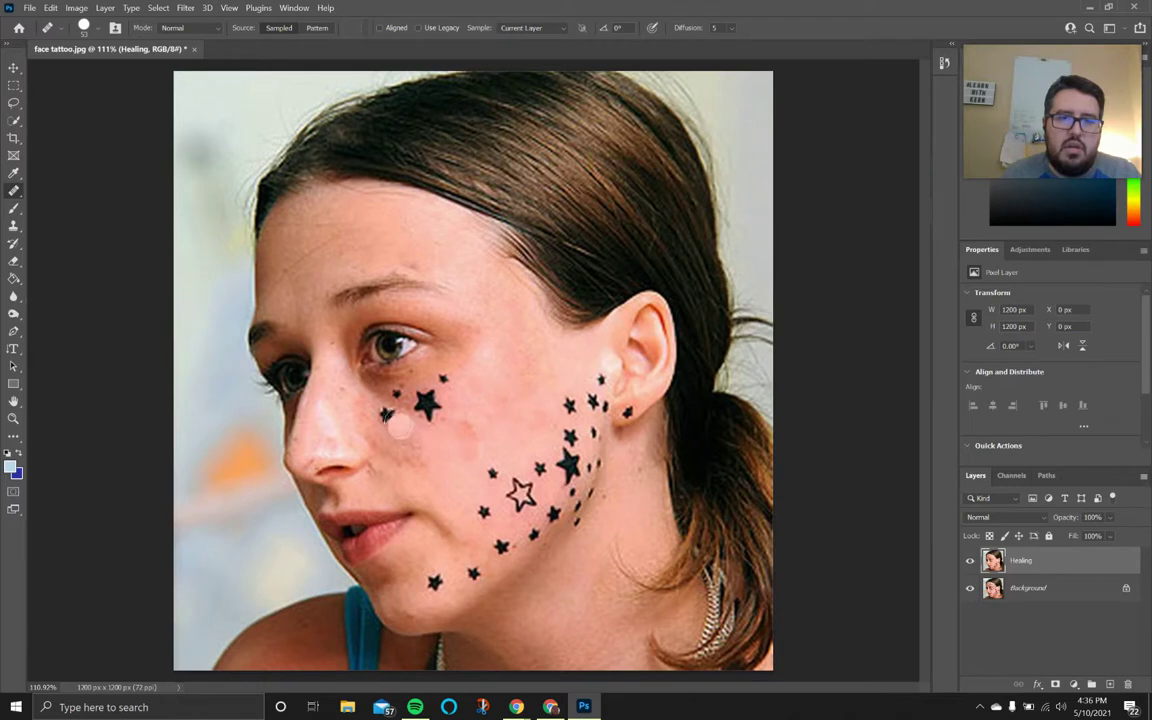
{"action": "left_click", "coordinate": [387, 413]}
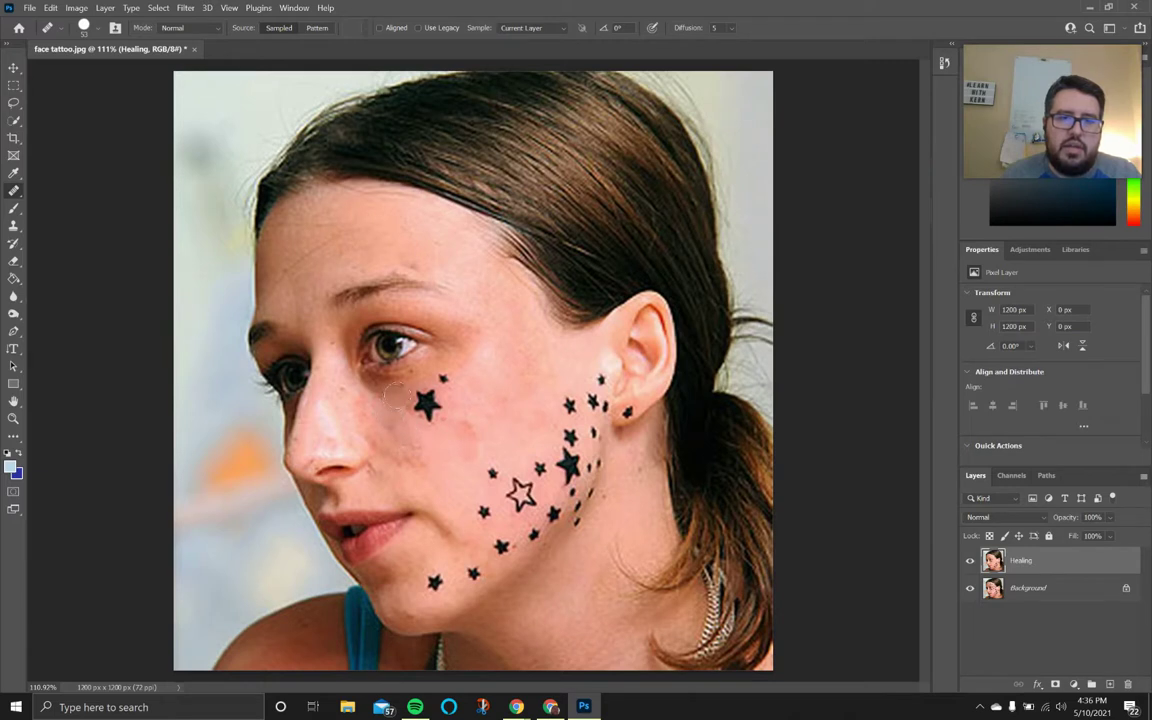
{"action": "left_click", "coordinate": [445, 378]}
{"action": "left_click", "coordinate": [494, 470]}
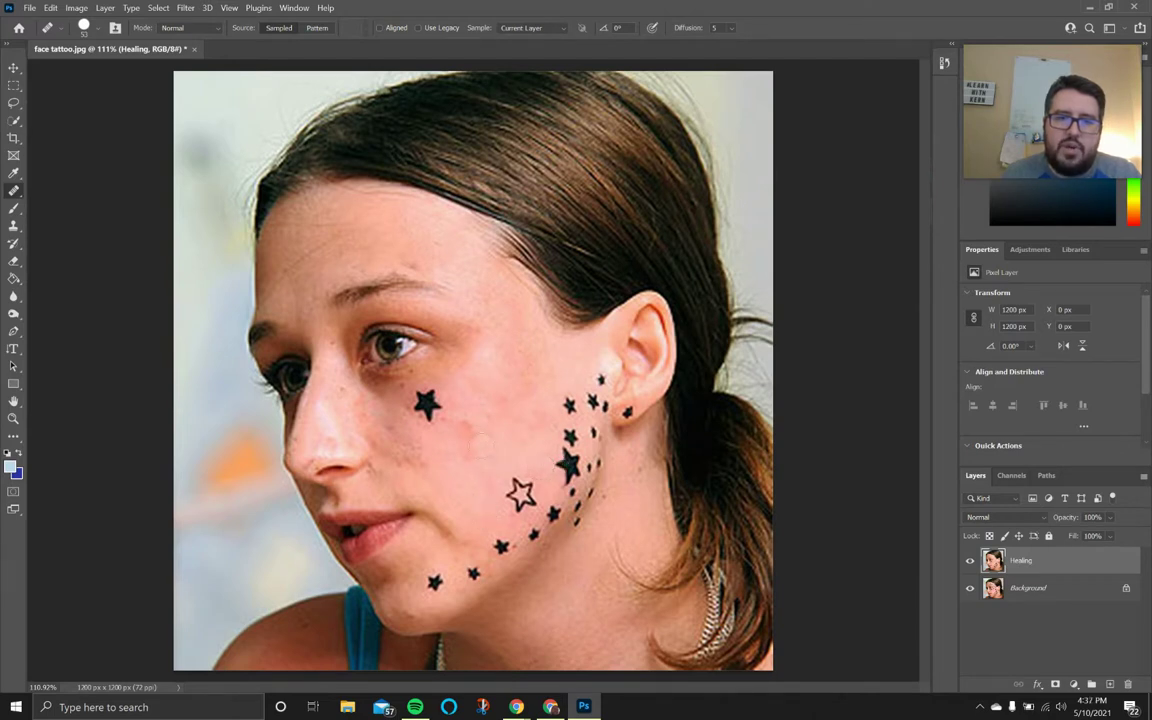
{"action": "left_click", "coordinate": [475, 451]}
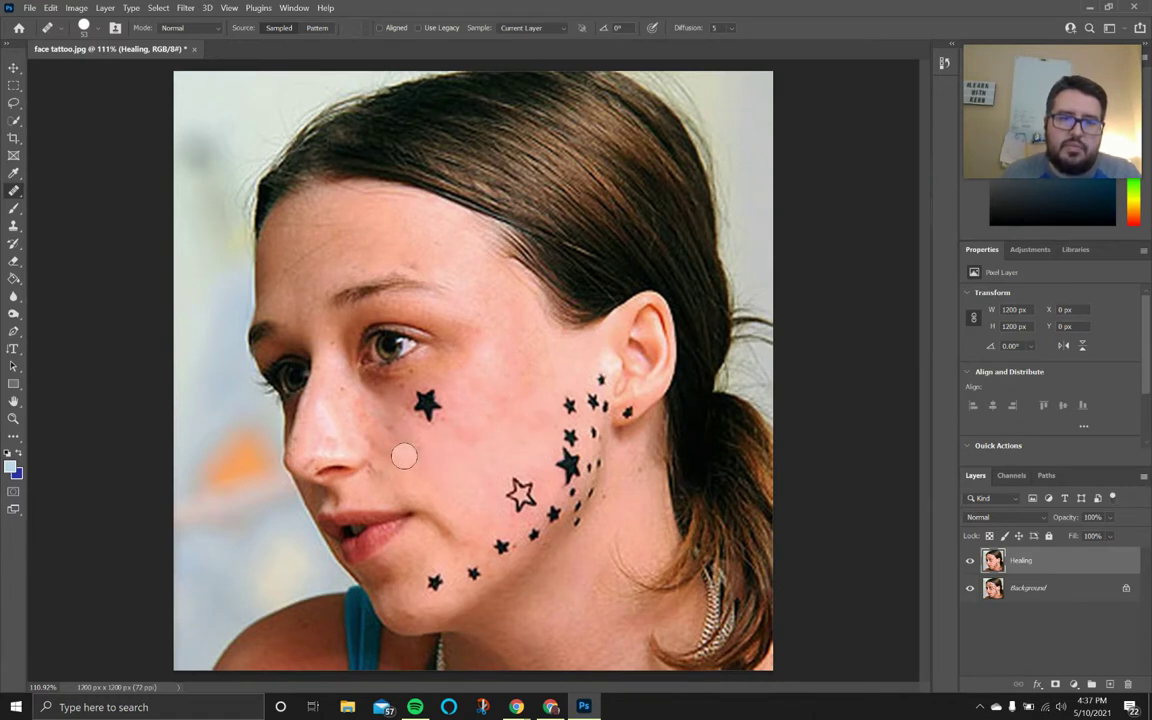
Step: Sample a star, stamp three cheek copies, undo them, then stamp one into the outline star
{"action": "left_click", "coordinate": [535, 399], "text": "alt"}
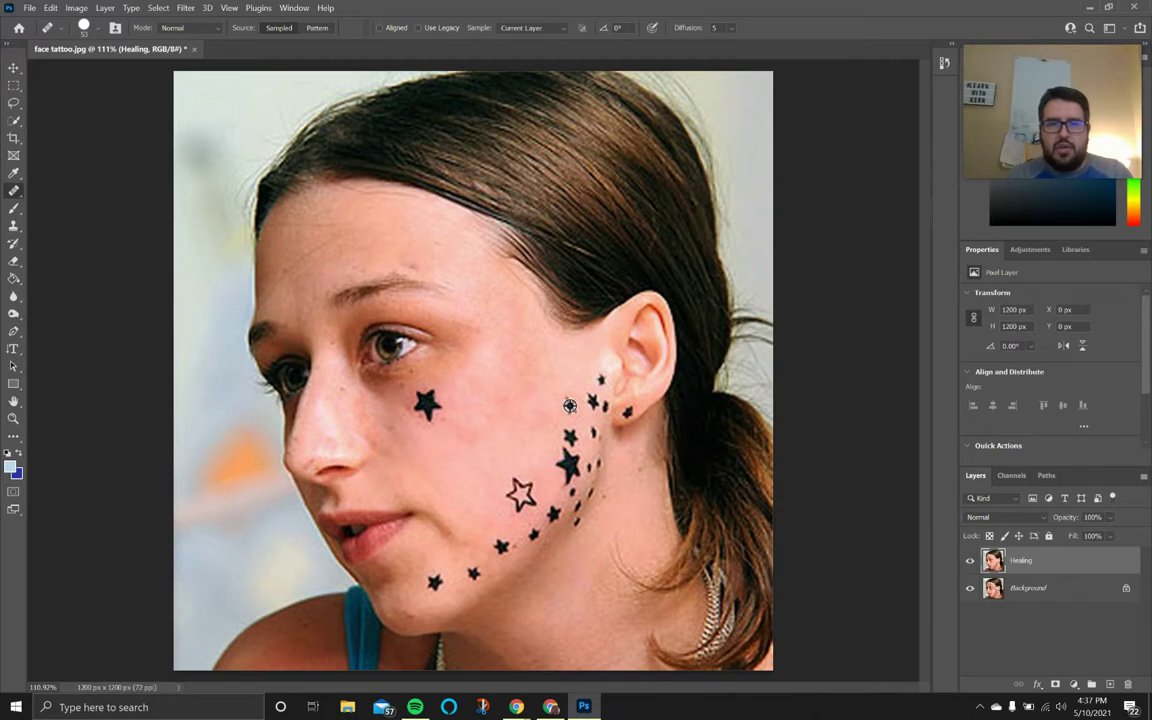
{"action": "left_click", "coordinate": [505, 352]}
{"action": "left_click", "coordinate": [491, 395]}
{"action": "left_click", "coordinate": [460, 440]}
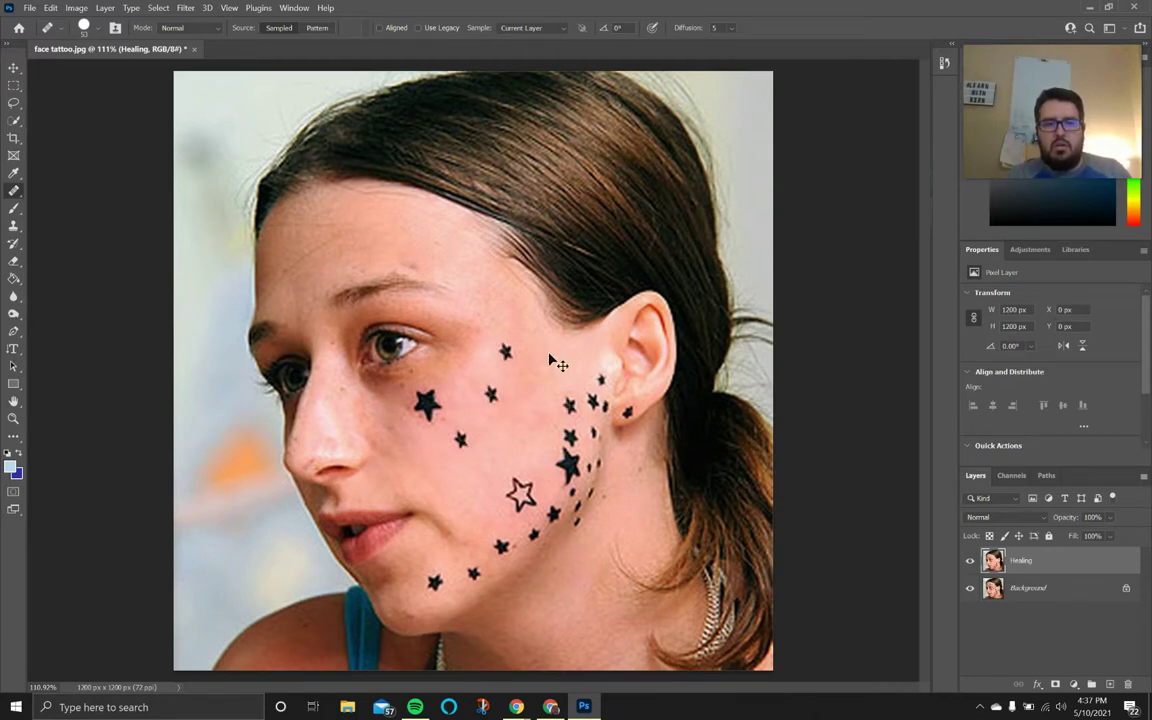
{"action": "key", "text": "ctrl+z"}
{"action": "key", "text": "ctrl+z"}
{"action": "key", "text": "ctrl+z"}
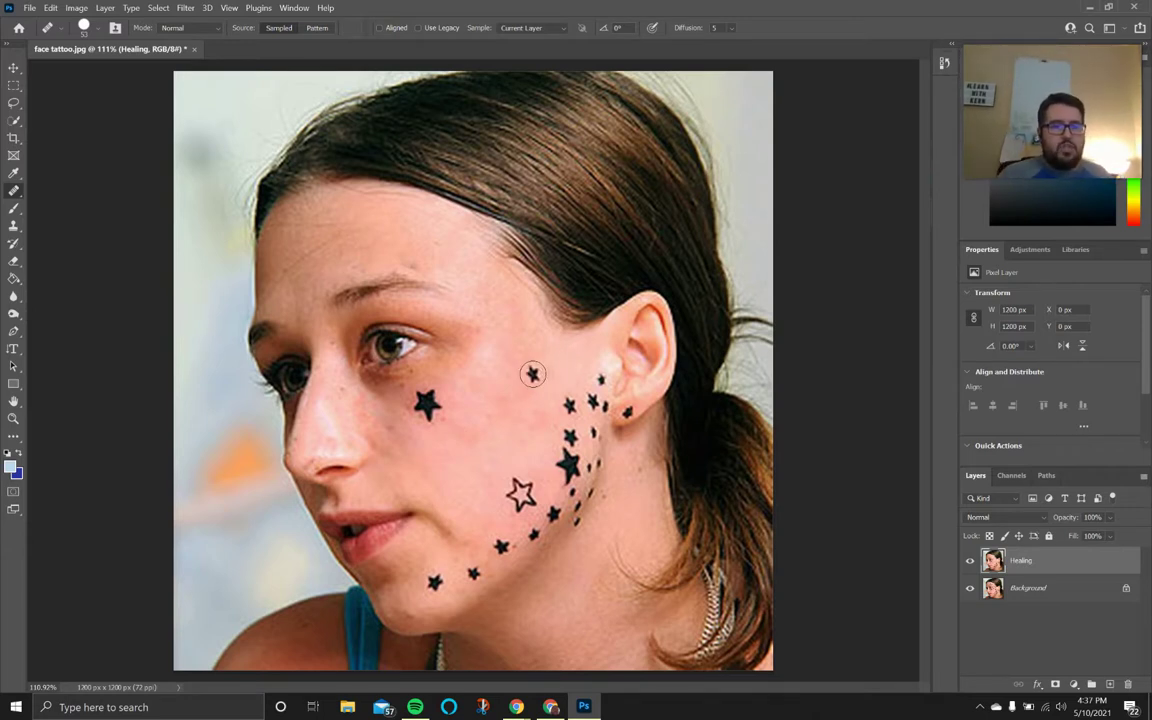
{"action": "left_click", "coordinate": [520, 493]}
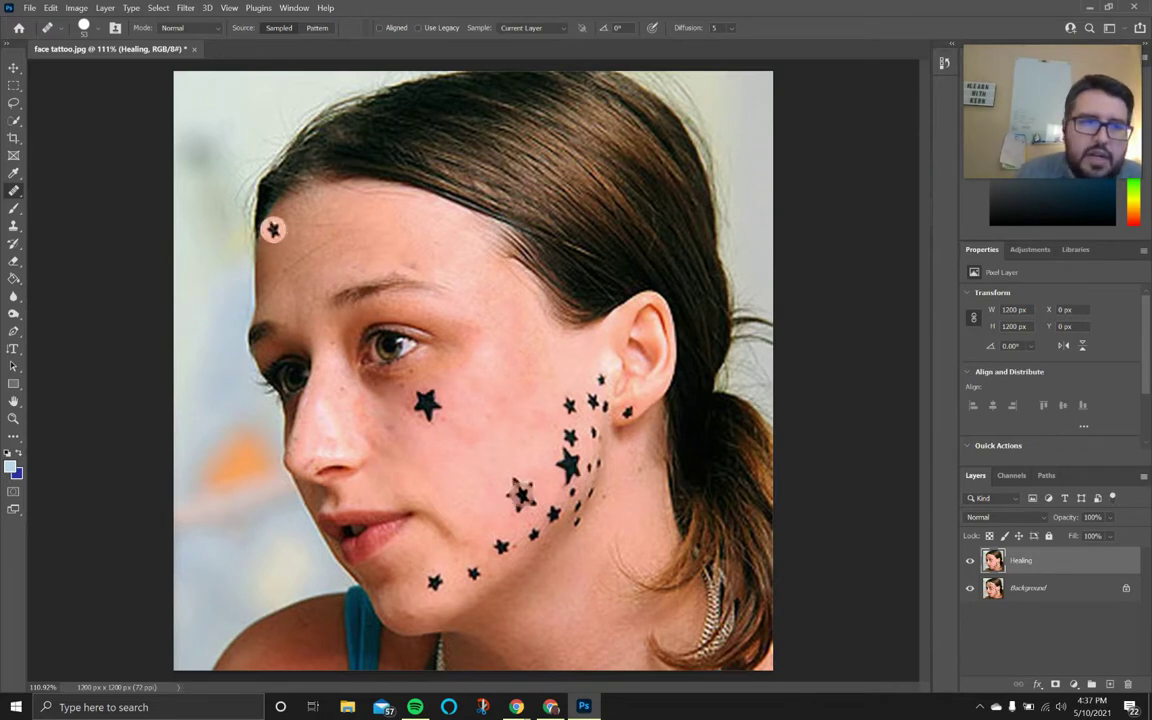
Step: With the Patch Tool, replace the large star below the eye with nearby clear skin
{"action": "left_click", "coordinate": [16, 192]}
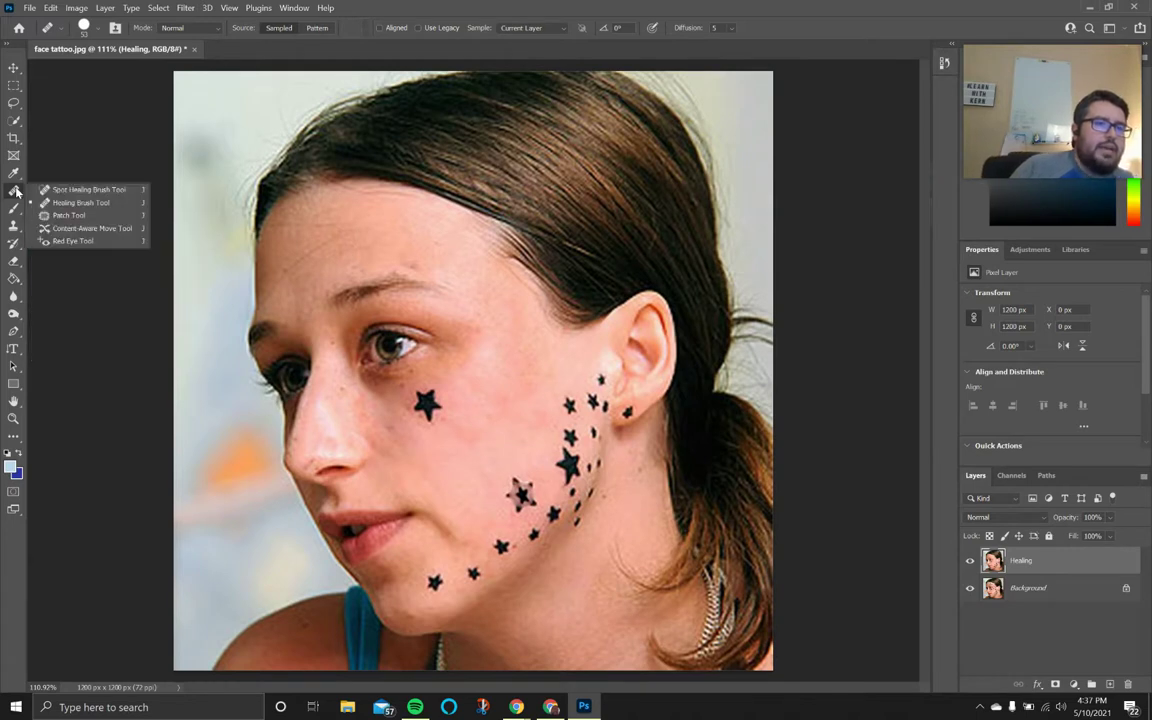
{"action": "left_click", "coordinate": [85, 216]}
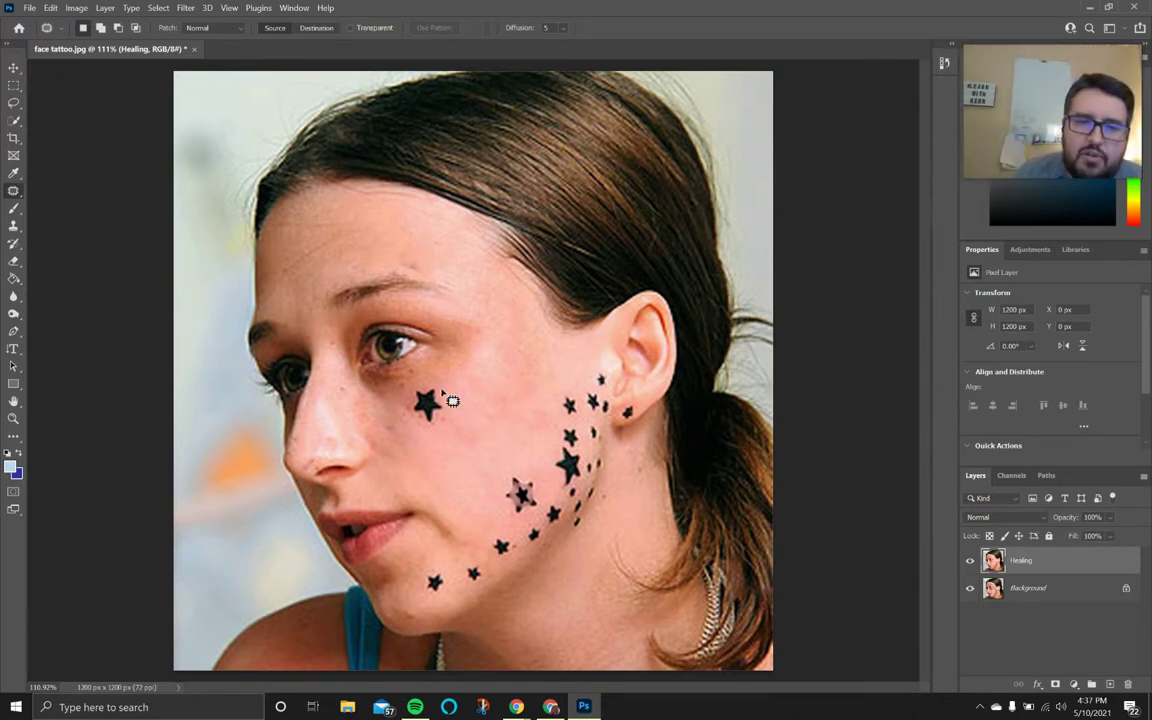
{"action": "mouse_move", "coordinate": [441, 390]}
{"action": "left_mouse_down"}
{"action": "mouse_move", "coordinate": [420, 386]}
{"action": "mouse_move", "coordinate": [405, 400]}
{"action": "mouse_move", "coordinate": [404, 428]}
{"action": "mouse_move", "coordinate": [450, 432]}
{"action": "mouse_move", "coordinate": [458, 406]}
{"action": "mouse_move", "coordinate": [443, 388]}
{"action": "mouse_move", "coordinate": [450, 401]}
{"action": "left_mouse_up"}
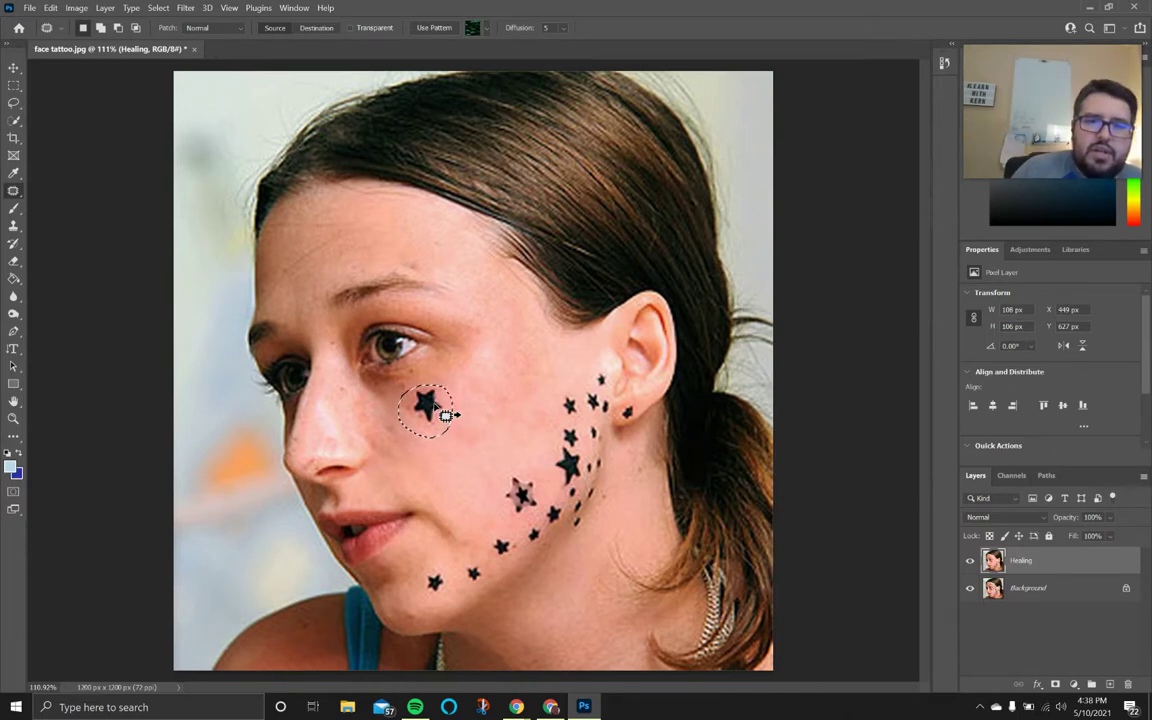
{"action": "left_click_drag", "start_coordinate": [445, 415], "coordinate": [510, 430]}
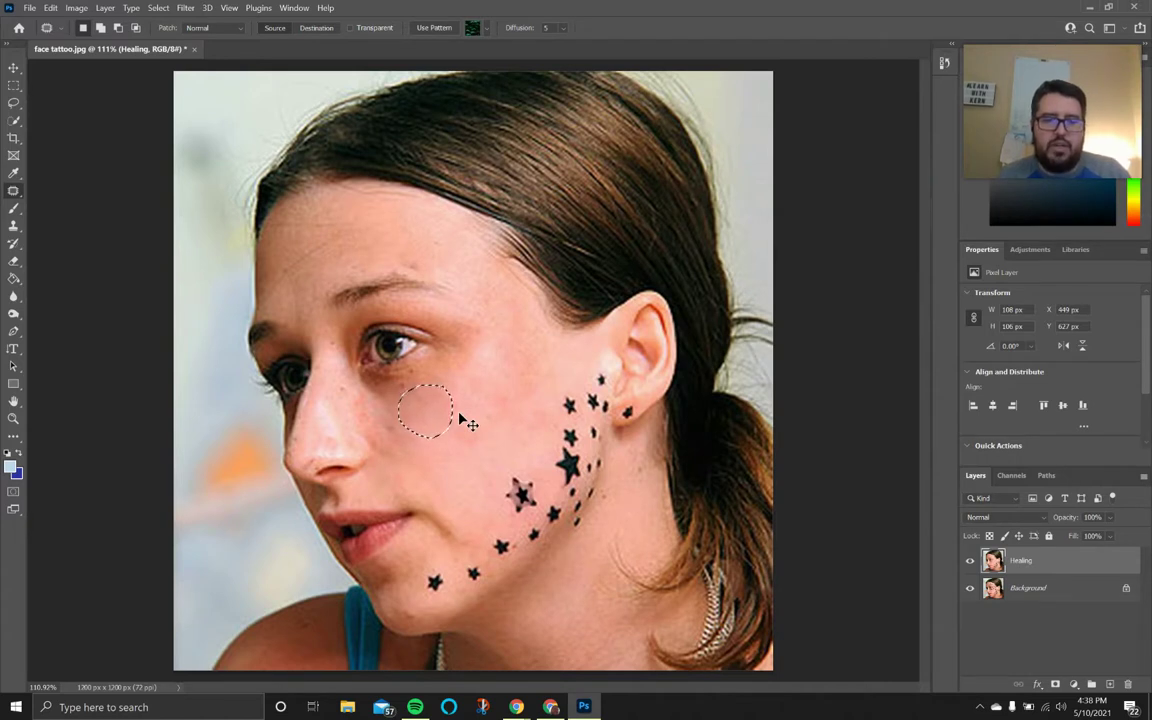
{"action": "key", "text": "ctrl+d"}
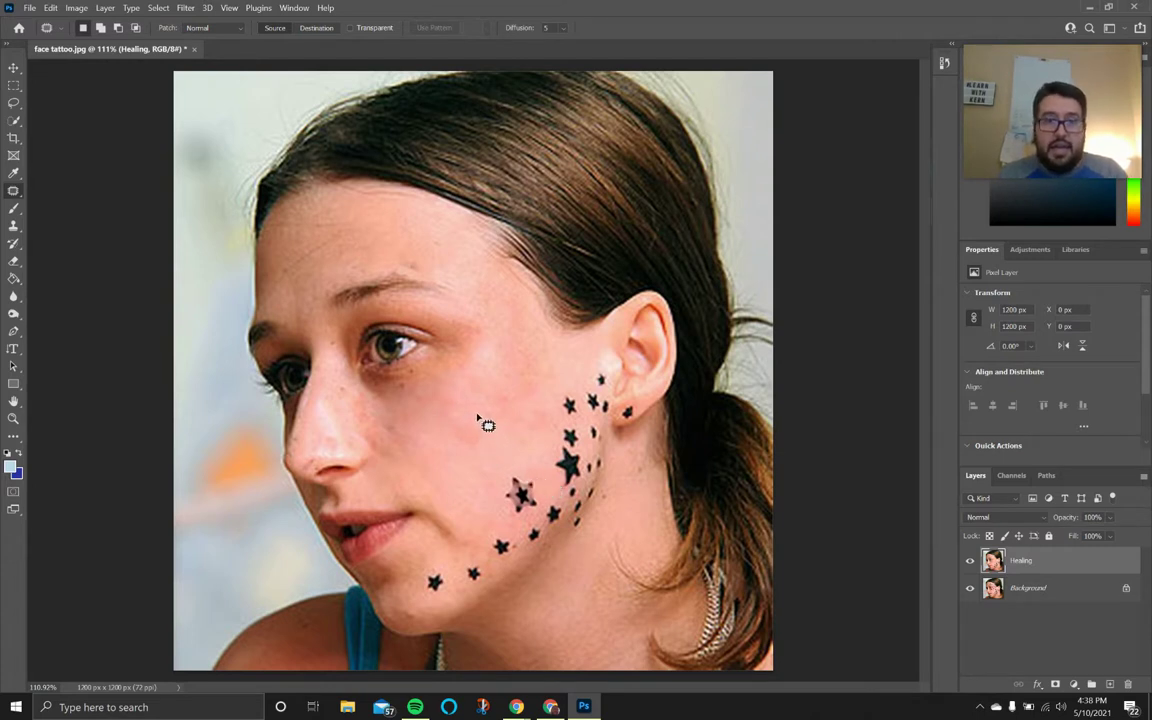
Step: Patch the mid-cheek star and the next cheek star, deselecting after each
{"action": "mouse_move", "coordinate": [478, 420]}
{"action": "left_mouse_down"}
{"action": "mouse_move", "coordinate": [466, 414]}
{"action": "mouse_move", "coordinate": [455, 462]}
{"action": "mouse_move", "coordinate": [490, 462]}
{"action": "mouse_move", "coordinate": [502, 422]}
{"action": "mouse_move", "coordinate": [478, 418]}
{"action": "mouse_move", "coordinate": [525, 494]}
{"action": "left_mouse_up"}
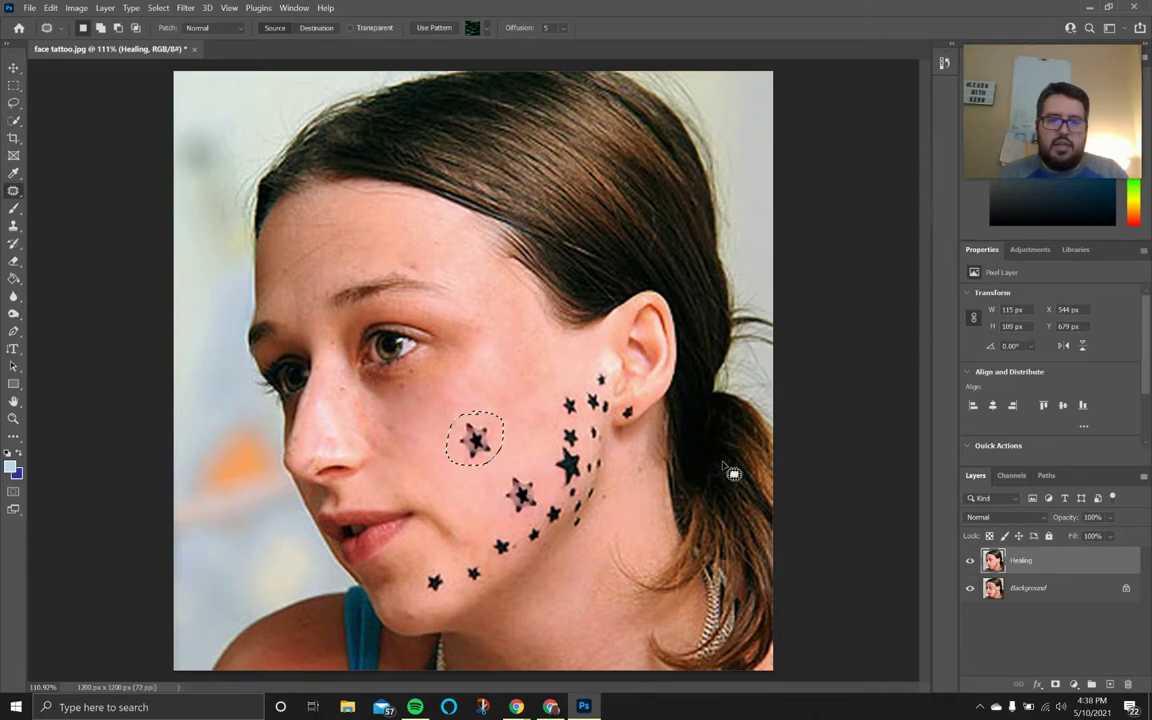
{"action": "key", "text": "ctrl+d"}
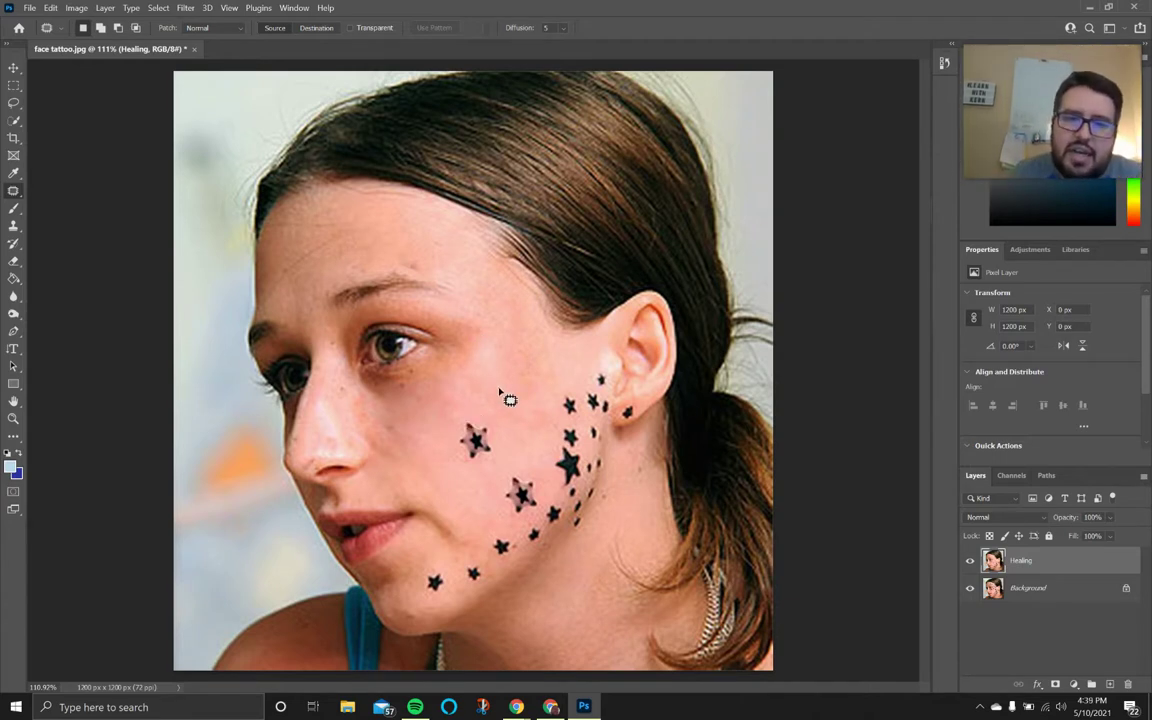
{"action": "mouse_move", "coordinate": [491, 384]}
{"action": "left_mouse_down"}
{"action": "mouse_move", "coordinate": [496, 421]}
{"action": "mouse_move", "coordinate": [516, 416]}
{"action": "mouse_move", "coordinate": [522, 385]}
{"action": "mouse_move", "coordinate": [511, 383]}
{"action": "mouse_move", "coordinate": [479, 447]}
{"action": "left_mouse_up"}
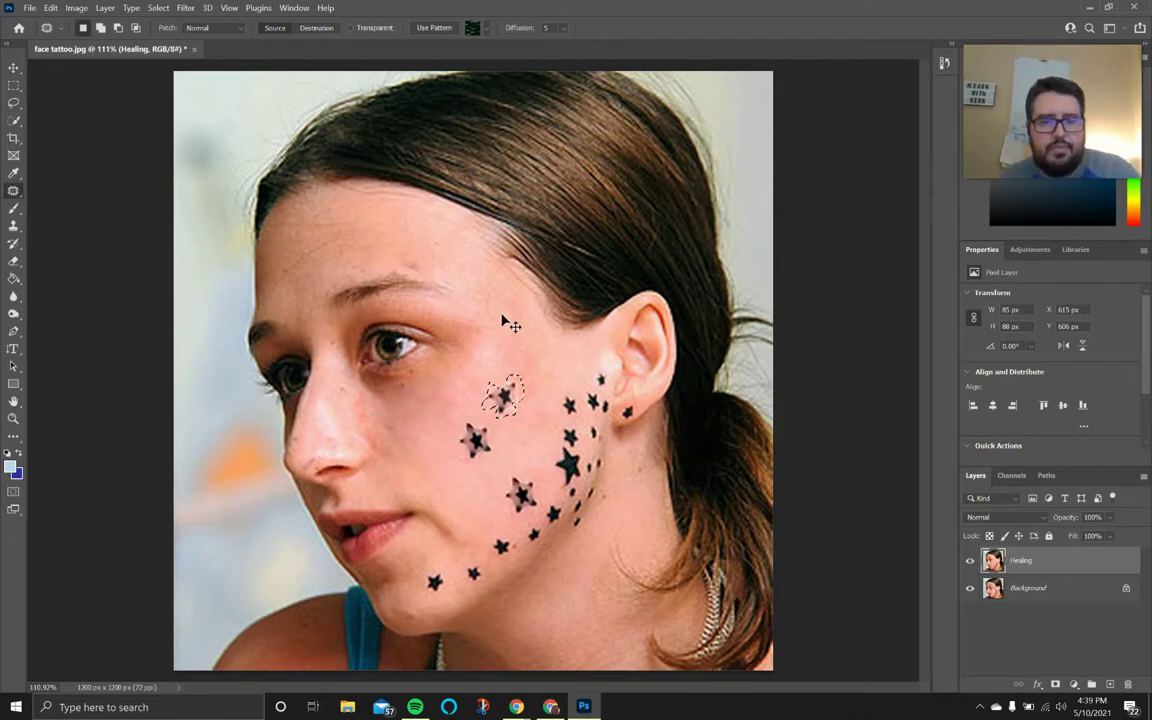
{"action": "key", "text": "ctrl+d"}
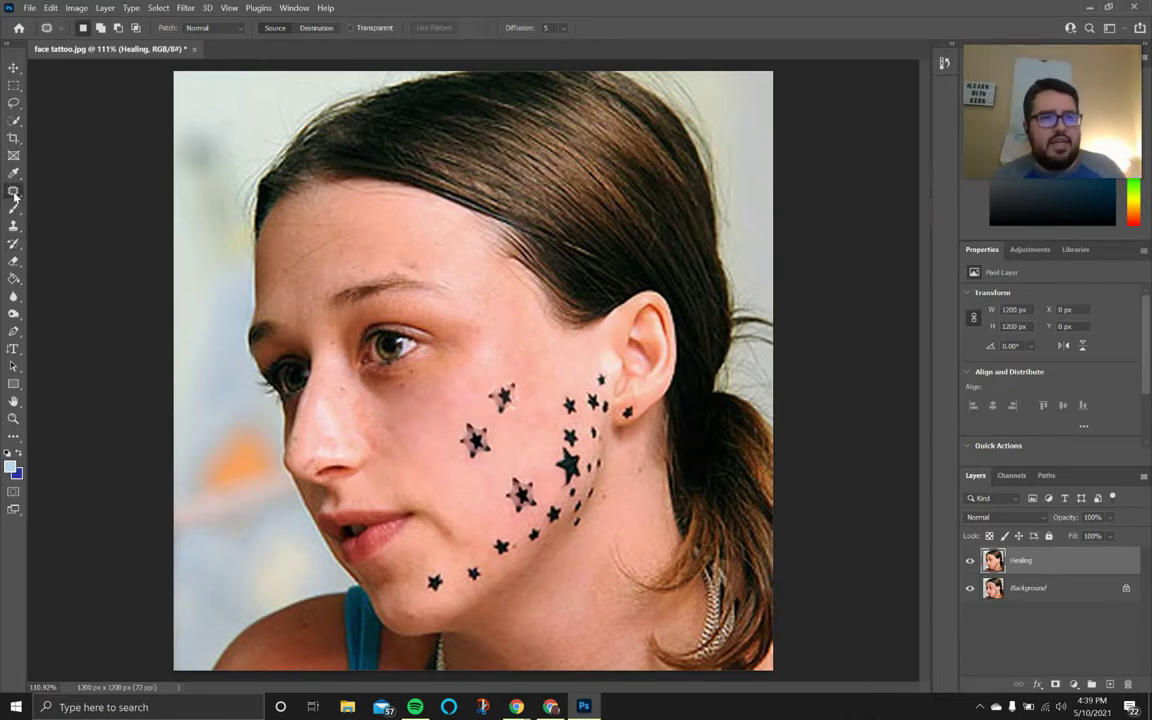
Step: Switch to the Healing Brush at 86 px and heal the four larger cheek stars
{"action": "right_click", "coordinate": [14, 193]}
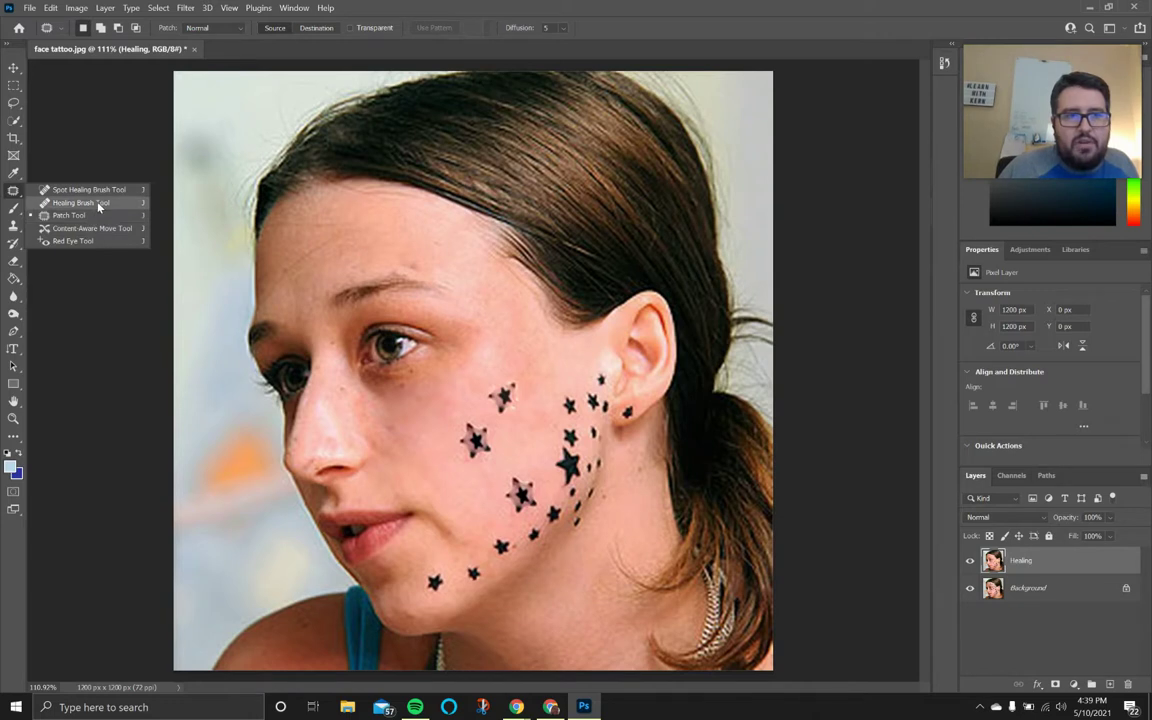
{"action": "left_click", "coordinate": [101, 229]}
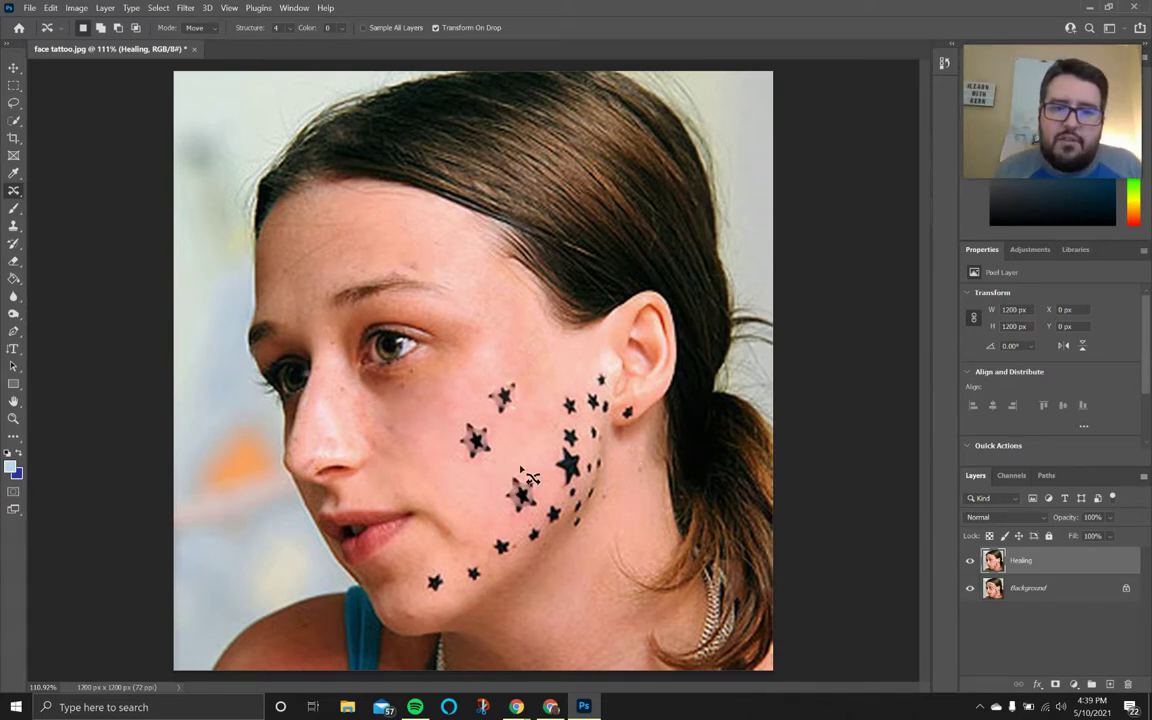
{"action": "right_click", "coordinate": [14, 190]}
{"action": "left_click", "coordinate": [72, 204]}
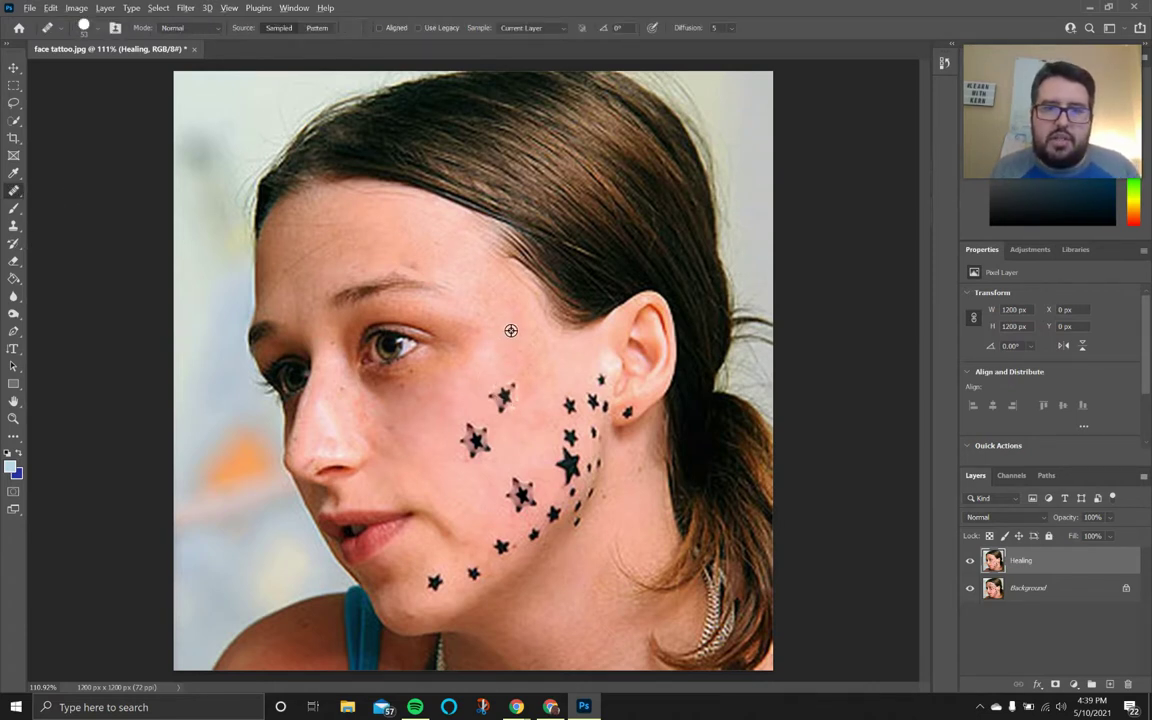
{"action": "right_click", "coordinate": [499, 375], "text": "alt"}
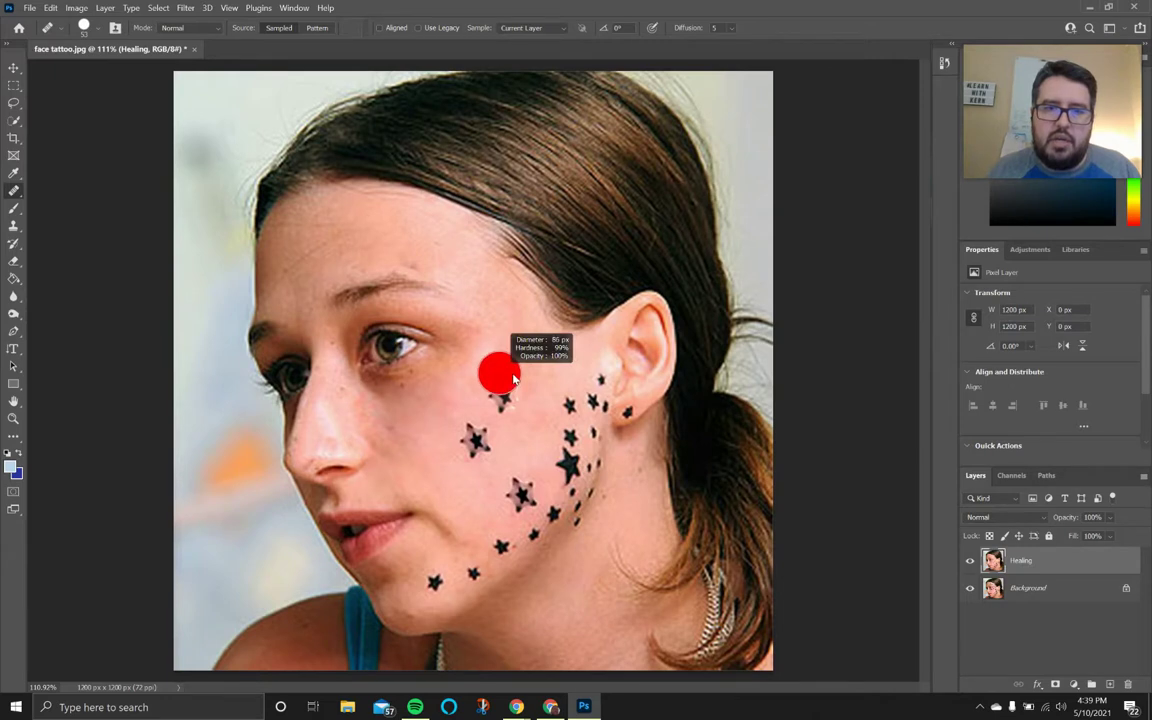
{"action": "left_click", "coordinate": [504, 396]}
{"action": "left_click", "coordinate": [475, 440]}
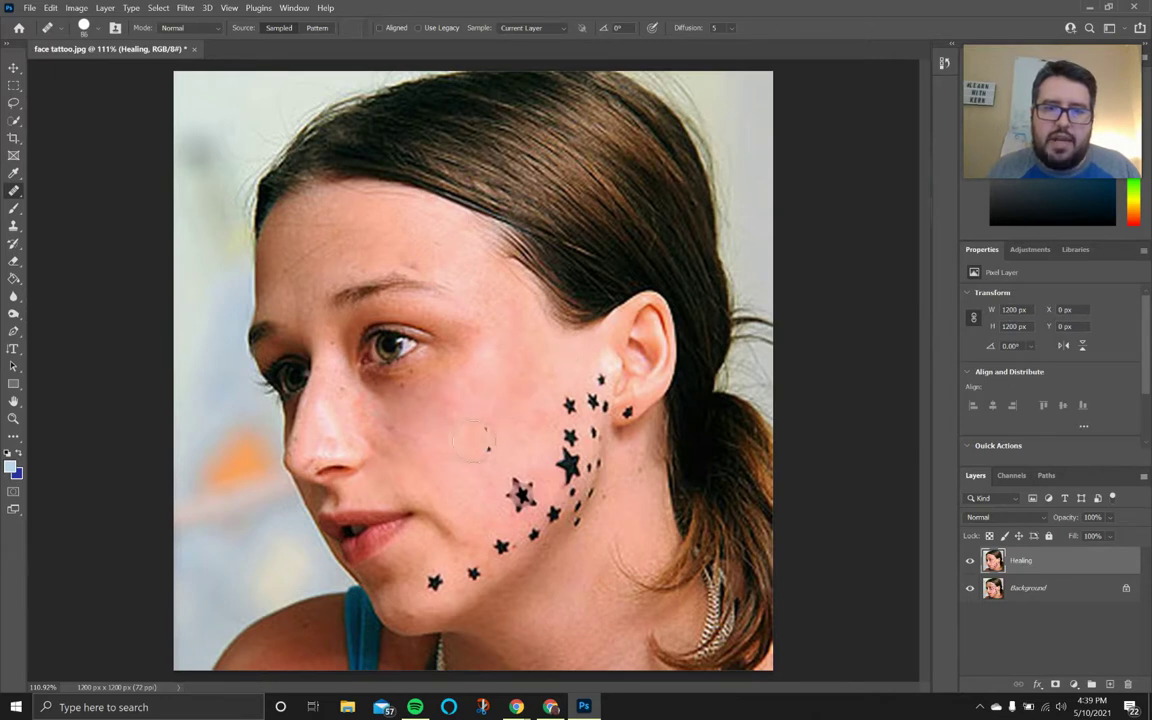
{"action": "left_click", "coordinate": [521, 493]}
{"action": "left_click", "coordinate": [562, 464]}
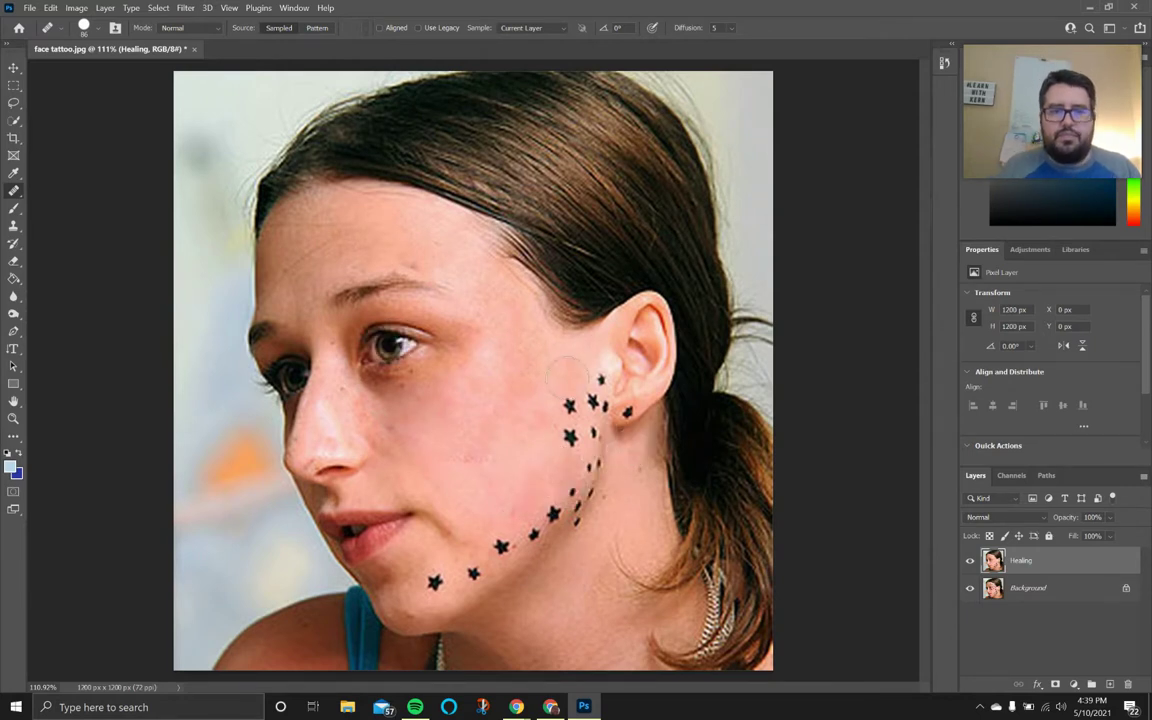
Step: Use Content-Aware Move to shift two cheek stars beside the nose, then outline the ear stars
{"action": "right_click", "coordinate": [15, 191]}
{"action": "left_click", "coordinate": [80, 228]}
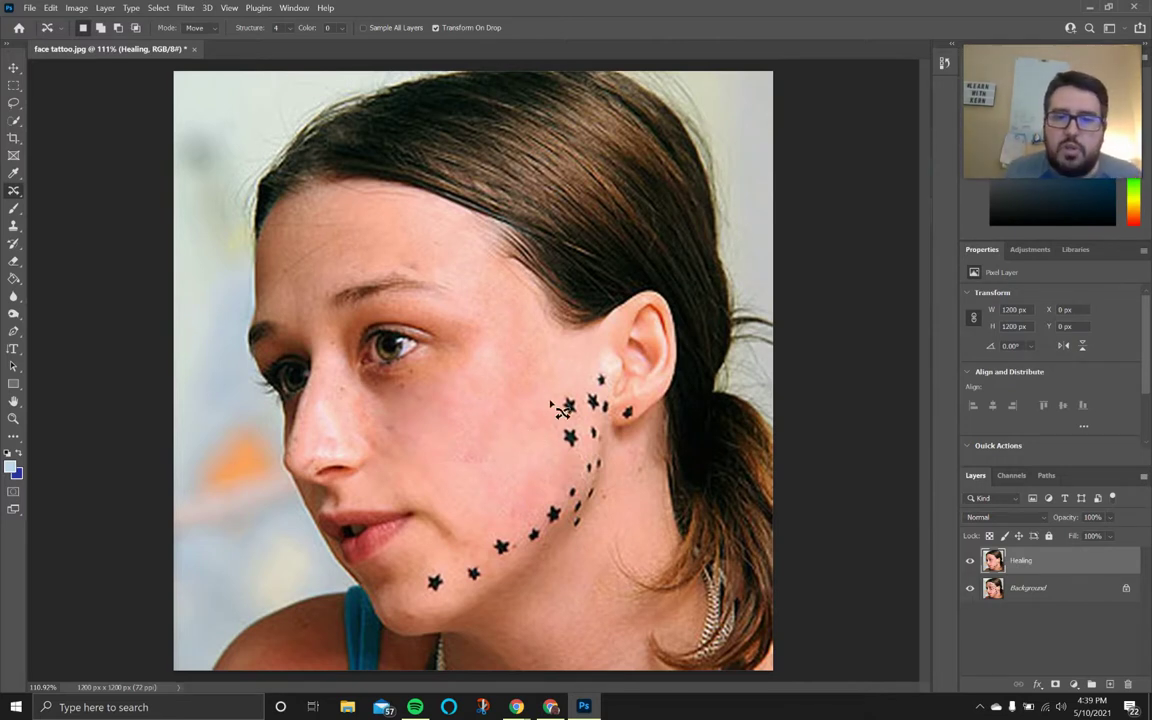
{"action": "mouse_move", "coordinate": [558, 396]}
{"action": "left_mouse_down"}
{"action": "mouse_move", "coordinate": [562, 445]}
{"action": "mouse_move", "coordinate": [578, 448]}
{"action": "mouse_move", "coordinate": [598, 410]}
{"action": "mouse_move", "coordinate": [567, 390]}
{"action": "mouse_move", "coordinate": [569, 409]}
{"action": "left_mouse_up"}
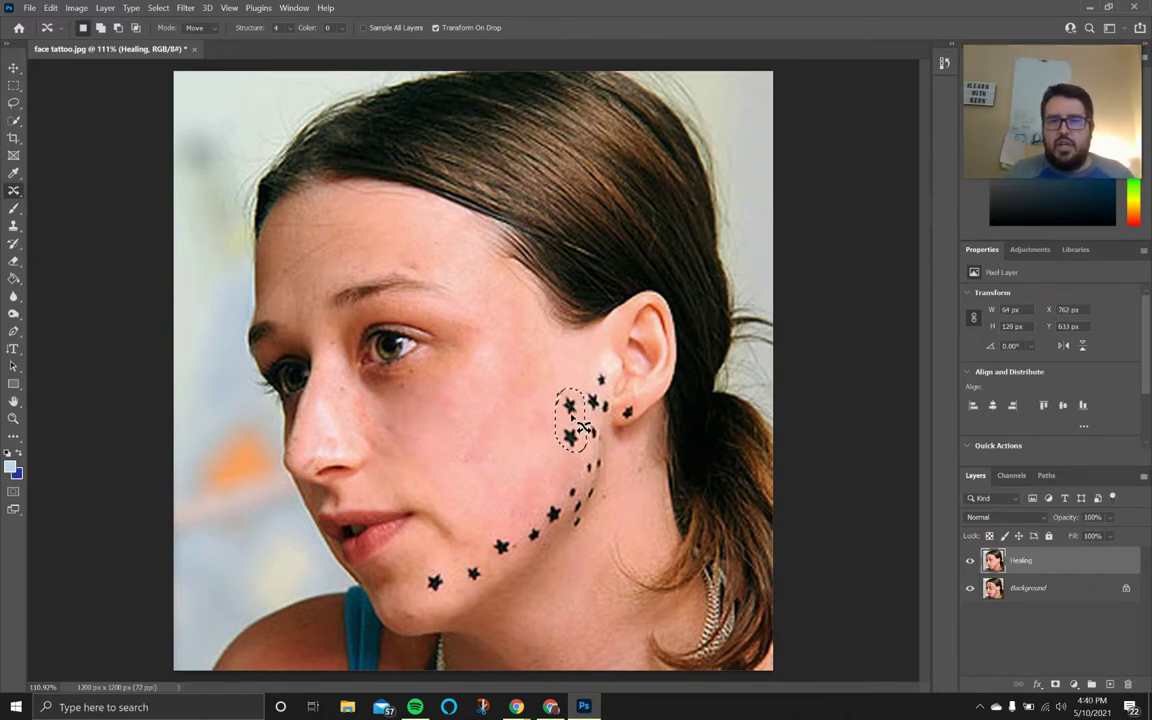
{"action": "left_click_drag", "start_coordinate": [583, 427], "coordinate": [329, 410]}
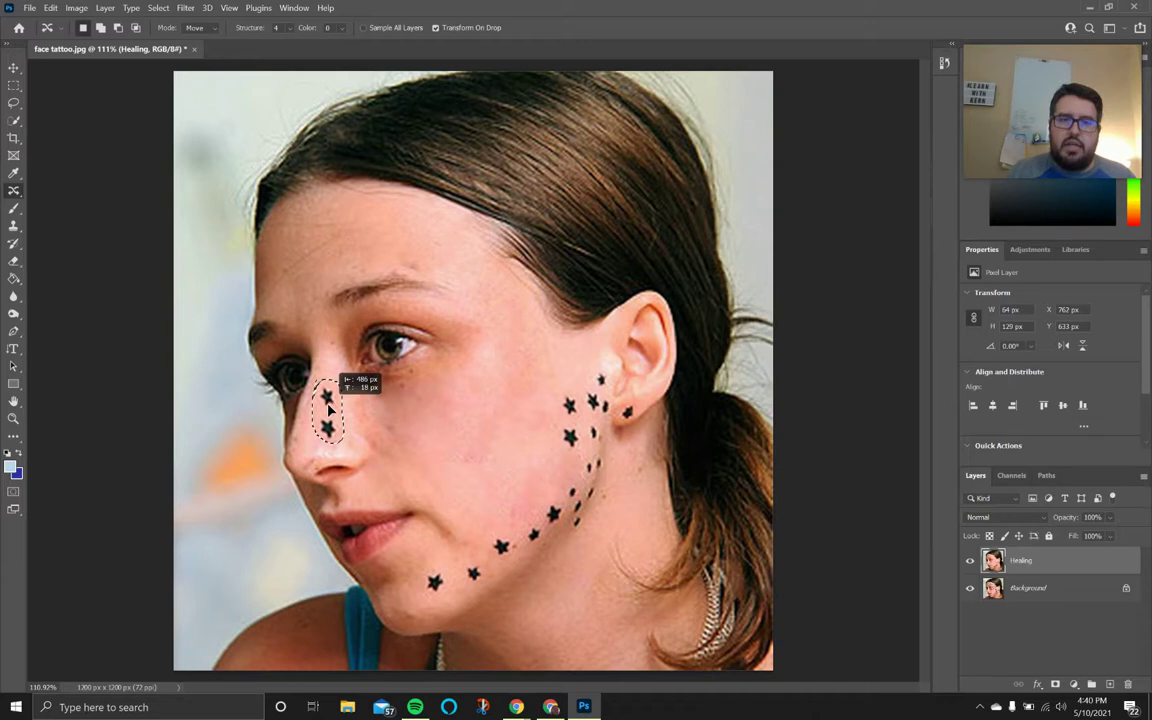
{"action": "left_click_drag", "start_coordinate": [329, 410], "coordinate": [329, 409]}
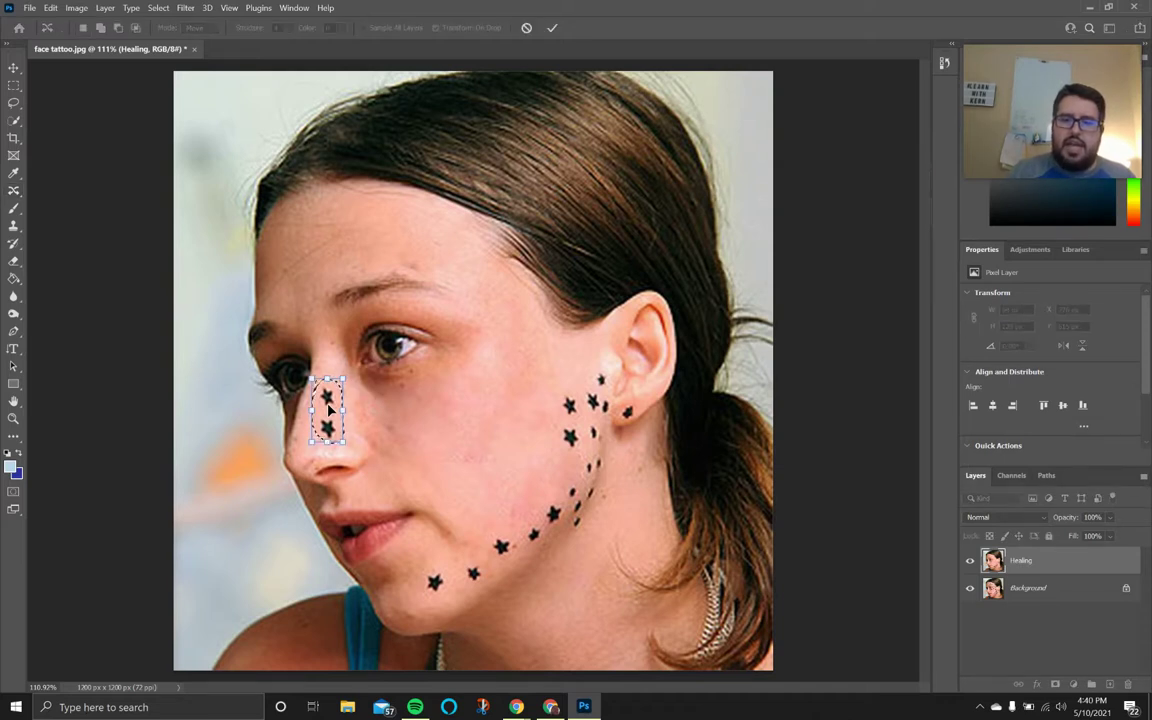
{"action": "key", "text": "Return"}
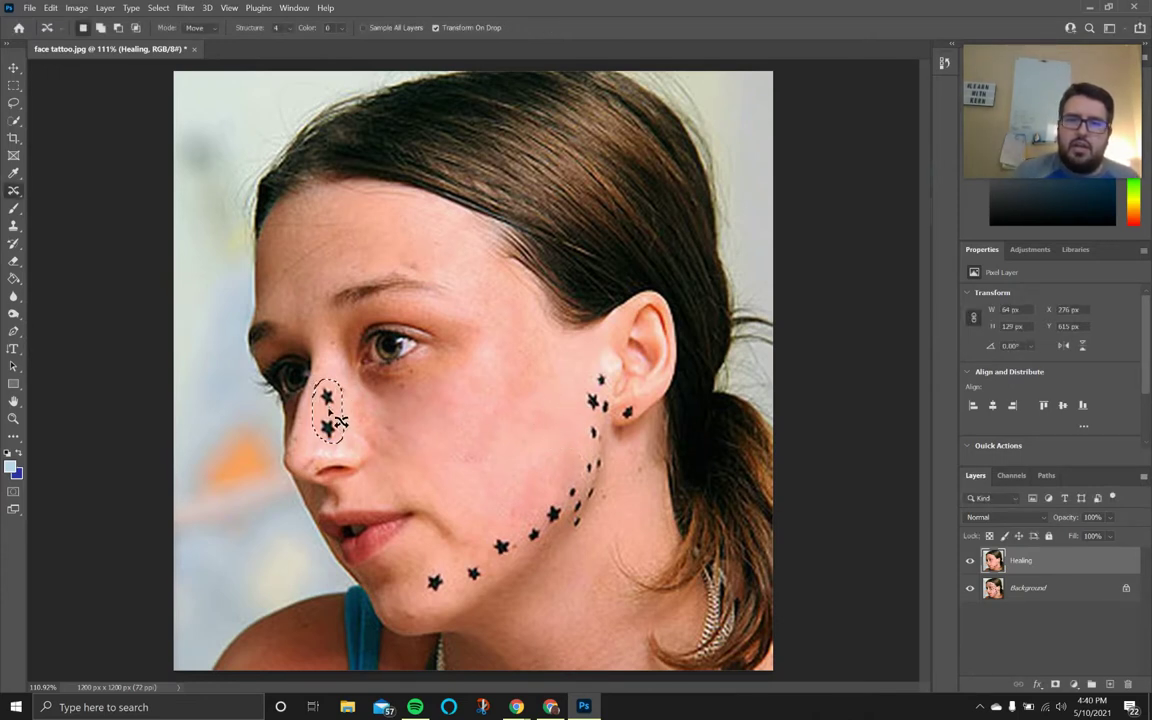
{"action": "key", "text": "ctrl+d"}
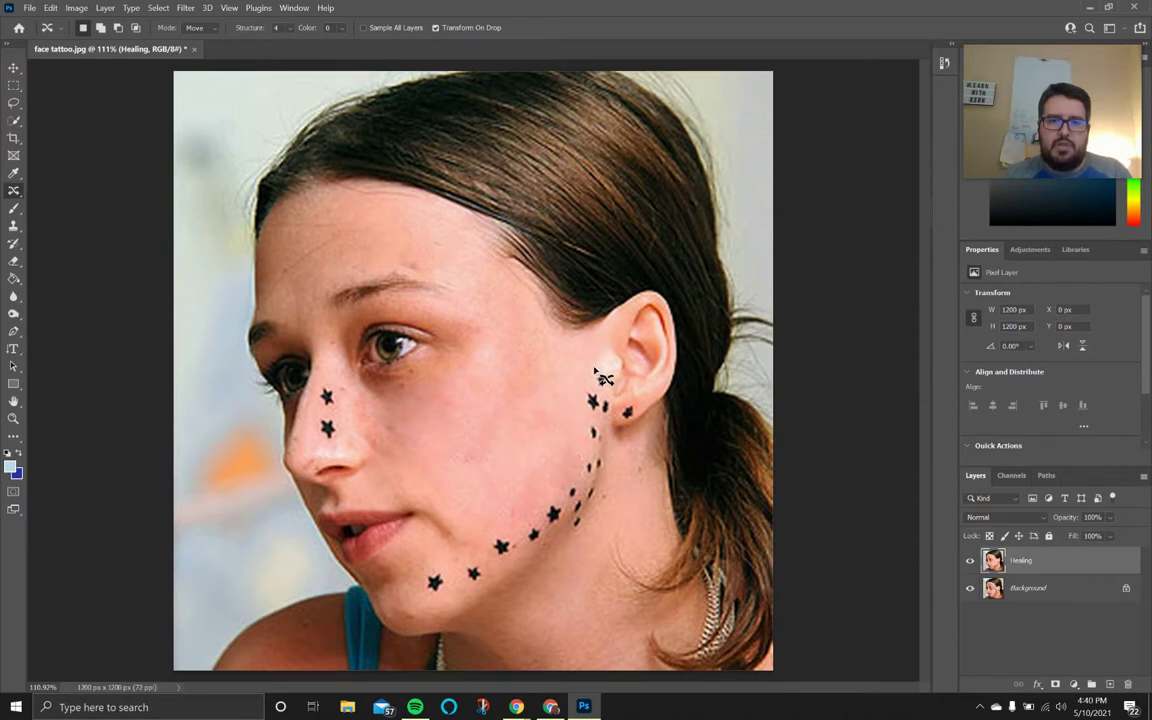
{"action": "mouse_move", "coordinate": [597, 373]}
{"action": "left_mouse_down"}
{"action": "mouse_move", "coordinate": [582, 392]}
{"action": "mouse_move", "coordinate": [587, 425]}
{"action": "mouse_move", "coordinate": [606, 443]}
{"action": "mouse_move", "coordinate": [600, 370]}
{"action": "mouse_move", "coordinate": [552, 400]}
{"action": "mouse_move", "coordinate": [473, 410]}
{"action": "mouse_move", "coordinate": [406, 321]}
{"action": "mouse_move", "coordinate": [310, 250]}
{"action": "left_mouse_up"}
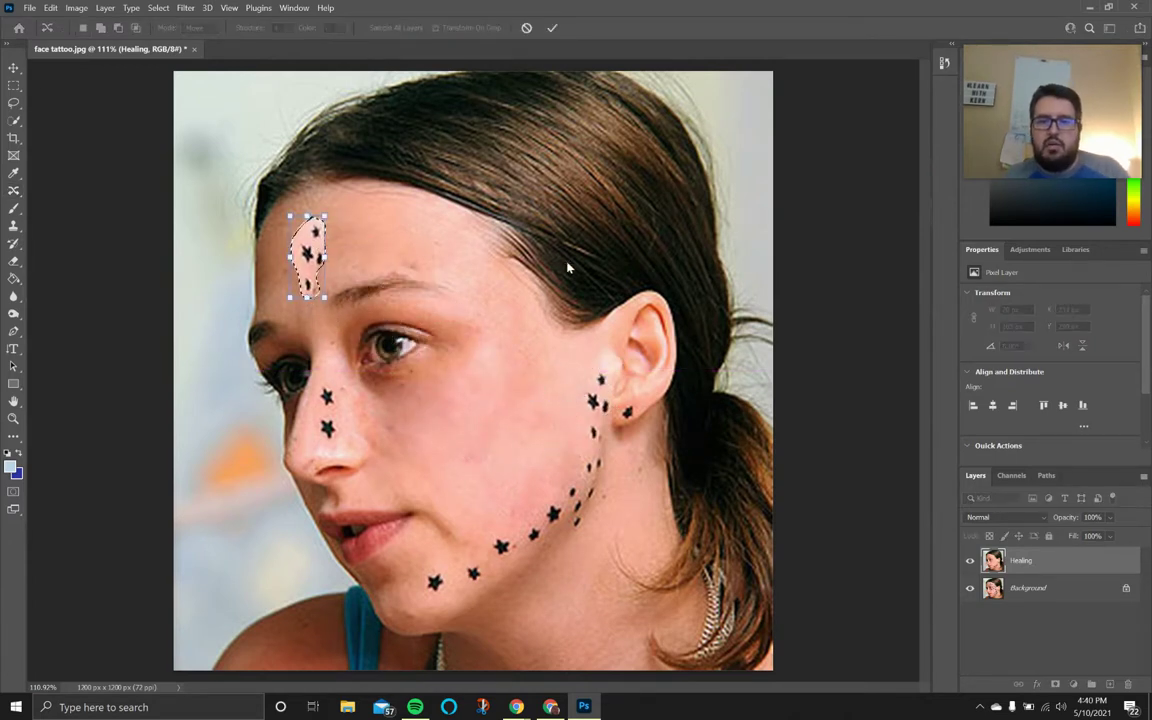
Step: Commit the ear stars at the forehead, then move that cluster down to the mid-cheek
{"action": "key", "text": "Return"}
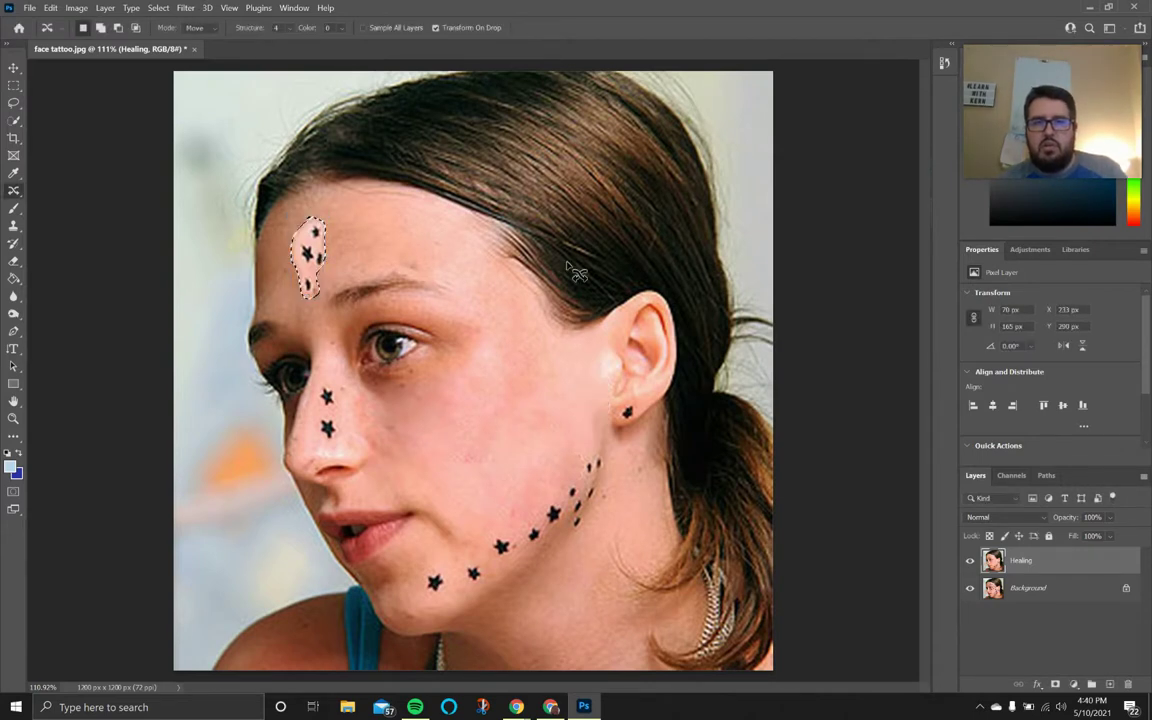
{"action": "key", "text": "ctrl+d"}
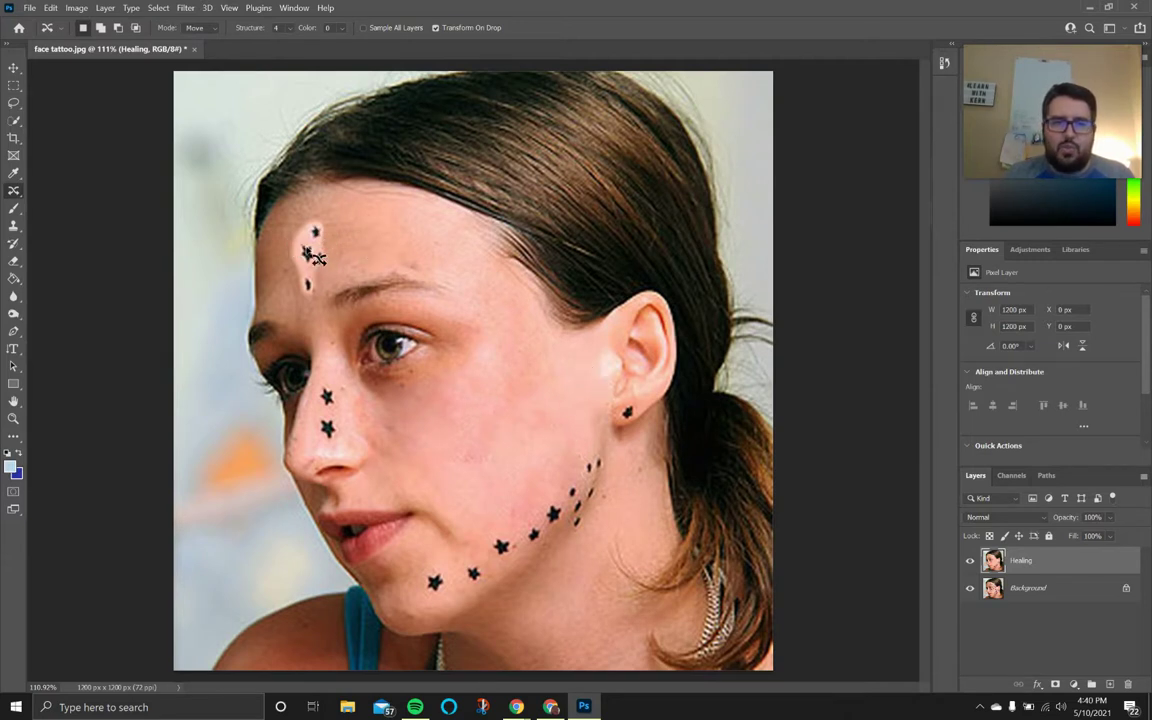
{"action": "left_click_drag", "start_coordinate": [326, 261], "coordinate": [498, 427]}
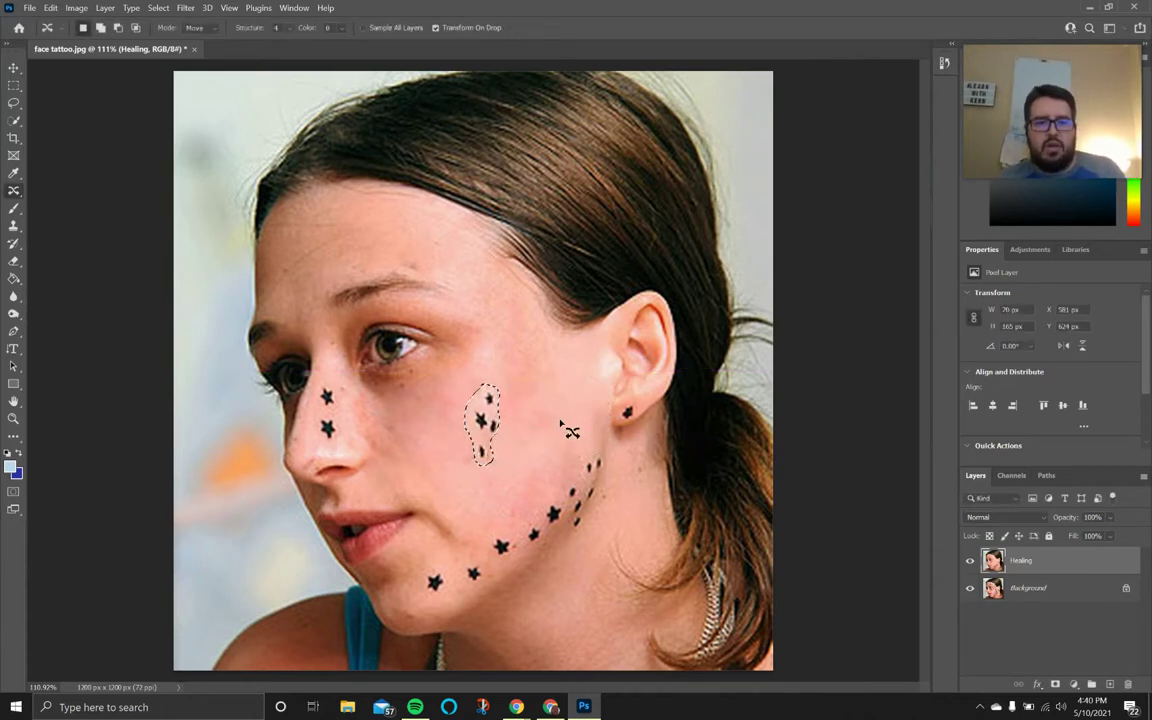
{"action": "key", "text": "Return"}
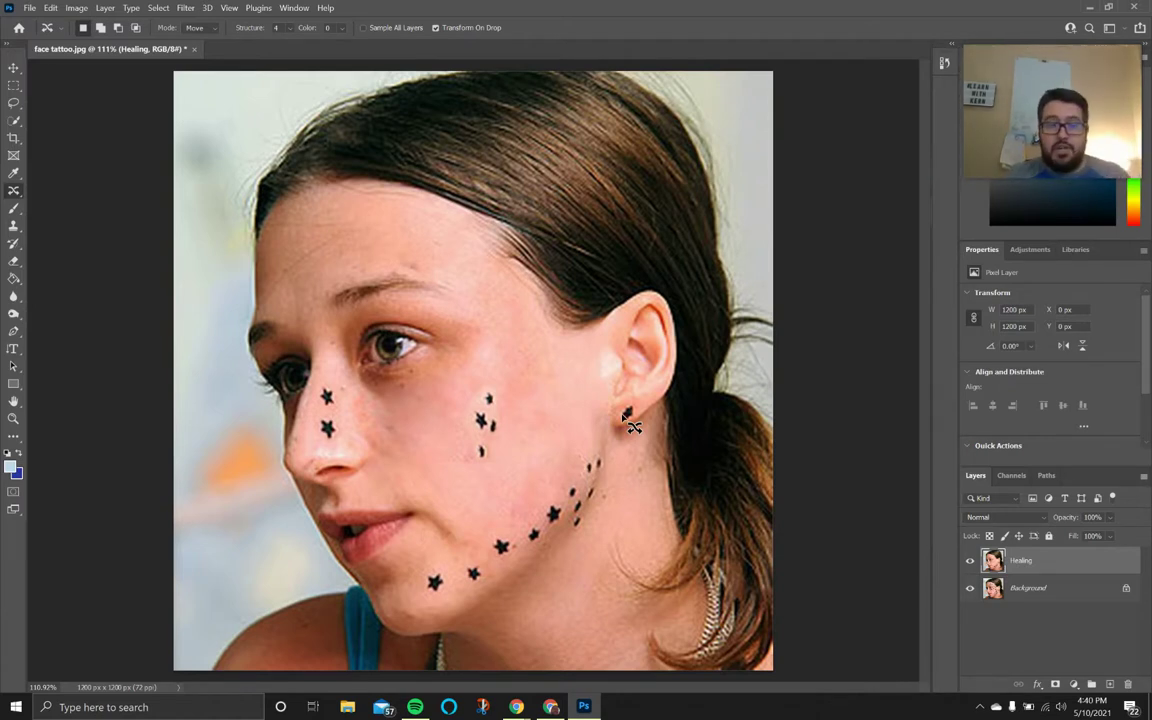
Step: Switch back to the Spot Healing Brush Tool
{"action": "right_click", "coordinate": [12, 192]}
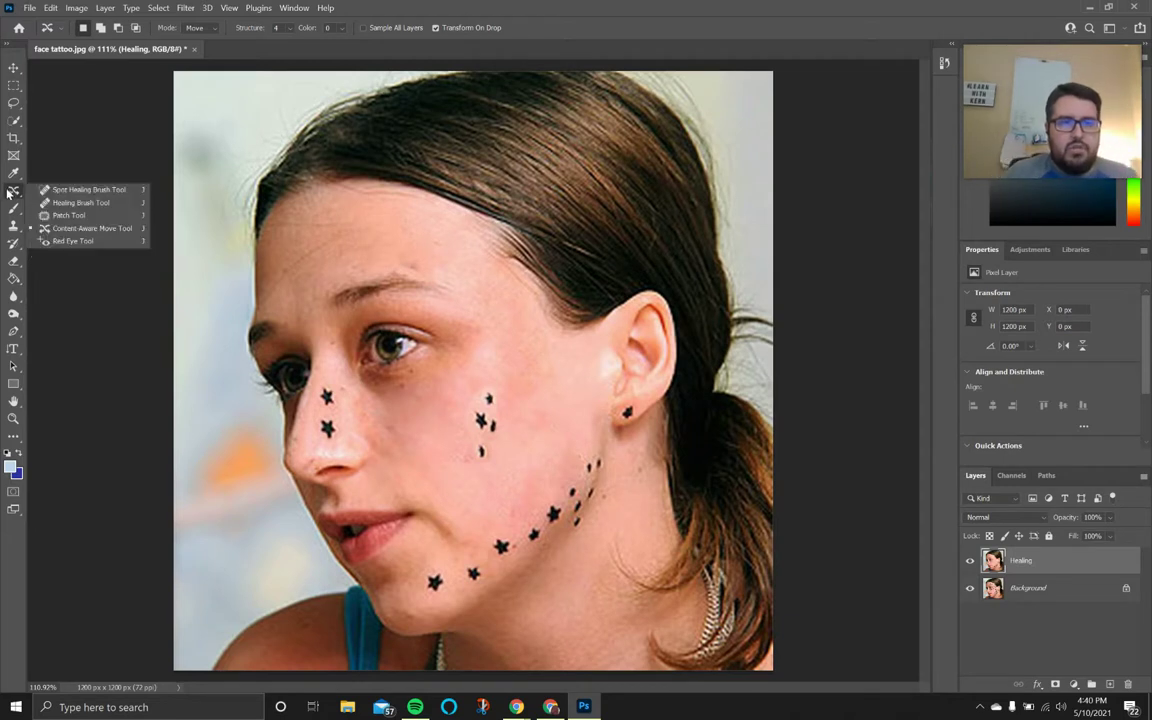
{"action": "left_click", "coordinate": [80, 190]}
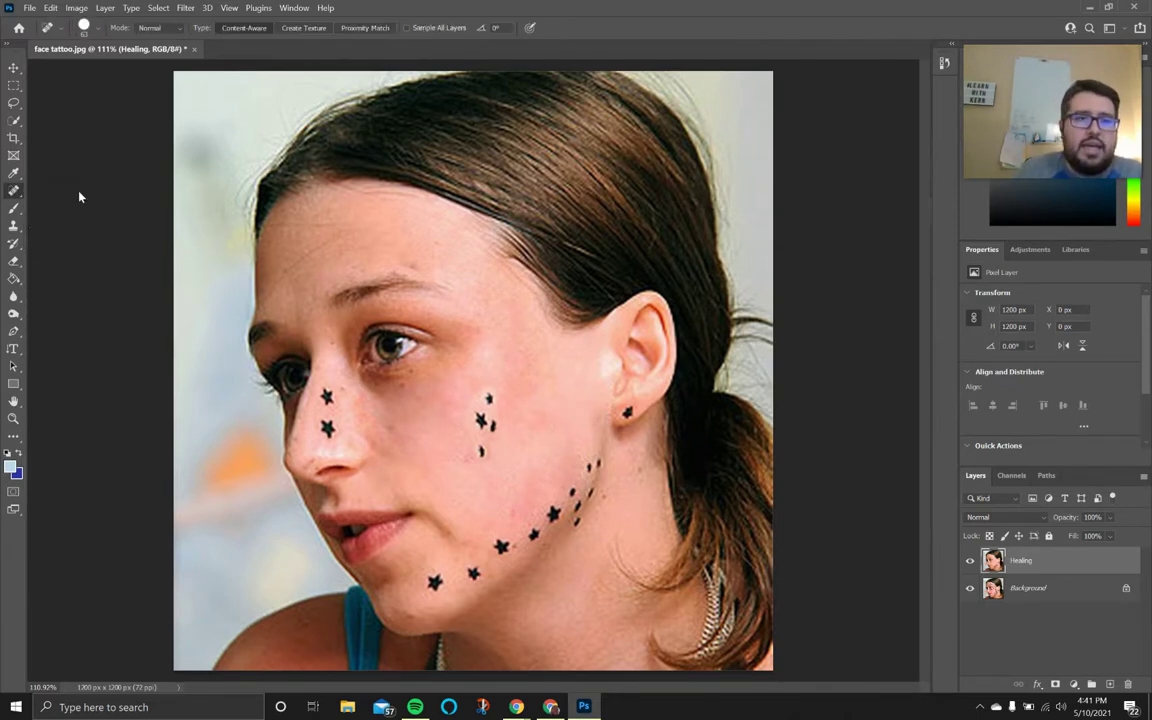
Step: Spot-heal away the three mid-cheek stars and the two nose stars
{"action": "left_click", "coordinate": [498, 425]}
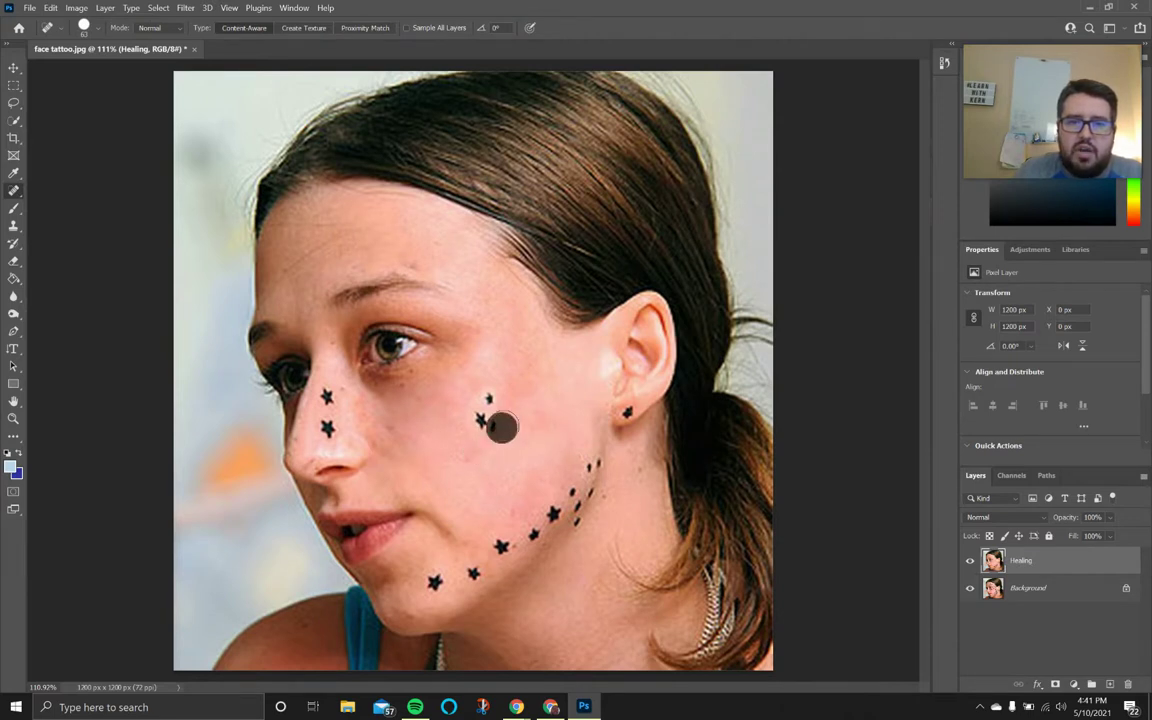
{"action": "left_click", "coordinate": [489, 395]}
{"action": "left_click", "coordinate": [483, 418]}
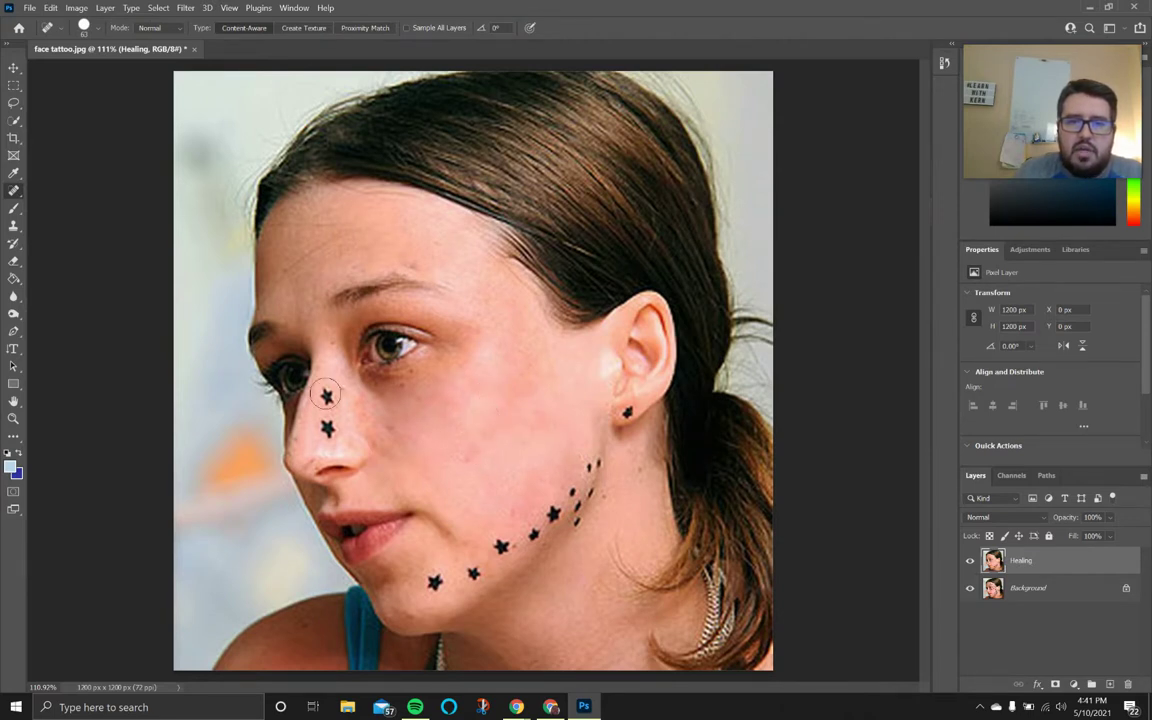
{"action": "left_click", "coordinate": [326, 395]}
{"action": "left_click", "coordinate": [326, 428]}
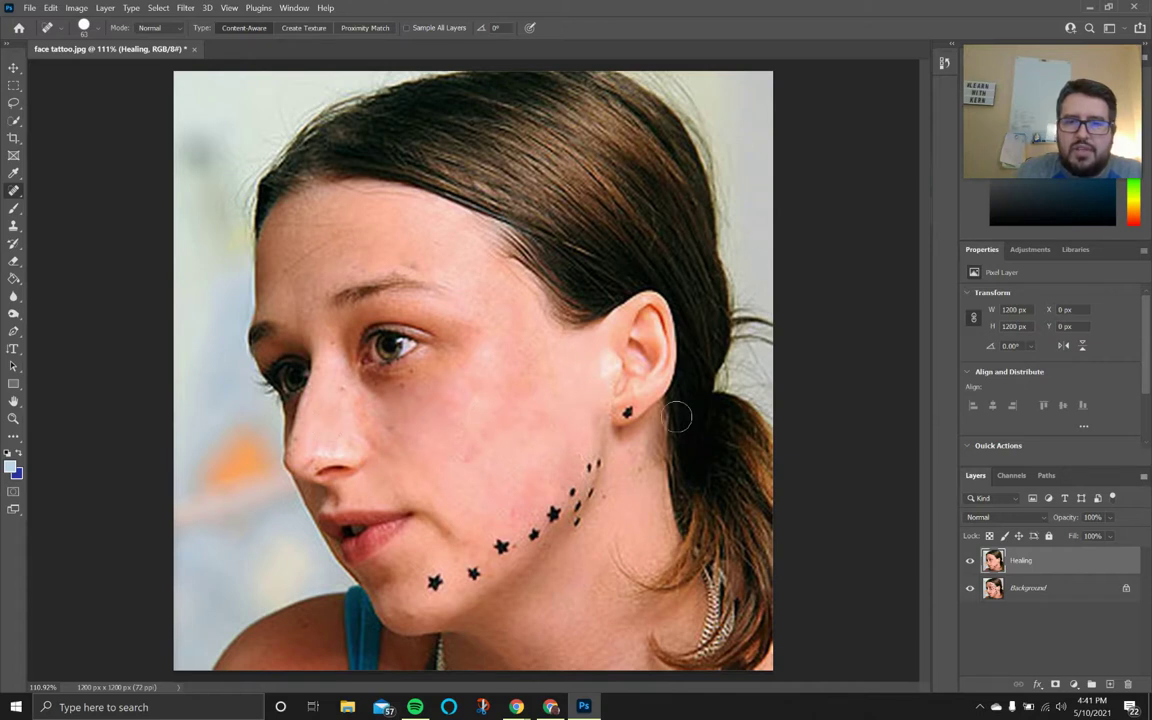
Step: Remove the star below the ear with a 32 px spot healing brush after undoing a bad dab
{"action": "left_click", "coordinate": [624, 414]}
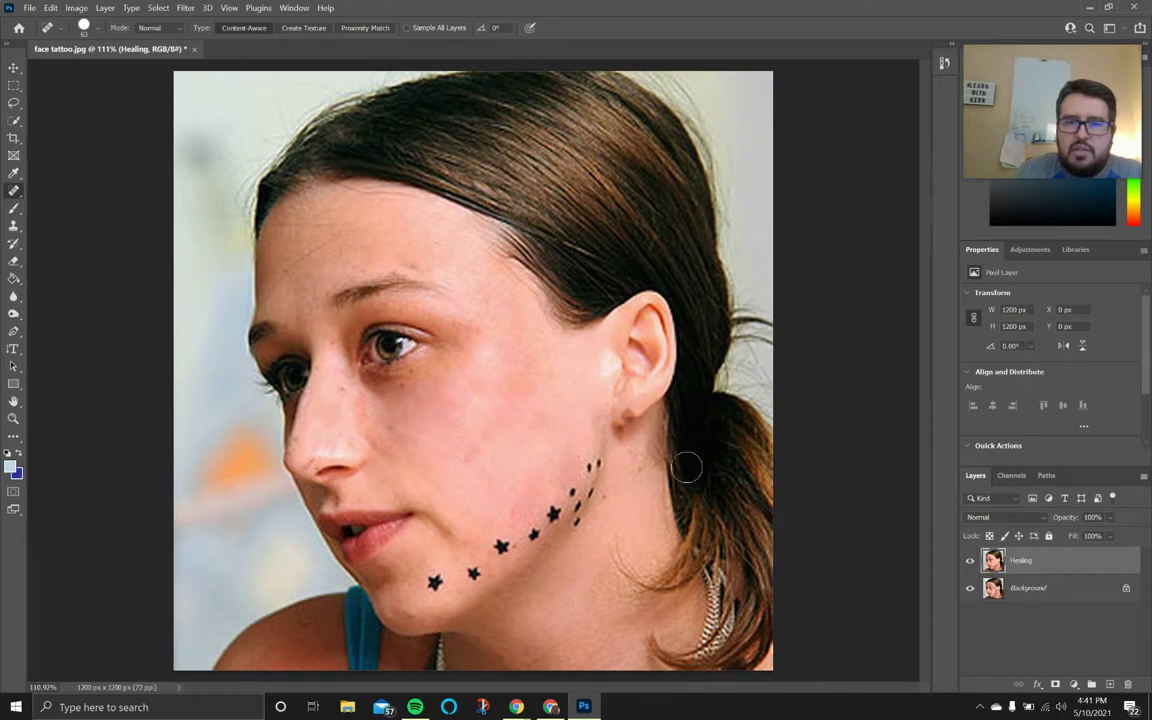
{"action": "key", "text": "ctrl+z"}
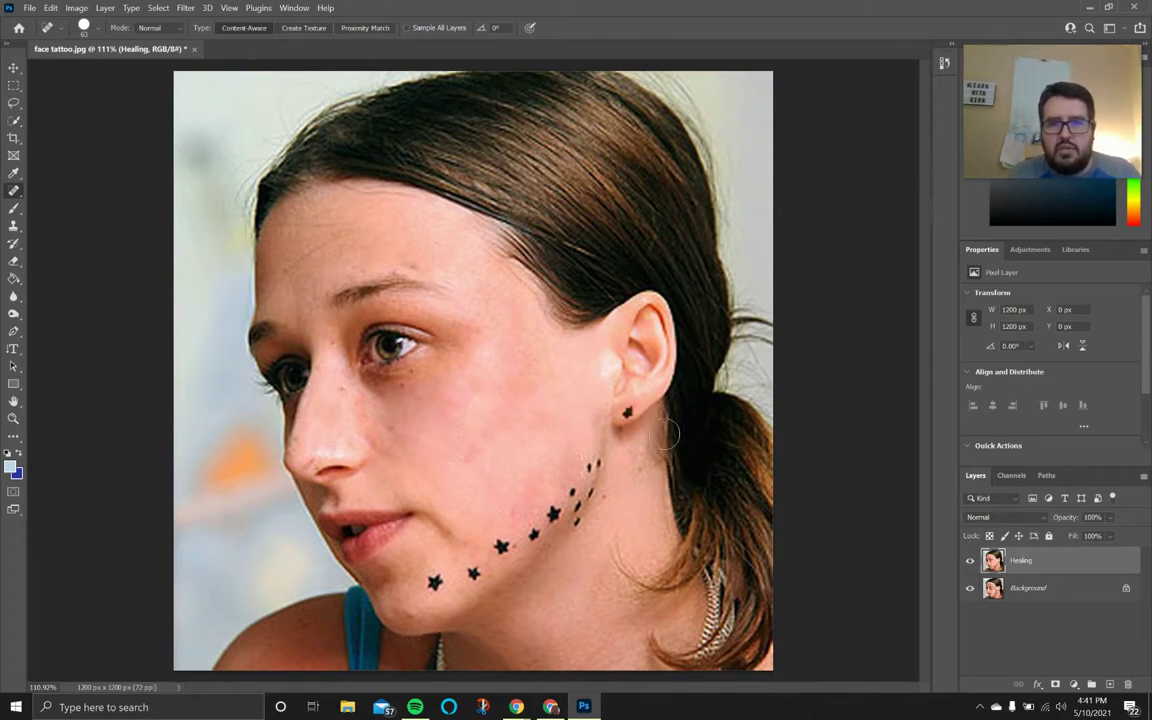
{"action": "right_click", "coordinate": [658, 436], "text": "alt"}
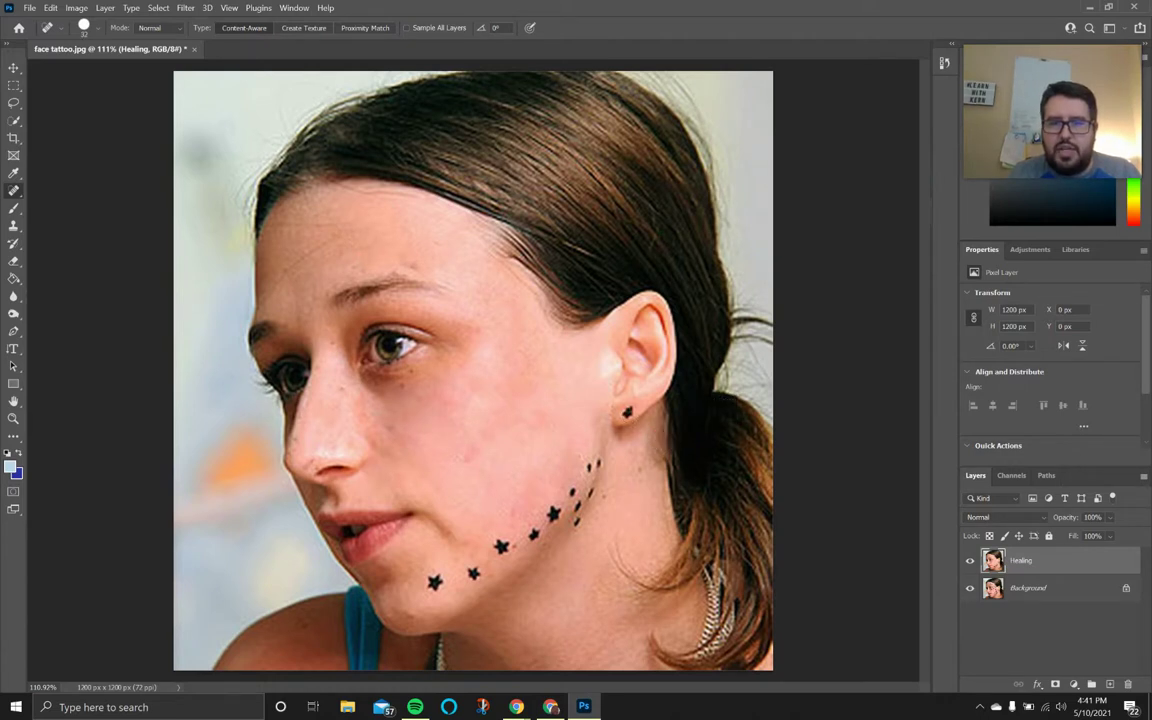
{"action": "left_click", "coordinate": [624, 411]}
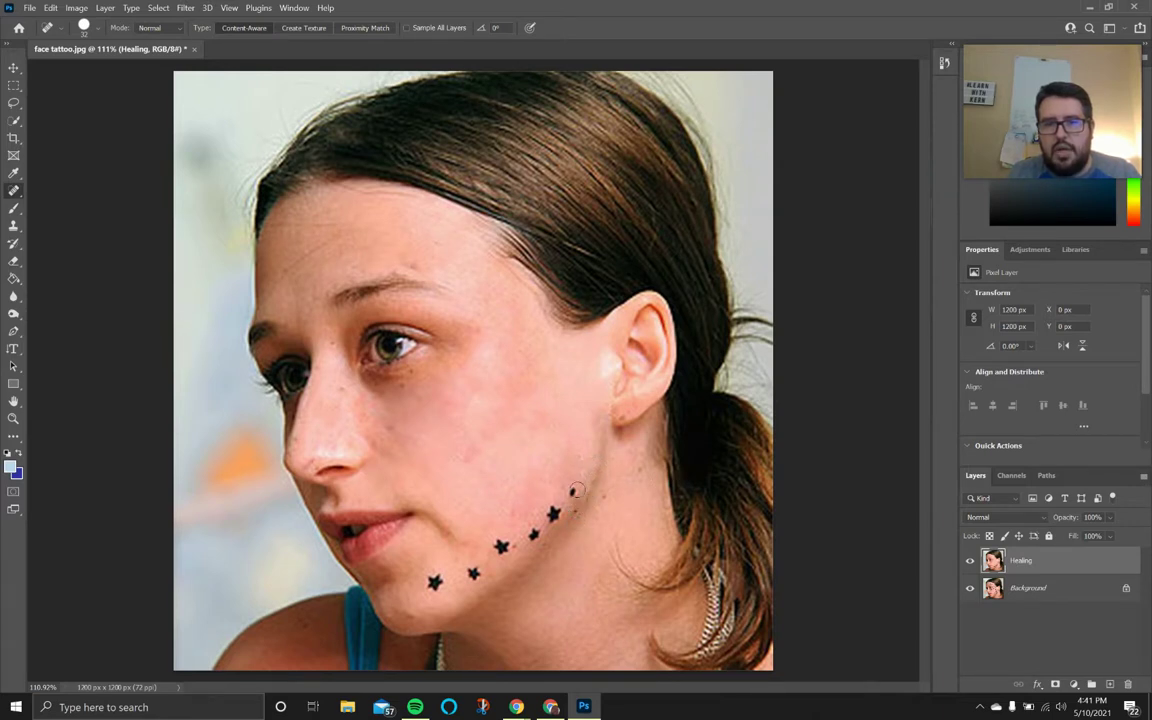
Step: Heal the five jaw and chin stars with the Healing Brush from sampled cheek skin, then return to Spot Healing
{"action": "right_click", "coordinate": [13, 190]}
{"action": "left_click", "coordinate": [64, 206]}
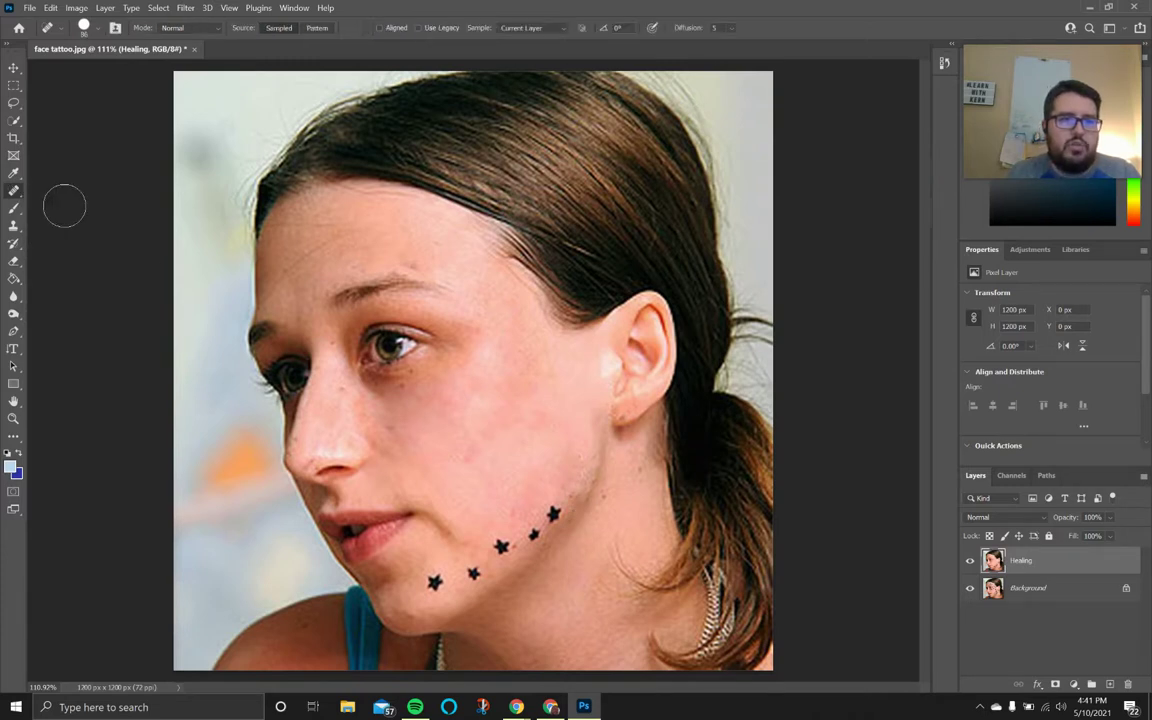
{"action": "left_click", "coordinate": [483, 446], "text": "alt"}
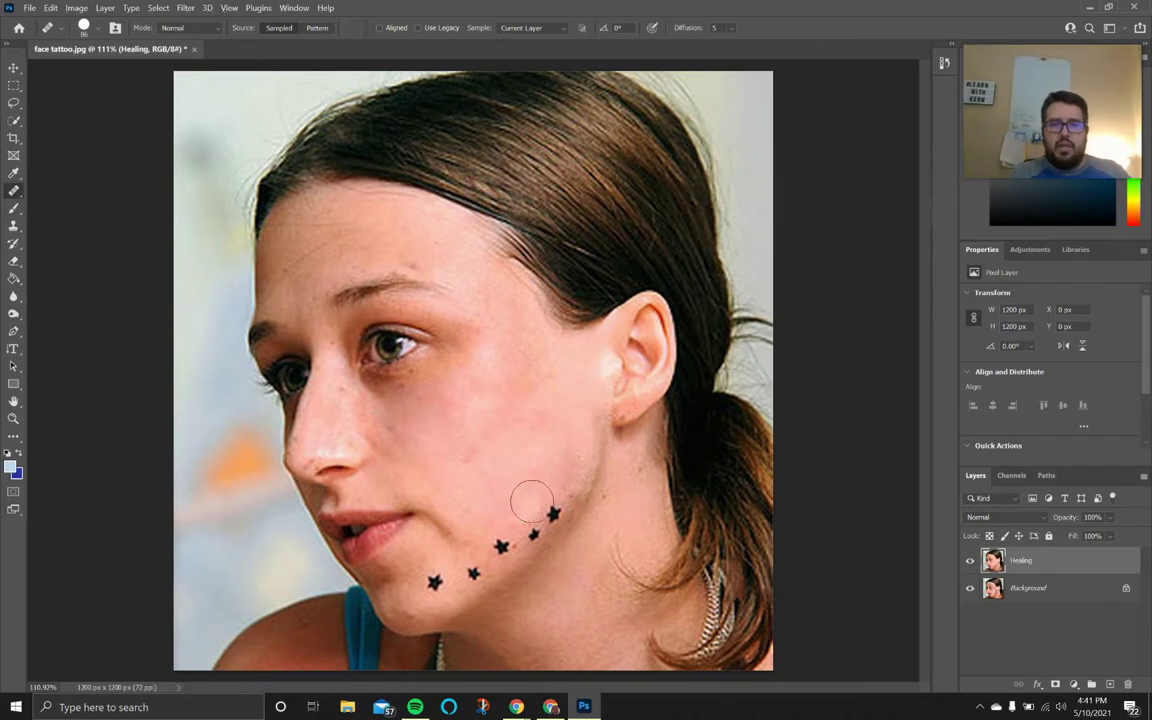
{"action": "mouse_move", "coordinate": [548, 500]}
{"action": "left_mouse_down"}
{"action": "mouse_move", "coordinate": [524, 530]}
{"action": "mouse_move", "coordinate": [535, 518]}
{"action": "left_mouse_up"}
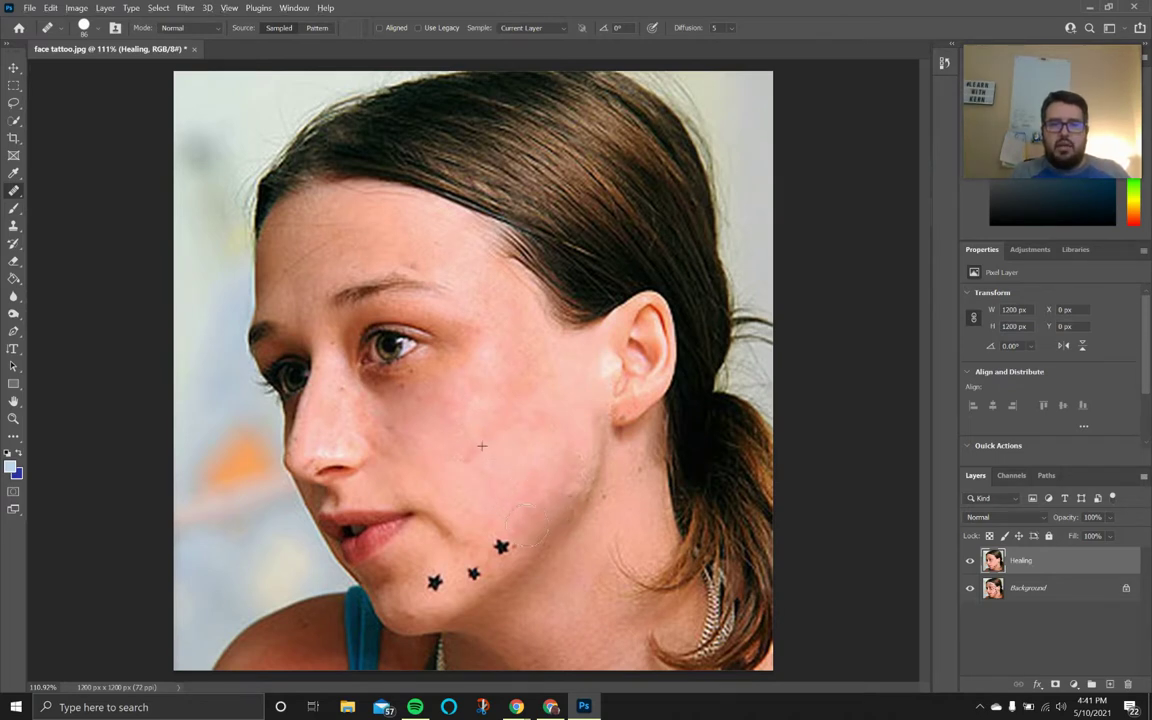
{"action": "left_click", "coordinate": [503, 543]}
{"action": "left_click", "coordinate": [473, 570]}
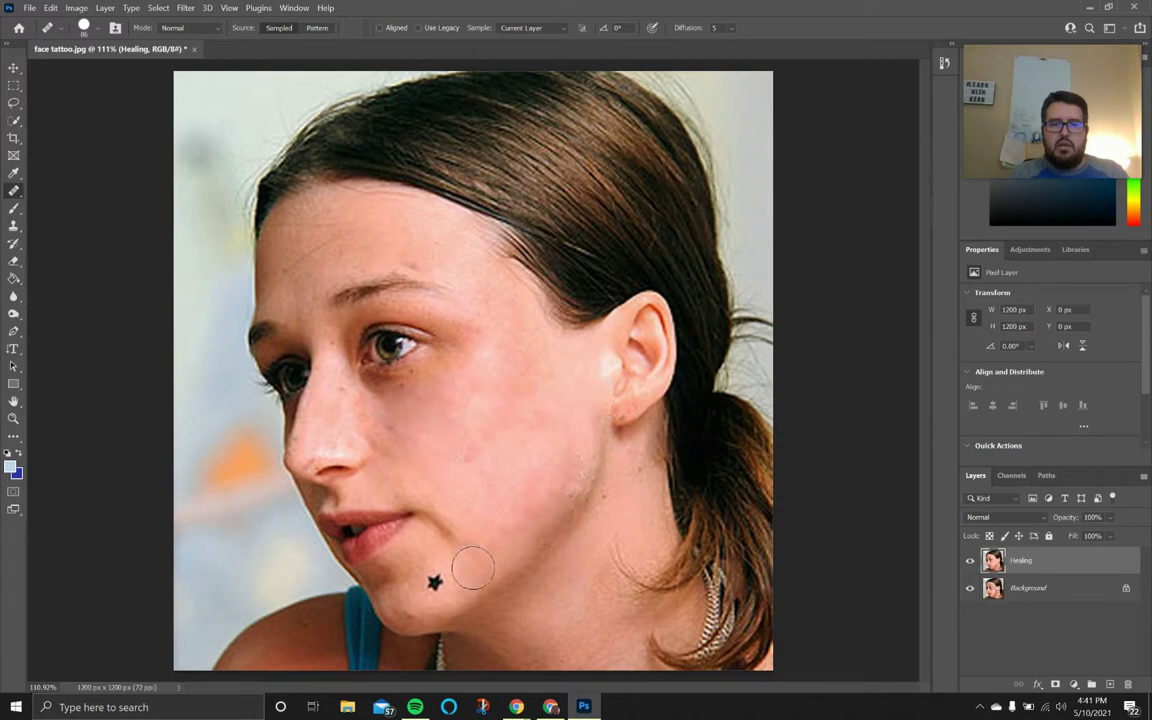
{"action": "left_click", "coordinate": [437, 579]}
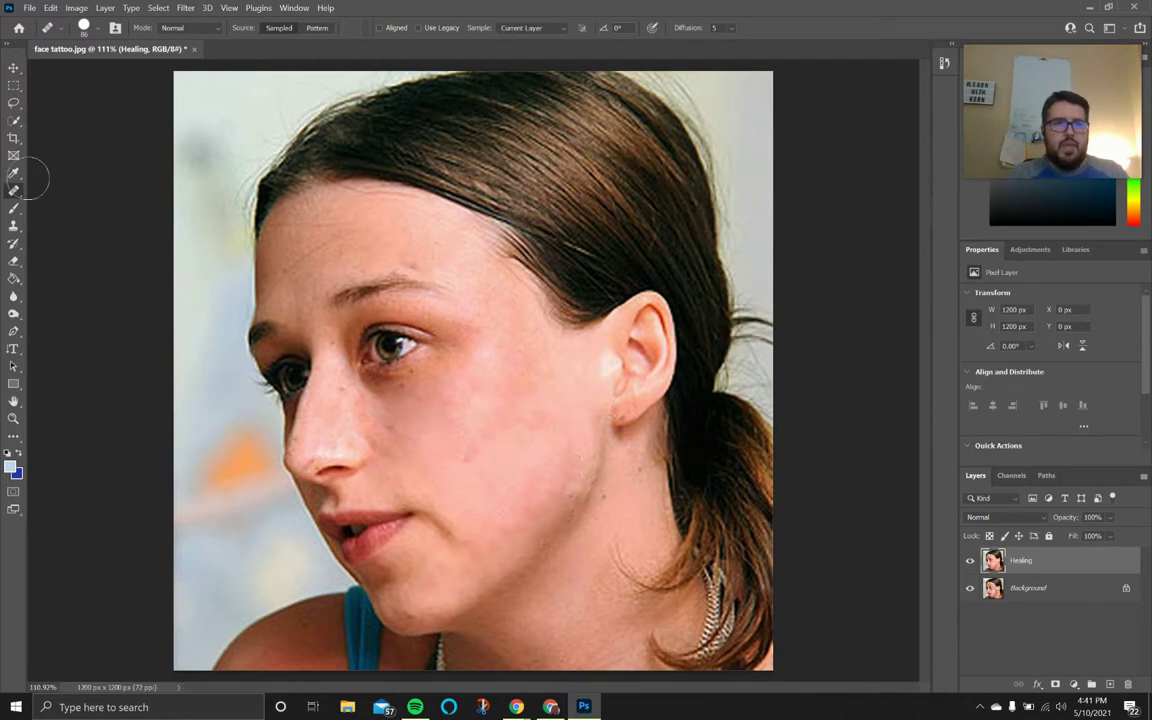
{"action": "right_click", "coordinate": [16, 192]}
{"action": "left_click", "coordinate": [80, 189]}
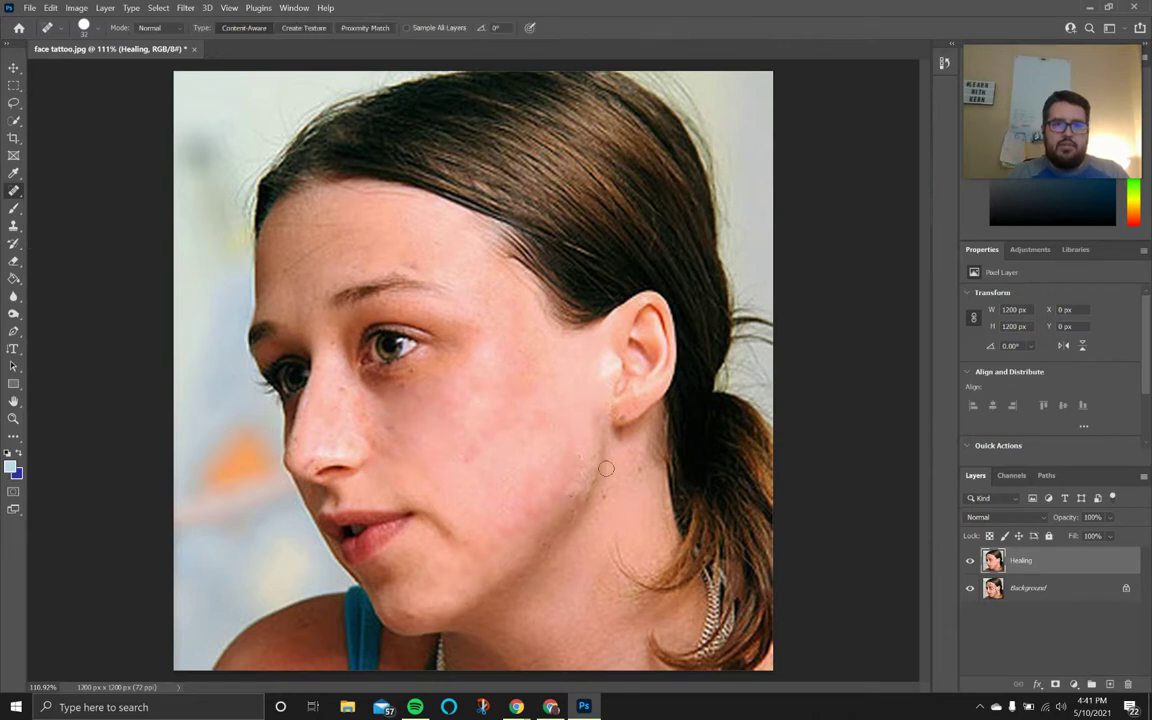
Step: Enlarge the spot healing brush to 110 px and dab out blotches across the cheek and jaw
{"action": "left_click_drag", "start_coordinate": [473, 504], "coordinate": [496, 501]}
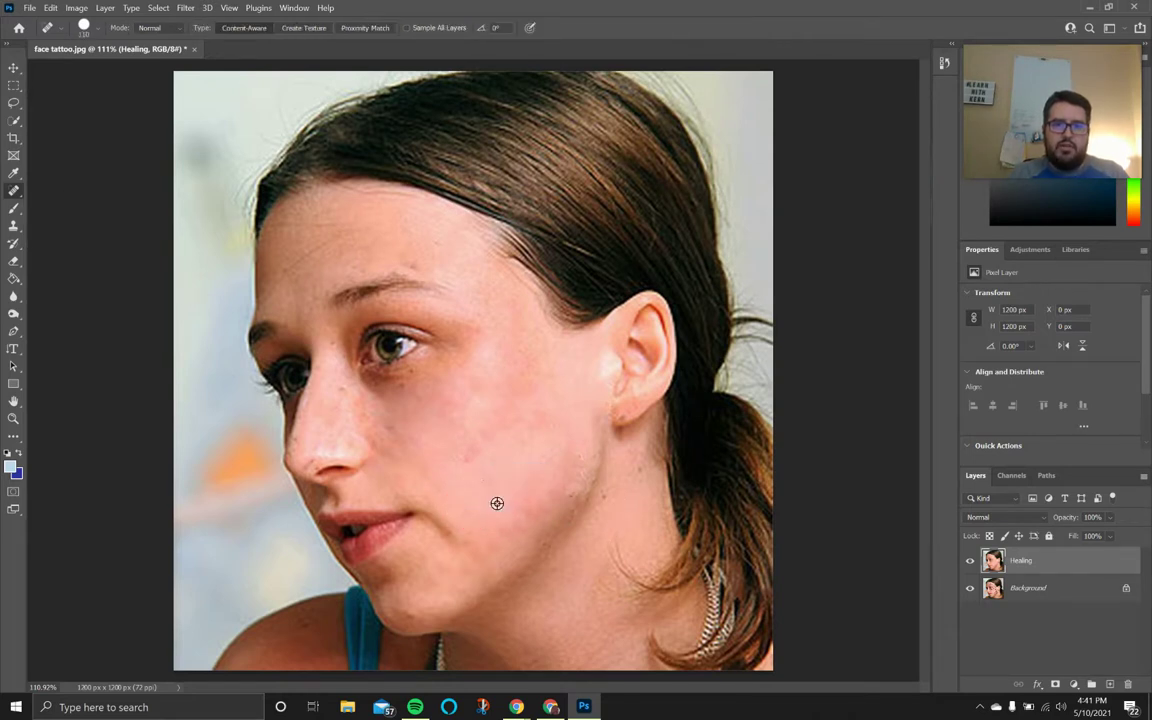
{"action": "left_click", "coordinate": [516, 498]}
{"action": "left_click", "coordinate": [536, 478]}
{"action": "left_click", "coordinate": [476, 437]}
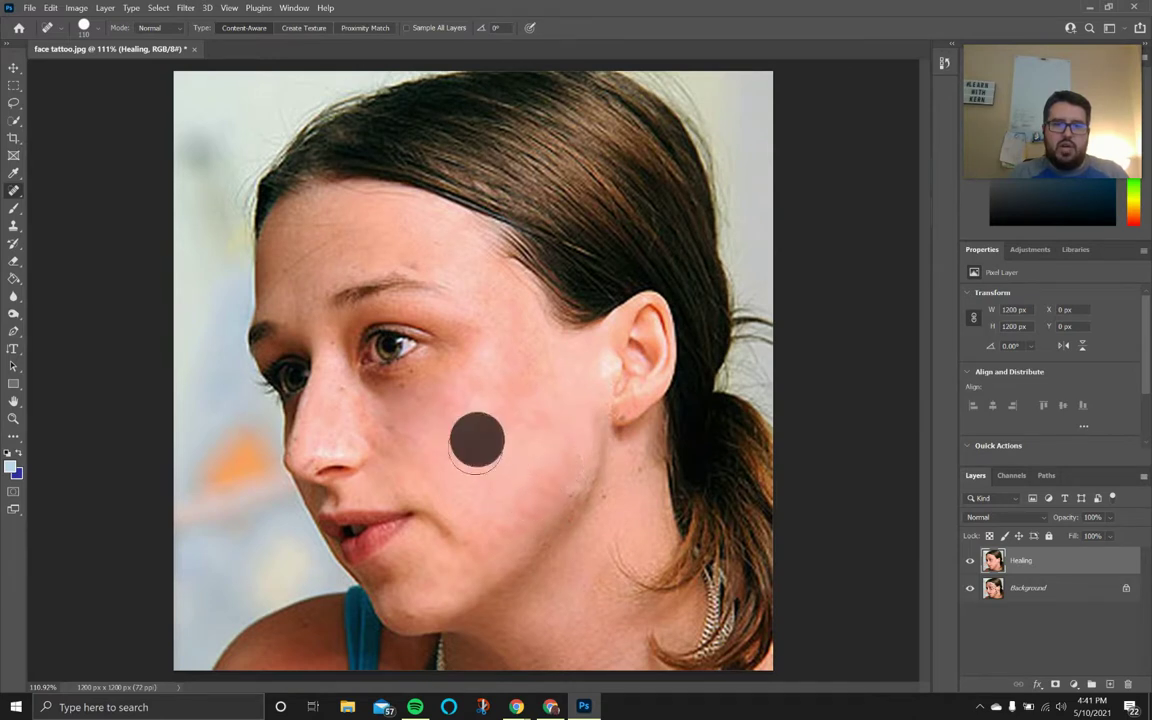
{"action": "left_click", "coordinate": [503, 425]}
{"action": "left_click", "coordinate": [540, 416]}
{"action": "left_click", "coordinate": [571, 363]}
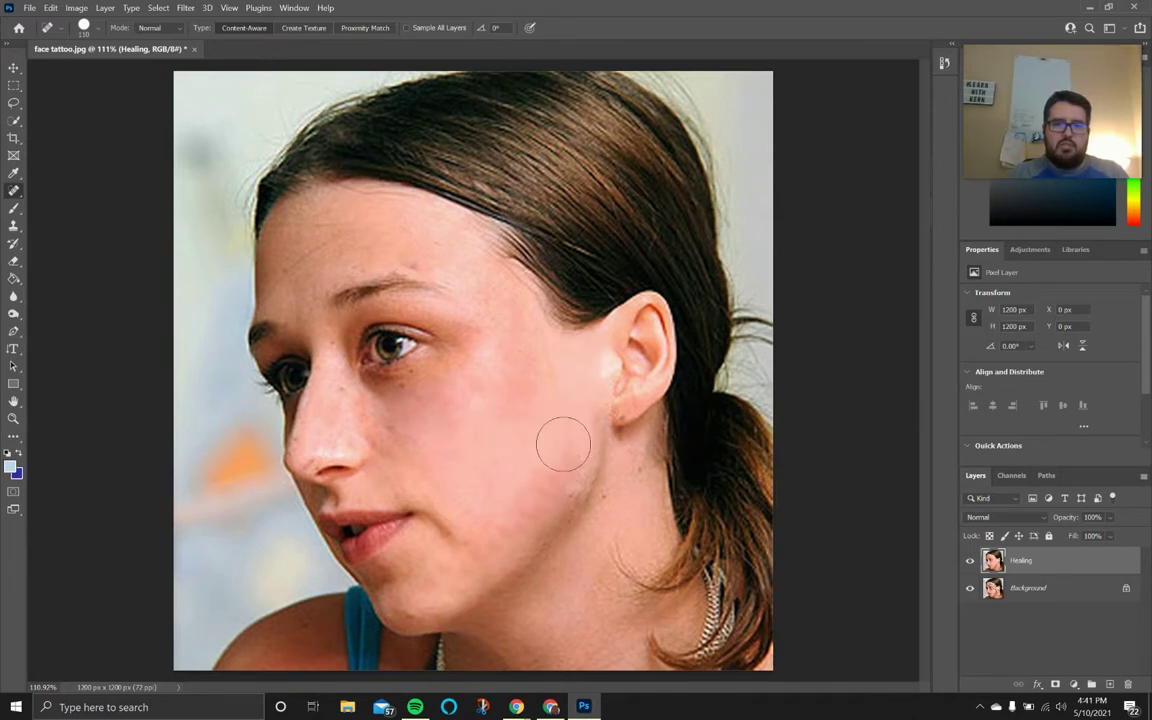
{"action": "left_click", "coordinate": [476, 553]}
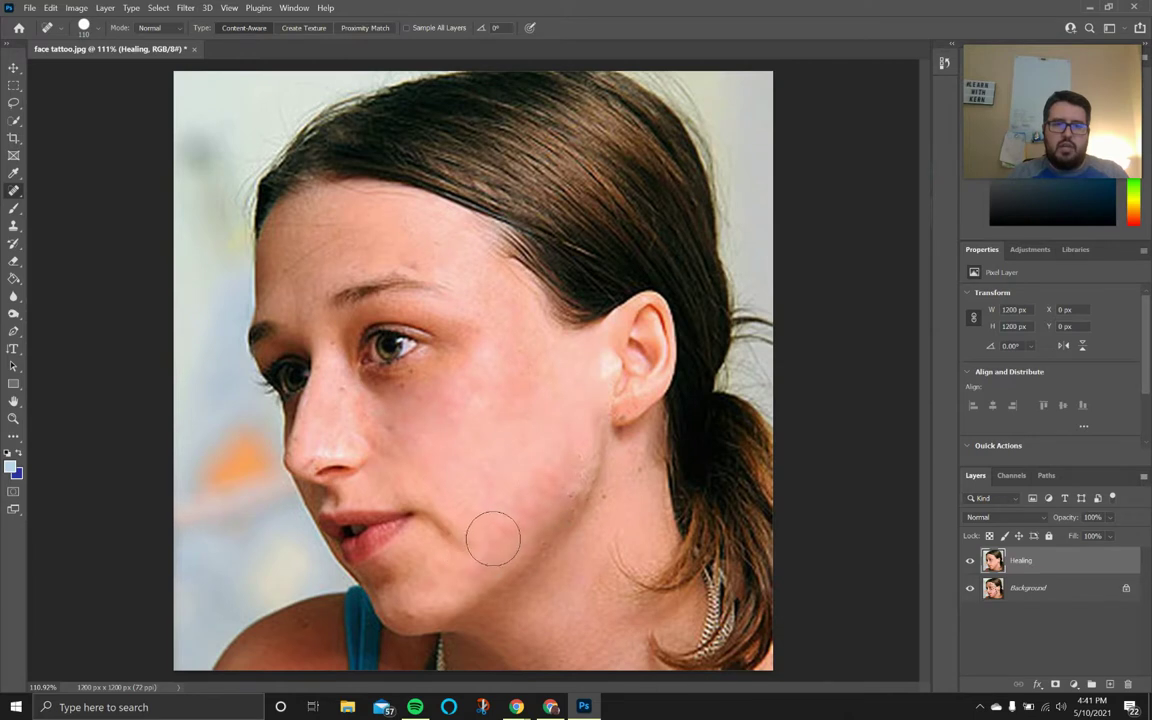
{"action": "left_click", "coordinate": [517, 512]}
{"action": "left_click", "coordinate": [566, 467]}
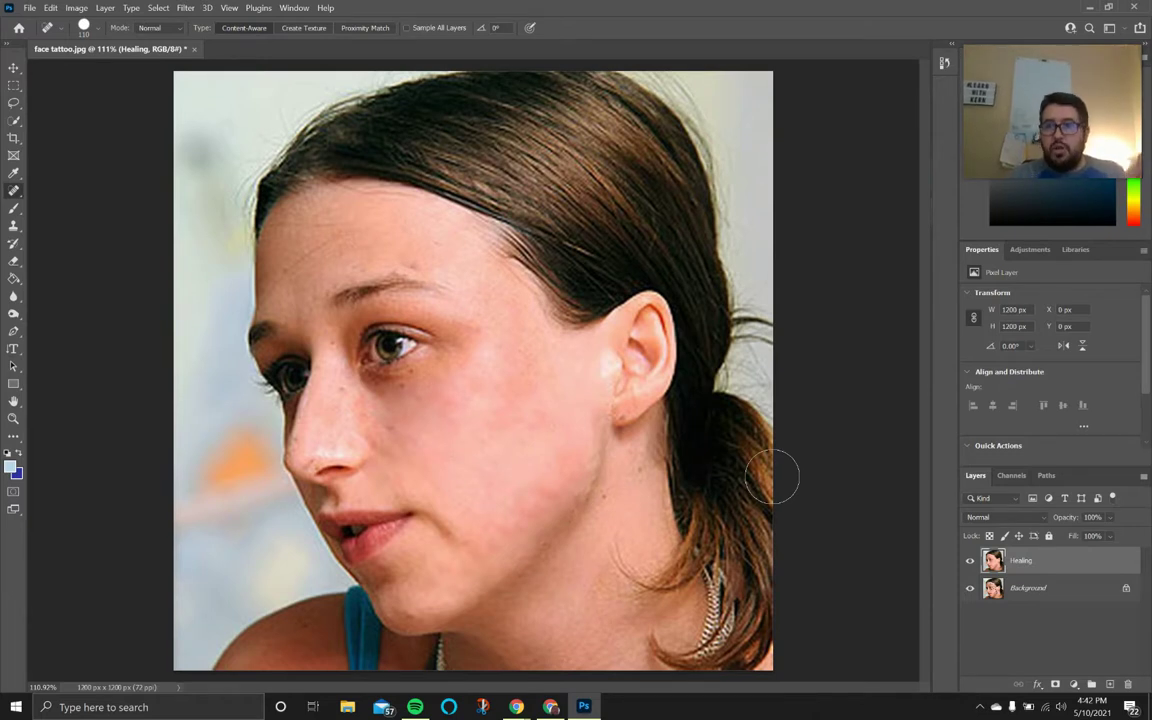
Step: Toggle the Healing layer's visibility repeatedly to compare, ending with it hidden
{"action": "left_click", "coordinate": [970, 562]}
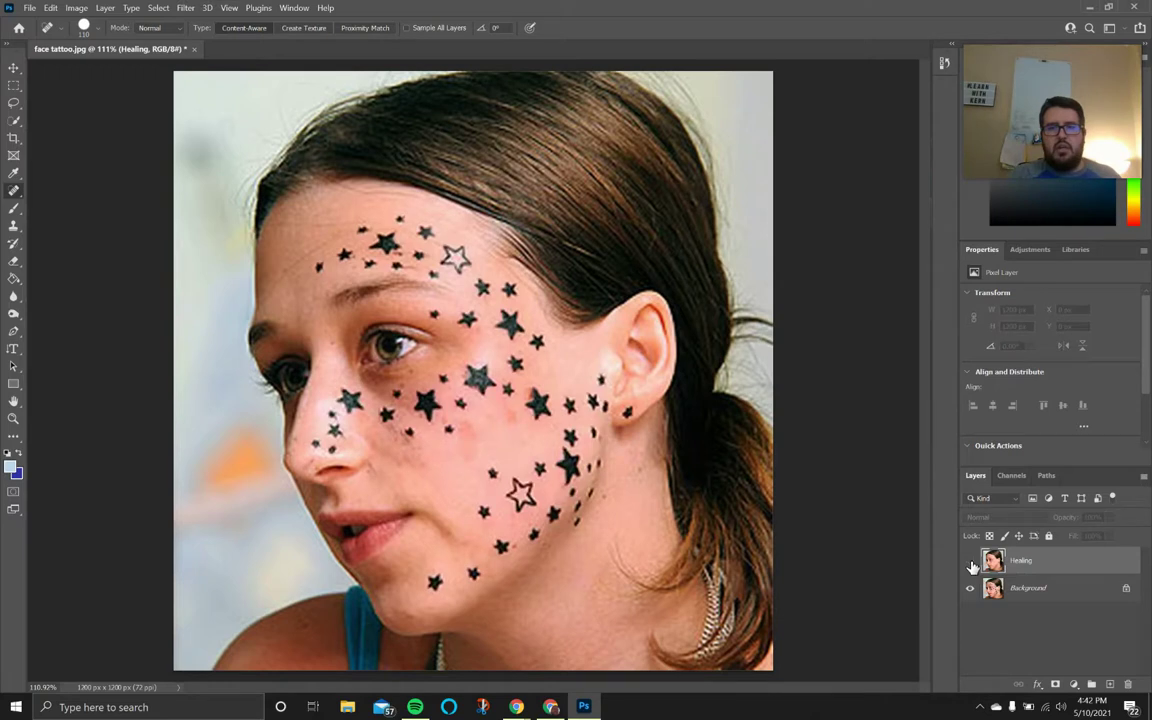
{"action": "left_click", "coordinate": [970, 562]}
{"action": "left_click", "coordinate": [970, 562]}
{"action": "left_click", "coordinate": [970, 562]}
{"action": "left_click", "coordinate": [970, 562]}
{"action": "left_click", "coordinate": [970, 562]}
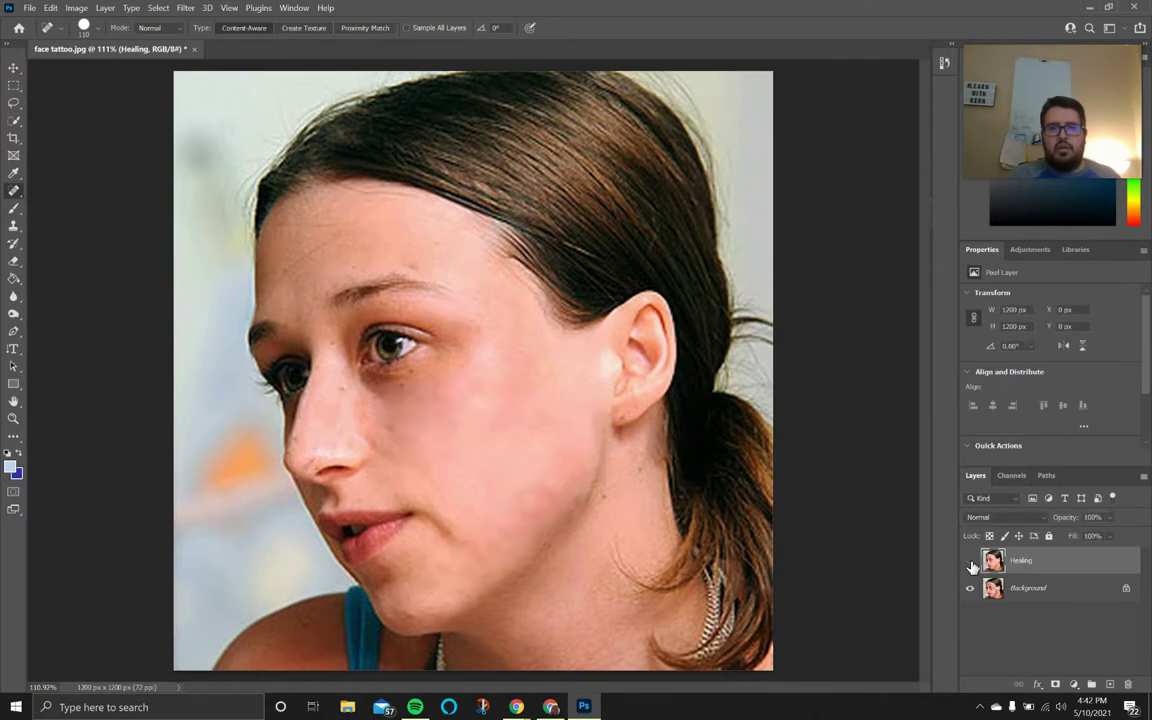
{"action": "left_click", "coordinate": [970, 562]}
{"action": "left_click", "coordinate": [970, 562]}
{"action": "left_click", "coordinate": [970, 562]}
{"action": "left_click", "coordinate": [970, 562]}
{"action": "left_click", "coordinate": [970, 562]}
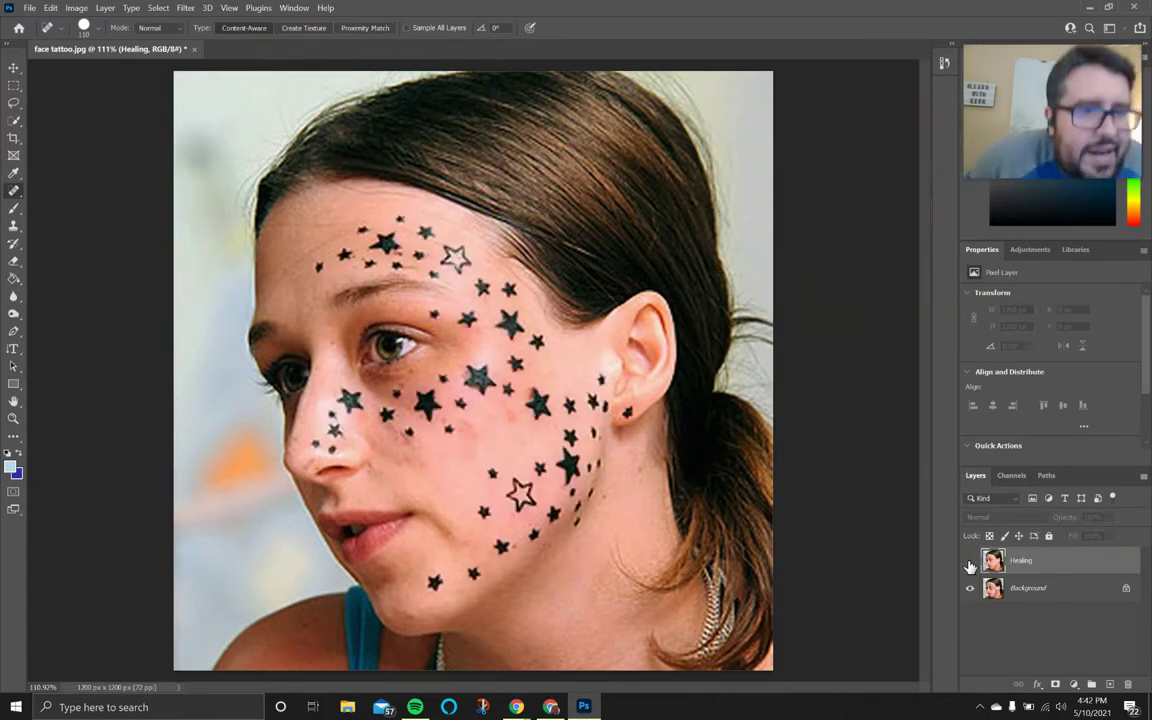
Step: Open removed-tree-final.jpg and zoom in on the five-tree hill photo
{"action": "left_click", "coordinate": [32, 8]}
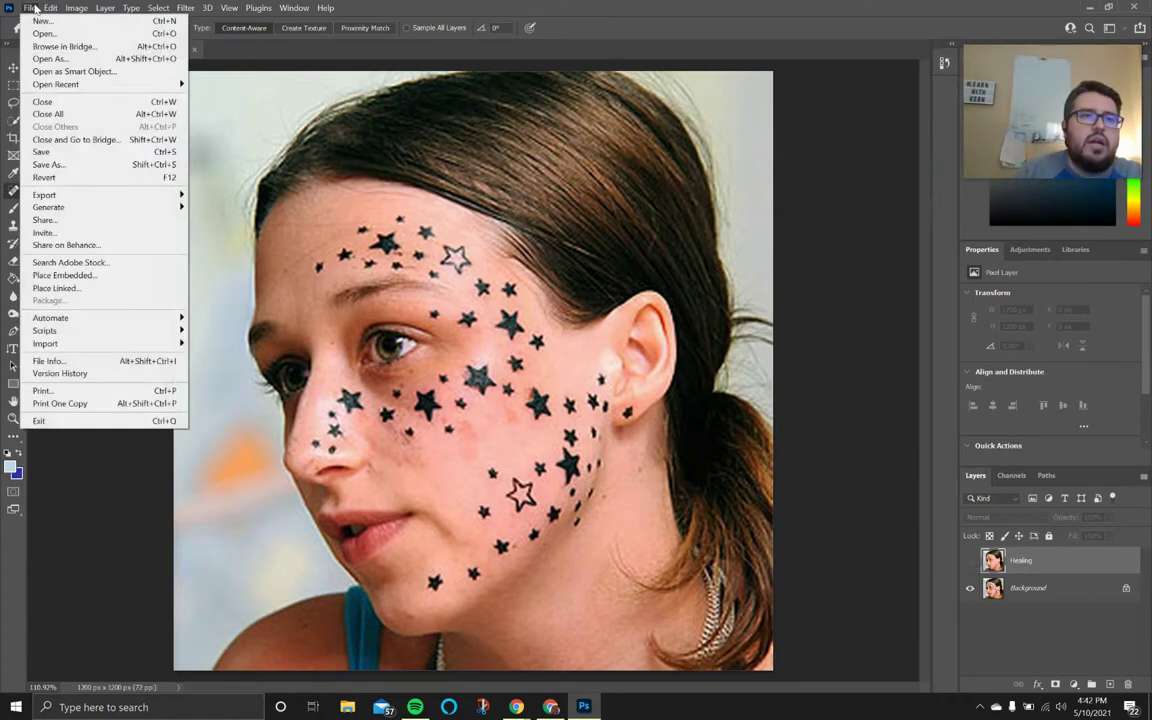
{"action": "left_click", "coordinate": [42, 33]}
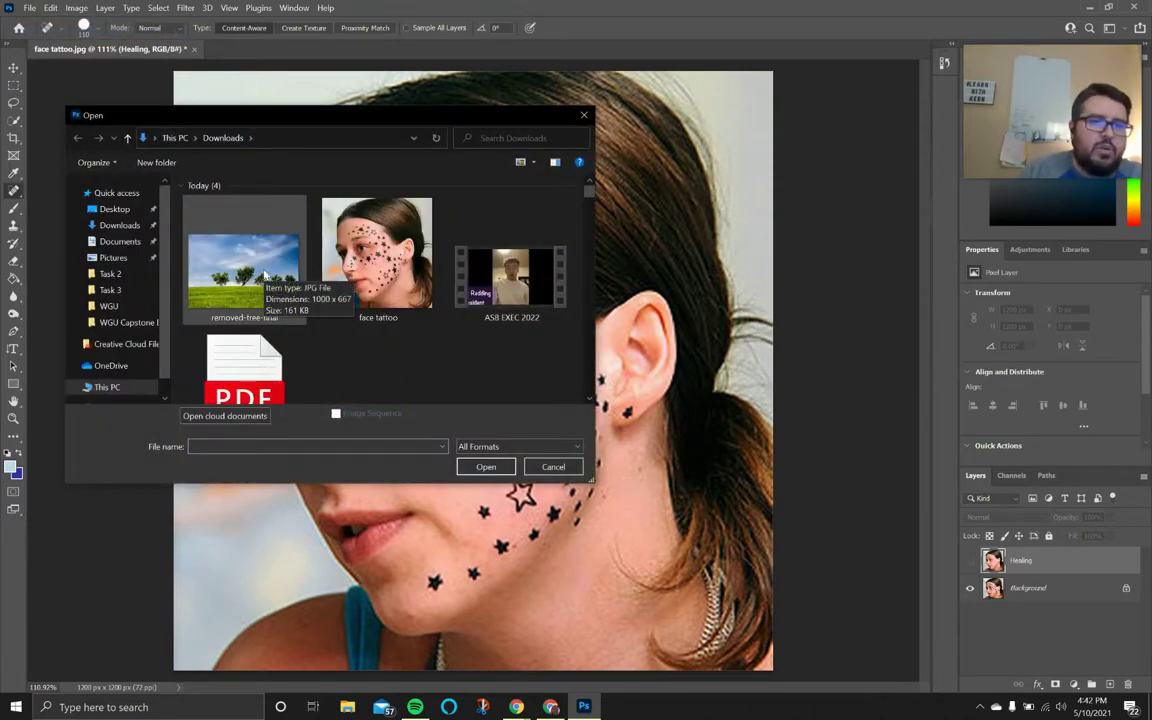
{"action": "double_click", "coordinate": [265, 277]}
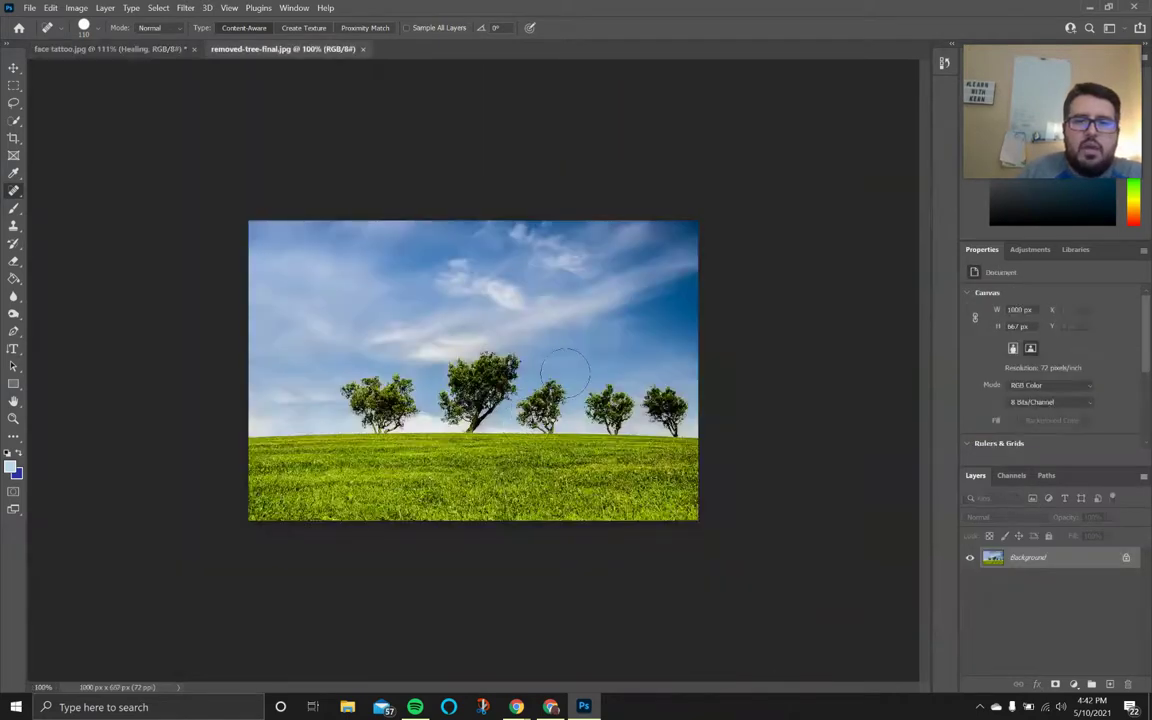
{"action": "left_click_drag", "start_coordinate": [540, 386], "coordinate": [540, 389]}
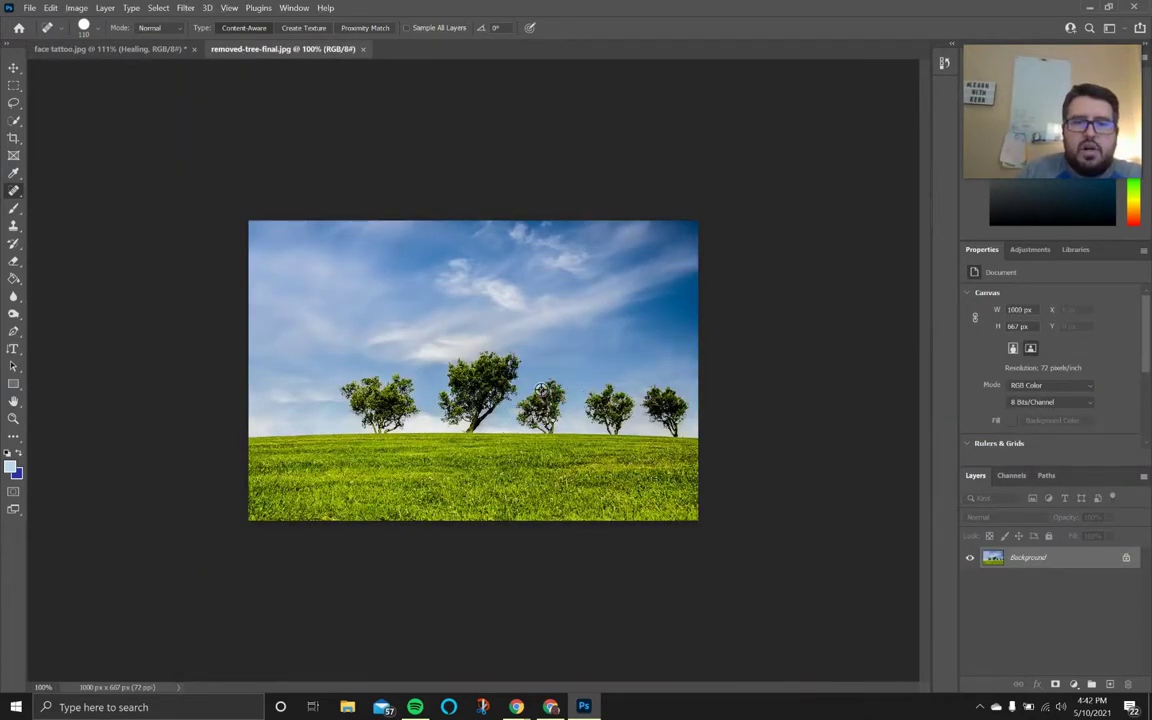
{"action": "scroll", "coordinate": [540, 389], "scroll_direction": "up", "scroll_amount": 5}
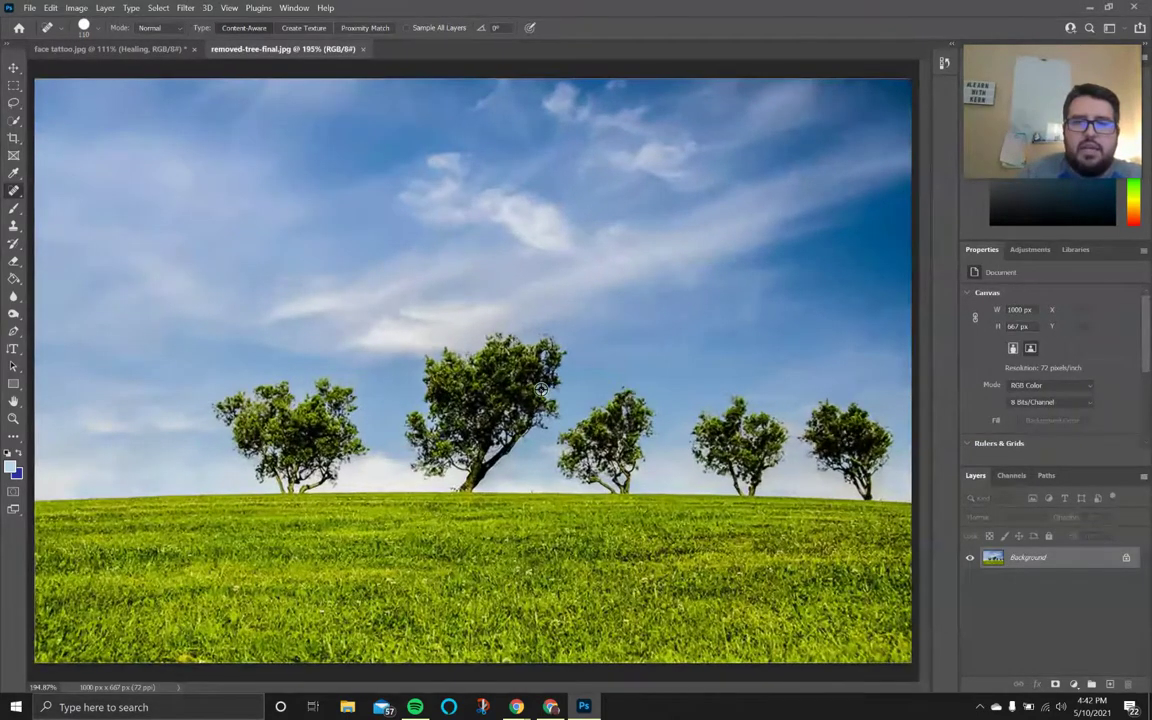
{"action": "scroll", "coordinate": [540, 389], "scroll_direction": "down", "scroll_amount": 1}
{"action": "scroll", "coordinate": [540, 389], "scroll_direction": "down", "scroll_amount": 1}
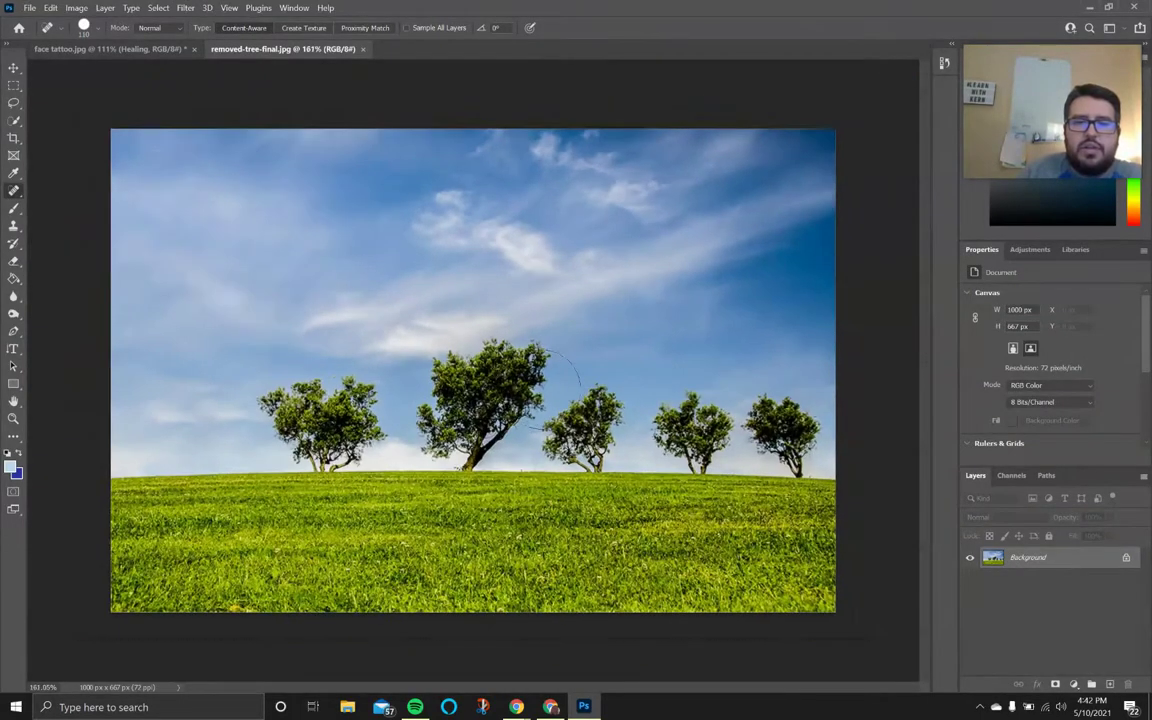
{"action": "scroll", "coordinate": [540, 389], "scroll_direction": "up", "scroll_amount": 2}
{"action": "scroll", "coordinate": [540, 389], "scroll_direction": "down", "scroll_amount": 1}
{"action": "scroll", "coordinate": [540, 389], "scroll_direction": "up", "scroll_amount": 1}
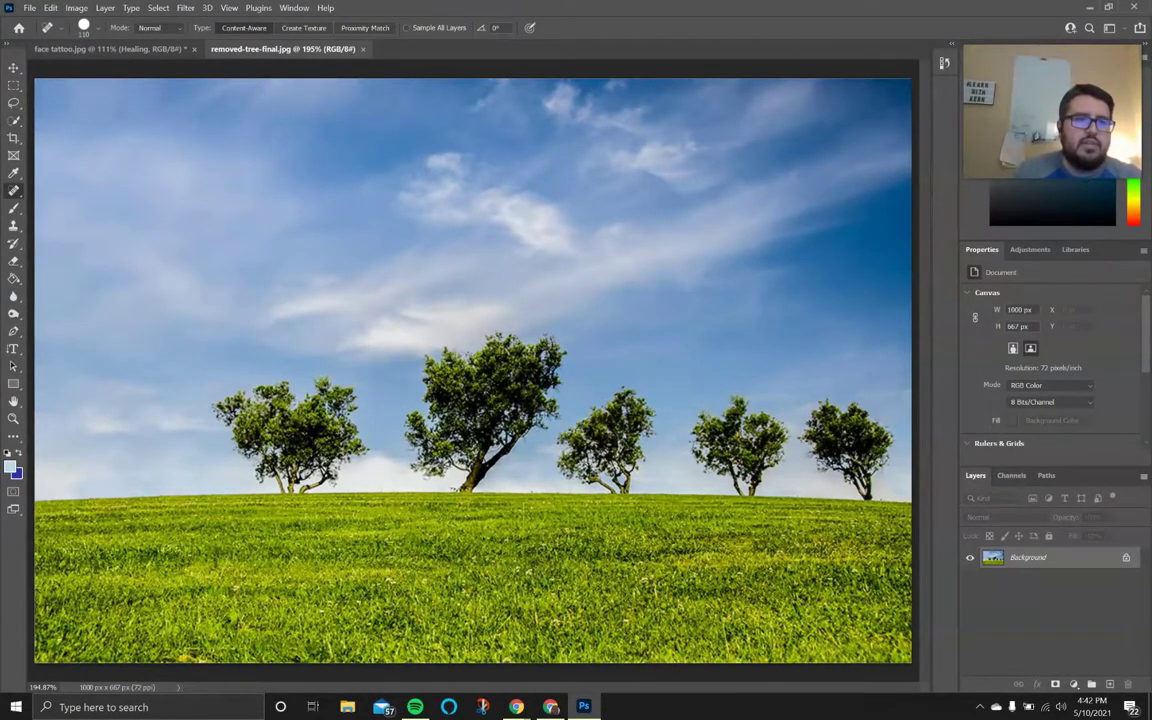
Step: Select the Clone Stamp tool, enlarge its brush, and sample the leftmost tree as source
{"action": "left_click", "coordinate": [14, 229]}
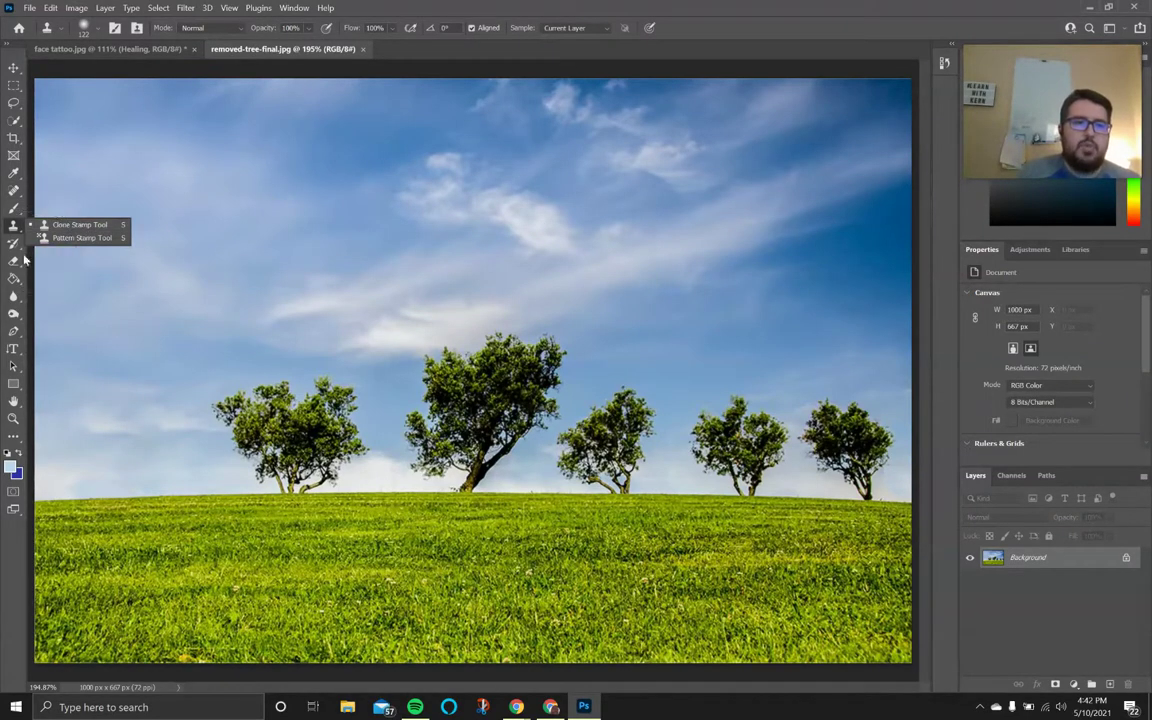
{"action": "left_click", "coordinate": [50, 8]}
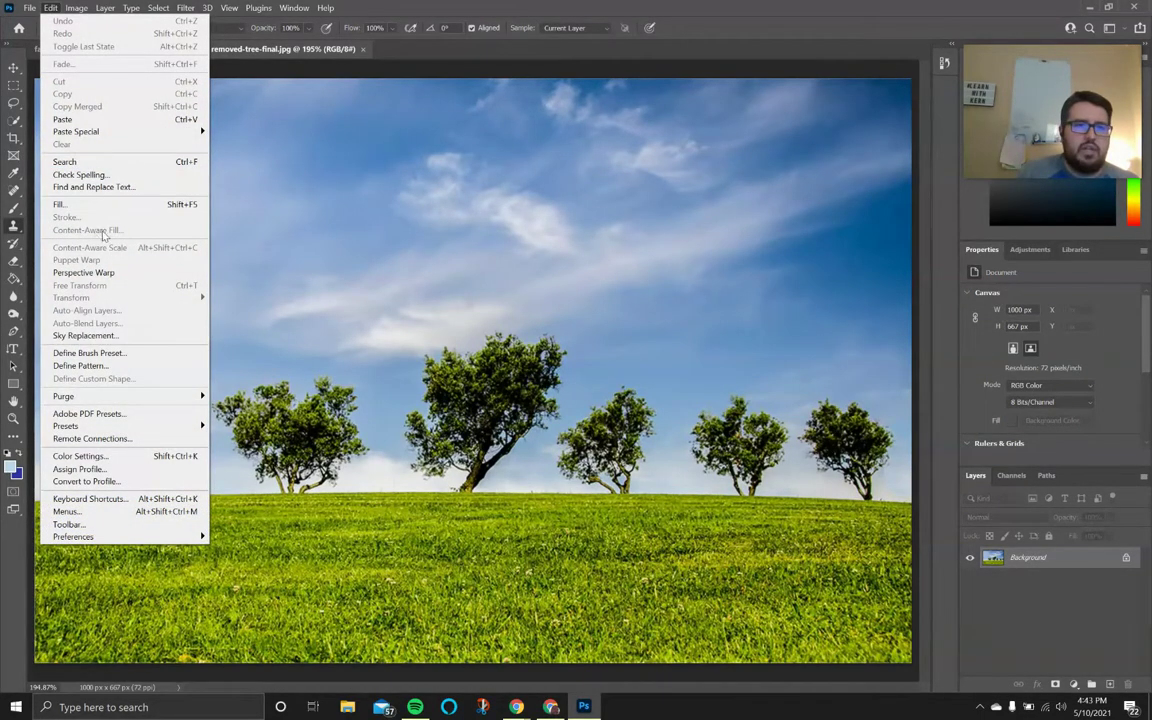
{"action": "left_click", "coordinate": [51, 8]}
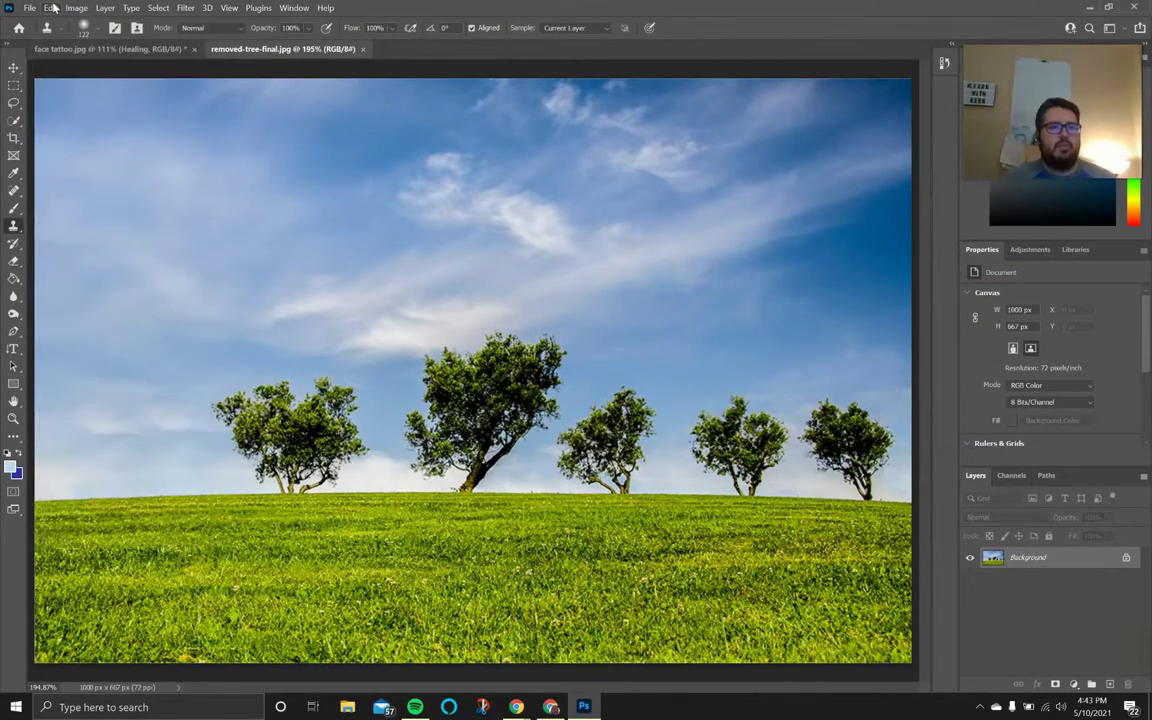
{"action": "right_click", "coordinate": [15, 230]}
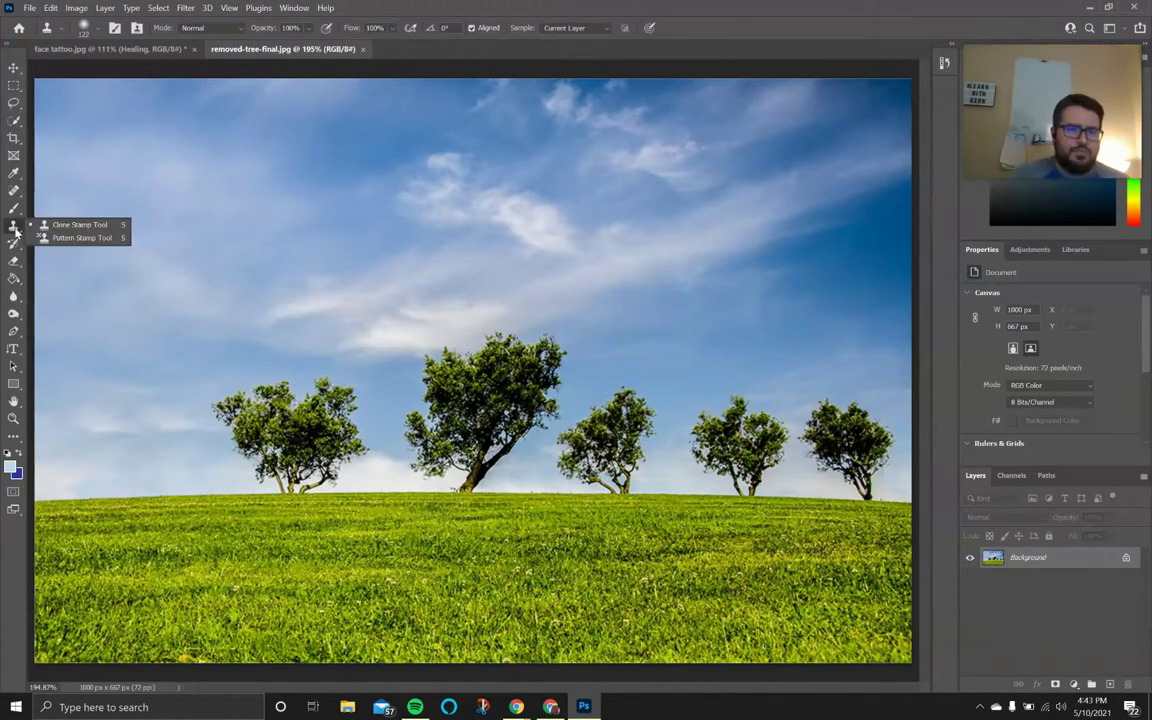
{"action": "left_click", "coordinate": [97, 228]}
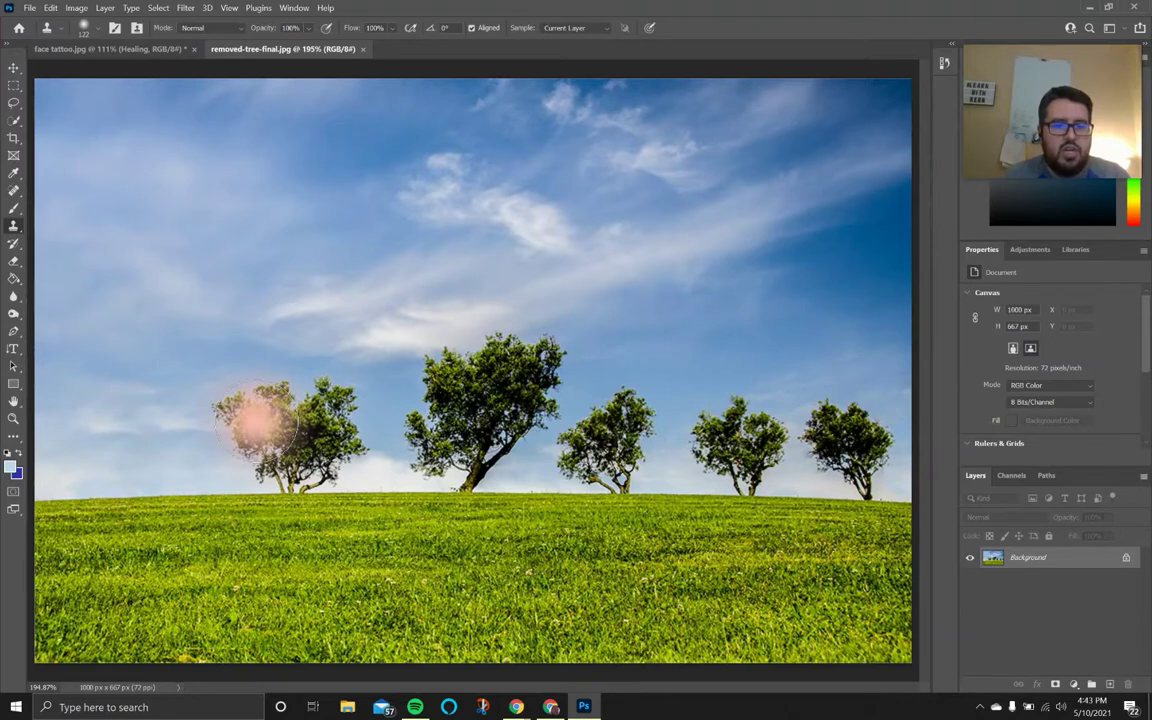
{"action": "left_click", "coordinate": [266, 428], "text": "alt"}
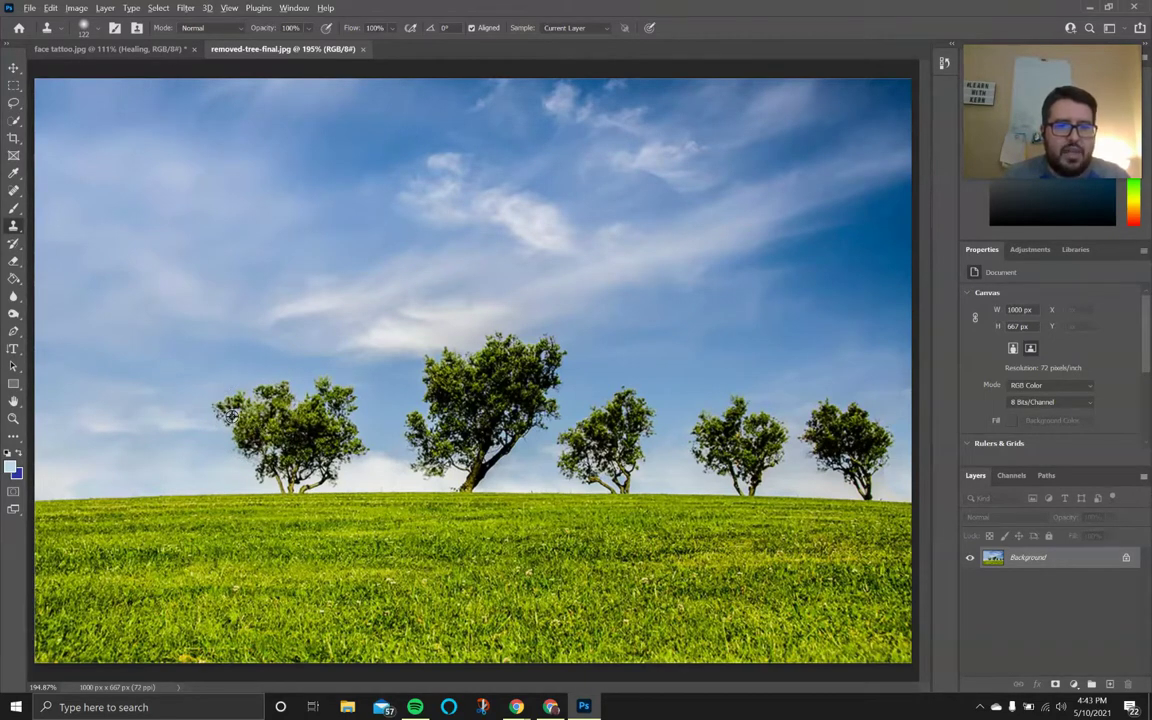
{"action": "left_click_drag", "start_coordinate": [262, 427], "coordinate": [342, 432]}
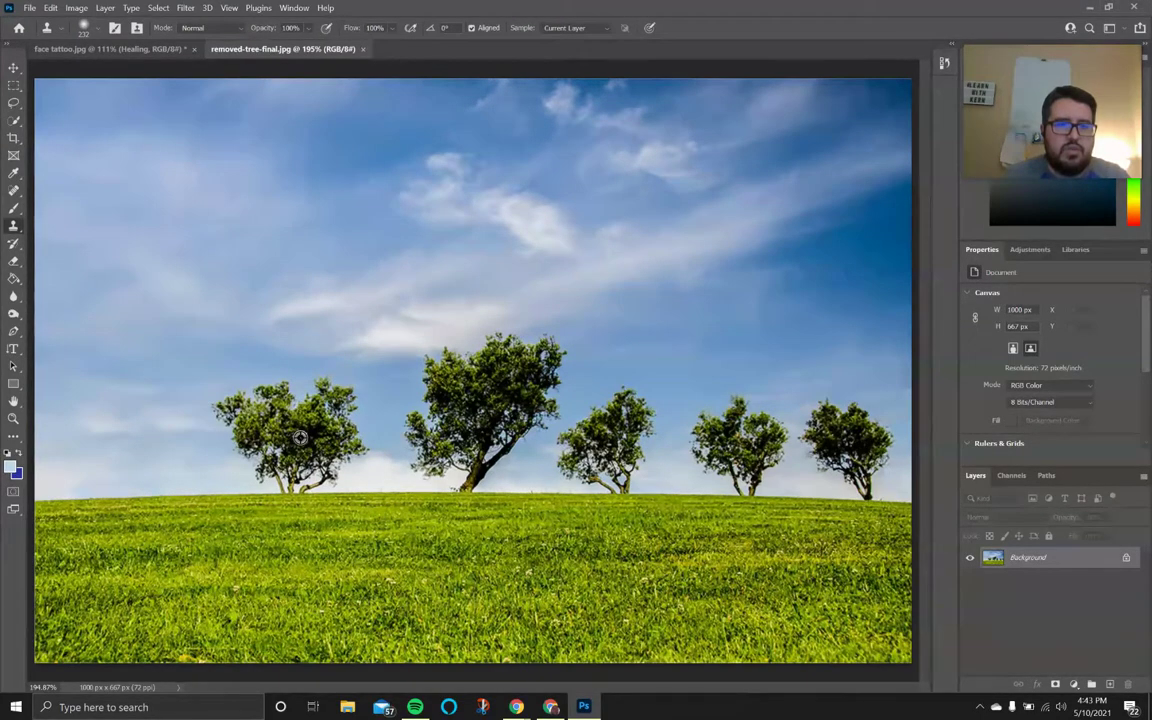
{"action": "left_click", "coordinate": [300, 437], "text": "alt"}
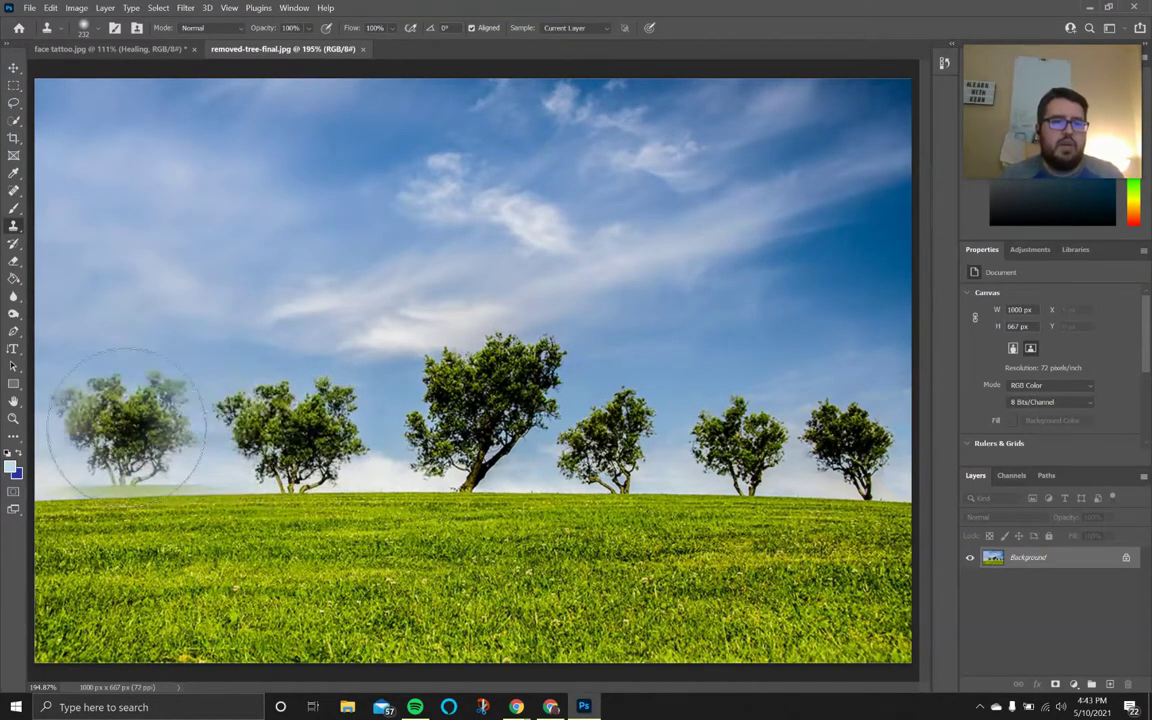
Step: Enlarge the brush and set its hardness to 75% in the brush settings
{"action": "left_click", "coordinate": [98, 30]}
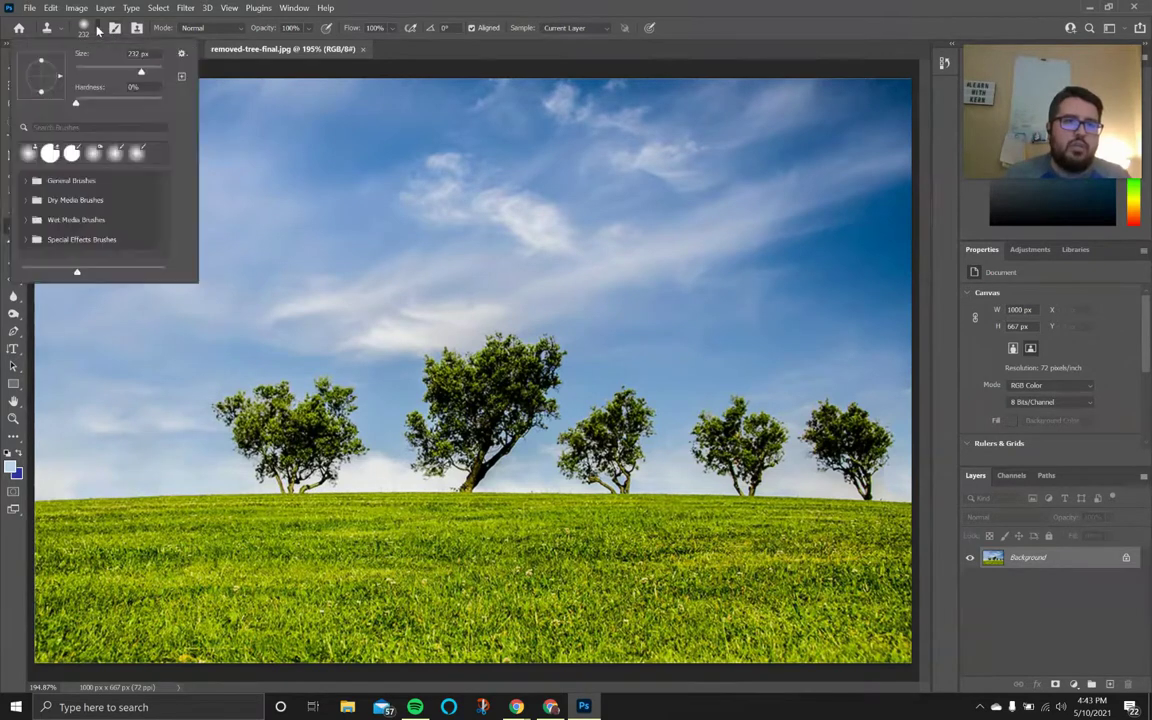
{"action": "left_click", "coordinate": [76, 104]}
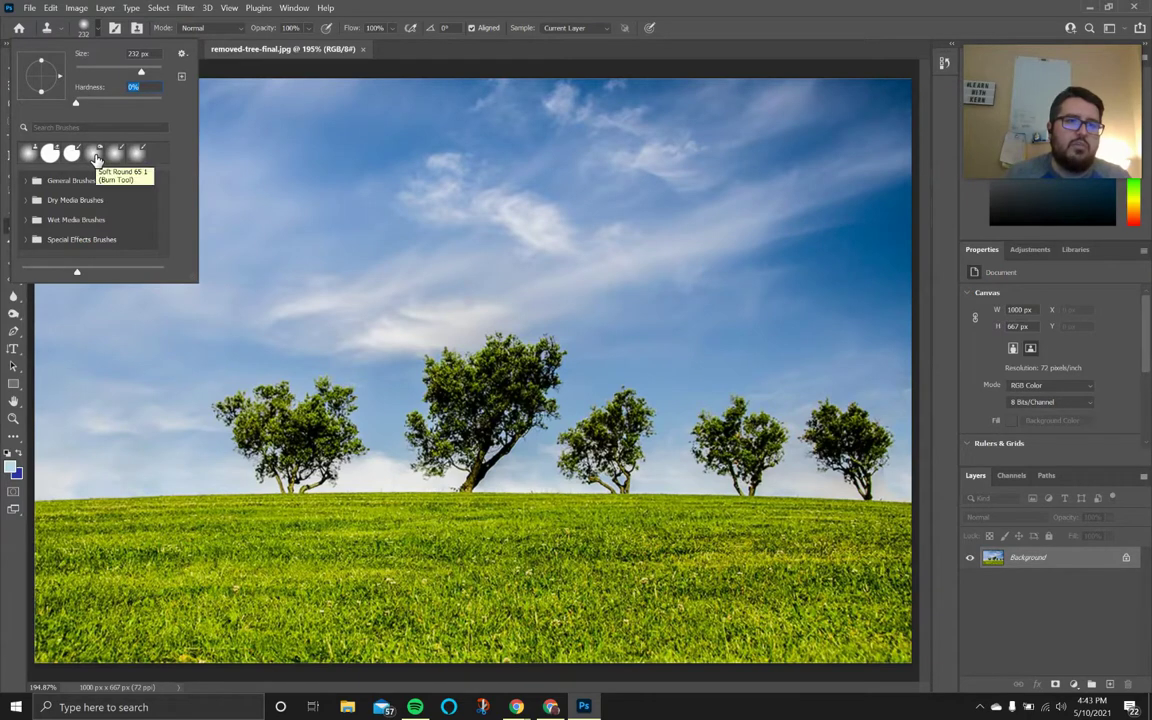
{"action": "left_click", "coordinate": [96, 156]}
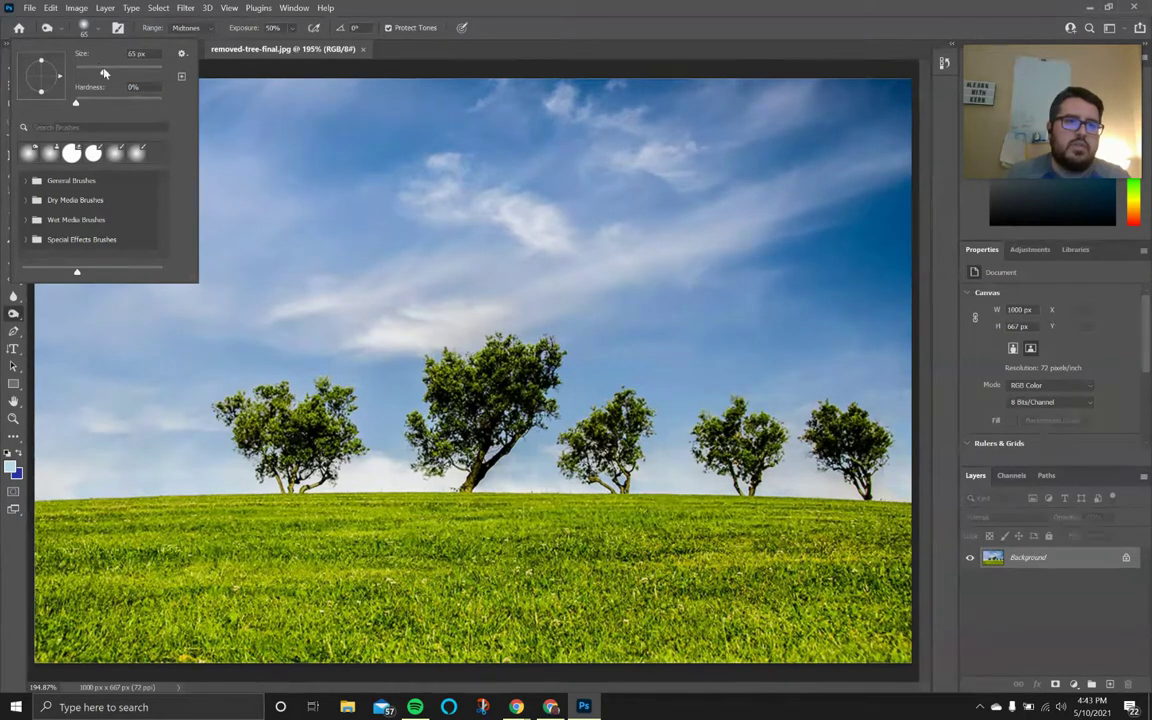
{"action": "left_click_drag", "start_coordinate": [78, 105], "coordinate": [72, 104]}
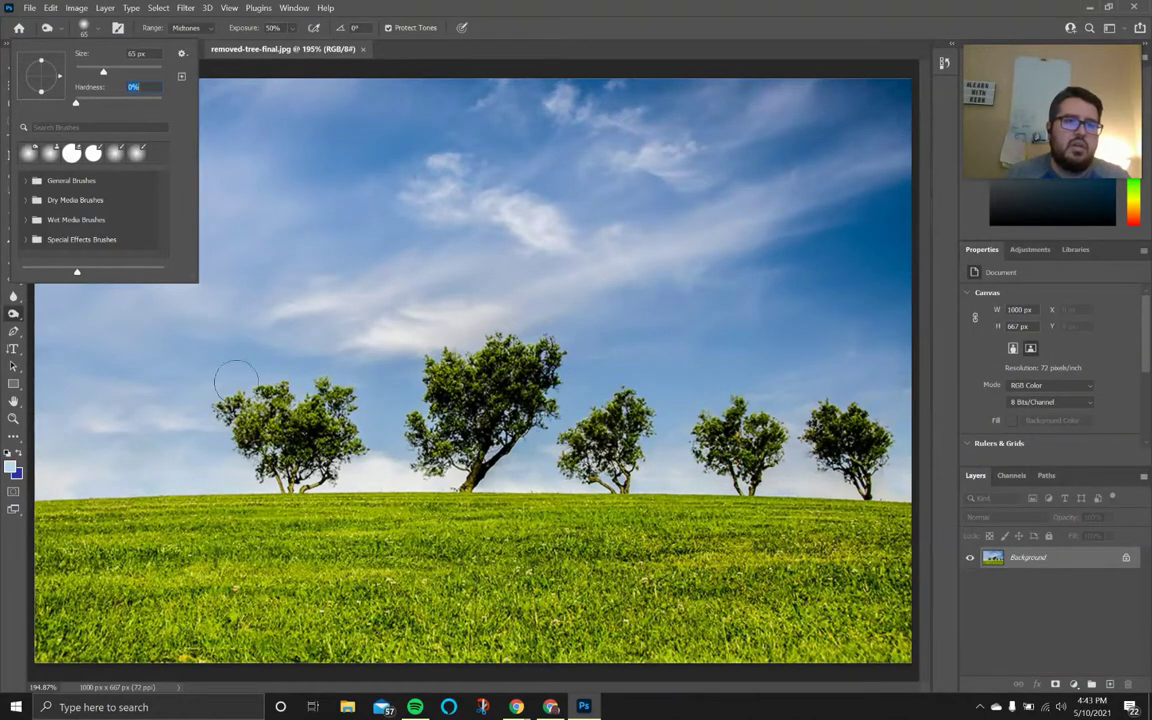
{"action": "right_click", "coordinate": [305, 440], "text": "alt"}
{"action": "mouse_move", "coordinate": [305, 440]}
{"action": "left_mouse_down"}
{"action": "mouse_move", "coordinate": [335, 440]}
{"action": "mouse_move", "coordinate": [340, 410]}
{"action": "left_mouse_up"}
{"action": "left_click", "coordinate": [98, 29]}
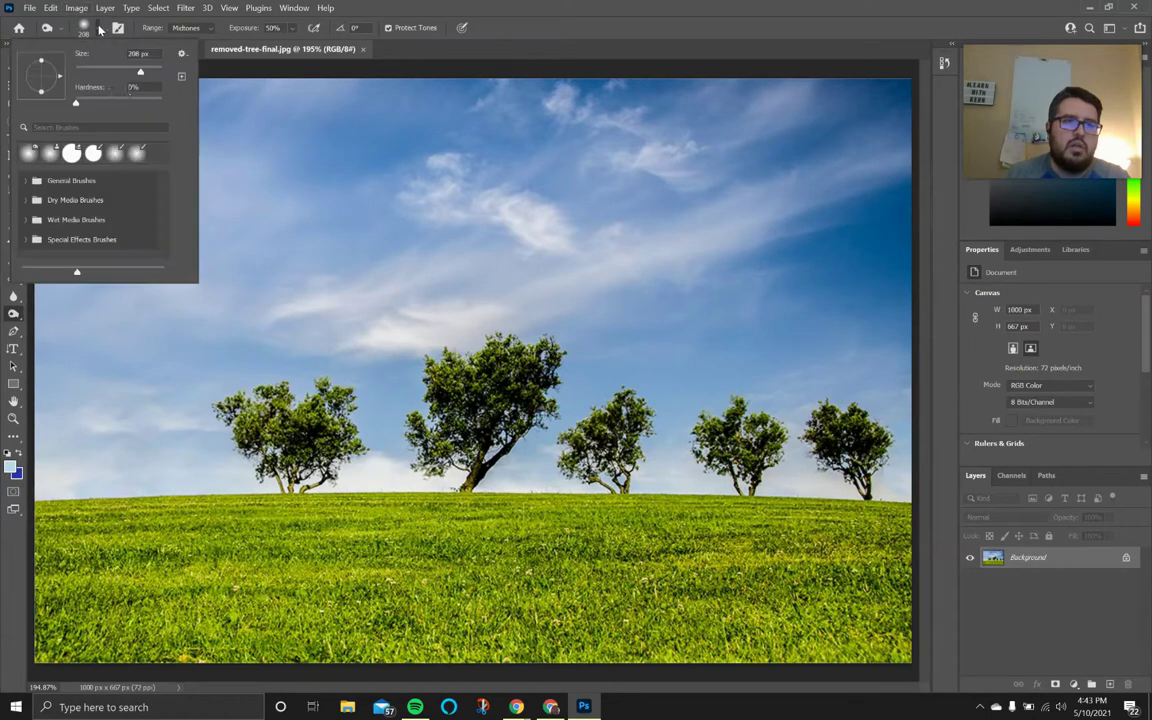
{"action": "left_click_drag", "start_coordinate": [76, 106], "coordinate": [165, 104]}
{"action": "left_click_drag", "start_coordinate": [141, 118], "coordinate": [141, 118]}
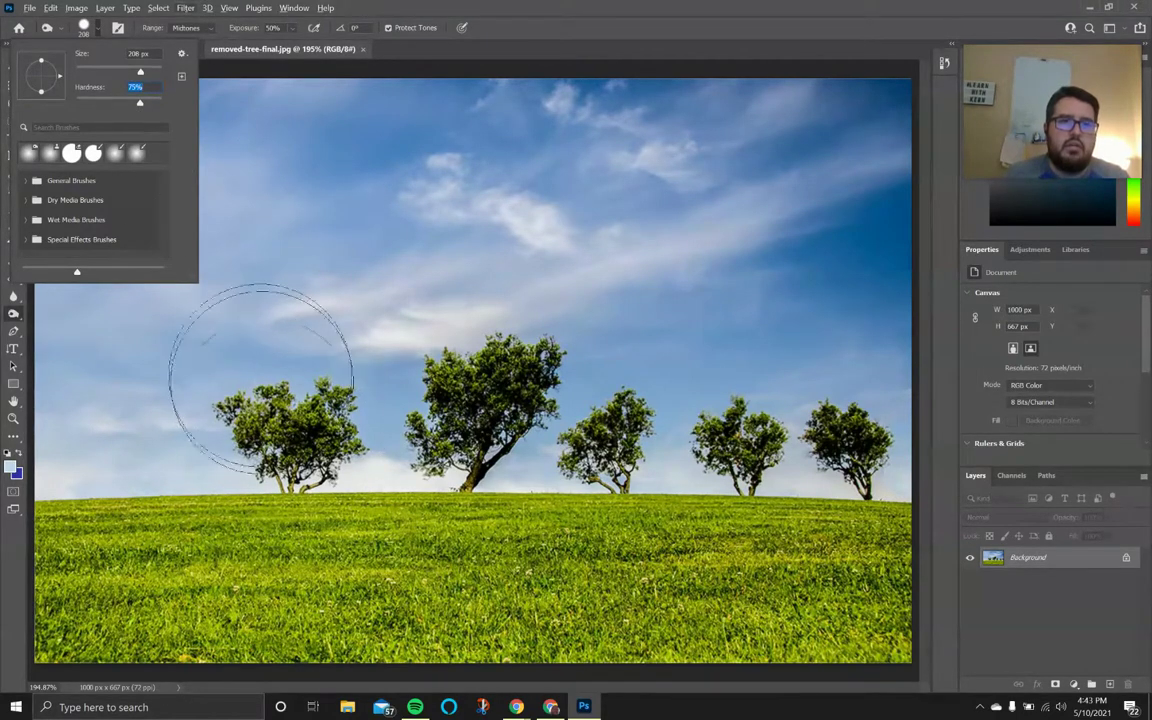
{"action": "left_click", "coordinate": [88, 32]}
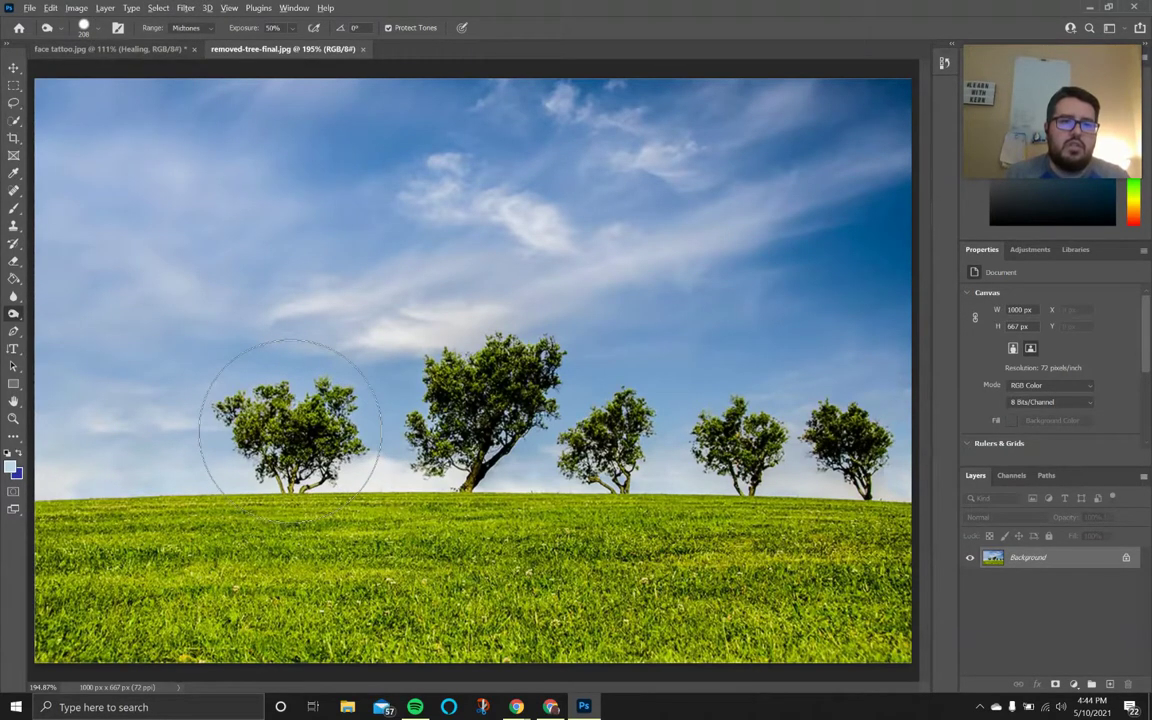
Step: Try a Dodge stroke around the left tree and undo it
{"action": "mouse_move", "coordinate": [291, 432]}
{"action": "left_mouse_down"}
{"action": "mouse_move", "coordinate": [260, 420]}
{"action": "mouse_move", "coordinate": [126, 424]}
{"action": "mouse_move", "coordinate": [216, 435]}
{"action": "left_mouse_up"}
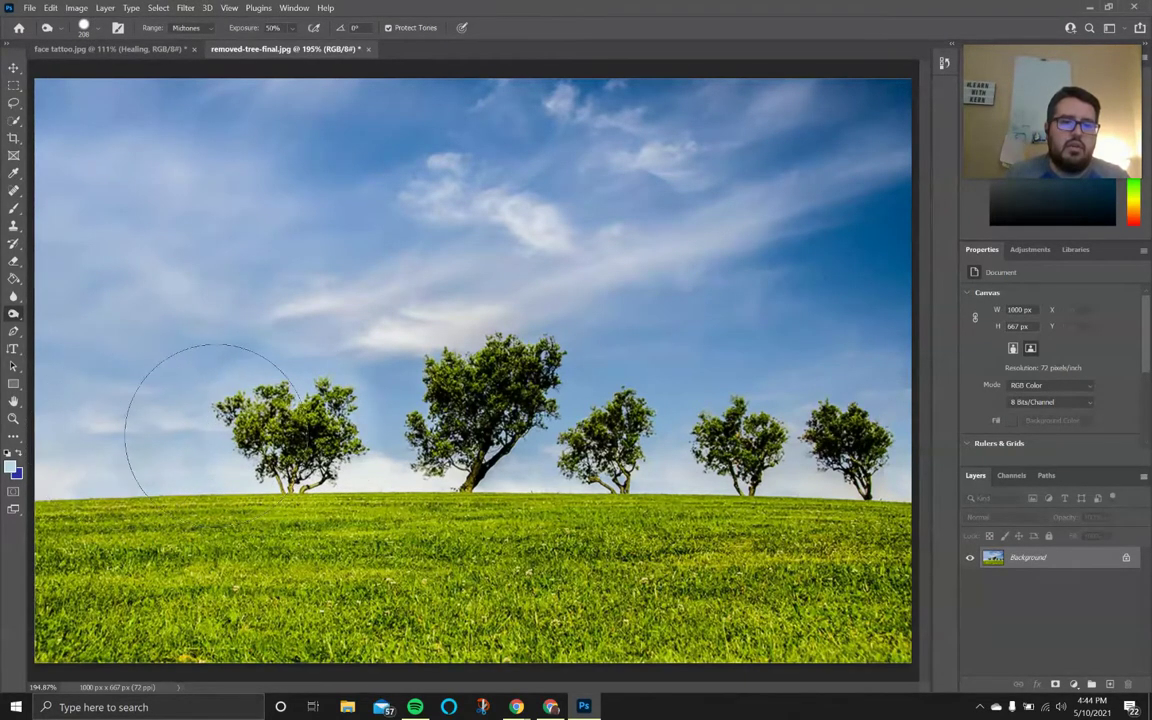
{"action": "key", "text": "ctrl+z"}
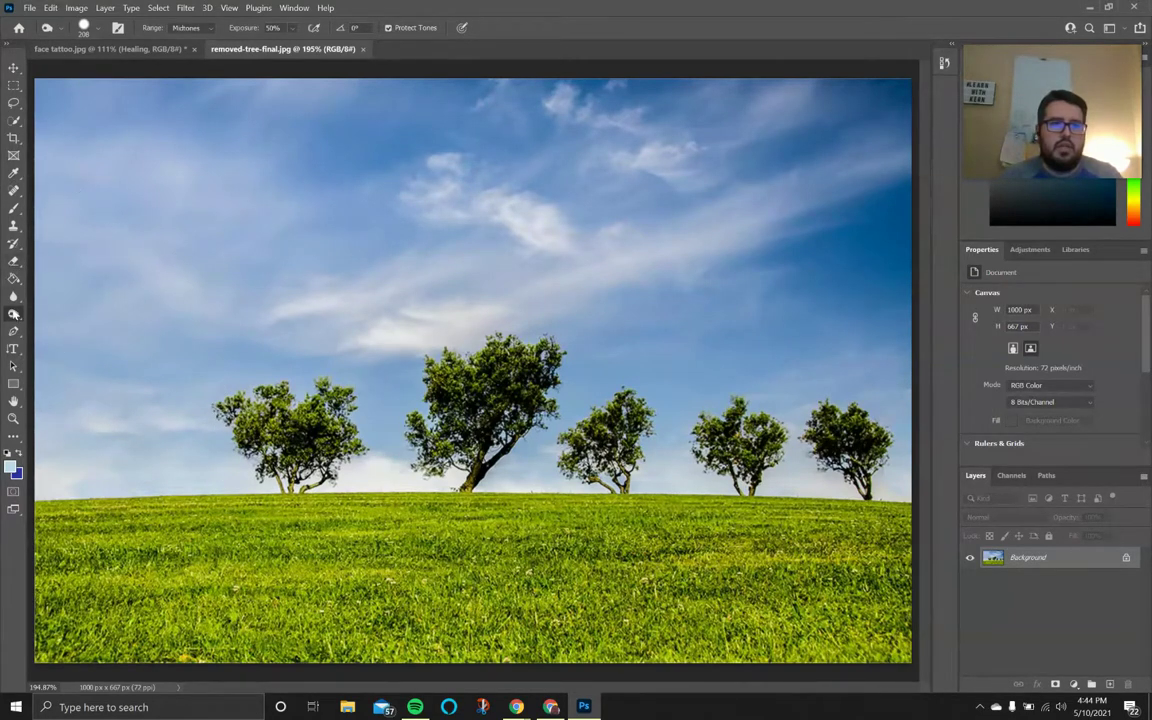
{"action": "right_click", "coordinate": [15, 313]}
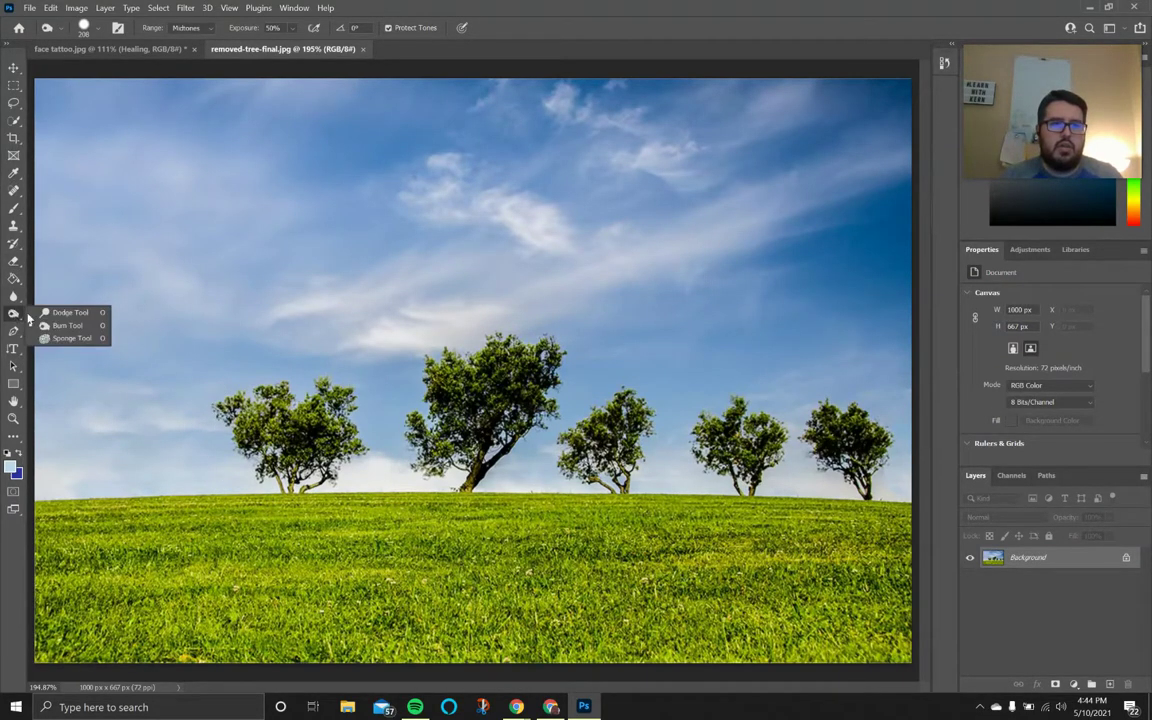
Step: Switch to the Clone Stamp tool and paint a copied tree onto the empty sky at the hill's far left
{"action": "left_click", "coordinate": [17, 266]}
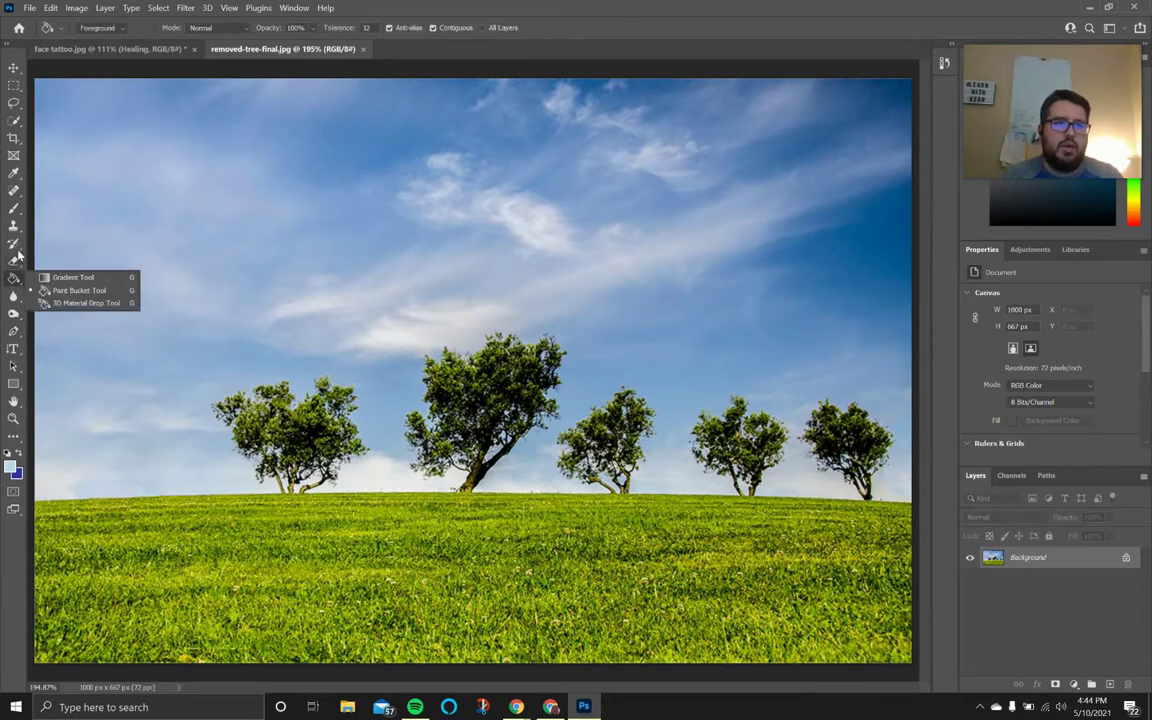
{"action": "right_click", "coordinate": [16, 230]}
{"action": "left_click", "coordinate": [75, 225]}
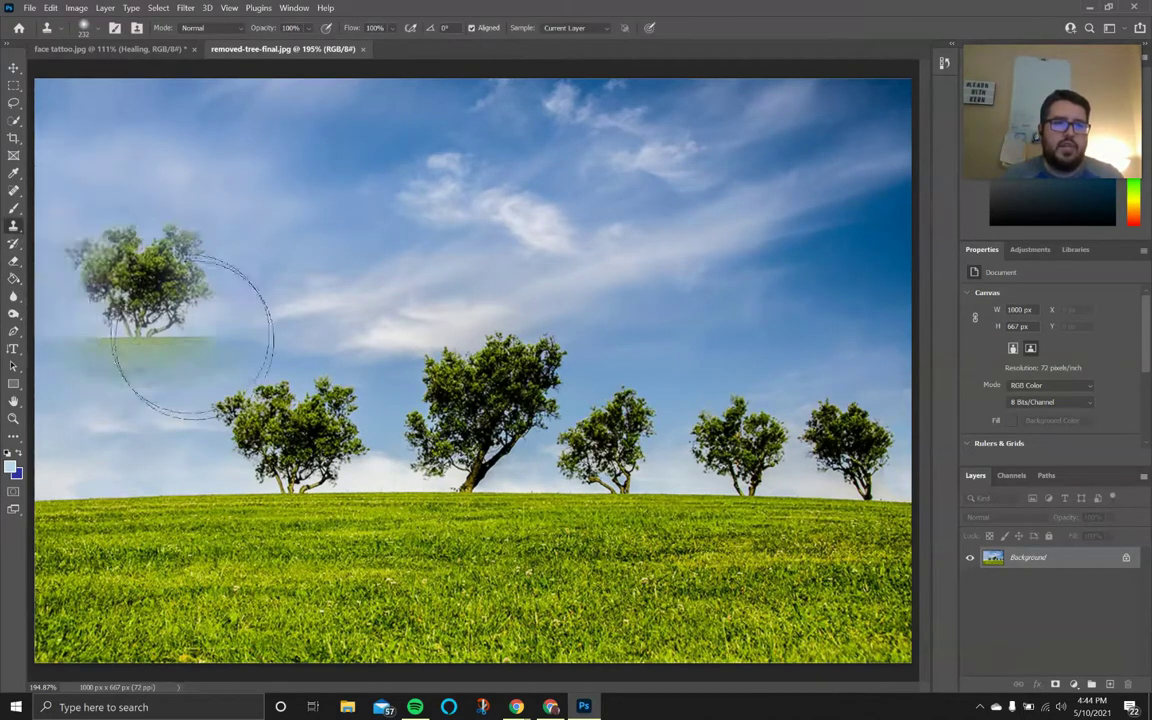
{"action": "left_click", "coordinate": [296, 425]}
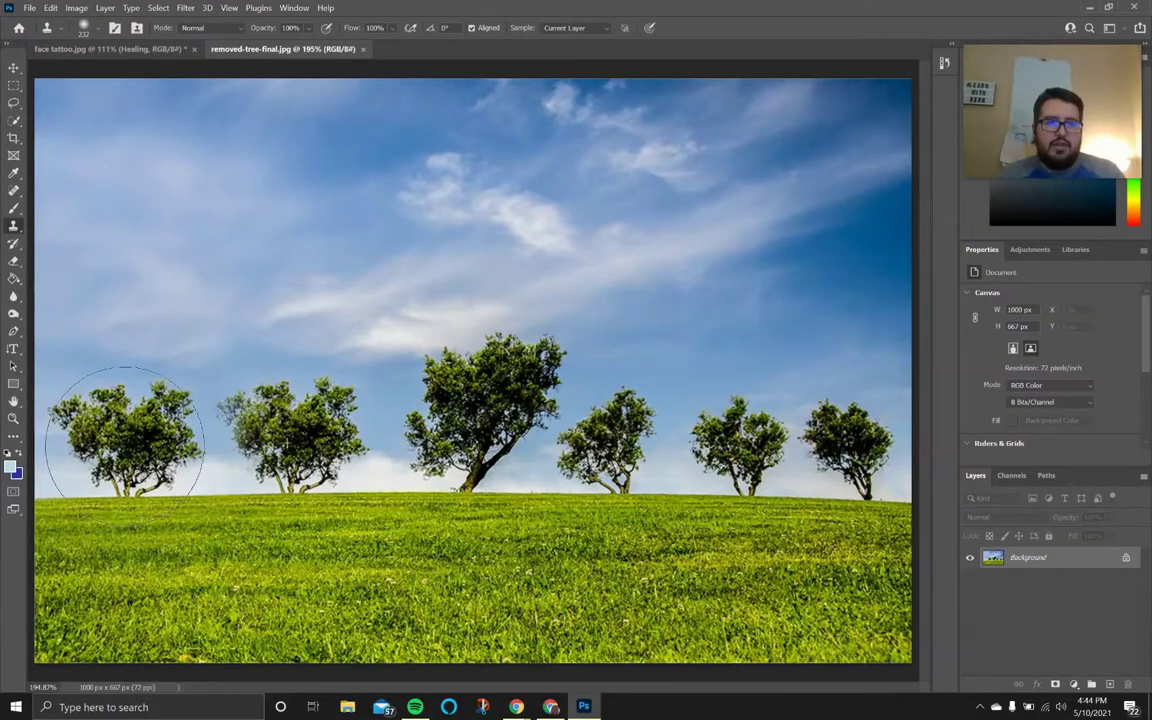
{"action": "left_click", "coordinate": [120, 423]}
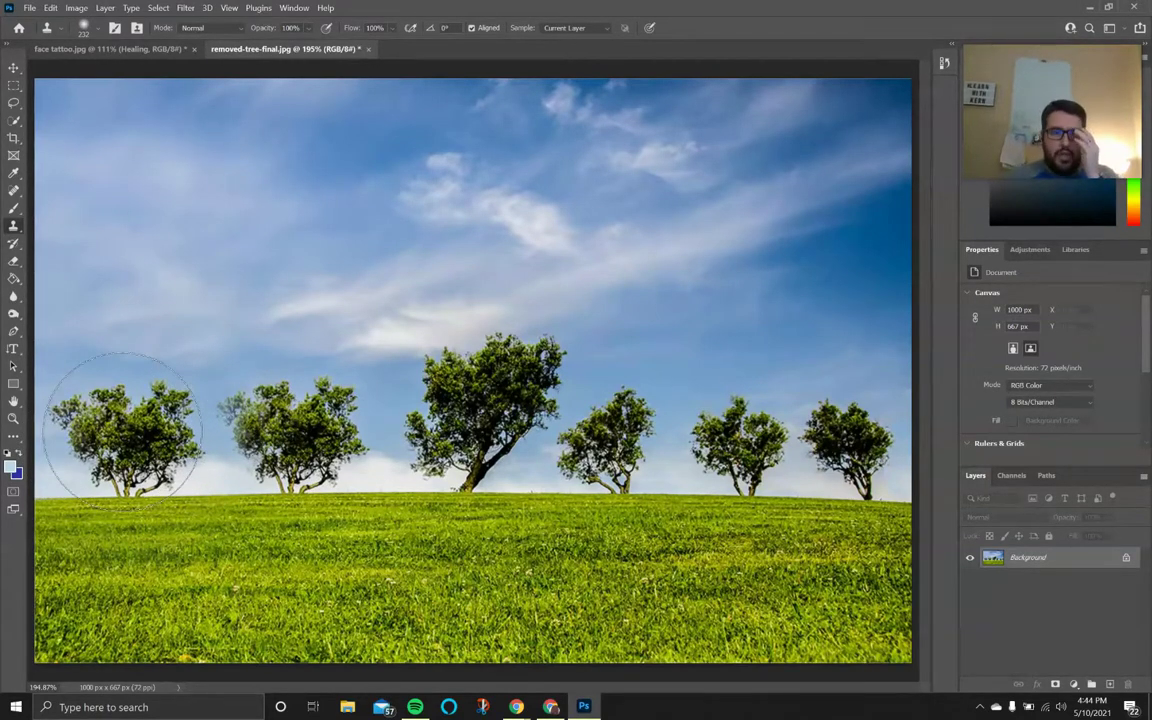
{"action": "left_click", "coordinate": [303, 428]}
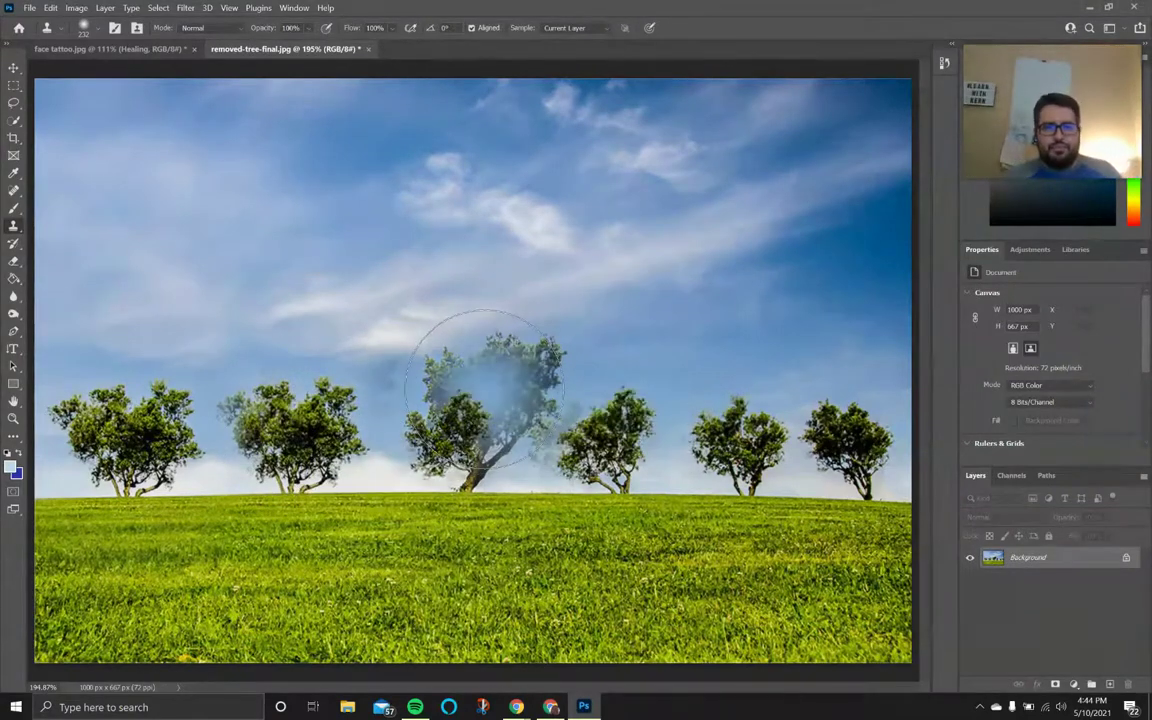
{"action": "scroll", "coordinate": [495, 428], "scroll_direction": "down", "scroll_amount": 1}
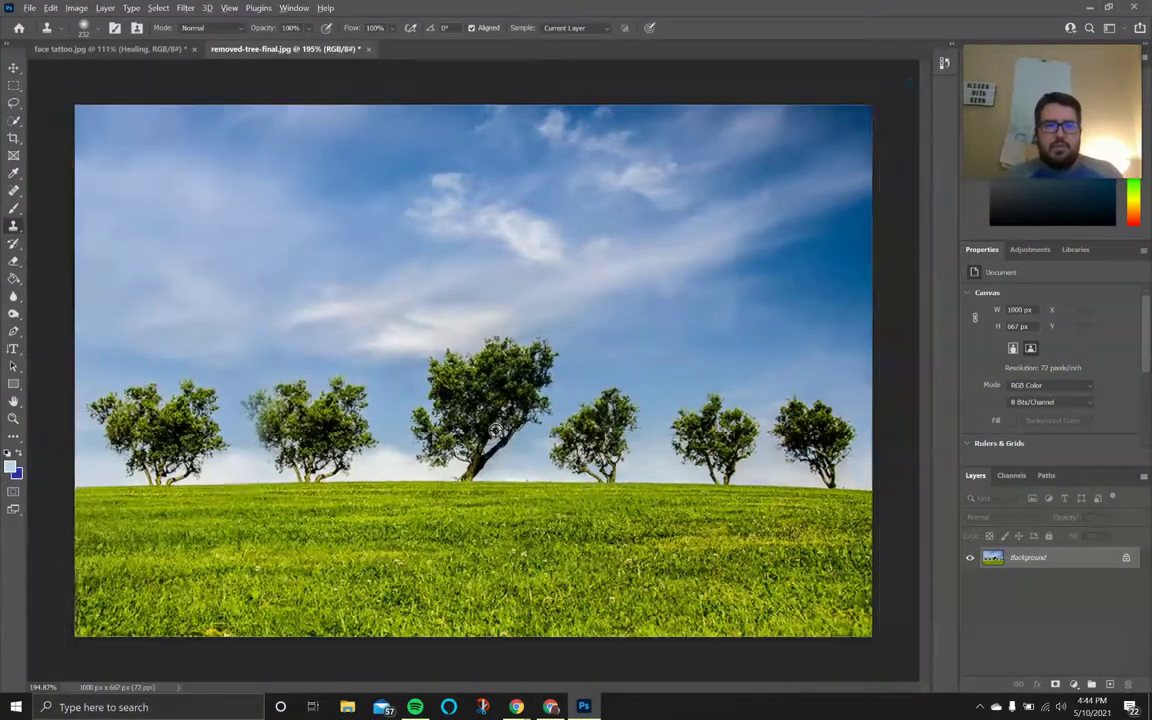
Step: Paint a solid cloned tree beside the fourth tree on the right of the hill
{"action": "scroll", "coordinate": [495, 428], "scroll_direction": "down", "scroll_amount": 2}
{"action": "left_click", "coordinate": [640, 425]}
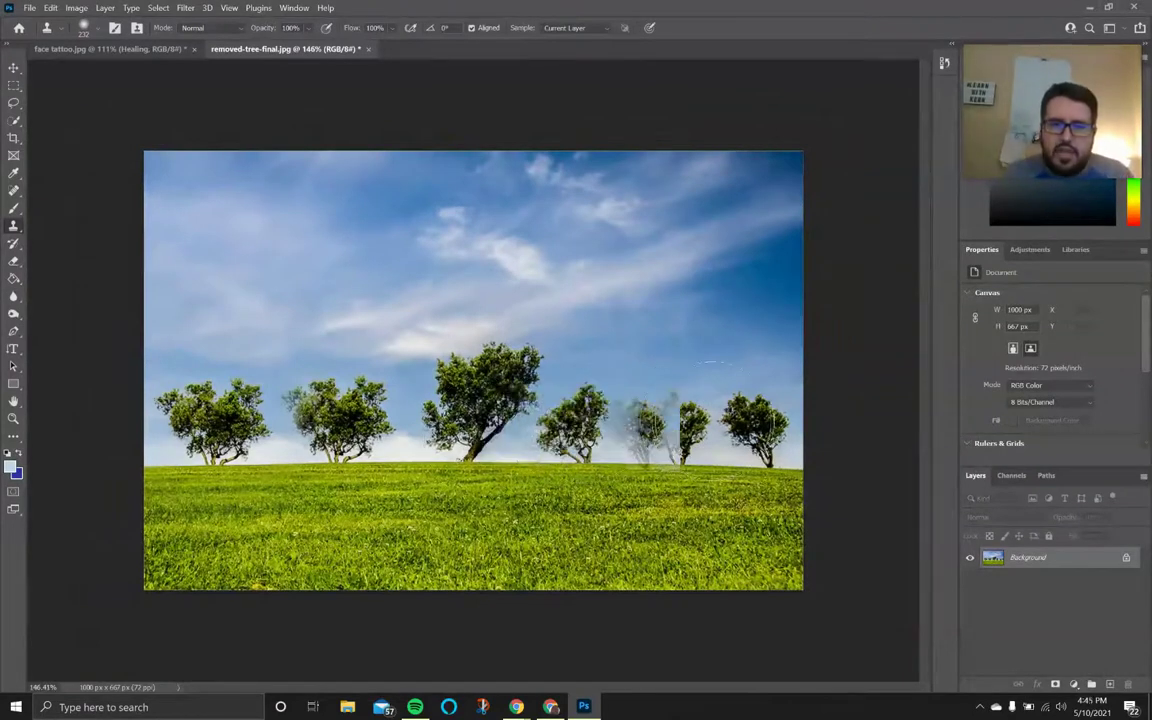
{"action": "left_click_drag", "start_coordinate": [640, 420], "coordinate": [672, 430]}
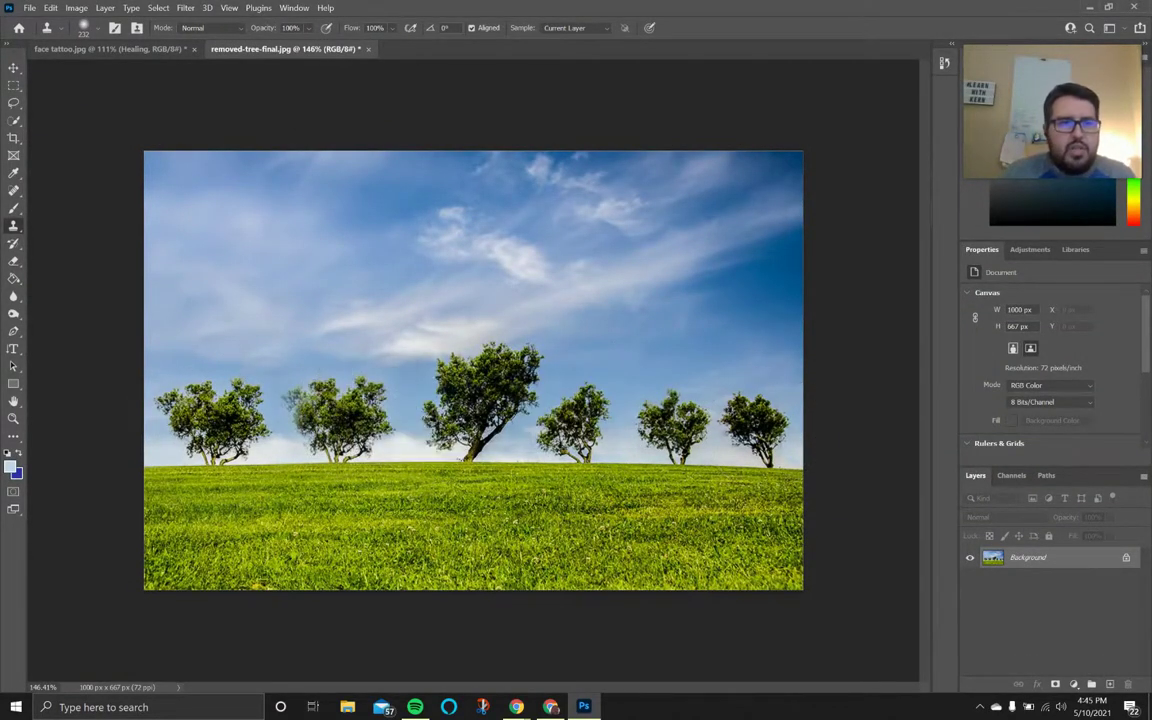
Step: Sample clear sky as the clone source and paint it over the rightmost trees
{"action": "right_click", "coordinate": [13, 229]}
{"action": "left_click", "coordinate": [60, 205]}
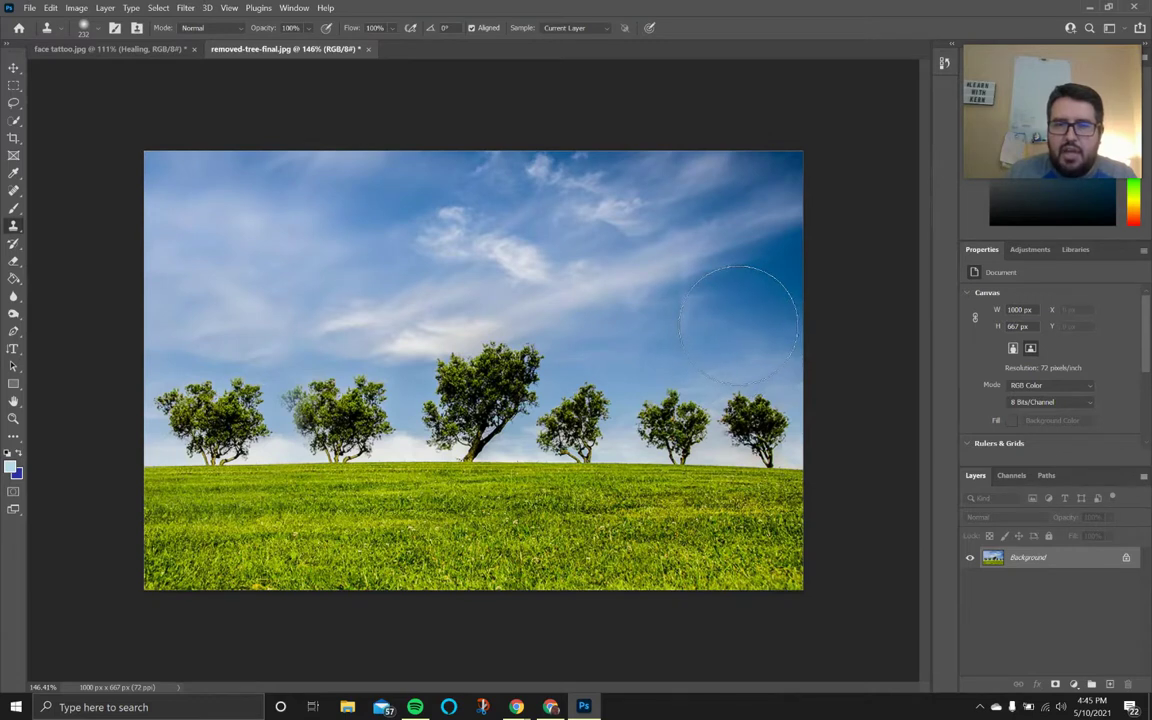
{"action": "left_click", "coordinate": [745, 325], "text": "alt"}
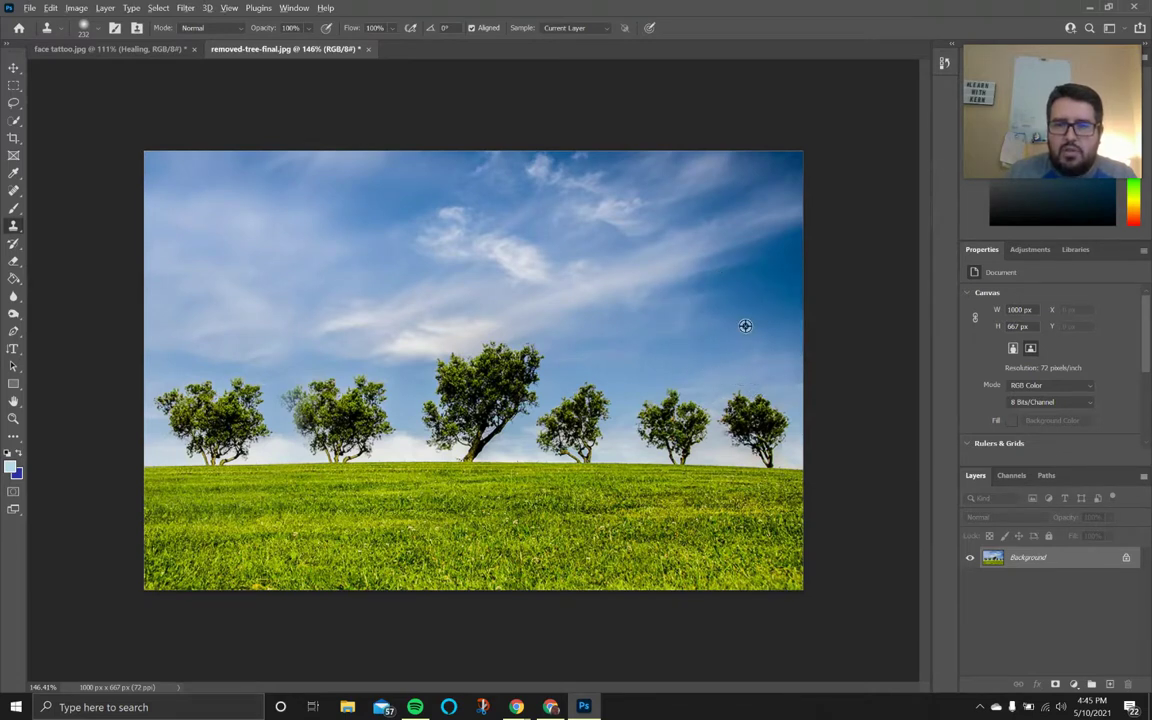
{"action": "mouse_move", "coordinate": [752, 415]}
{"action": "left_mouse_down"}
{"action": "mouse_move", "coordinate": [740, 411]}
{"action": "mouse_move", "coordinate": [779, 419]}
{"action": "mouse_move", "coordinate": [720, 301]}
{"action": "mouse_move", "coordinate": [702, 301]}
{"action": "mouse_move", "coordinate": [700, 425]}
{"action": "mouse_move", "coordinate": [665, 415]}
{"action": "mouse_move", "coordinate": [720, 410]}
{"action": "mouse_move", "coordinate": [685, 400]}
{"action": "mouse_move", "coordinate": [670, 412]}
{"action": "mouse_move", "coordinate": [615, 370]}
{"action": "mouse_move", "coordinate": [785, 426]}
{"action": "left_mouse_up"}
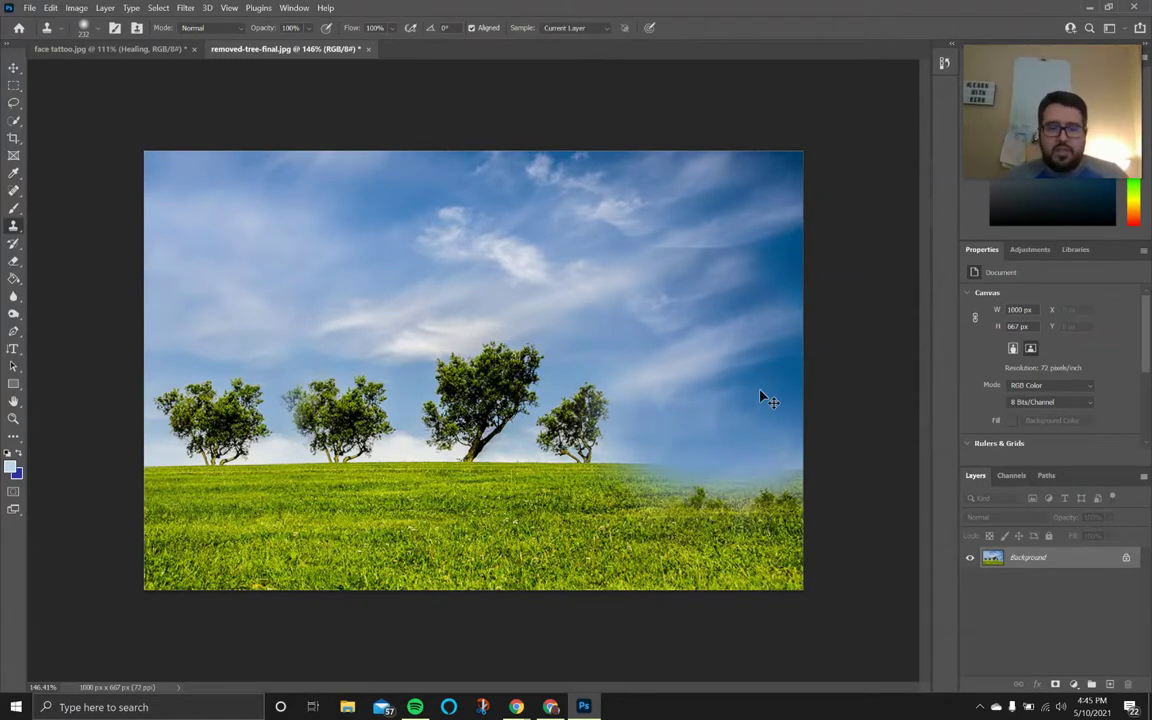
Step: Undo the sky strokes so the two right-hand trees and their grass reappear
{"action": "key", "text": "ctrl+z"}
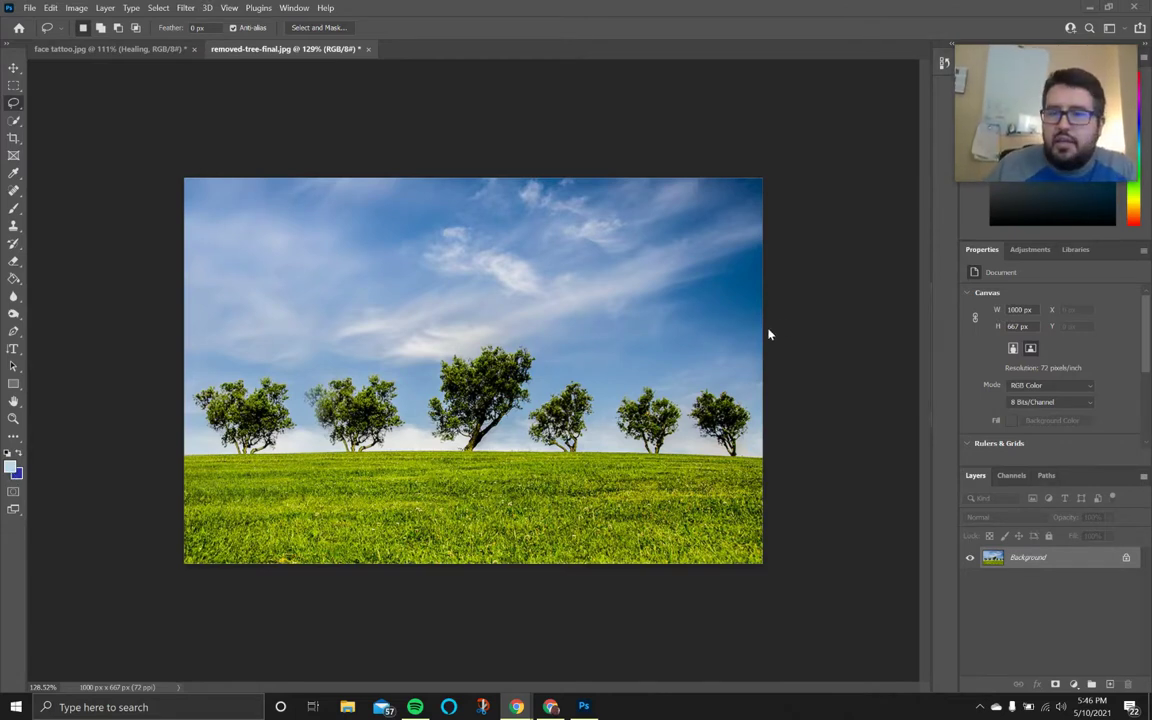
Step: Duplicate the Background layer into a new layer named 'No trees'
{"action": "right_click", "coordinate": [1048, 561]}
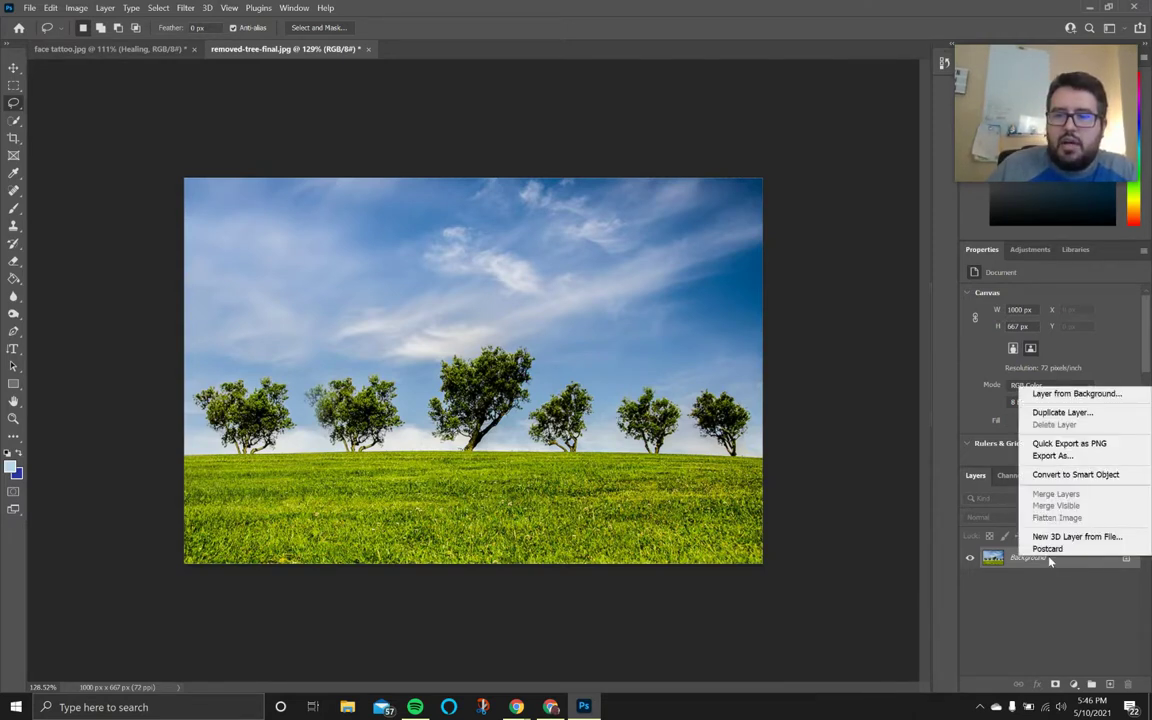
{"action": "left_click", "coordinate": [1058, 413]}
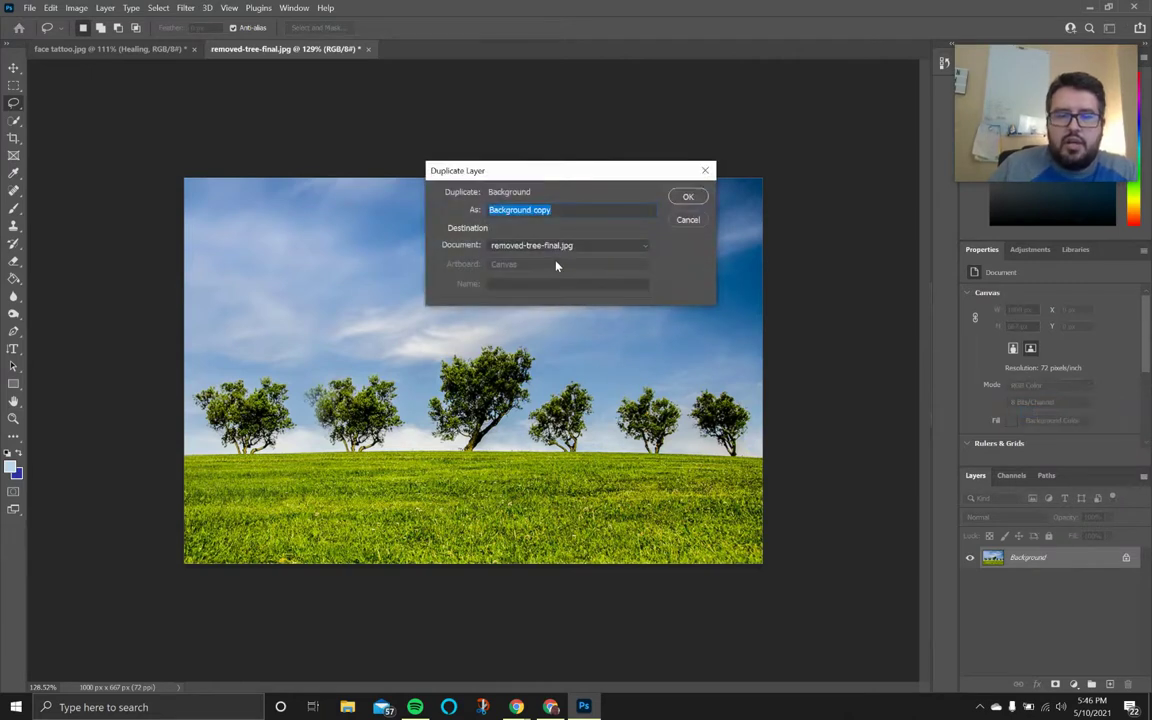
{"action": "type", "text": "No t"}
{"action": "type", "text": "rees"}
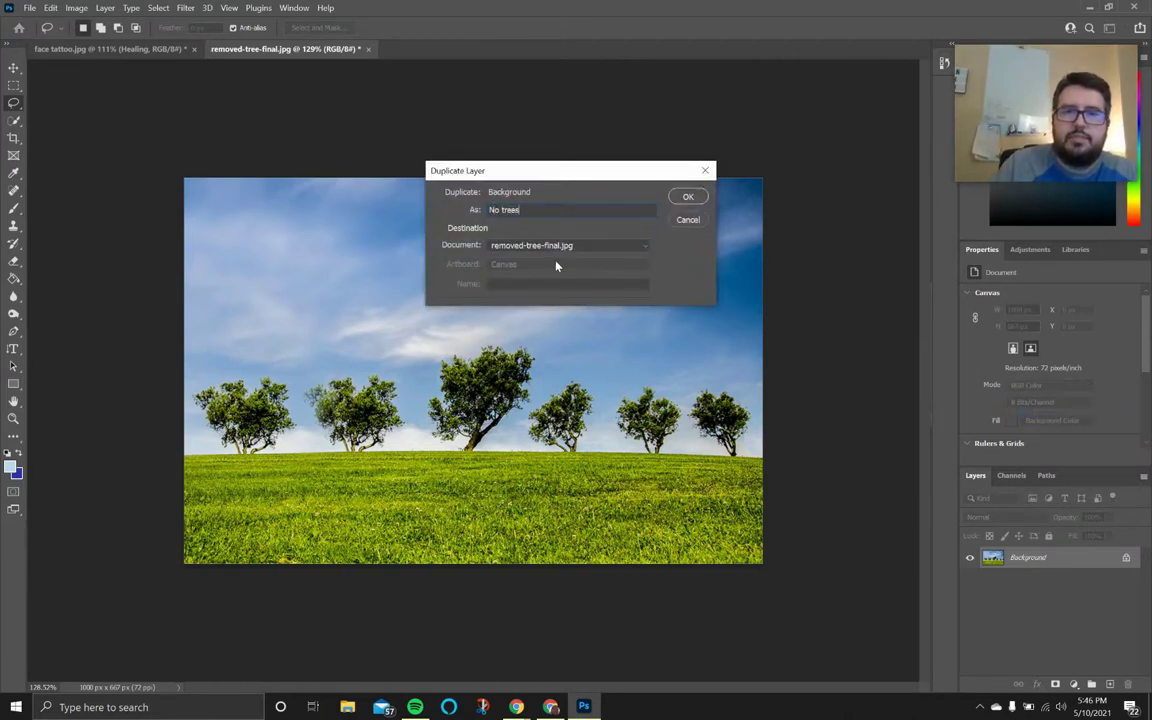
{"action": "key", "text": "Return"}
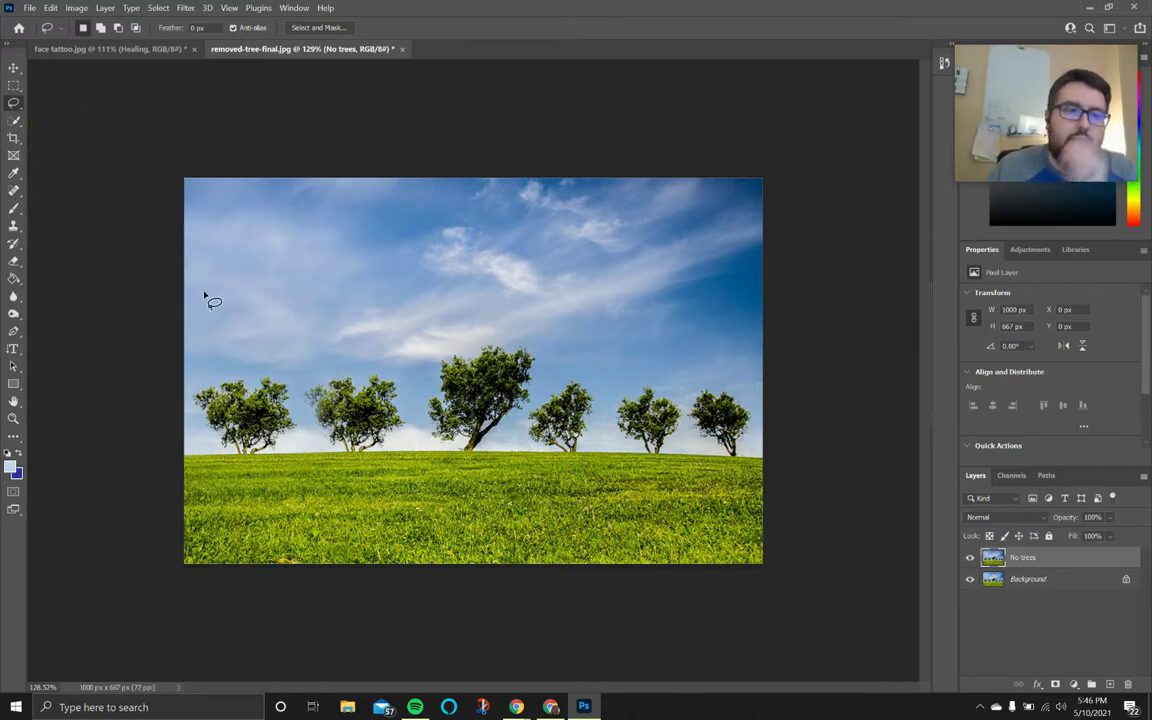
Step: Draw a loose Lasso selection, about 236 × 255 px, around the big central tree
{"action": "left_click", "coordinate": [16, 104]}
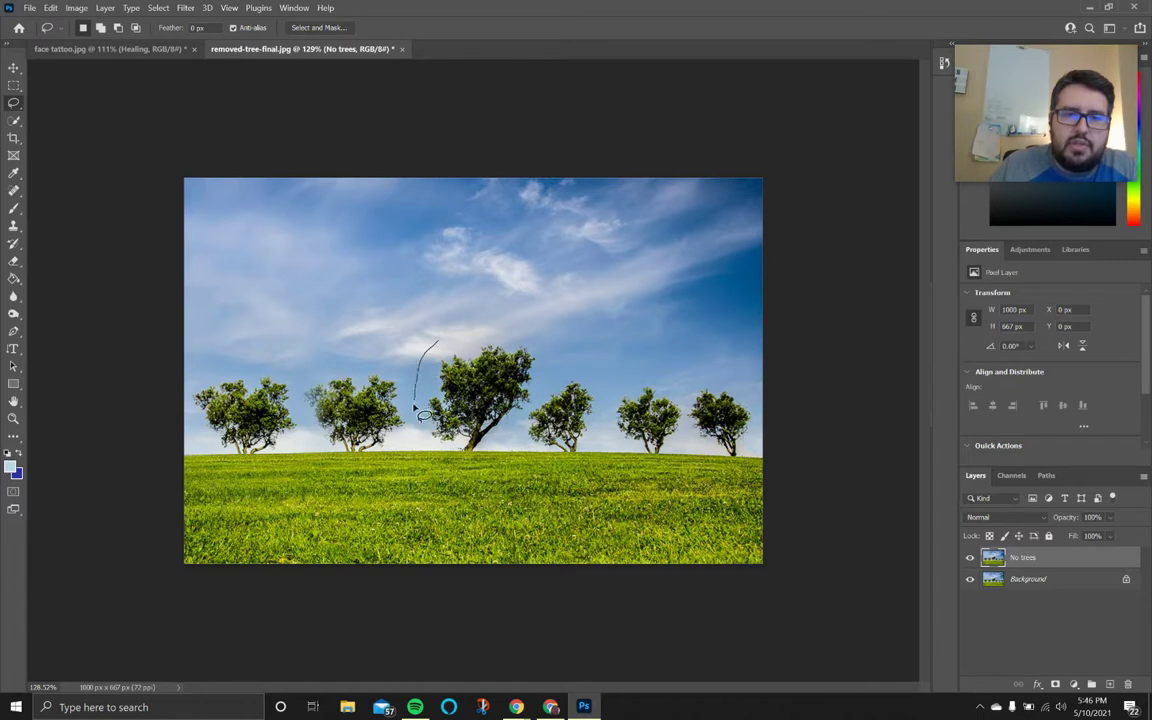
{"action": "mouse_move", "coordinate": [477, 472]}
{"action": "left_mouse_down"}
{"action": "mouse_move", "coordinate": [518, 434]}
{"action": "mouse_move", "coordinate": [550, 358]}
{"action": "mouse_move", "coordinate": [534, 335]}
{"action": "mouse_move", "coordinate": [482, 323]}
{"action": "mouse_move", "coordinate": [436, 346]}
{"action": "left_mouse_up"}
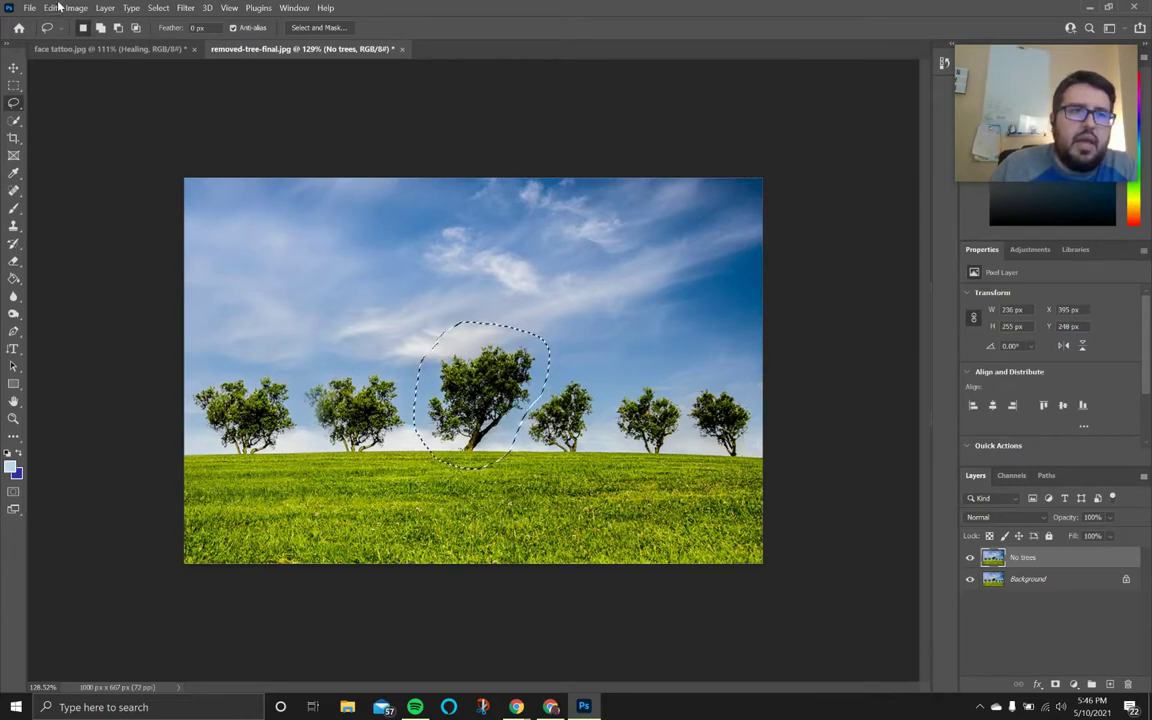
{"action": "left_click", "coordinate": [50, 7]}
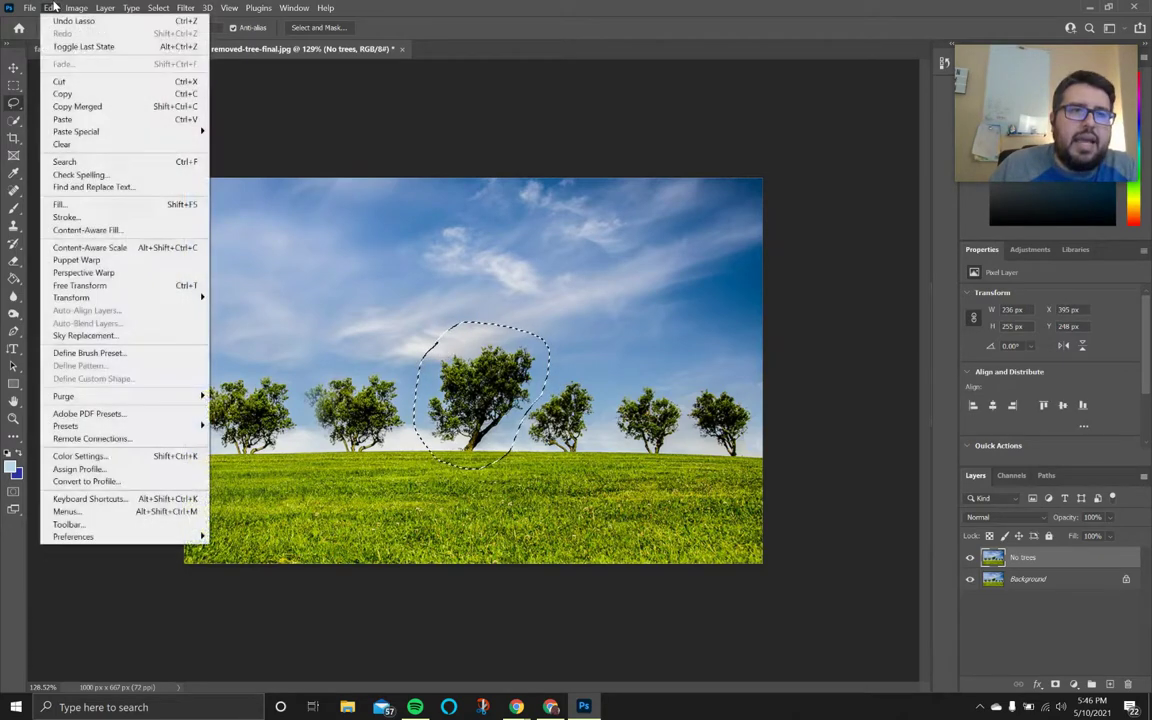
Step: Start a Content-Aware Fill of the central tree and enlarge its preview to 188%
{"action": "left_click", "coordinate": [88, 230]}
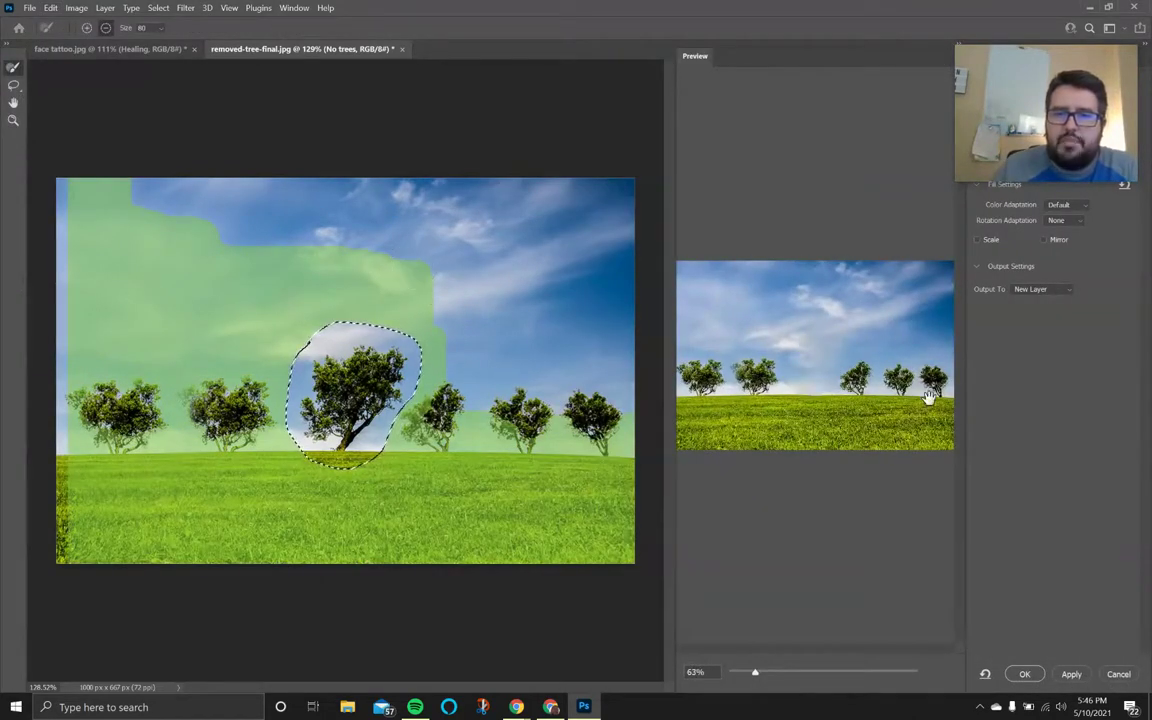
{"action": "left_click_drag", "start_coordinate": [757, 679], "coordinate": [817, 672]}
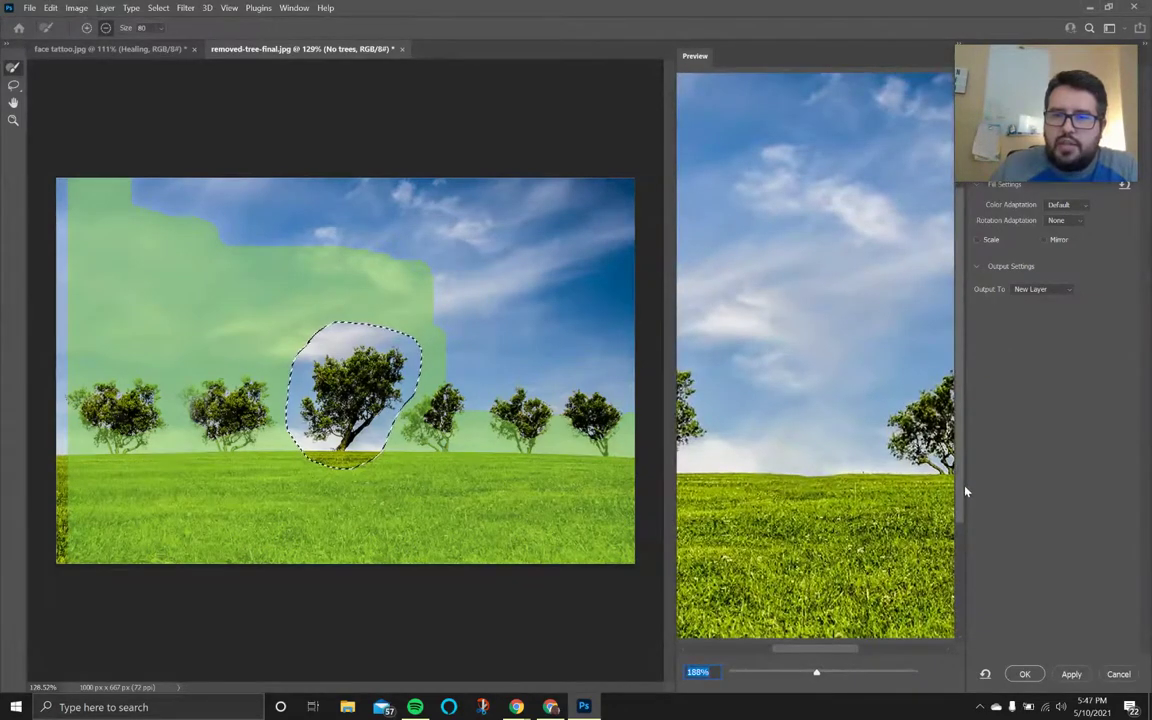
{"action": "left_click_drag", "start_coordinate": [963, 489], "coordinate": [959, 517]}
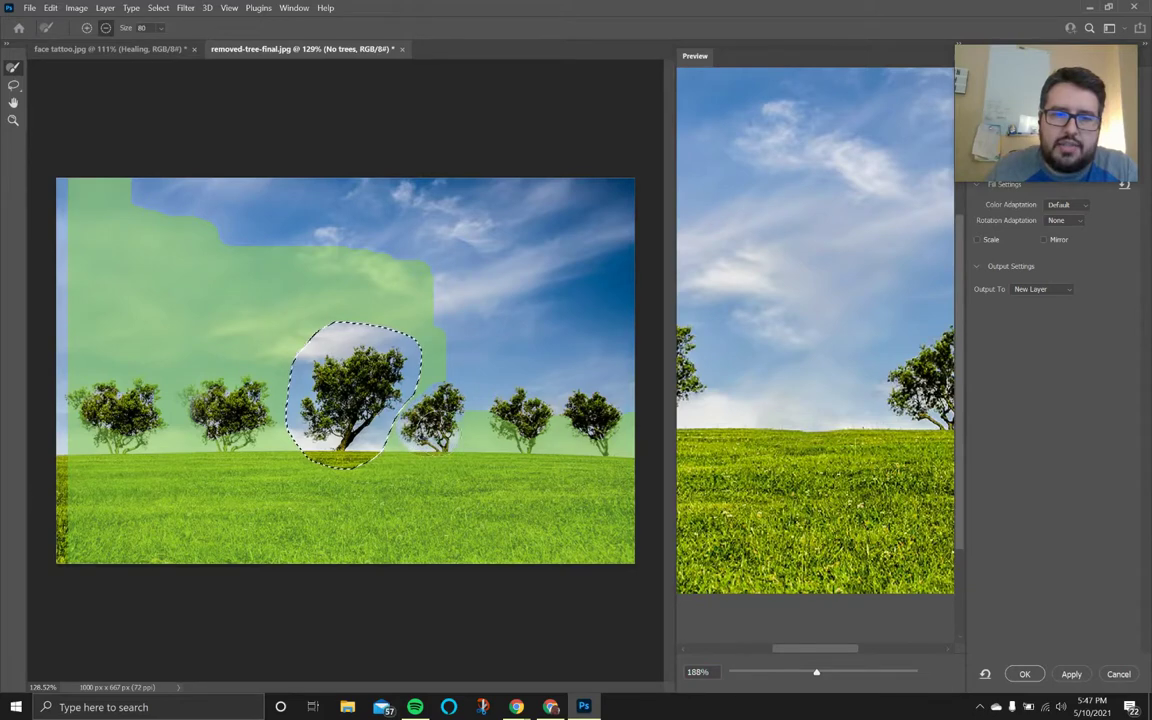
{"action": "left_click", "coordinate": [476, 425]}
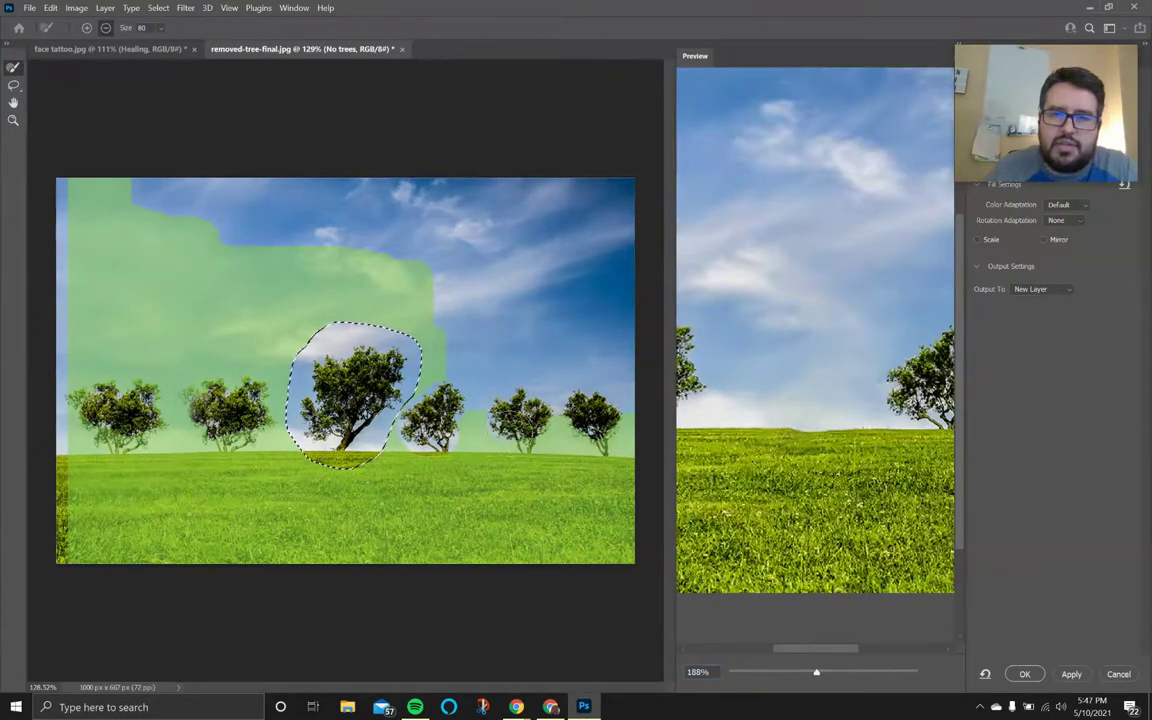
Step: Refine the fill's sampling area around the right trees and across the two left trees
{"action": "mouse_move", "coordinate": [475, 380]}
{"action": "left_mouse_down"}
{"action": "mouse_move", "coordinate": [530, 375]}
{"action": "mouse_move", "coordinate": [555, 395]}
{"action": "mouse_move", "coordinate": [560, 385]}
{"action": "left_mouse_up"}
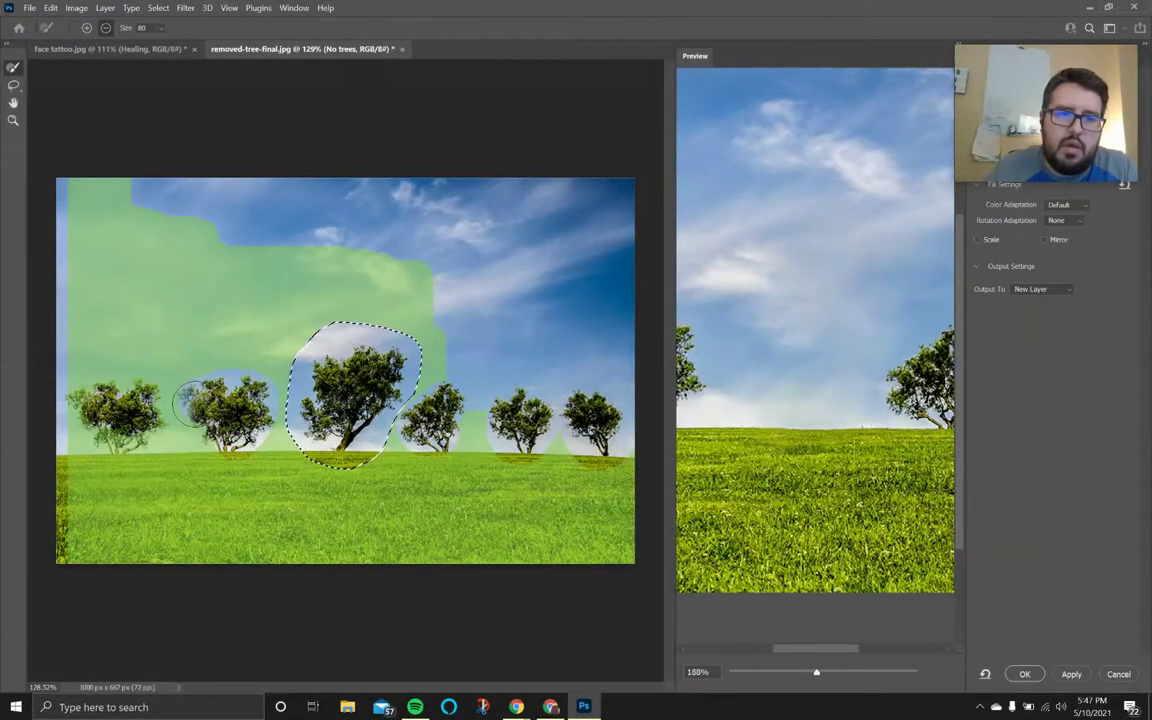
{"action": "mouse_move", "coordinate": [170, 372]}
{"action": "left_mouse_down"}
{"action": "mouse_move", "coordinate": [150, 401]}
{"action": "mouse_move", "coordinate": [130, 371]}
{"action": "mouse_move", "coordinate": [120, 428]}
{"action": "mouse_move", "coordinate": [150, 425]}
{"action": "mouse_move", "coordinate": [170, 380]}
{"action": "left_mouse_up"}
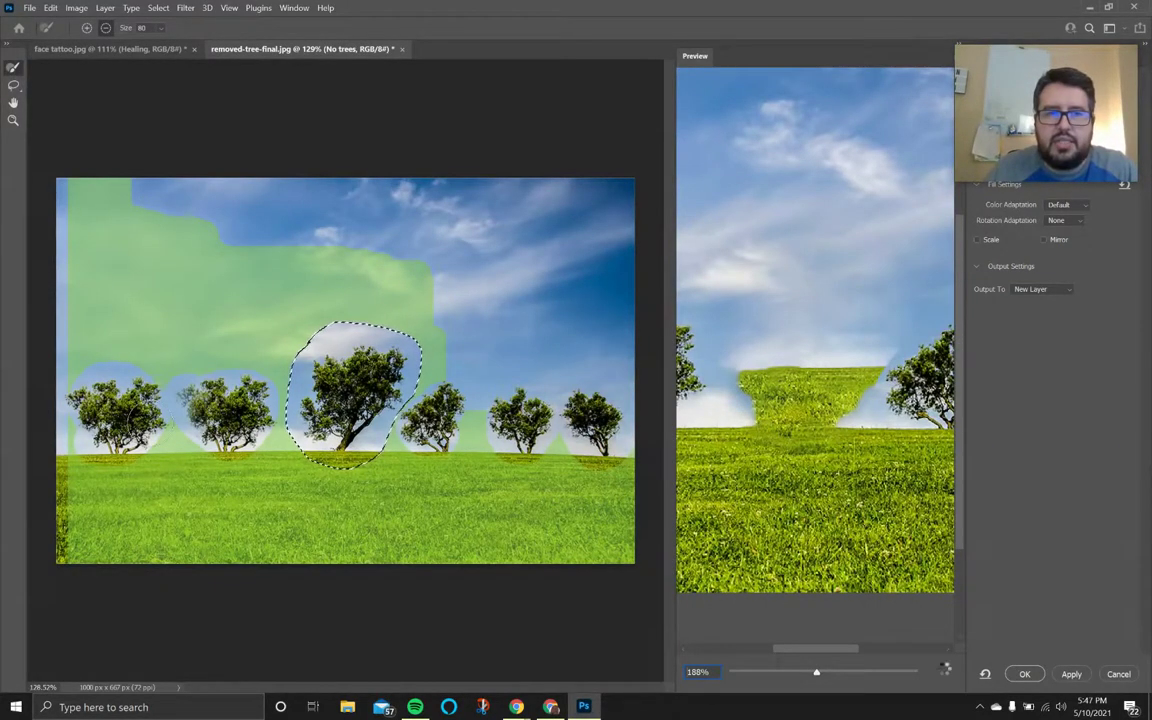
{"action": "left_click_drag", "start_coordinate": [85, 405], "coordinate": [185, 400]}
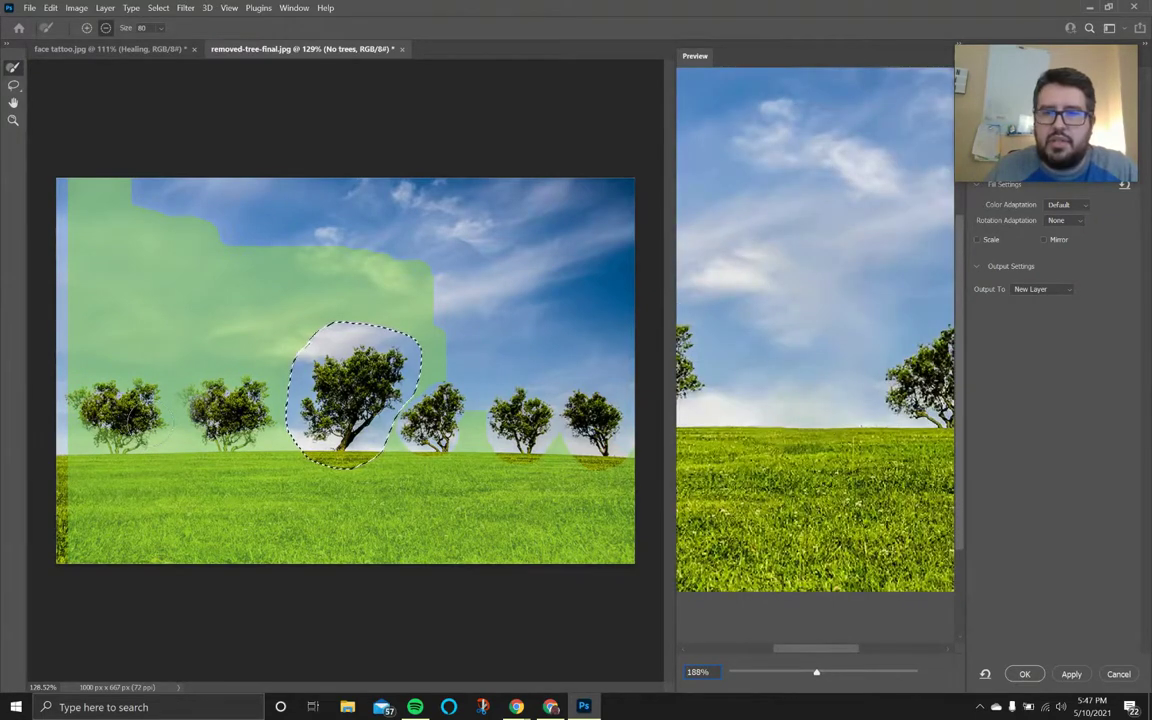
Step: Try High and Very High Color Adaptation, then return it to Default
{"action": "left_click_drag", "start_coordinate": [1044, 63], "coordinate": [832, 30]}
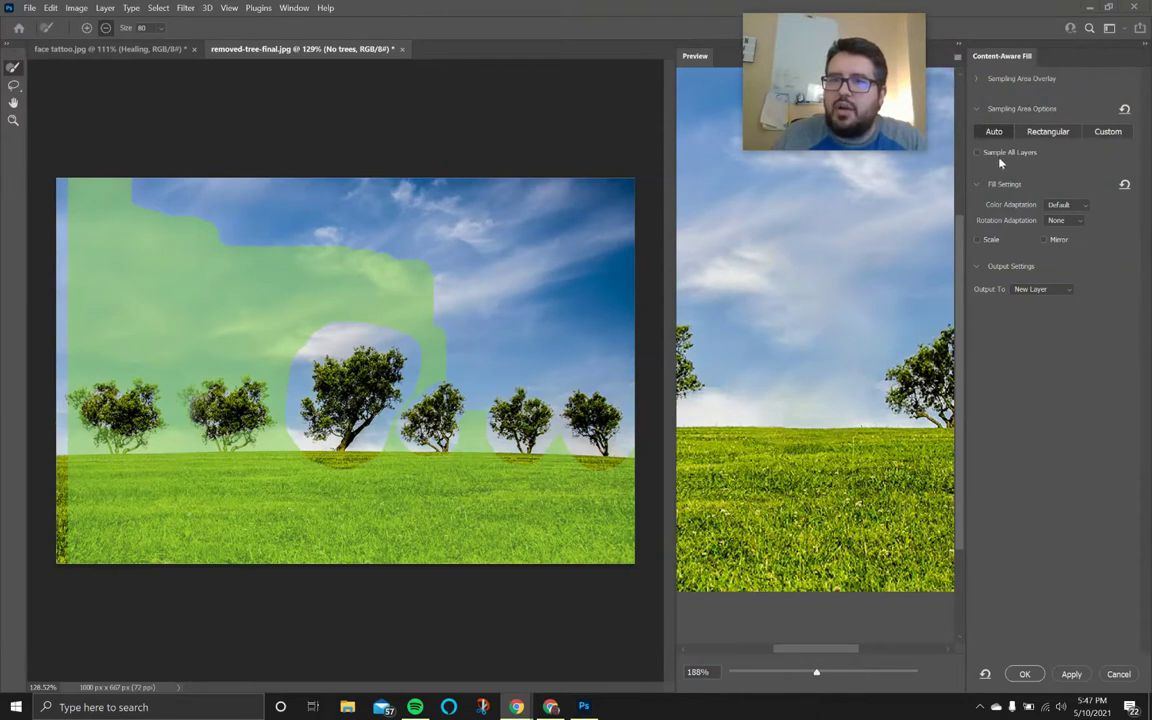
{"action": "left_click", "coordinate": [1066, 205]}
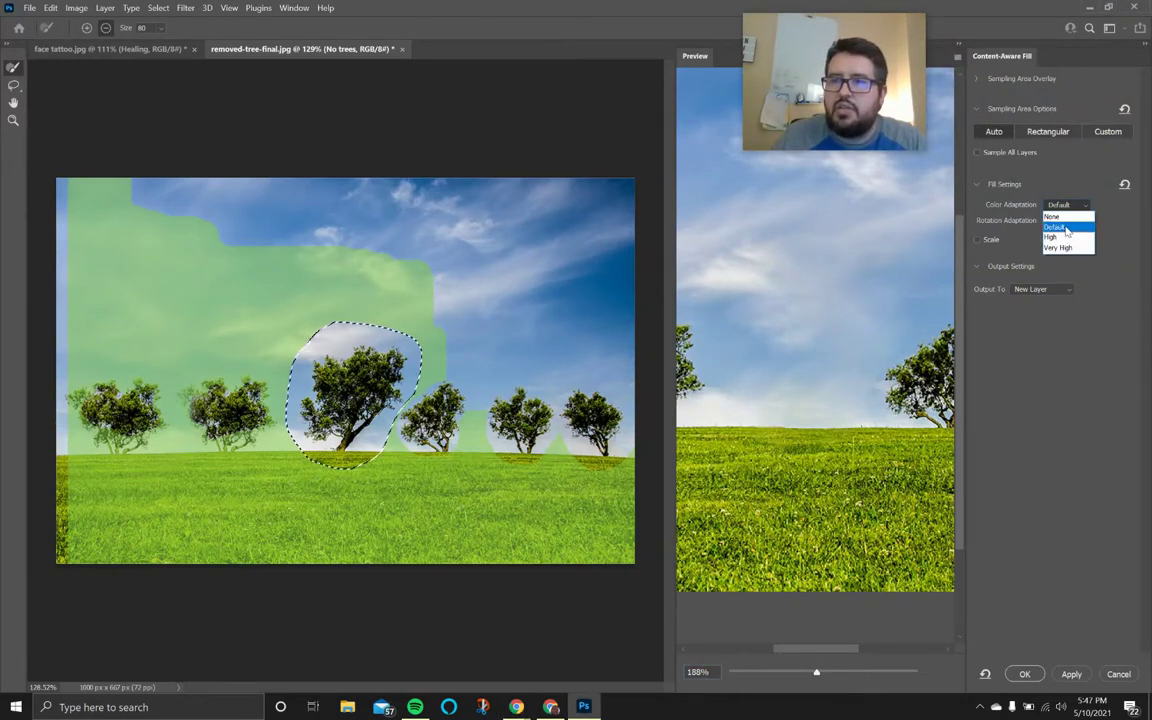
{"action": "left_click", "coordinate": [1060, 237]}
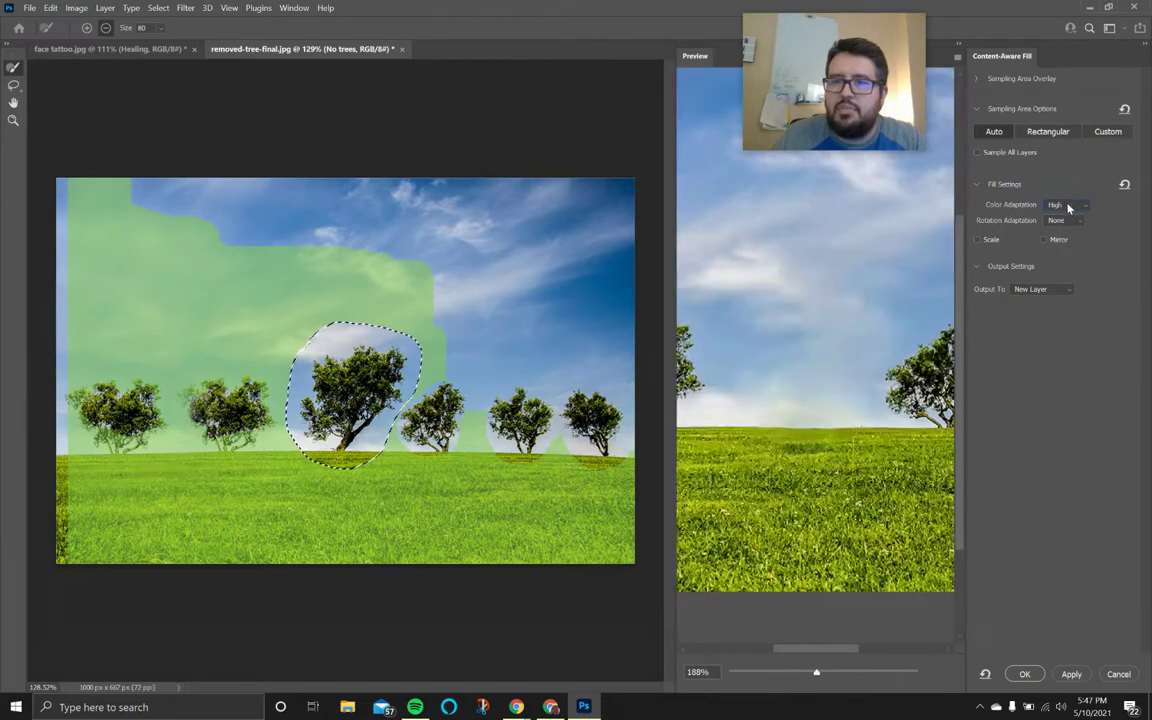
{"action": "left_click", "coordinate": [1068, 206]}
{"action": "left_click", "coordinate": [1066, 248]}
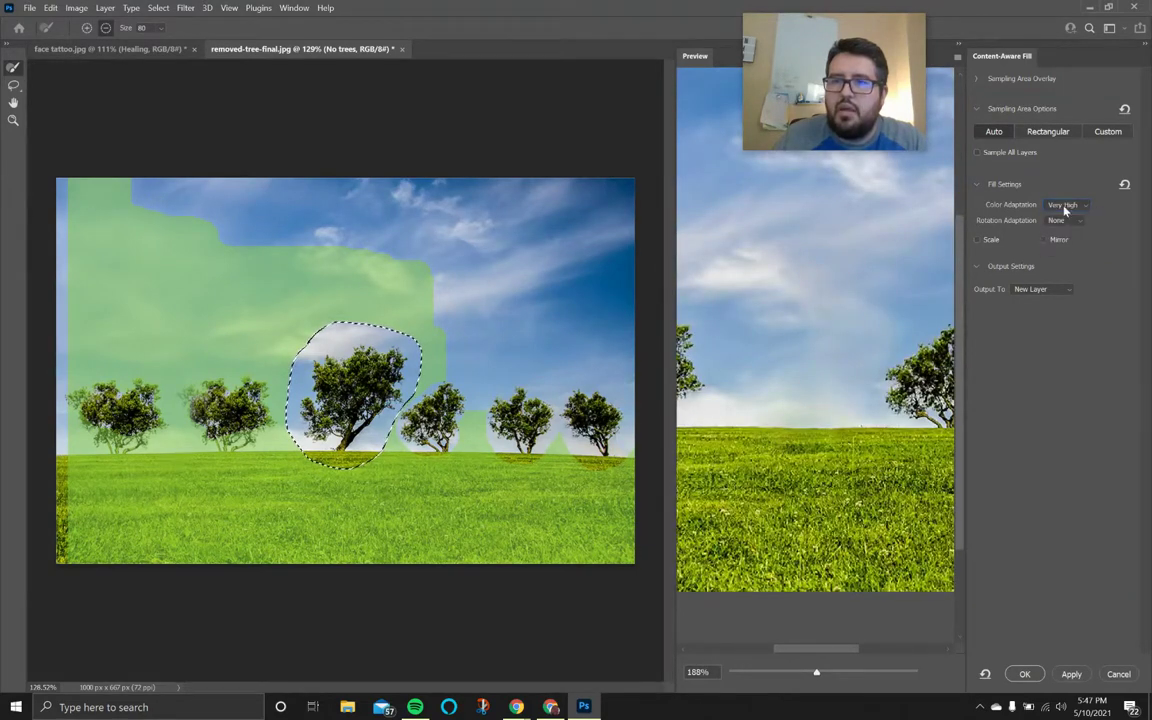
{"action": "left_click", "coordinate": [1065, 206]}
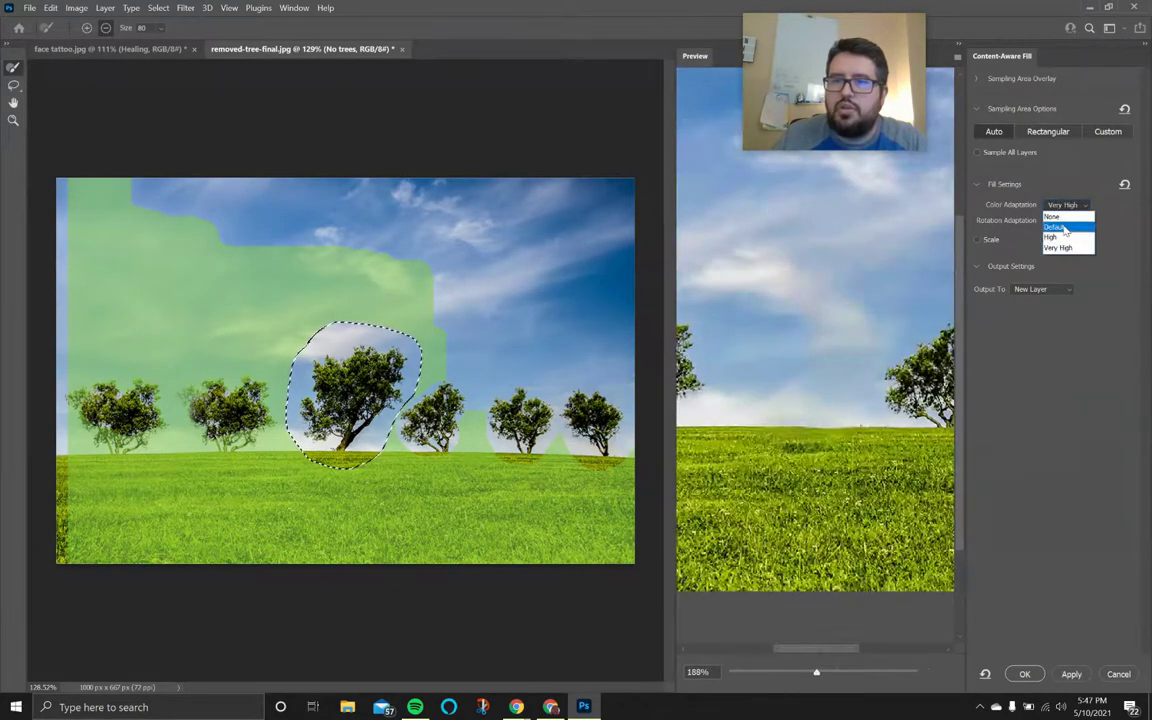
{"action": "left_click", "coordinate": [1065, 230]}
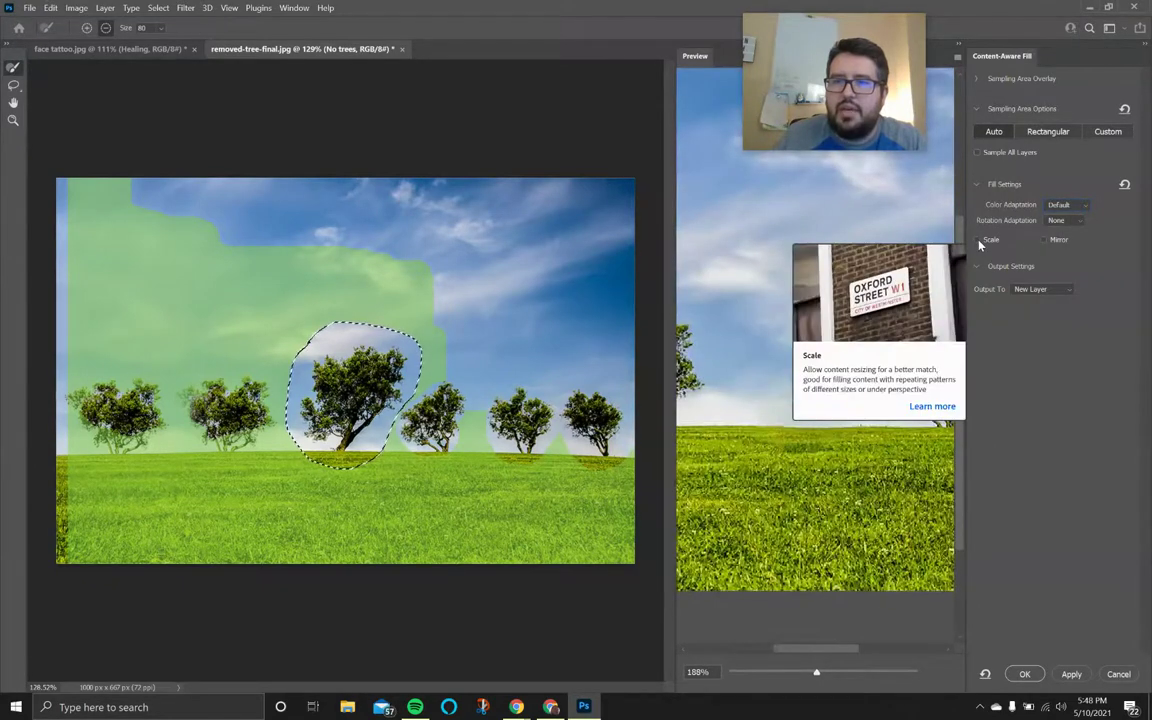
Step: Test the Mirror and Scale fill options, turning Mirror back off
{"action": "left_click", "coordinate": [1043, 240]}
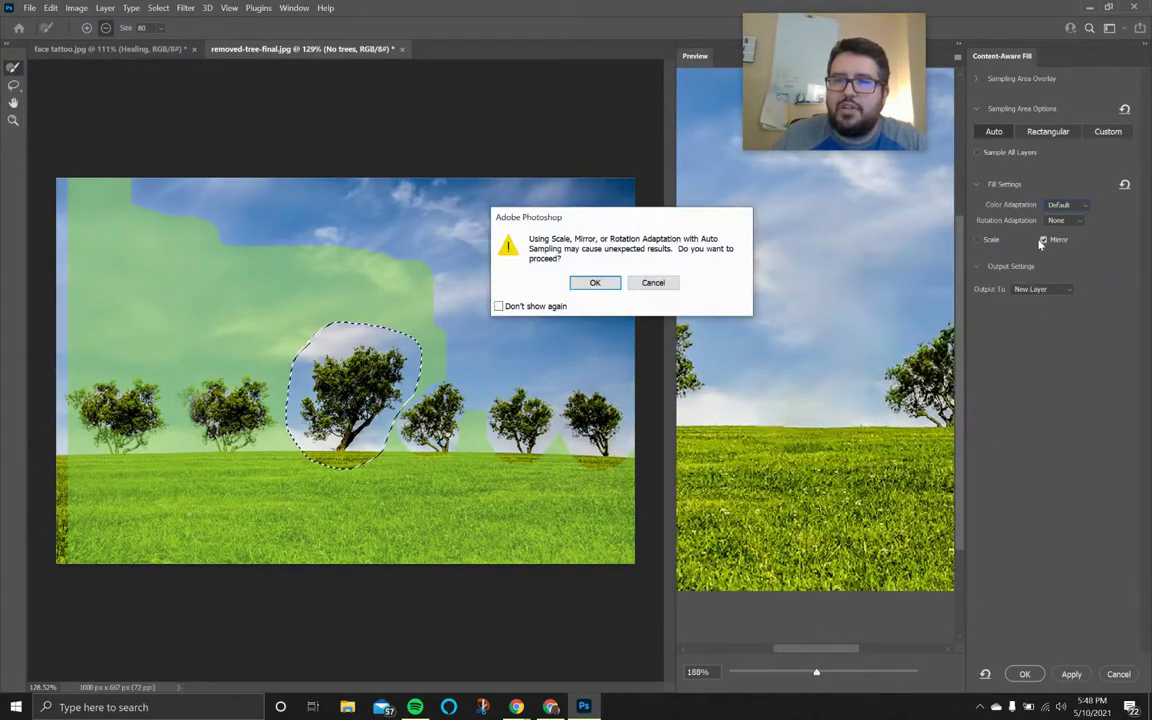
{"action": "left_click", "coordinate": [594, 284]}
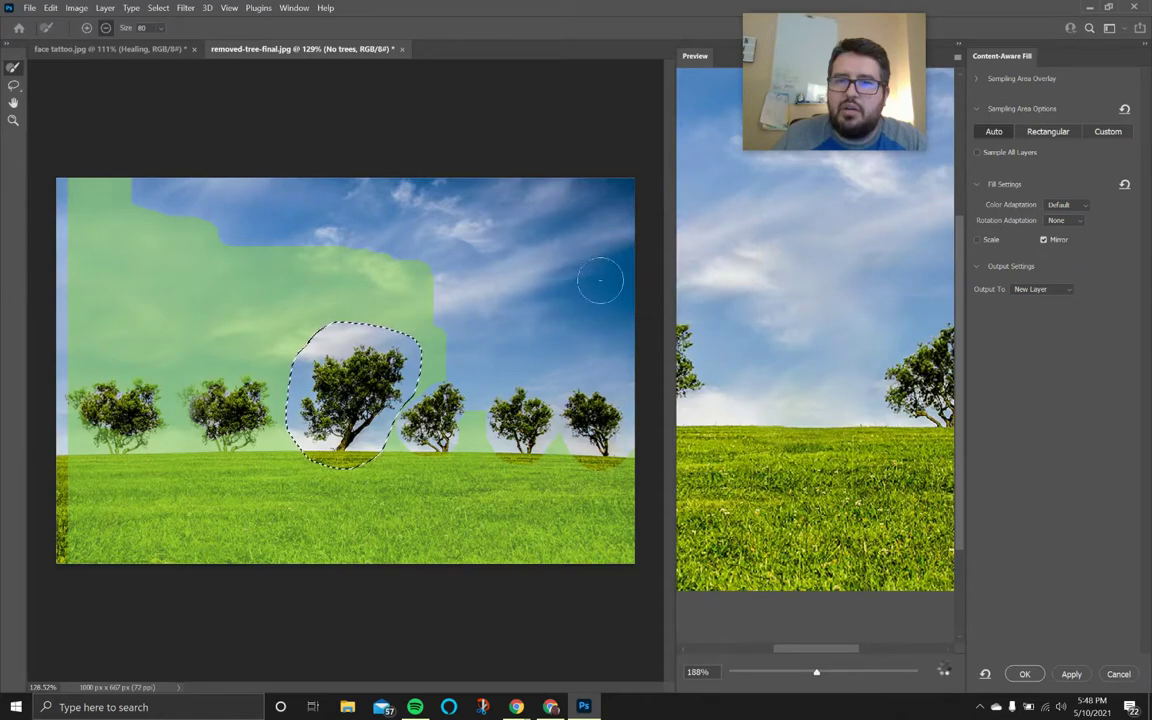
{"action": "scroll", "coordinate": [864, 321], "scroll_direction": "up", "scroll_amount": 3}
{"action": "scroll", "coordinate": [864, 321], "scroll_direction": "down", "scroll_amount": 3}
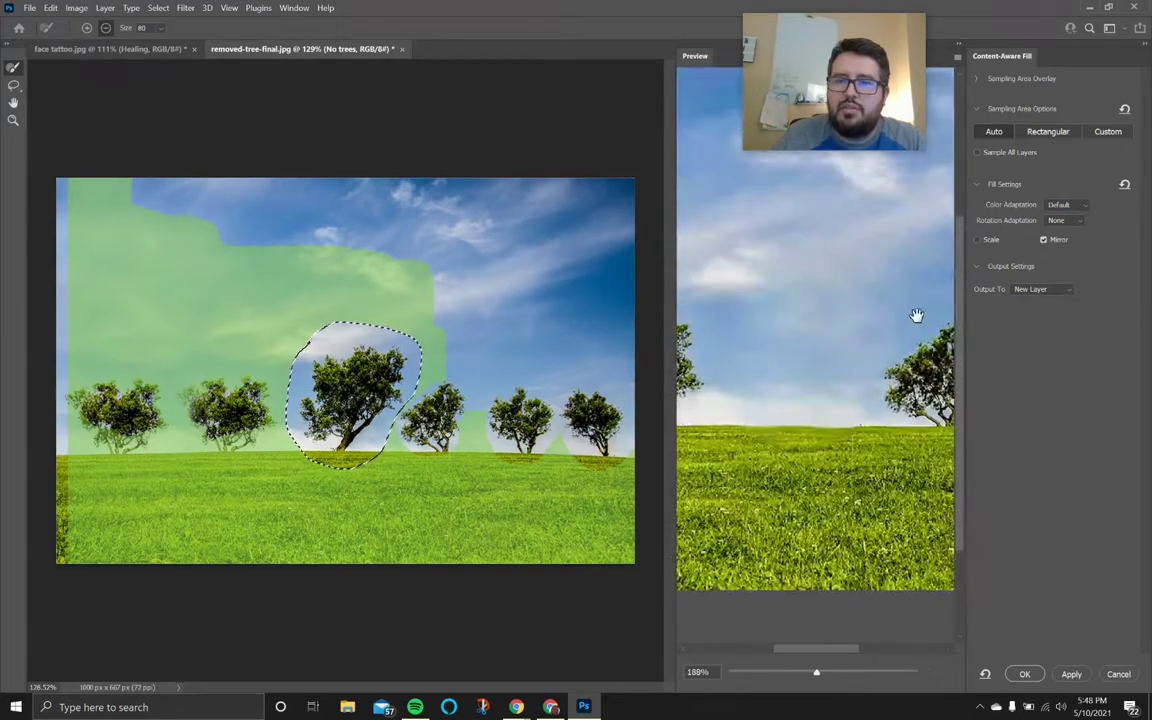
{"action": "left_click", "coordinate": [1043, 240]}
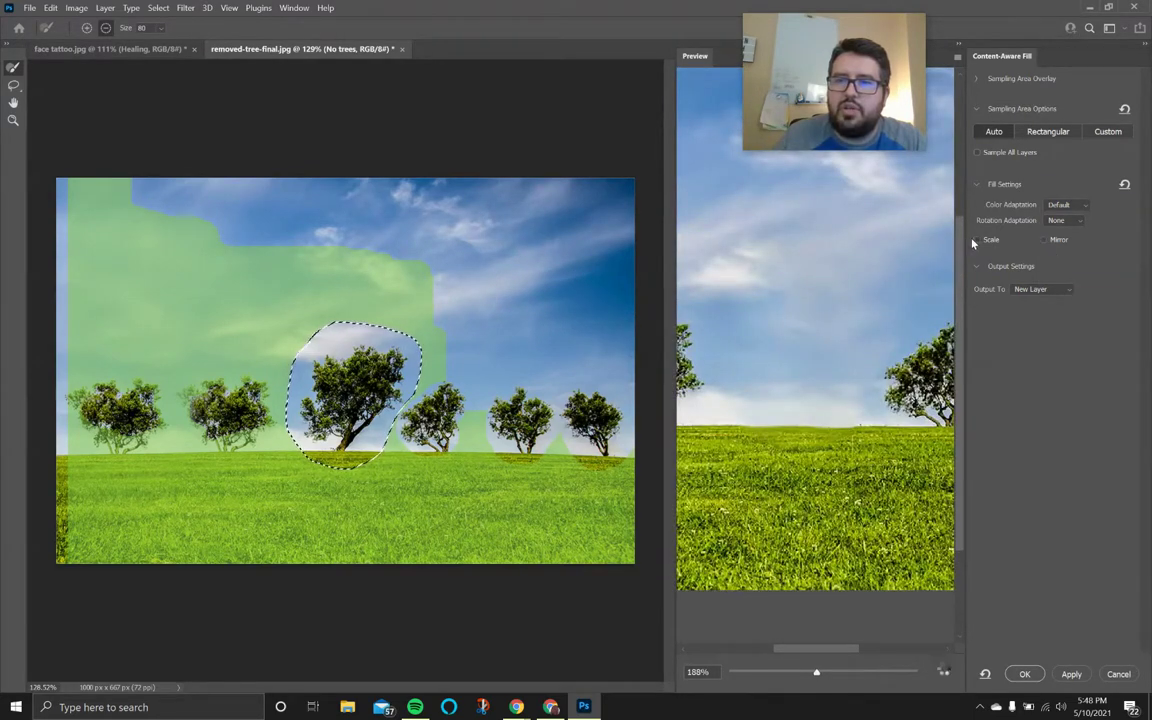
{"action": "left_click", "coordinate": [977, 240]}
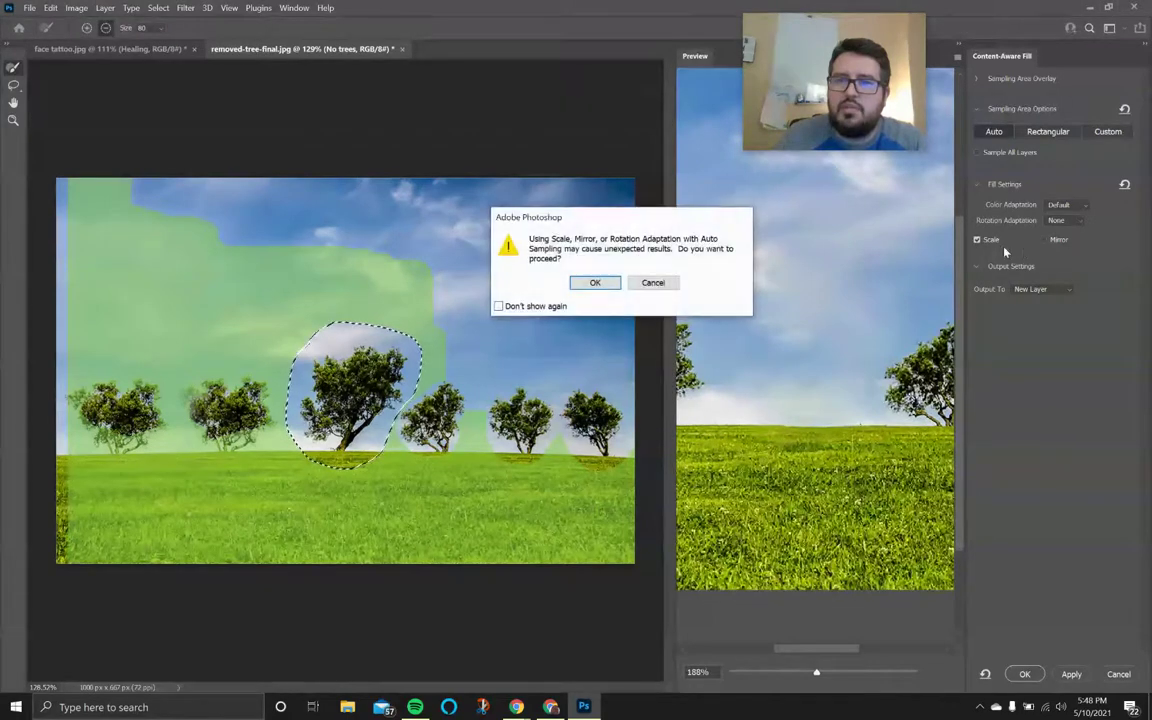
{"action": "left_click", "coordinate": [592, 284]}
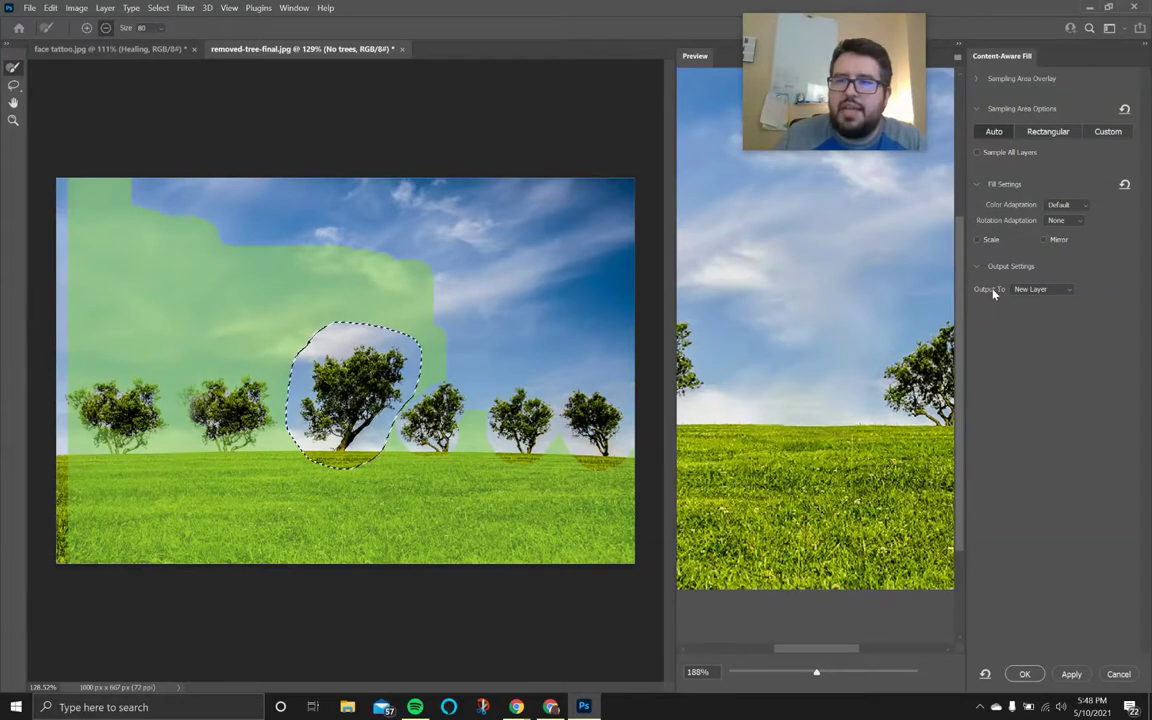
Step: Set the fill output to Current Layer and apply it to remove the central tree
{"action": "left_click", "coordinate": [1047, 291]}
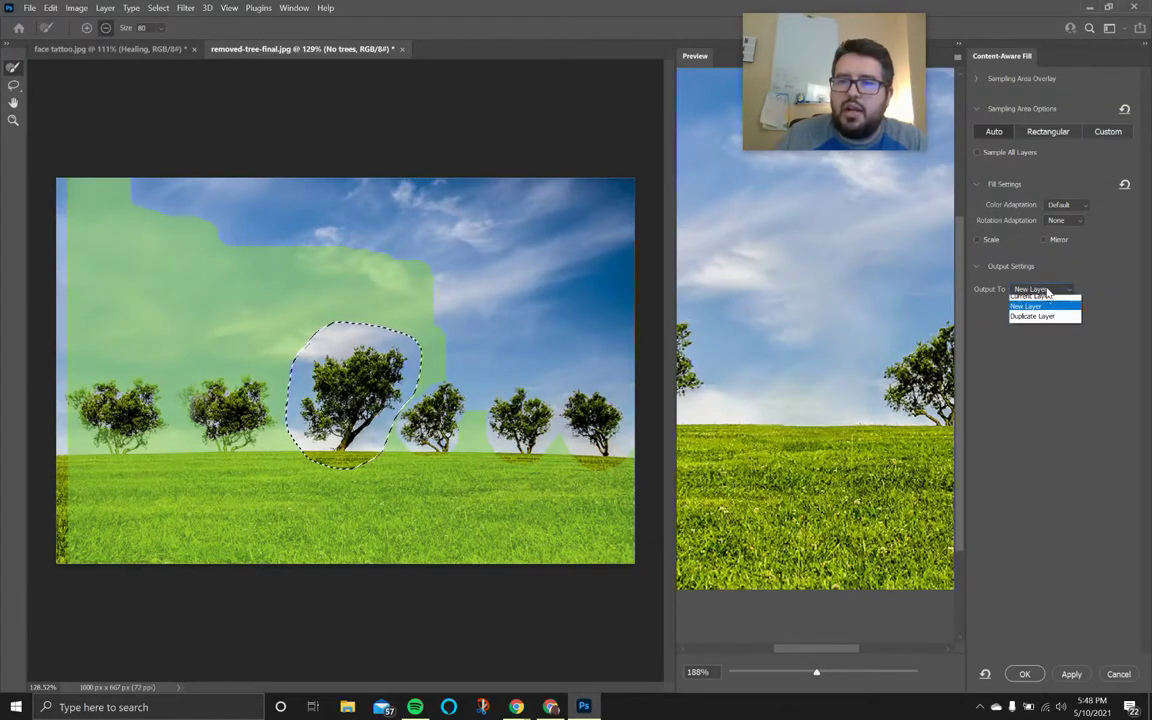
{"action": "left_click", "coordinate": [1047, 291]}
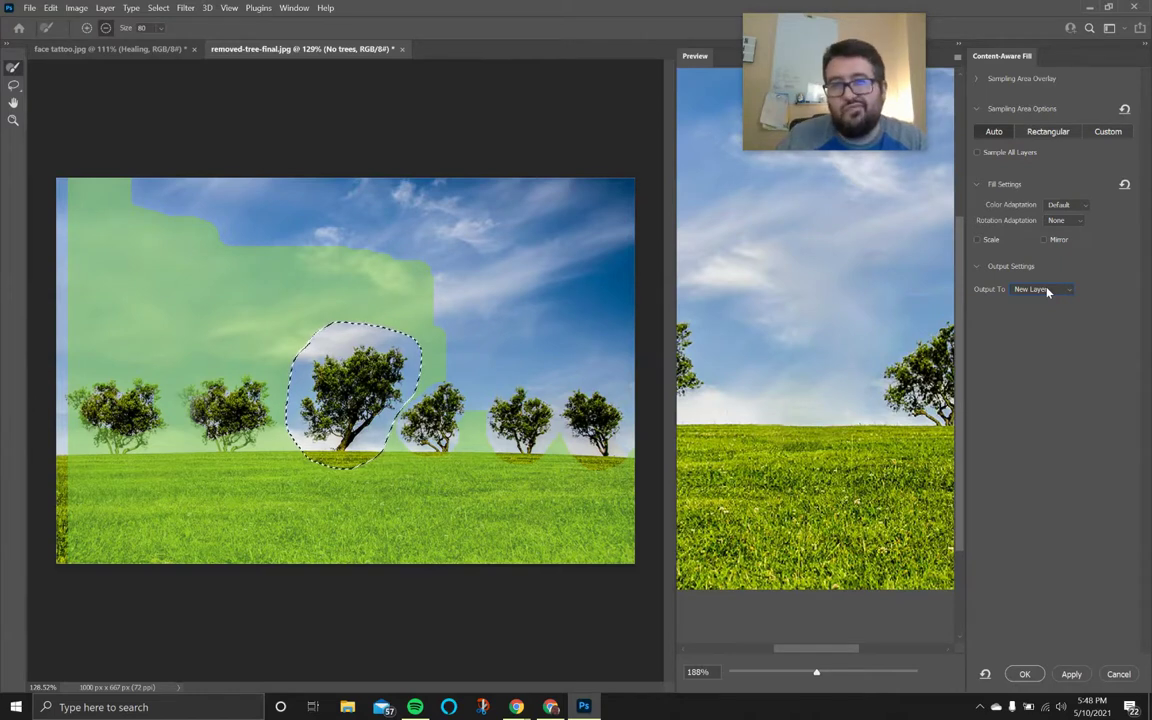
{"action": "left_click", "coordinate": [1047, 291]}
{"action": "left_click", "coordinate": [1047, 302]}
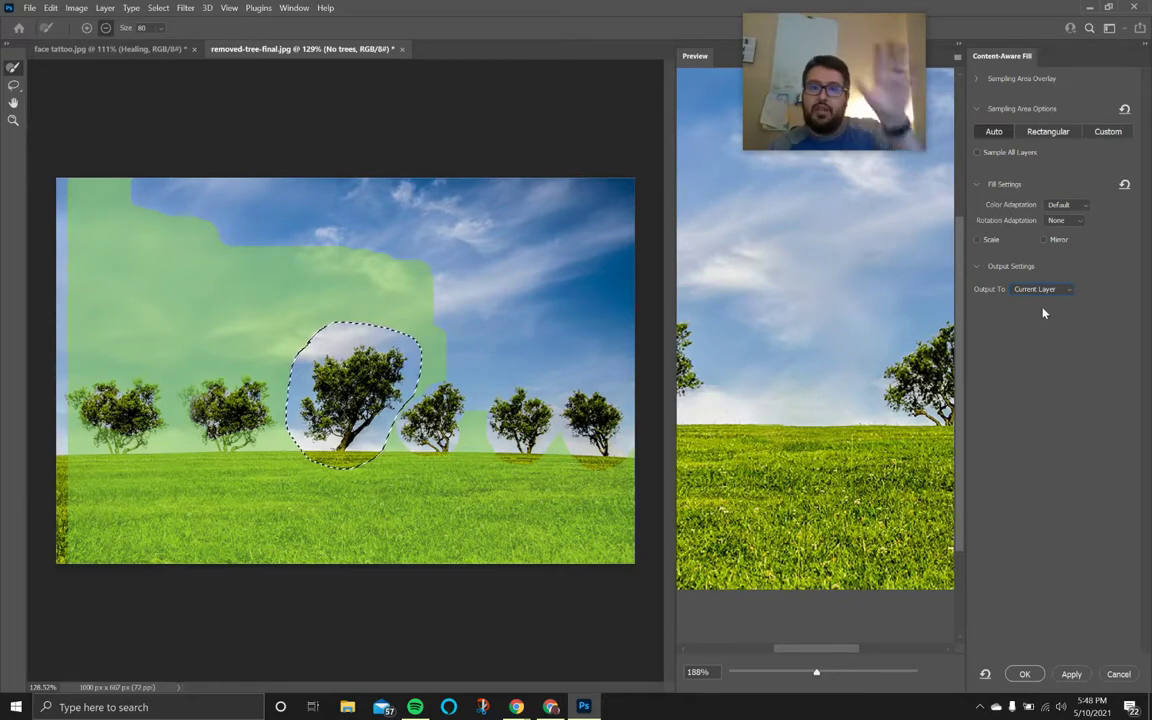
{"action": "left_click", "coordinate": [1025, 675]}
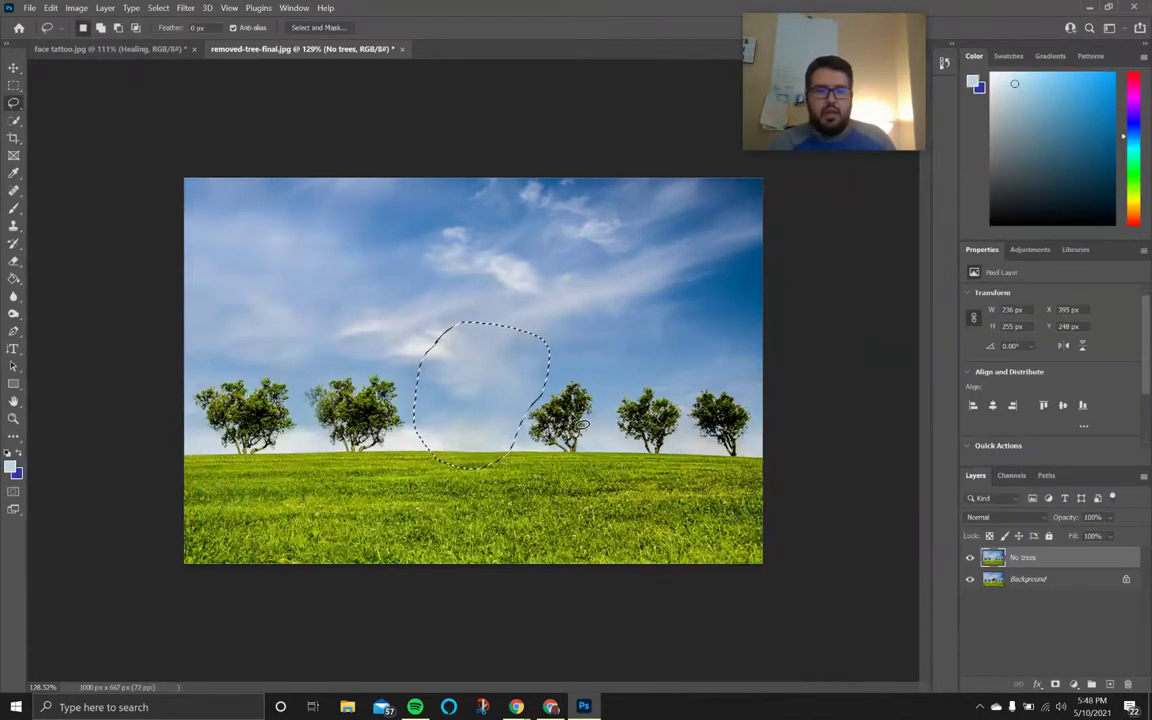
Step: Deselect, lasso the tree right of the gap, and content-aware fill it with sky and grass
{"action": "key", "text": "ctrl+d"}
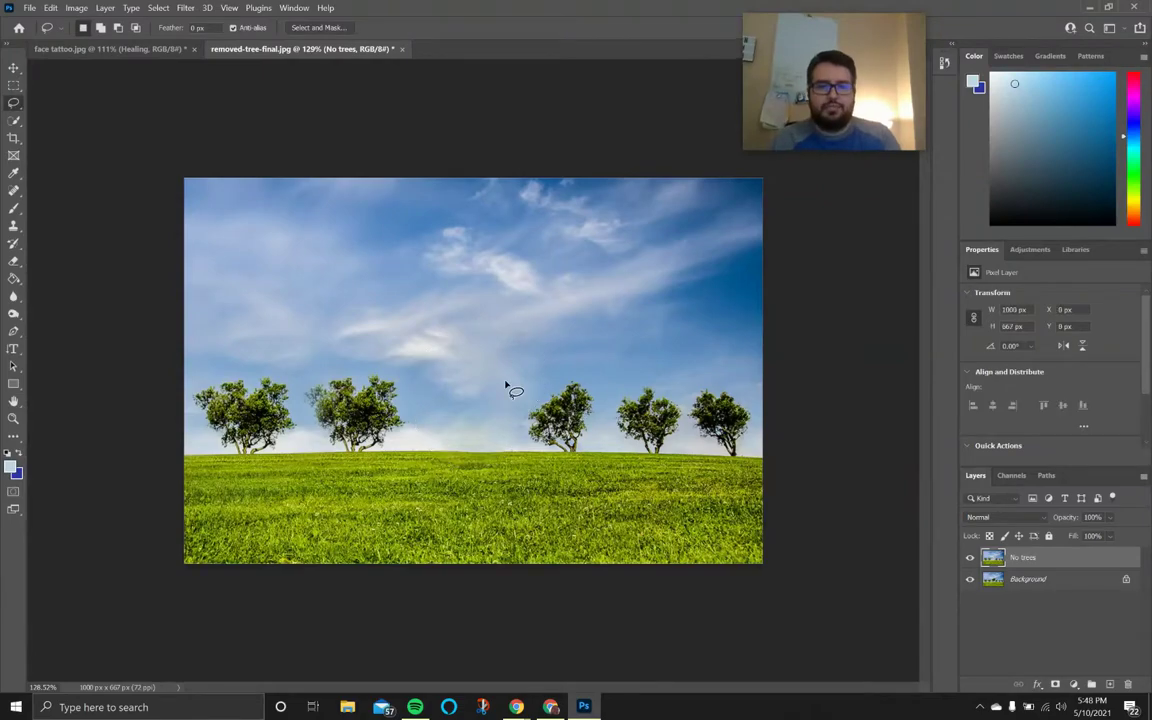
{"action": "scroll", "coordinate": [502, 390], "scroll_direction": "up", "scroll_amount": 10}
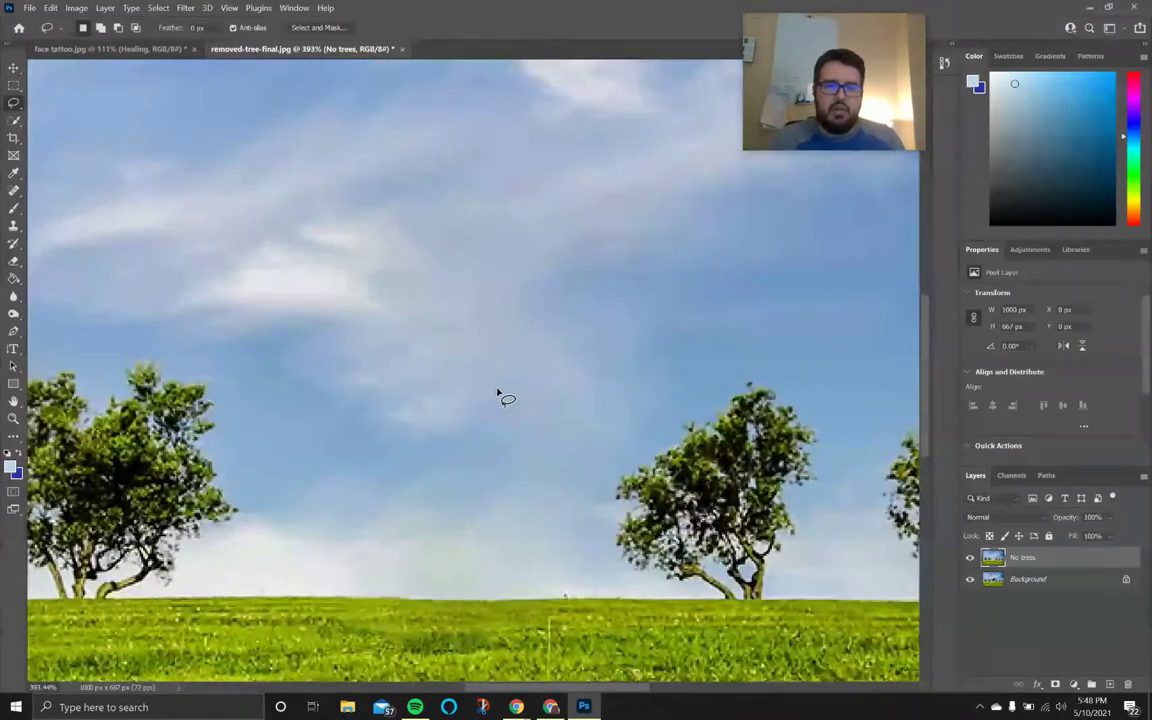
{"action": "scroll", "coordinate": [502, 398], "scroll_direction": "down", "scroll_amount": 8}
{"action": "scroll", "coordinate": [502, 398], "scroll_direction": "up", "scroll_amount": 5}
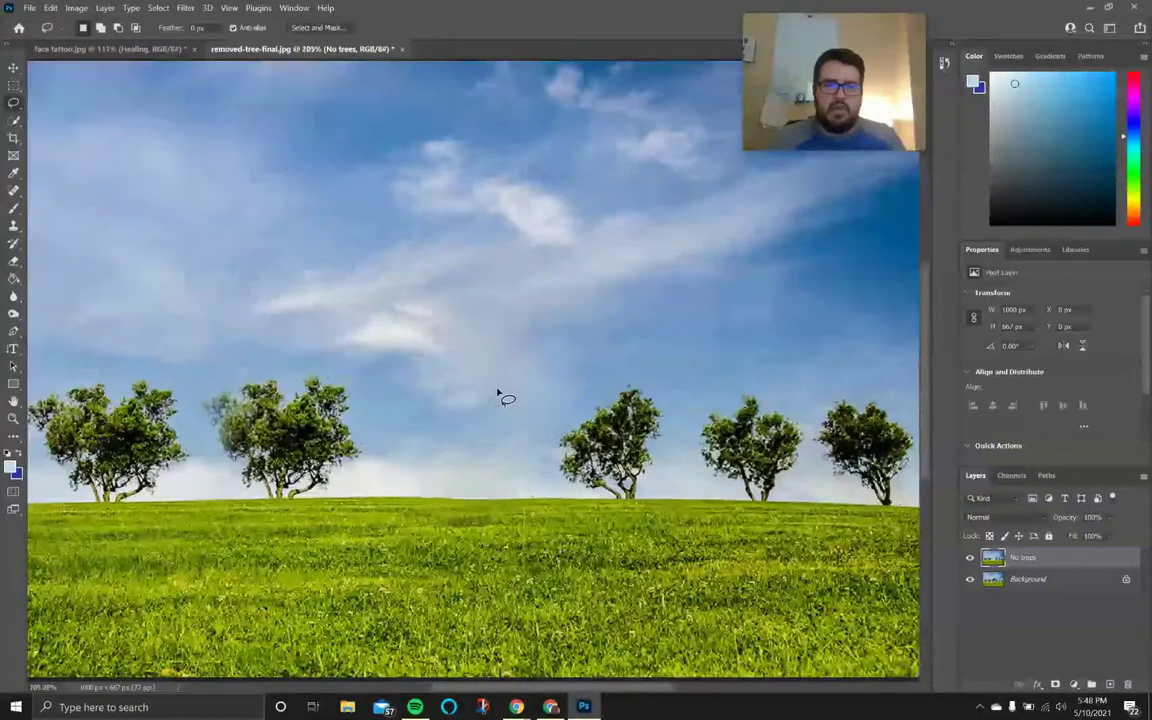
{"action": "mouse_move", "coordinate": [610, 376]}
{"action": "left_mouse_down"}
{"action": "mouse_move", "coordinate": [550, 409]}
{"action": "mouse_move", "coordinate": [534, 456]}
{"action": "mouse_move", "coordinate": [585, 507]}
{"action": "mouse_move", "coordinate": [648, 516]}
{"action": "mouse_move", "coordinate": [673, 470]}
{"action": "mouse_move", "coordinate": [675, 390]}
{"action": "mouse_move", "coordinate": [611, 376]}
{"action": "left_mouse_up"}
{"action": "left_click", "coordinate": [50, 7]}
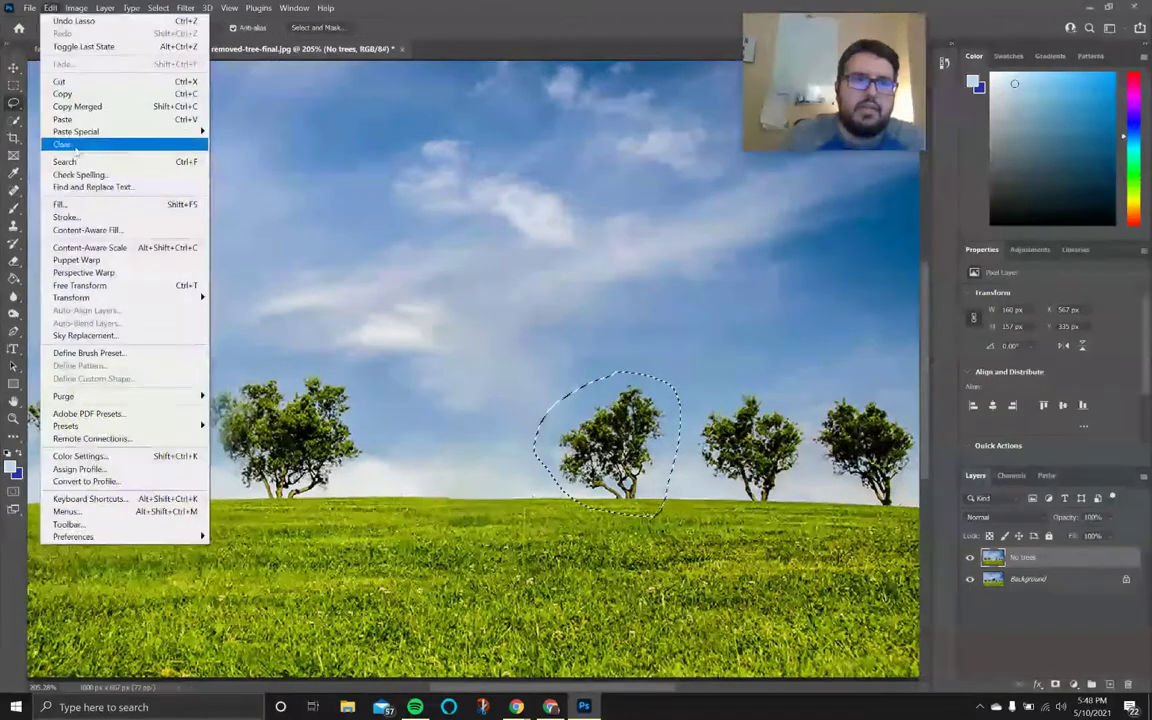
{"action": "left_click", "coordinate": [92, 230]}
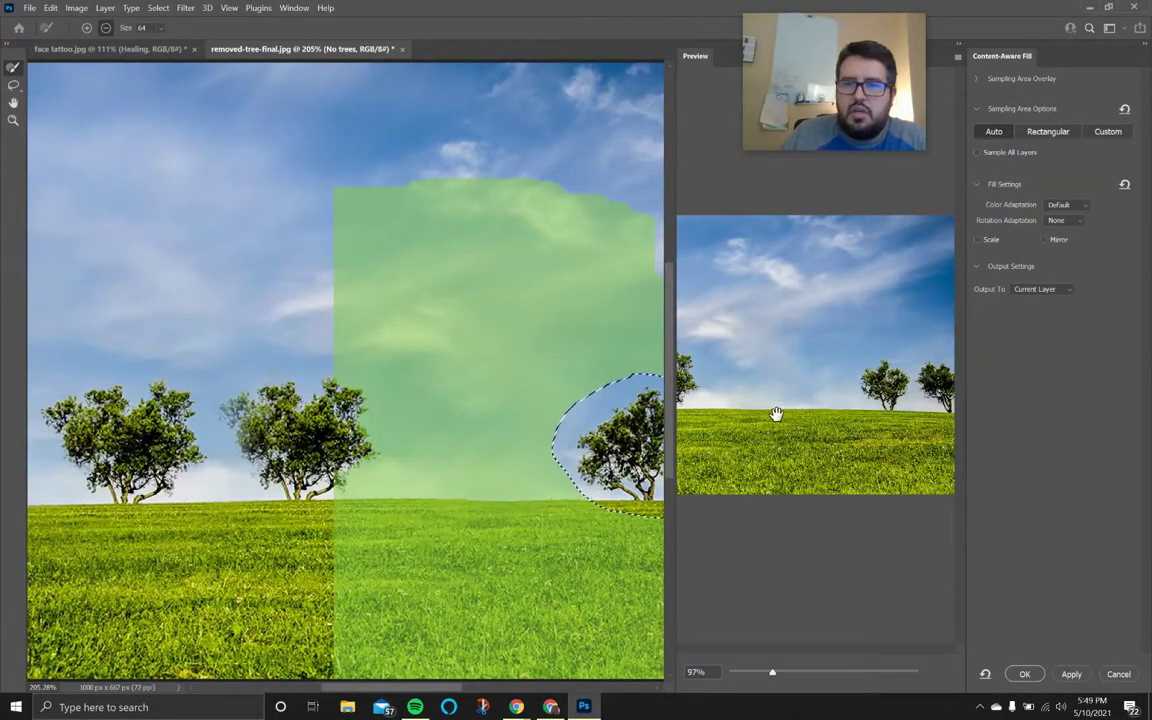
{"action": "mouse_move", "coordinate": [772, 672]}
{"action": "left_mouse_down"}
{"action": "mouse_move", "coordinate": [800, 677]}
{"action": "mouse_move", "coordinate": [746, 675]}
{"action": "mouse_move", "coordinate": [784, 675]}
{"action": "mouse_move", "coordinate": [766, 674]}
{"action": "left_mouse_up"}
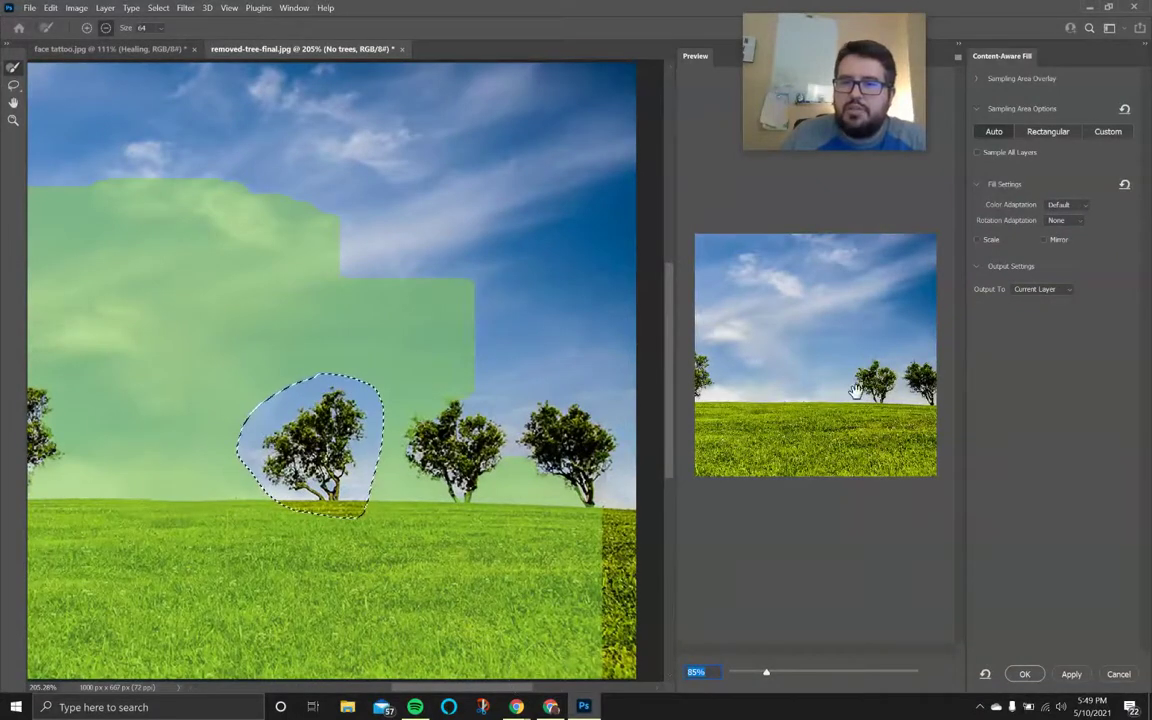
{"action": "mouse_move", "coordinate": [766, 672]}
{"action": "left_mouse_down"}
{"action": "mouse_move", "coordinate": [856, 667]}
{"action": "mouse_move", "coordinate": [758, 672]}
{"action": "mouse_move", "coordinate": [771, 672]}
{"action": "left_mouse_up"}
{"action": "left_click", "coordinate": [1023, 675]}
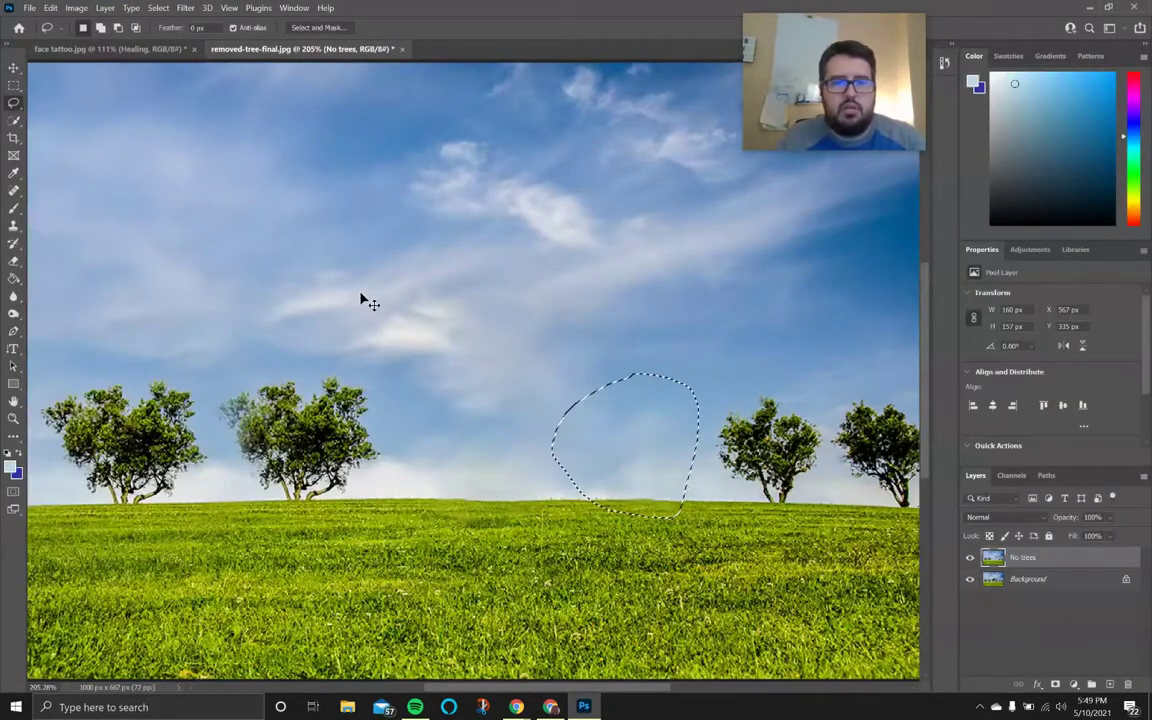
Step: Deselect and lasso the two leftmost trees together for a Content-Aware Fill
{"action": "key", "text": "ctrl+d"}
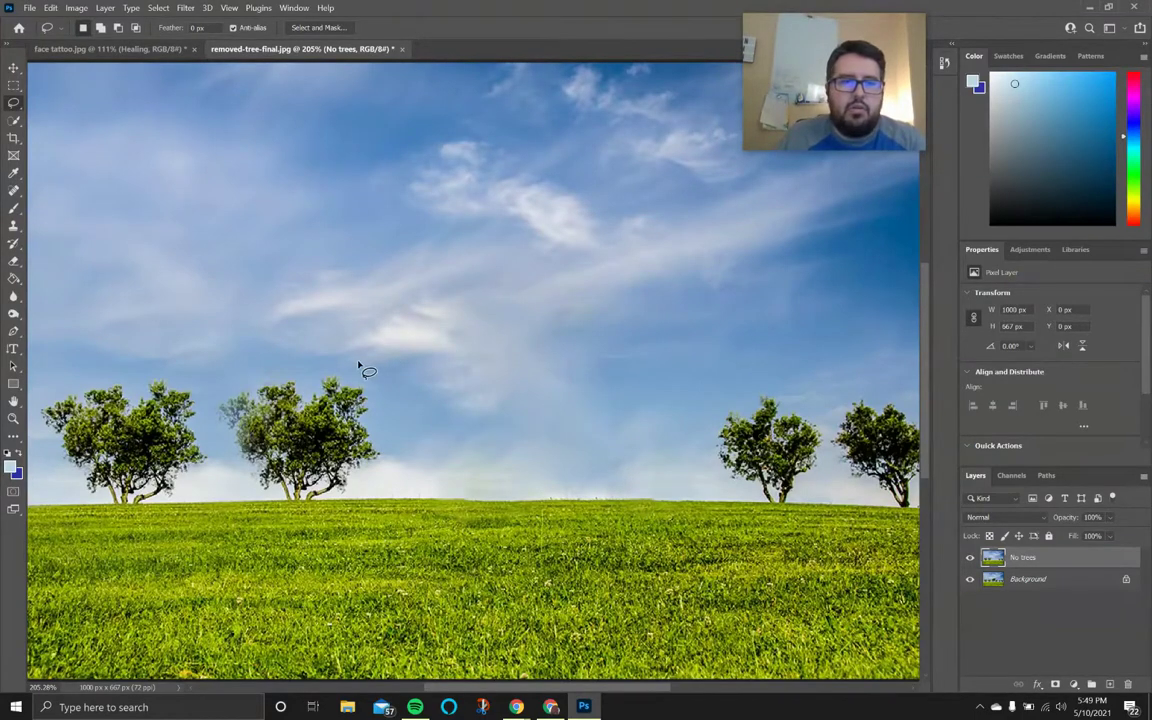
{"action": "mouse_move", "coordinate": [363, 360]}
{"action": "left_mouse_down"}
{"action": "mouse_move", "coordinate": [137, 354]}
{"action": "mouse_move", "coordinate": [36, 400]}
{"action": "left_mouse_up"}
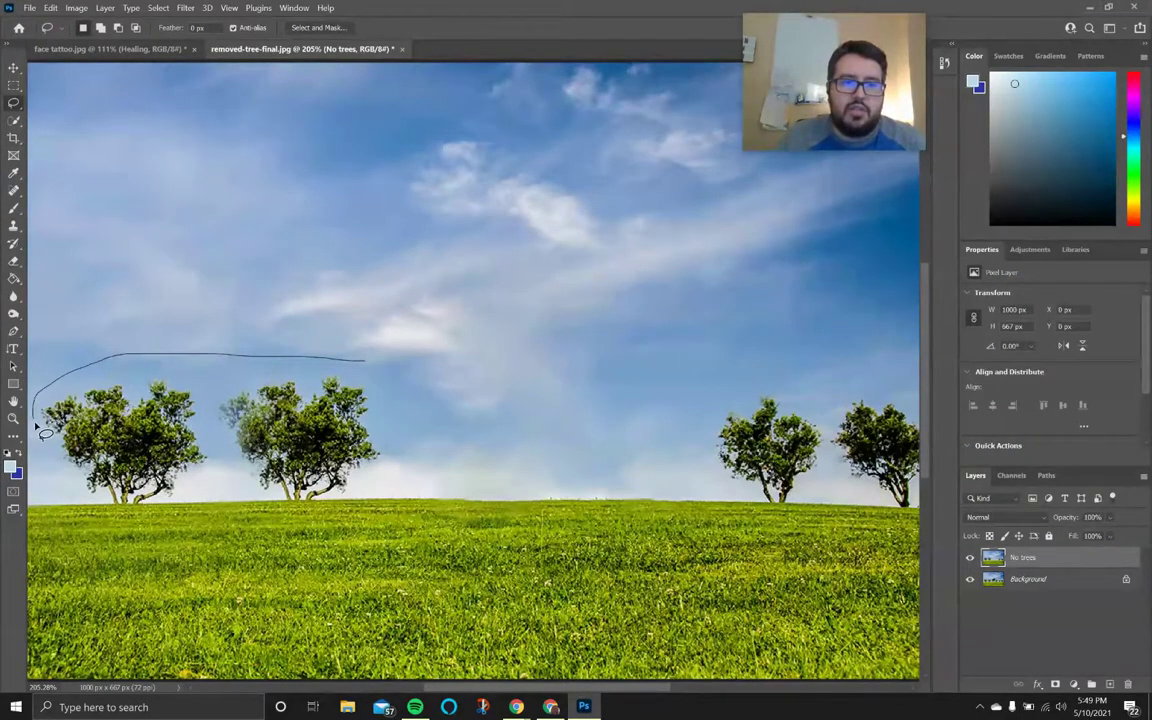
{"action": "left_click_drag", "start_coordinate": [97, 521], "coordinate": [337, 540]}
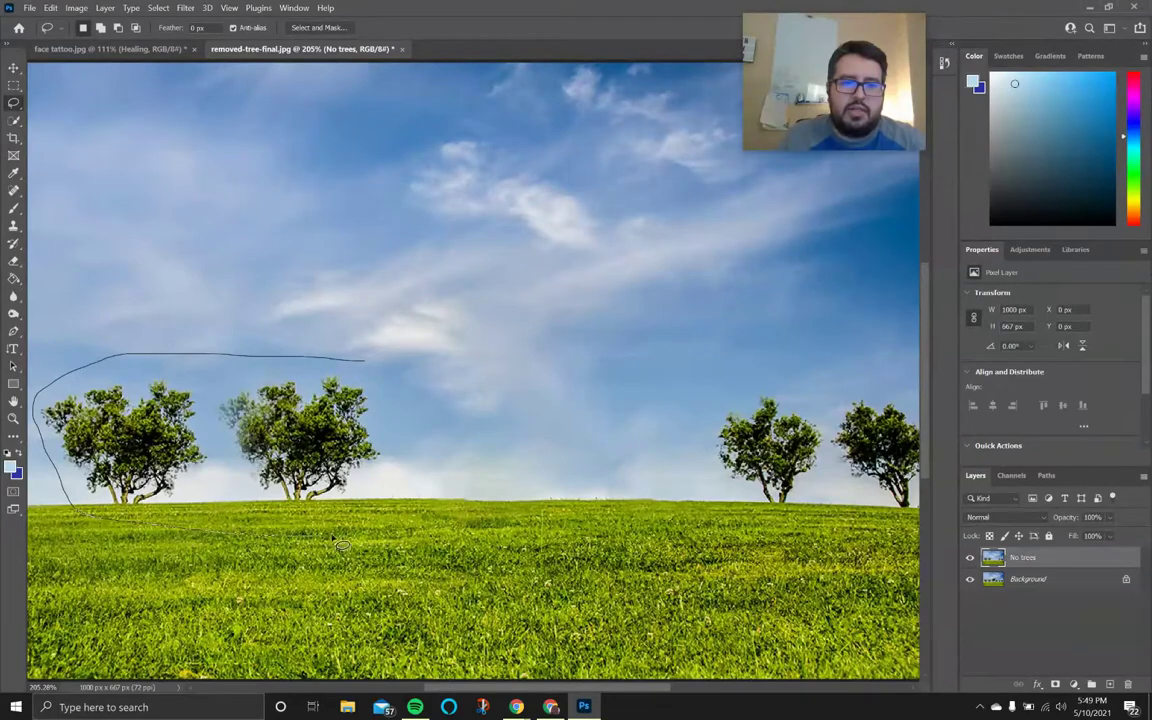
{"action": "mouse_move", "coordinate": [384, 488]}
{"action": "left_mouse_down"}
{"action": "mouse_move", "coordinate": [399, 451]}
{"action": "mouse_move", "coordinate": [395, 397]}
{"action": "mouse_move", "coordinate": [363, 360]}
{"action": "left_mouse_up"}
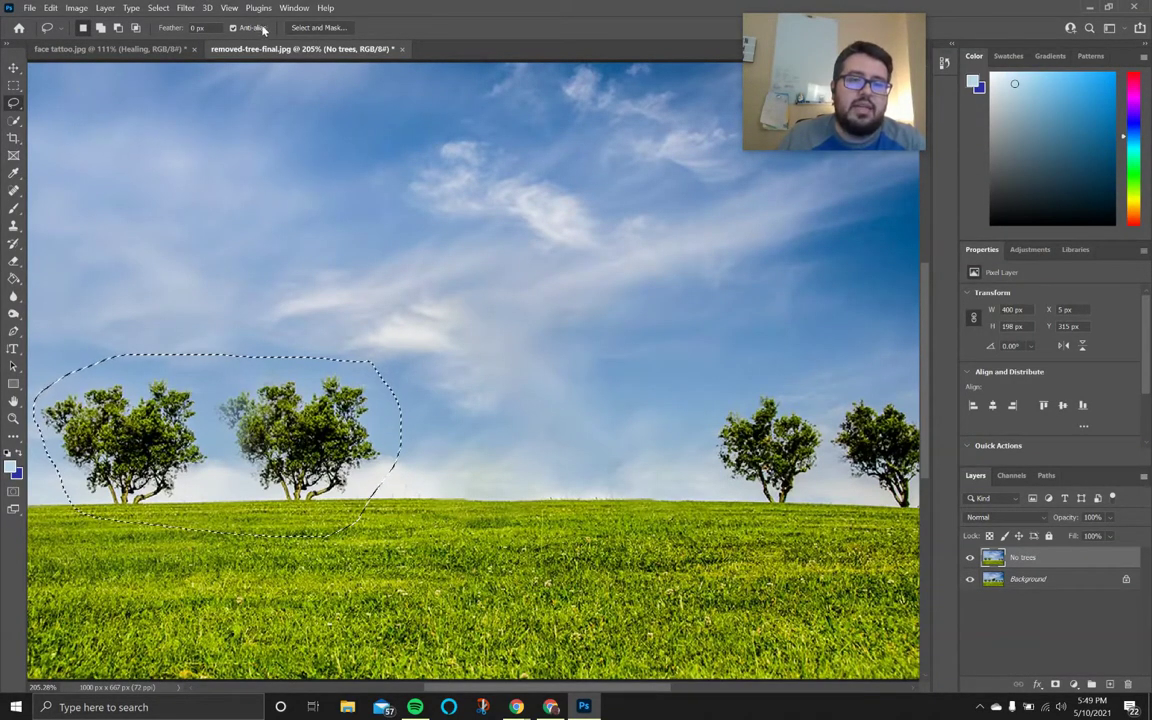
{"action": "left_click", "coordinate": [50, 8]}
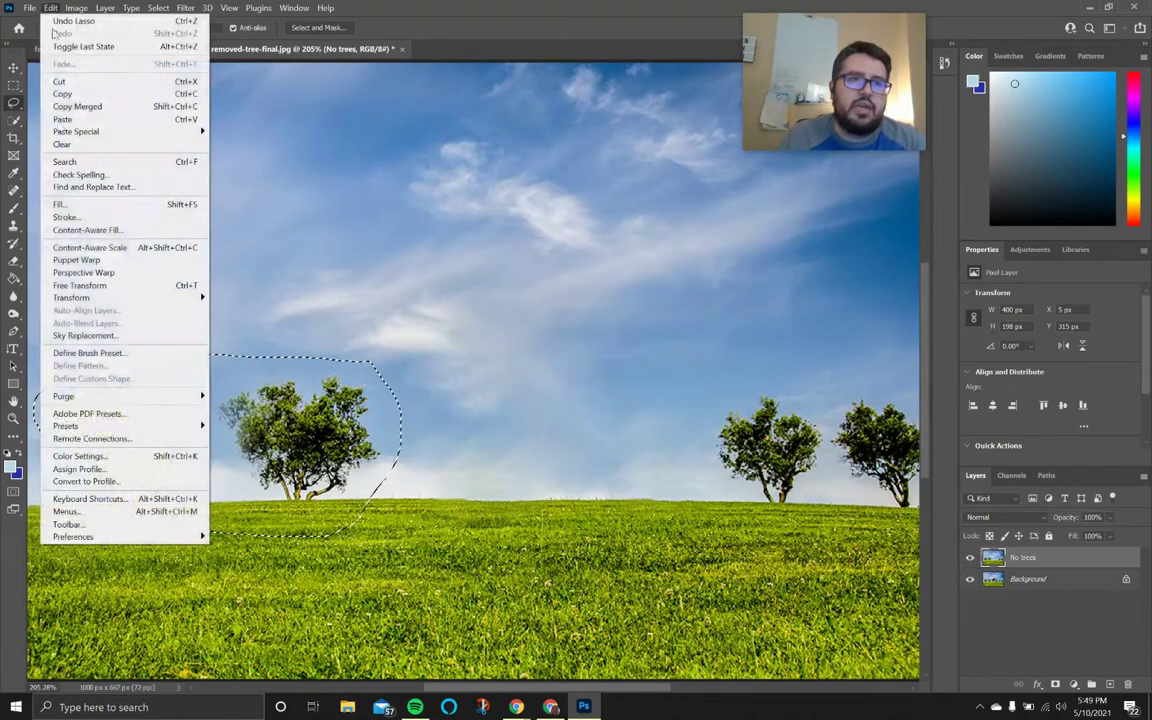
{"action": "left_click", "coordinate": [87, 230]}
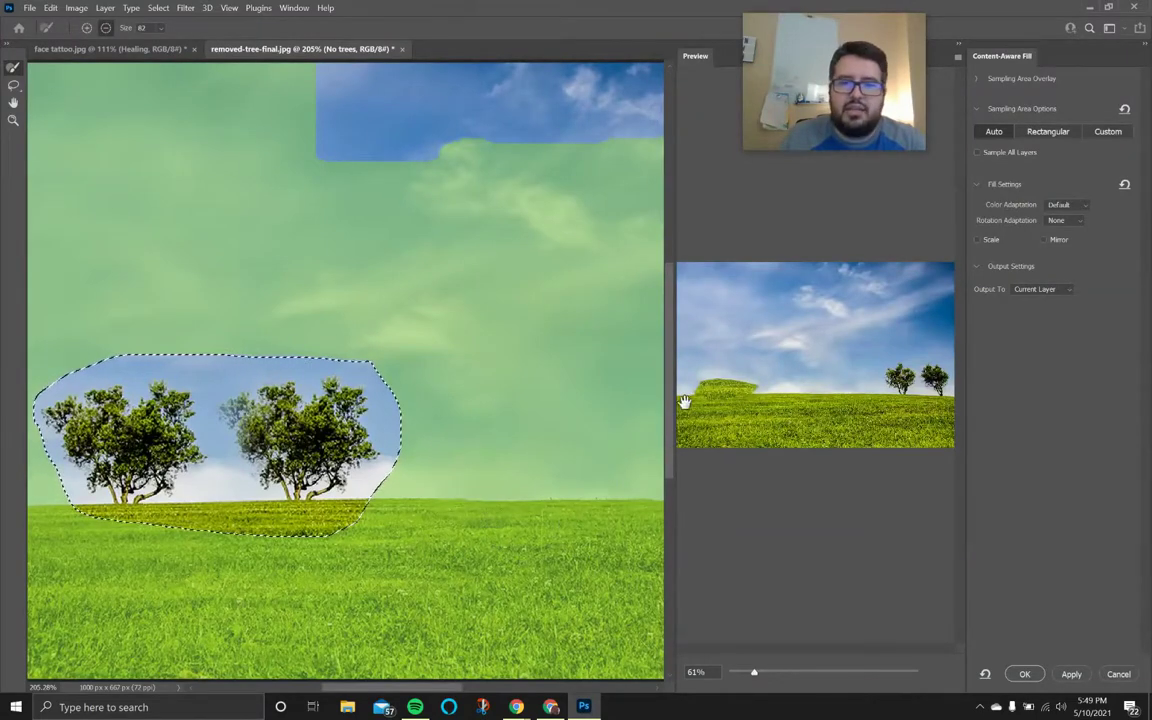
Step: Brush the grass out of the sampling area and apply the fill, leaving sky where the trees stood
{"action": "scroll", "coordinate": [752, 408], "scroll_direction": "up", "scroll_amount": 3}
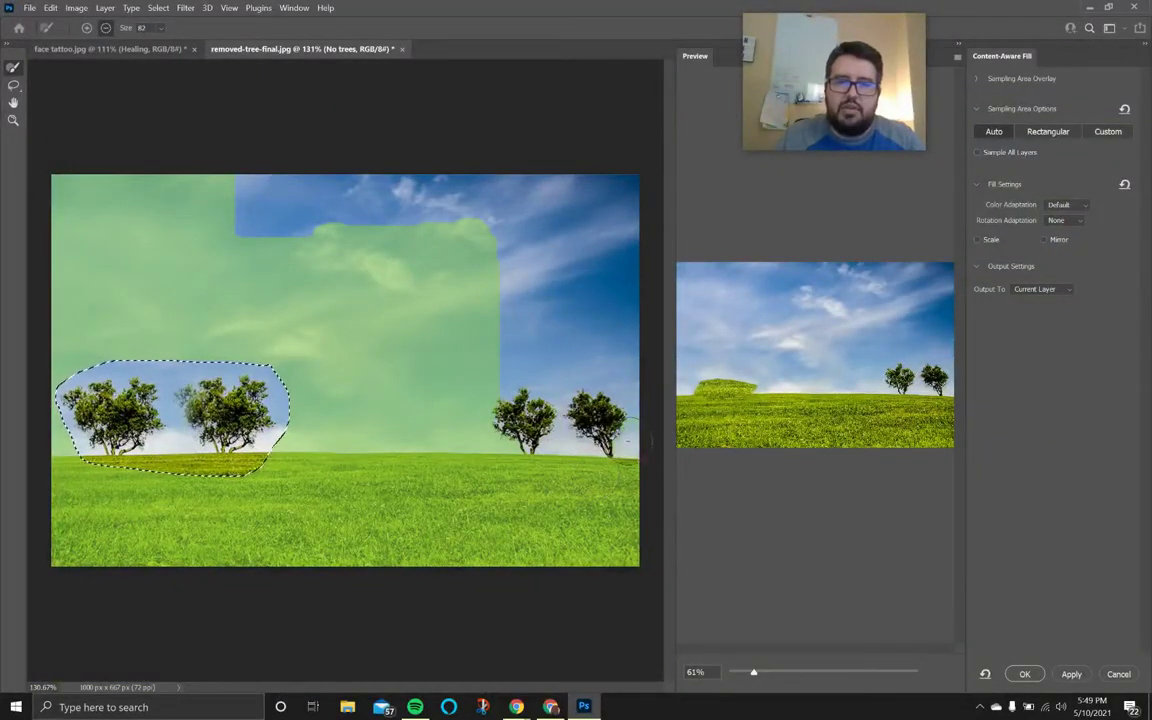
{"action": "mouse_move", "coordinate": [532, 421]}
{"action": "left_mouse_down"}
{"action": "mouse_move", "coordinate": [488, 419]}
{"action": "mouse_move", "coordinate": [490, 404]}
{"action": "left_mouse_up"}
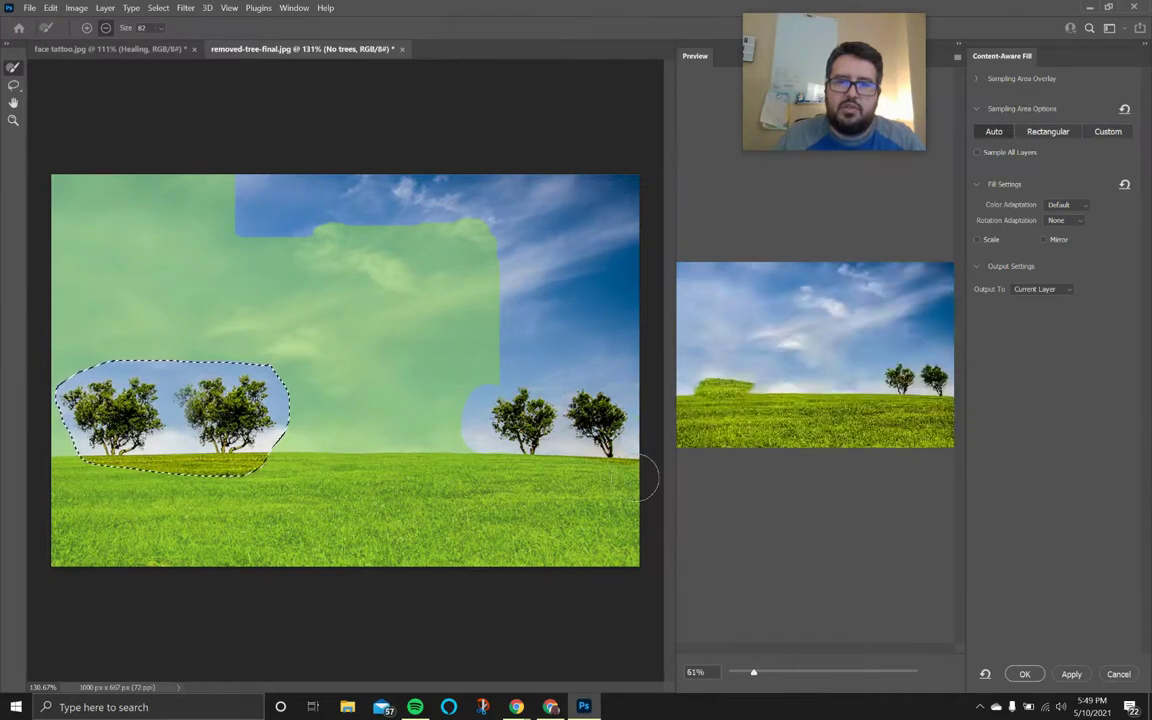
{"action": "left_click_drag", "start_coordinate": [640, 480], "coordinate": [300, 476]}
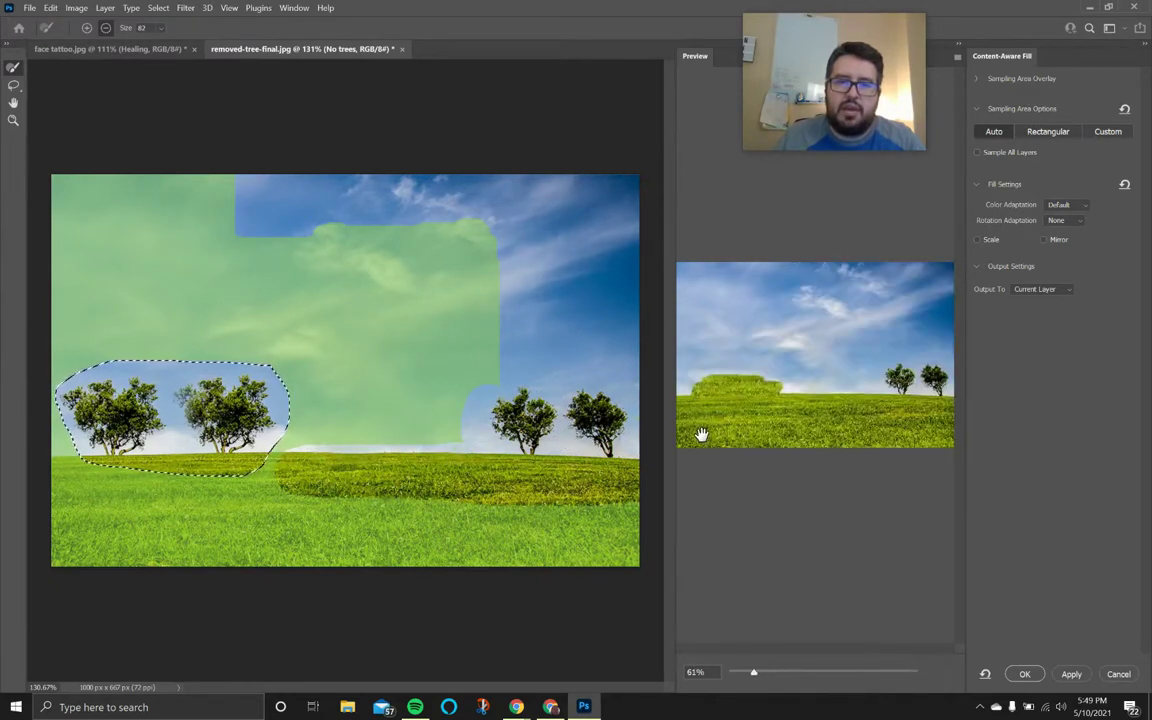
{"action": "mouse_move", "coordinate": [616, 566]}
{"action": "left_mouse_down"}
{"action": "mouse_move", "coordinate": [638, 509]}
{"action": "mouse_move", "coordinate": [612, 527]}
{"action": "mouse_move", "coordinate": [337, 602]}
{"action": "mouse_move", "coordinate": [518, 575]}
{"action": "mouse_move", "coordinate": [190, 520]}
{"action": "left_mouse_up"}
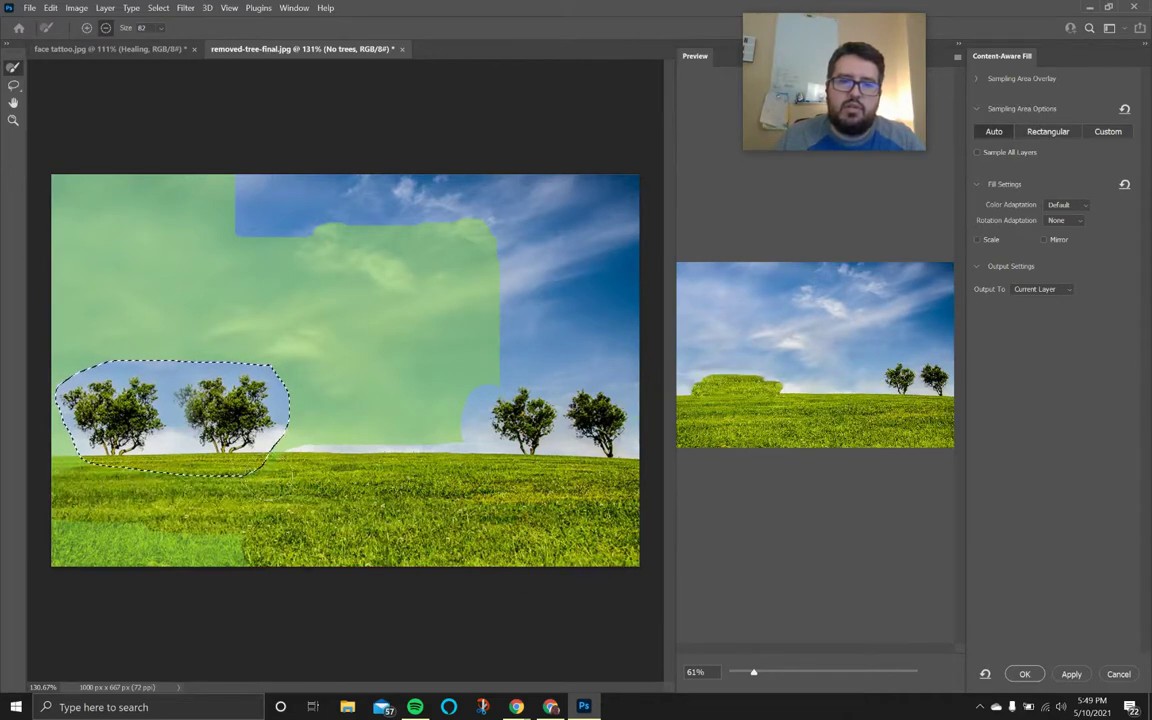
{"action": "mouse_move", "coordinate": [45, 520]}
{"action": "left_mouse_down"}
{"action": "mouse_move", "coordinate": [55, 540]}
{"action": "mouse_move", "coordinate": [226, 553]}
{"action": "mouse_move", "coordinate": [253, 512]}
{"action": "left_mouse_up"}
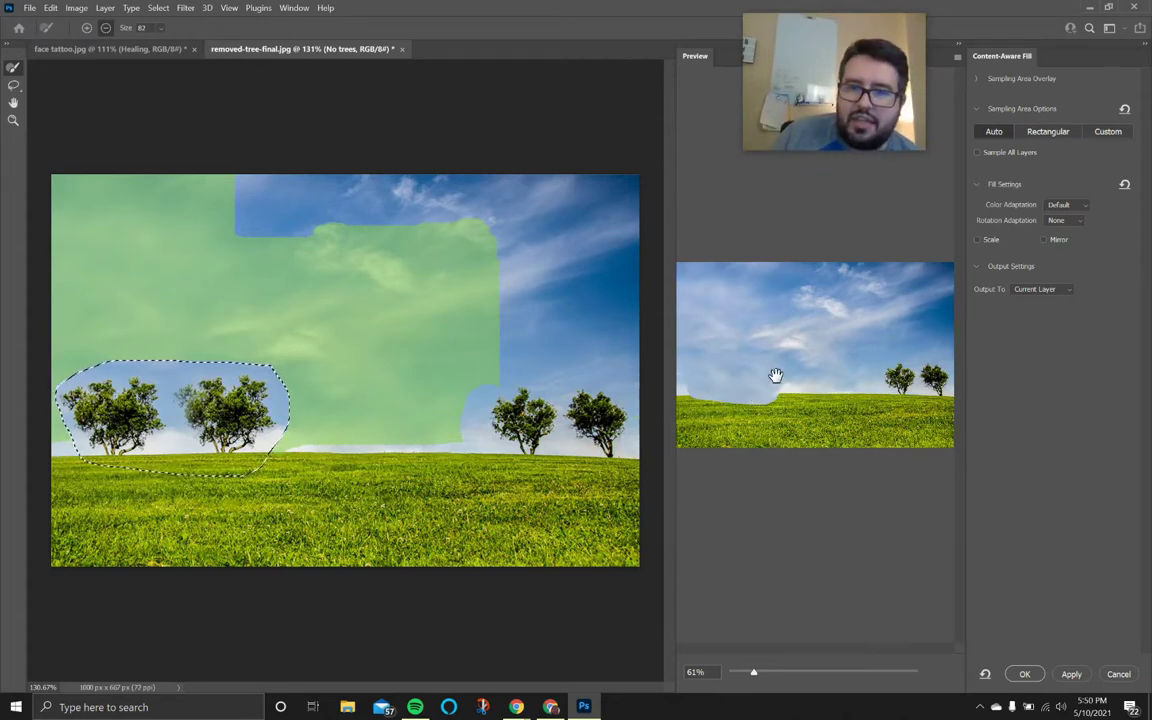
{"action": "left_click", "coordinate": [1024, 674]}
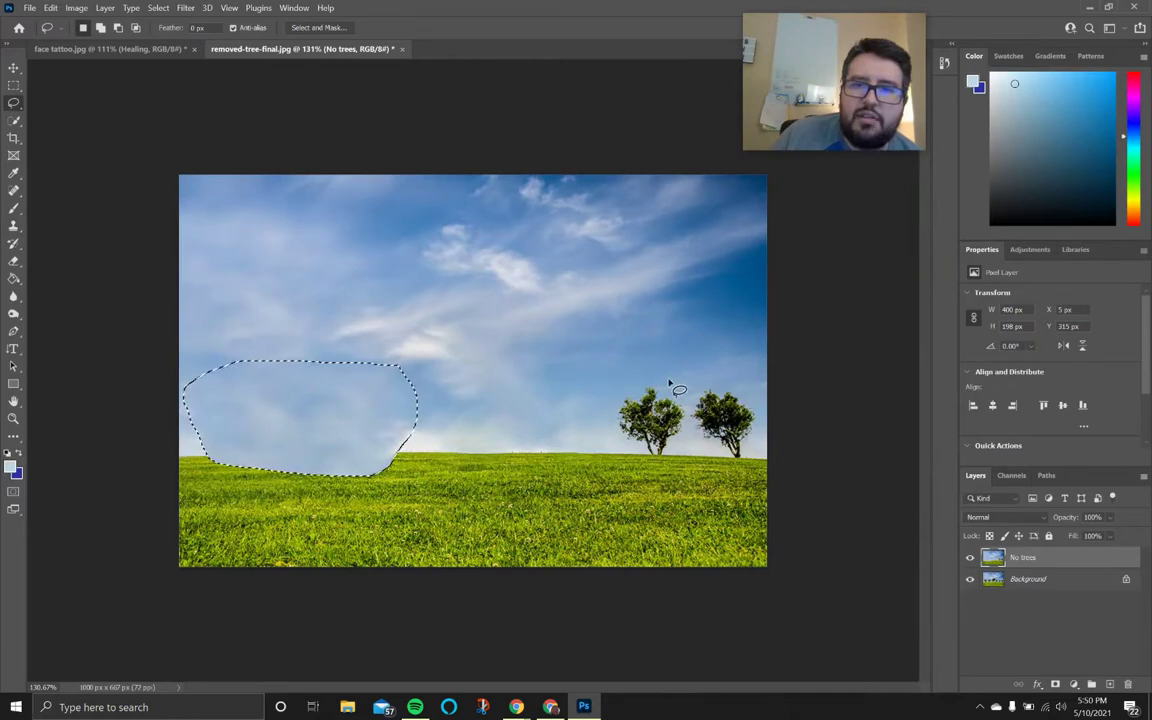
Step: Lasso the two right-hand trees and content-aware fill them, excluding horizon and lower grass from sampling
{"action": "mouse_move", "coordinate": [669, 380]}
{"action": "left_mouse_down"}
{"action": "mouse_move", "coordinate": [607, 405]}
{"action": "mouse_move", "coordinate": [604, 446]}
{"action": "mouse_move", "coordinate": [650, 480]}
{"action": "mouse_move", "coordinate": [765, 475]}
{"action": "mouse_move", "coordinate": [778, 442]}
{"action": "mouse_move", "coordinate": [733, 381]}
{"action": "mouse_move", "coordinate": [667, 379]}
{"action": "left_mouse_up"}
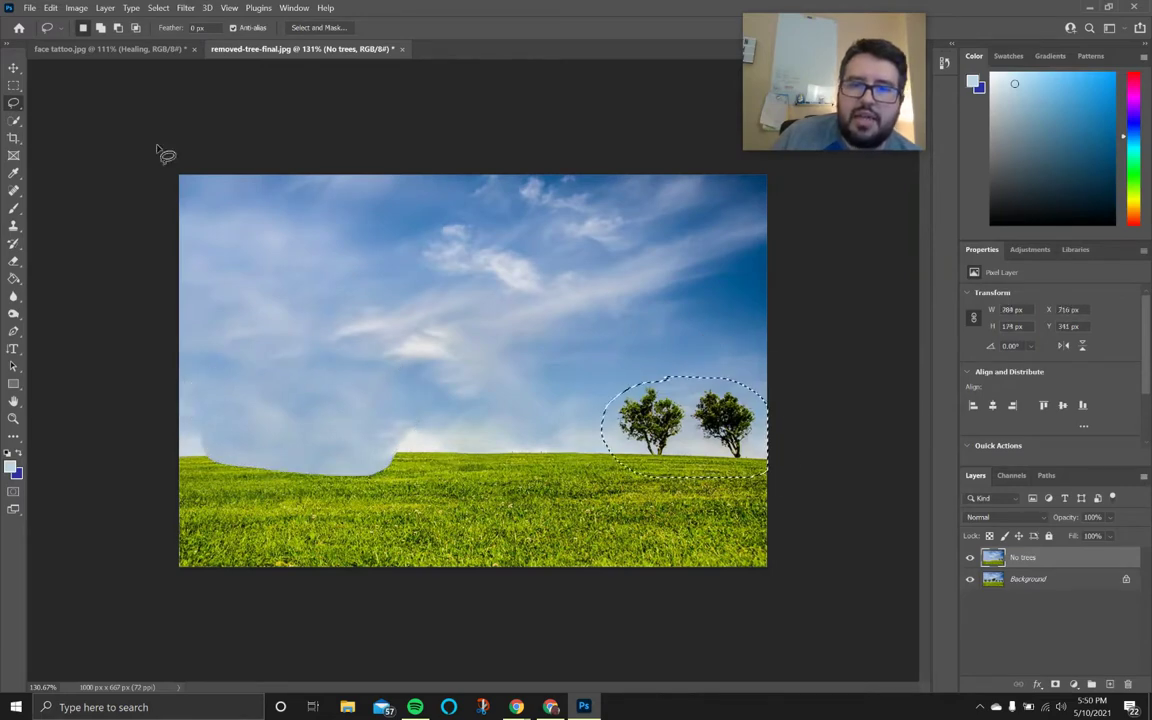
{"action": "left_click", "coordinate": [50, 8]}
{"action": "left_click", "coordinate": [80, 230]}
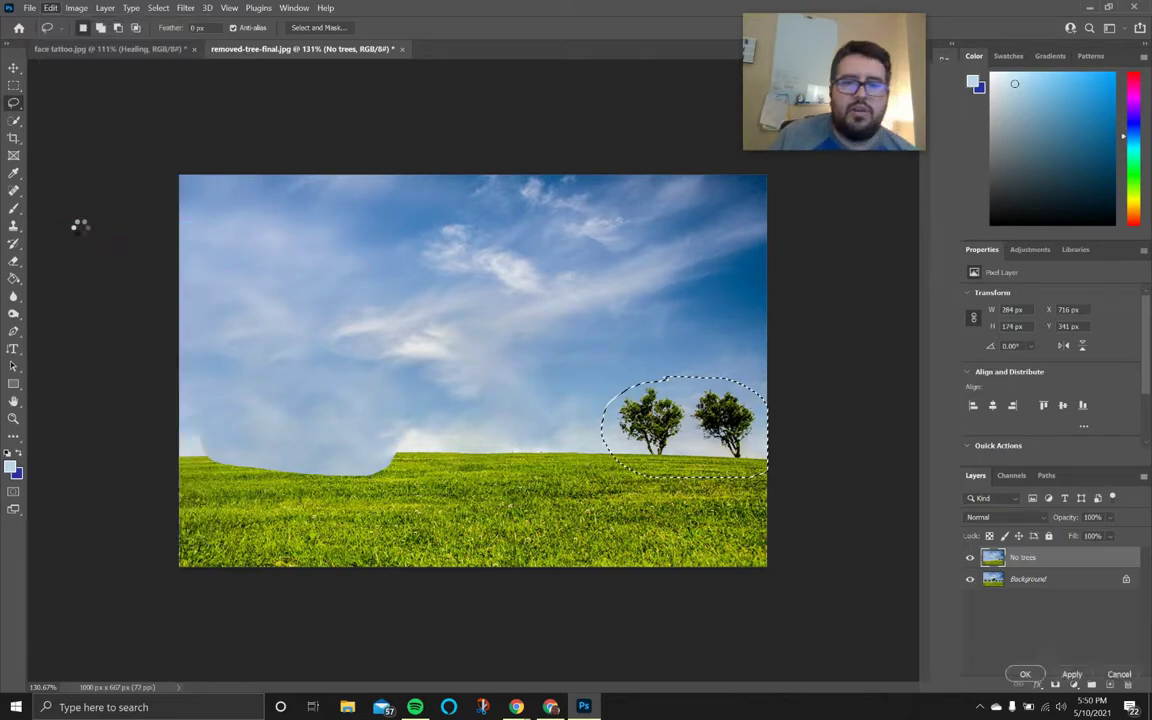
{"action": "scroll", "coordinate": [797, 393], "scroll_direction": "up", "scroll_amount": 1}
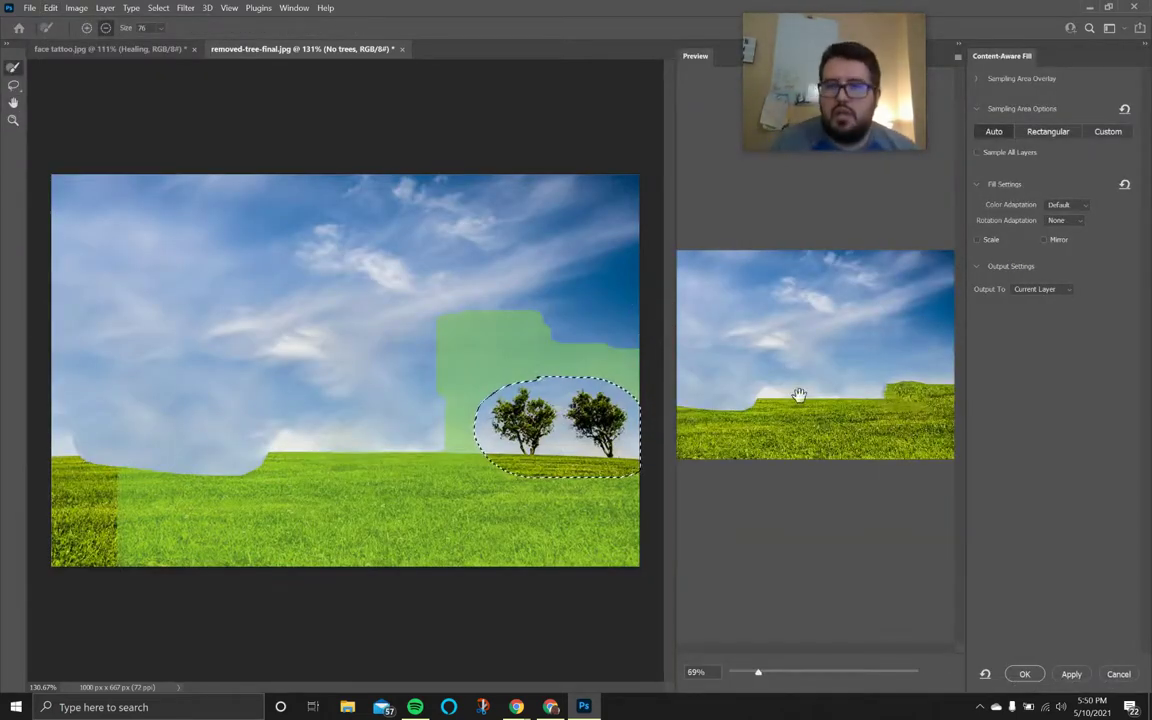
{"action": "left_click_drag", "start_coordinate": [600, 445], "coordinate": [270, 440]}
{"action": "mouse_move", "coordinate": [665, 487]}
{"action": "left_mouse_down"}
{"action": "mouse_move", "coordinate": [476, 568]}
{"action": "mouse_move", "coordinate": [669, 557]}
{"action": "mouse_move", "coordinate": [24, 465]}
{"action": "left_mouse_up"}
{"action": "left_click_drag", "start_coordinate": [82, 565], "coordinate": [426, 575]}
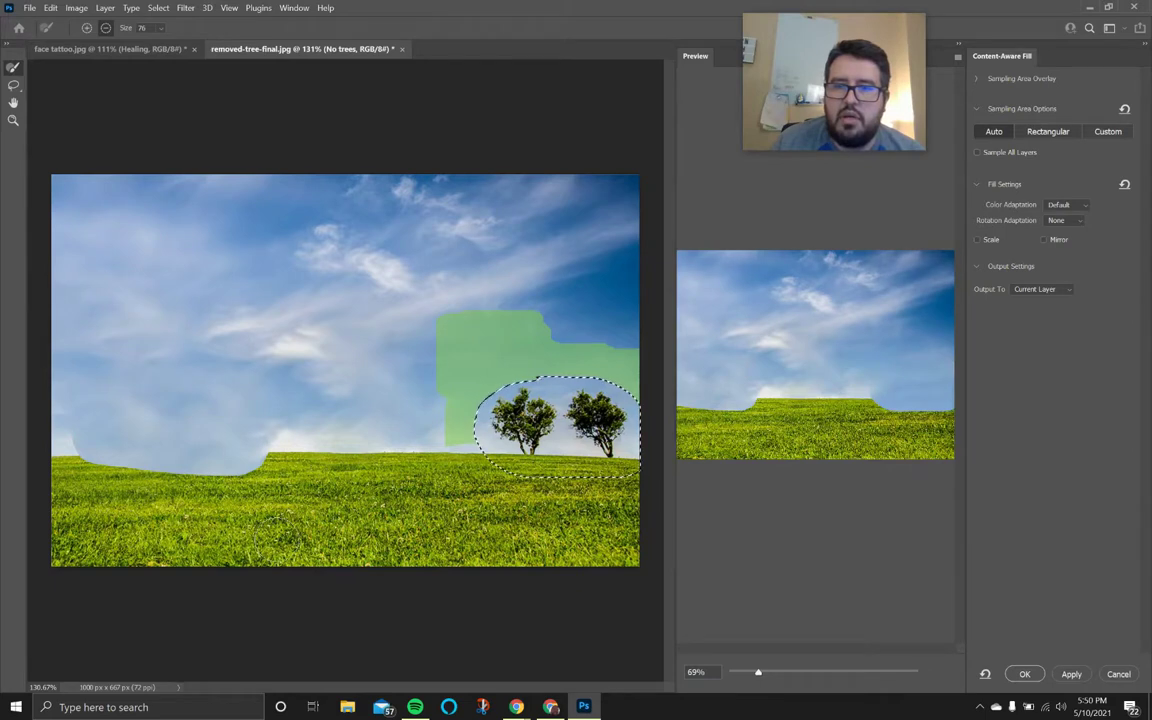
{"action": "left_click", "coordinate": [1039, 676]}
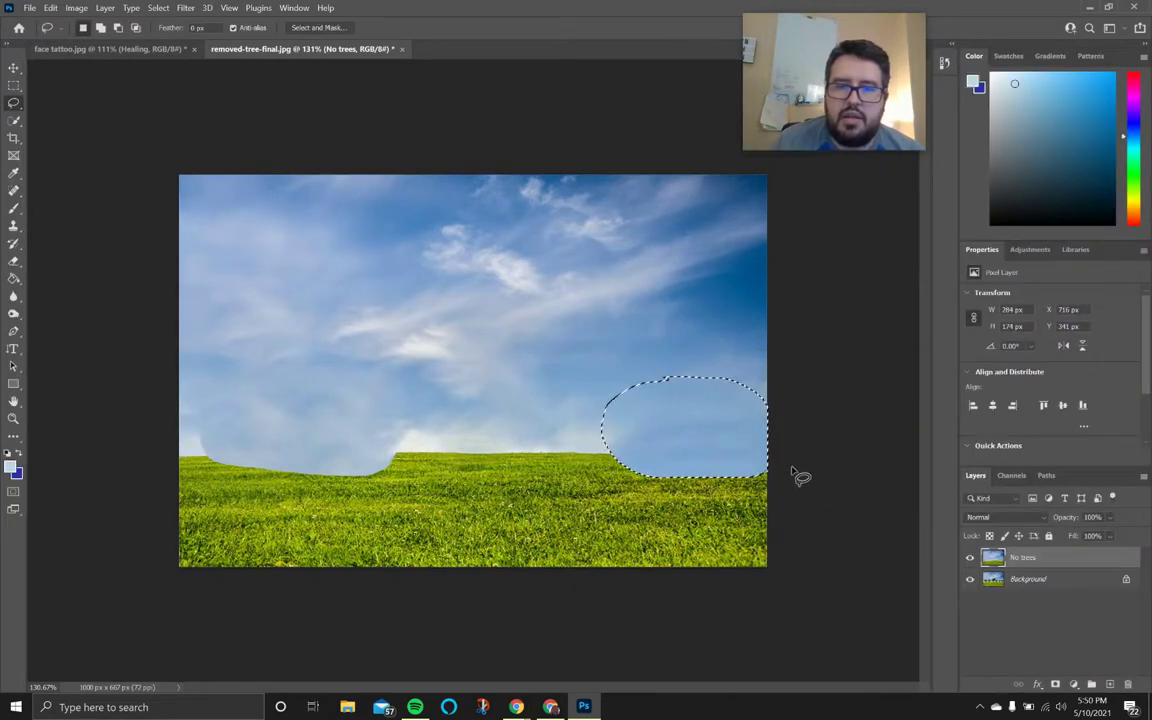
Step: Lasso the middle grass mound and Content-Aware Fill it with sky, excluding the grass from sampling
{"action": "key", "text": "ctrl+d"}
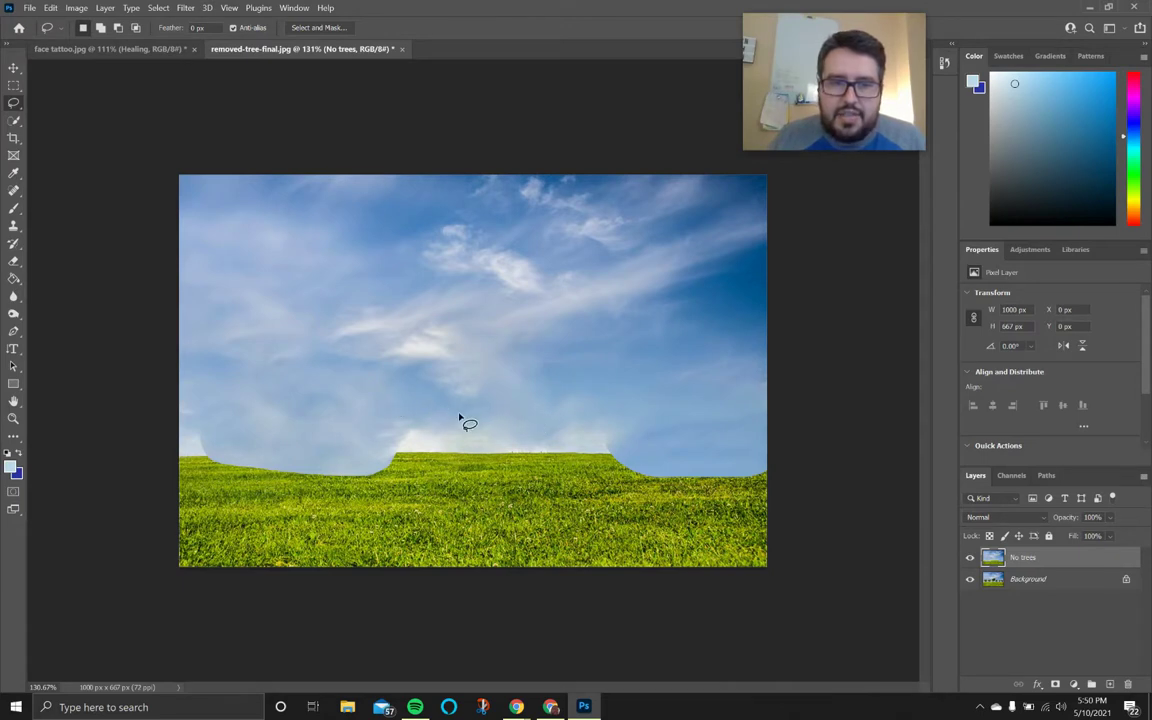
{"action": "mouse_move", "coordinate": [460, 415]}
{"action": "left_mouse_down"}
{"action": "mouse_move", "coordinate": [382, 433]}
{"action": "mouse_move", "coordinate": [379, 448]}
{"action": "mouse_move", "coordinate": [606, 470]}
{"action": "mouse_move", "coordinate": [641, 450]}
{"action": "mouse_move", "coordinate": [600, 430]}
{"action": "mouse_move", "coordinate": [452, 416]}
{"action": "left_mouse_up"}
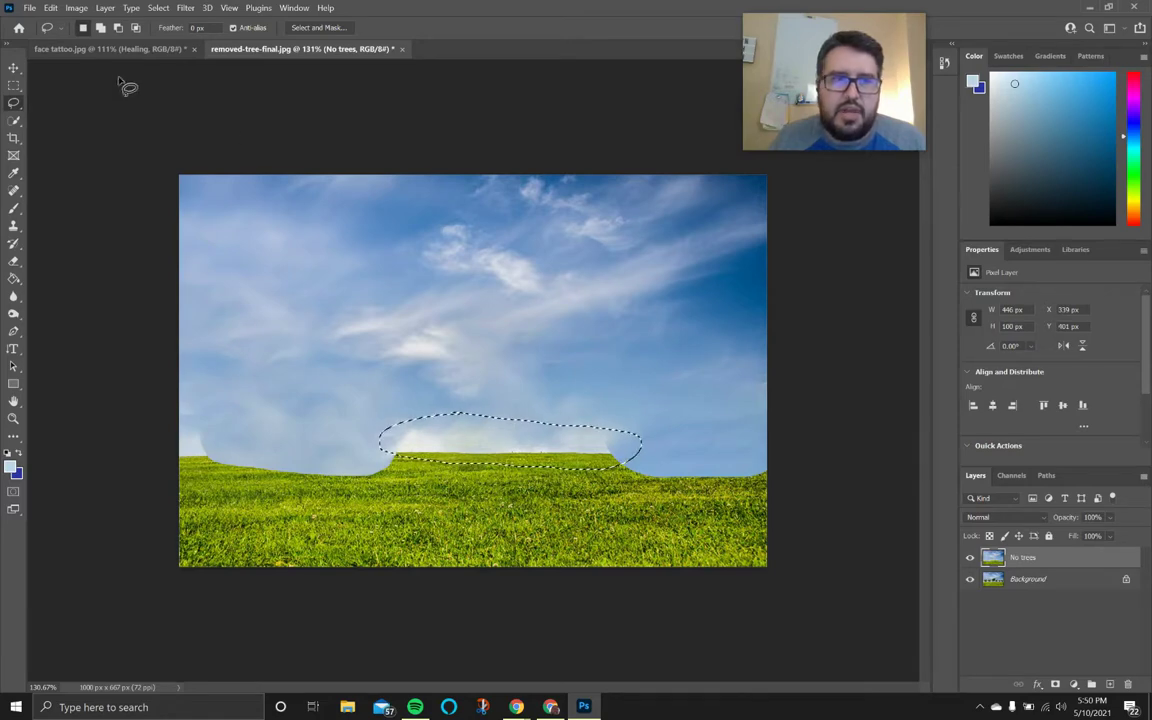
{"action": "left_click", "coordinate": [50, 7]}
{"action": "left_click", "coordinate": [87, 230]}
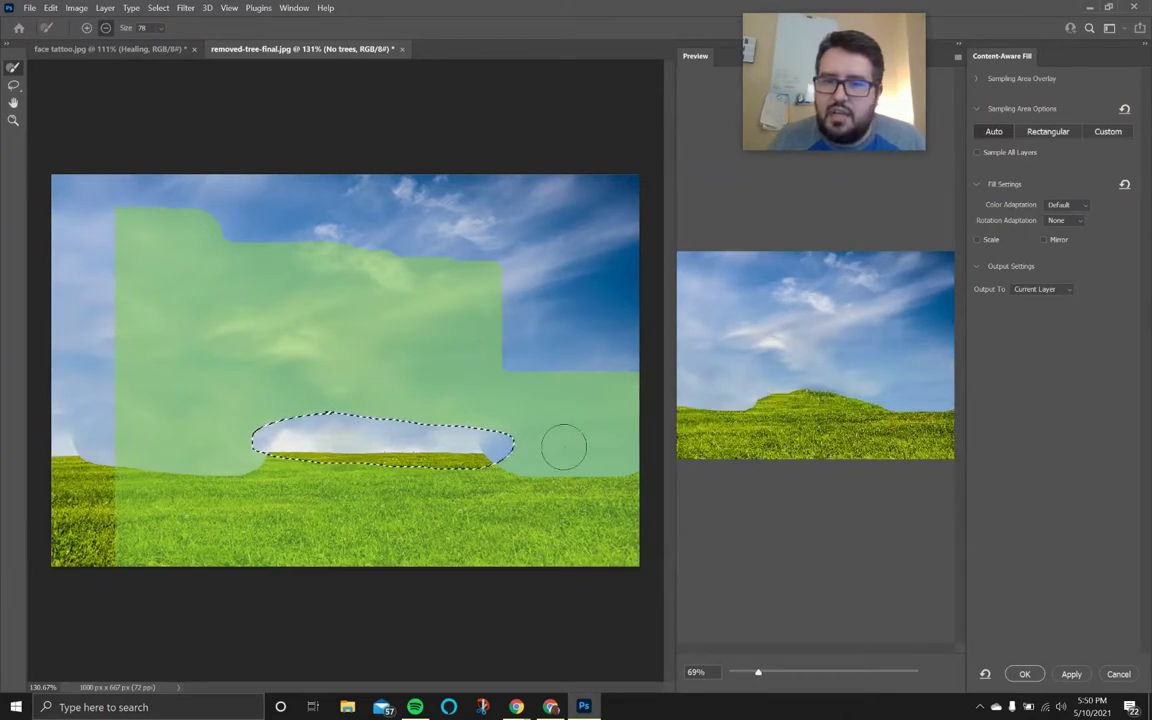
{"action": "mouse_move", "coordinate": [625, 460]}
{"action": "left_mouse_down"}
{"action": "mouse_move", "coordinate": [340, 436]}
{"action": "mouse_move", "coordinate": [110, 435]}
{"action": "mouse_move", "coordinate": [135, 468]}
{"action": "mouse_move", "coordinate": [615, 478]}
{"action": "left_mouse_up"}
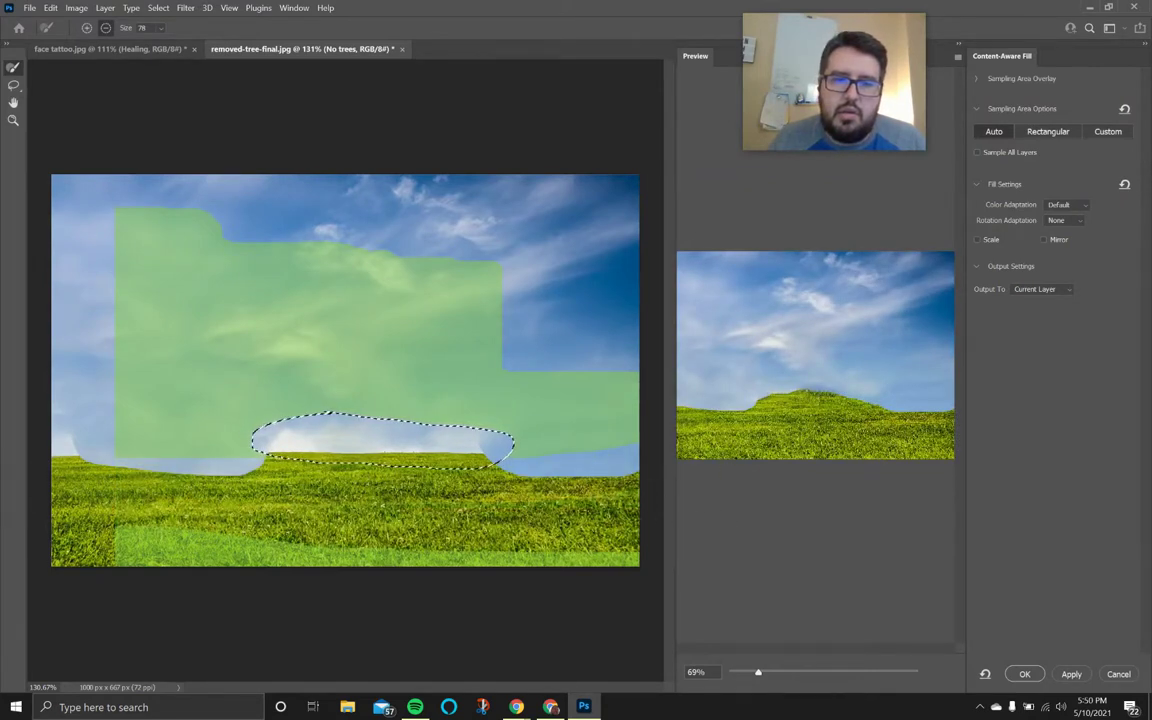
{"action": "left_click_drag", "start_coordinate": [630, 535], "coordinate": [110, 535]}
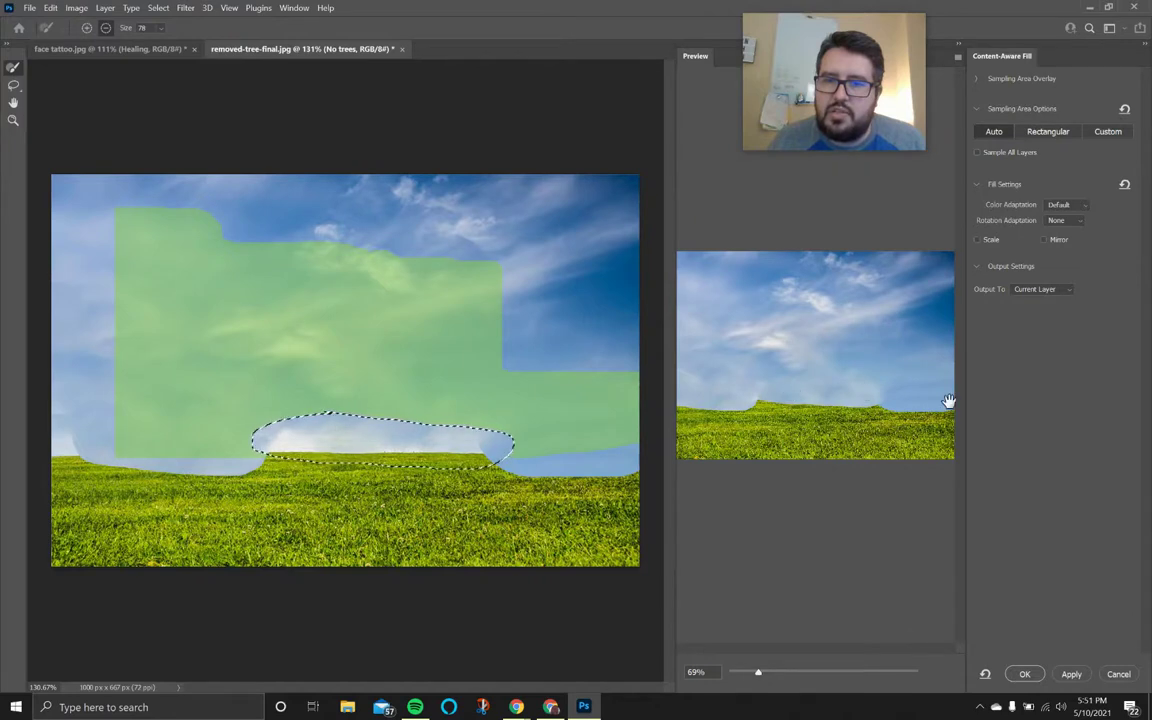
{"action": "left_click", "coordinate": [1025, 675]}
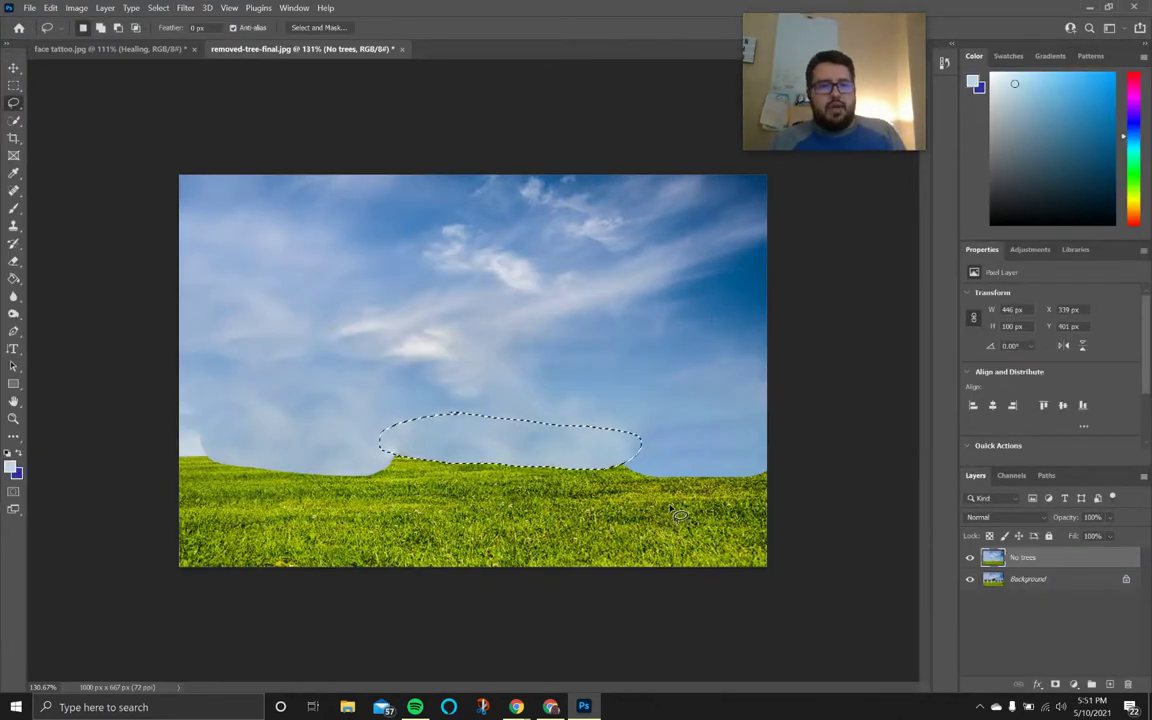
{"action": "key", "text": "ctrl+d"}
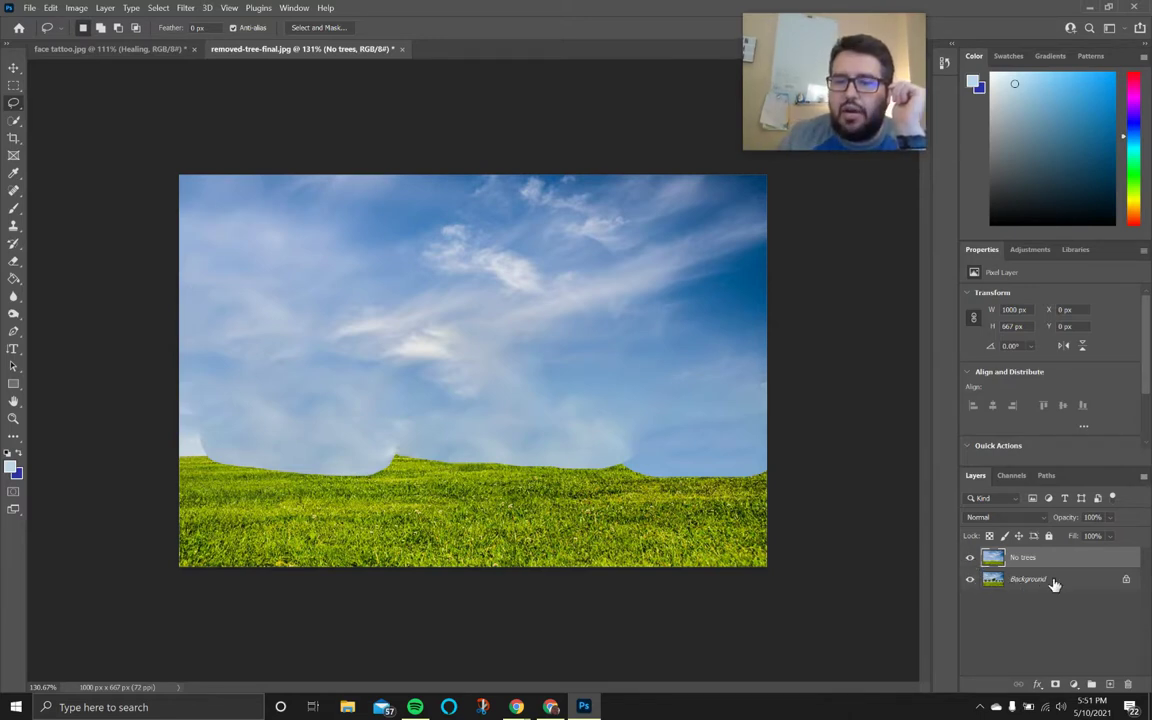
{"action": "left_click", "coordinate": [970, 560]}
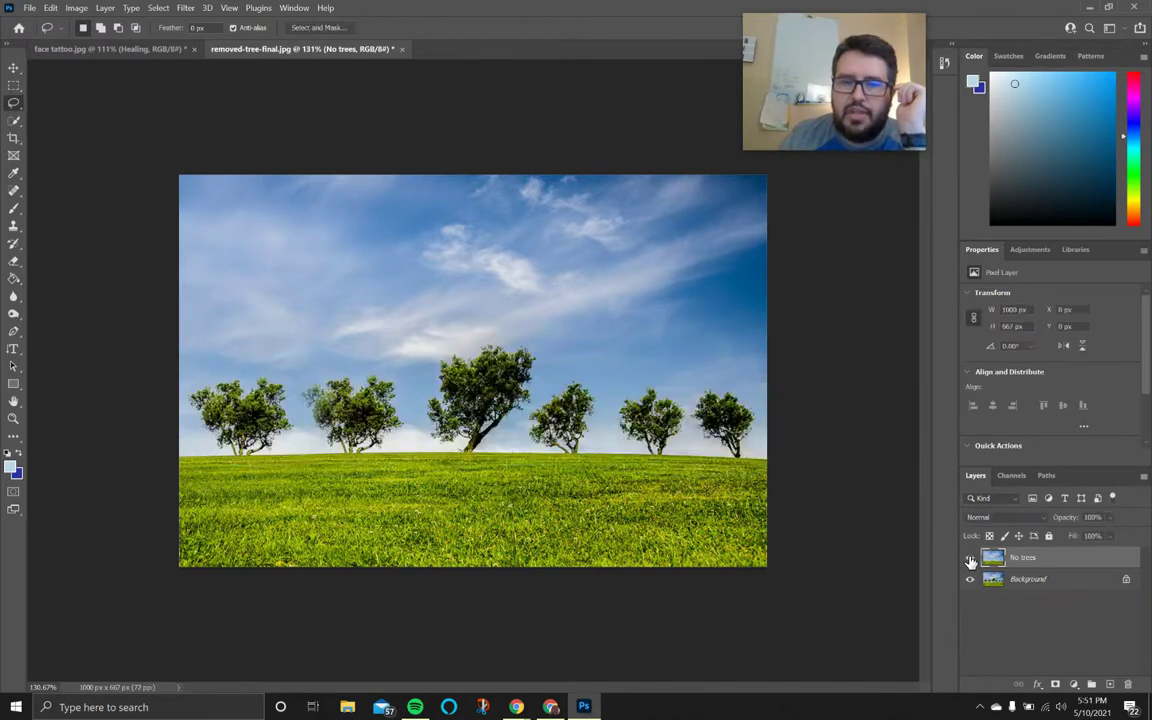
{"action": "left_click", "coordinate": [970, 560]}
{"action": "left_click", "coordinate": [970, 560]}
{"action": "left_click", "coordinate": [970, 560]}
{"action": "left_click", "coordinate": [970, 560]}
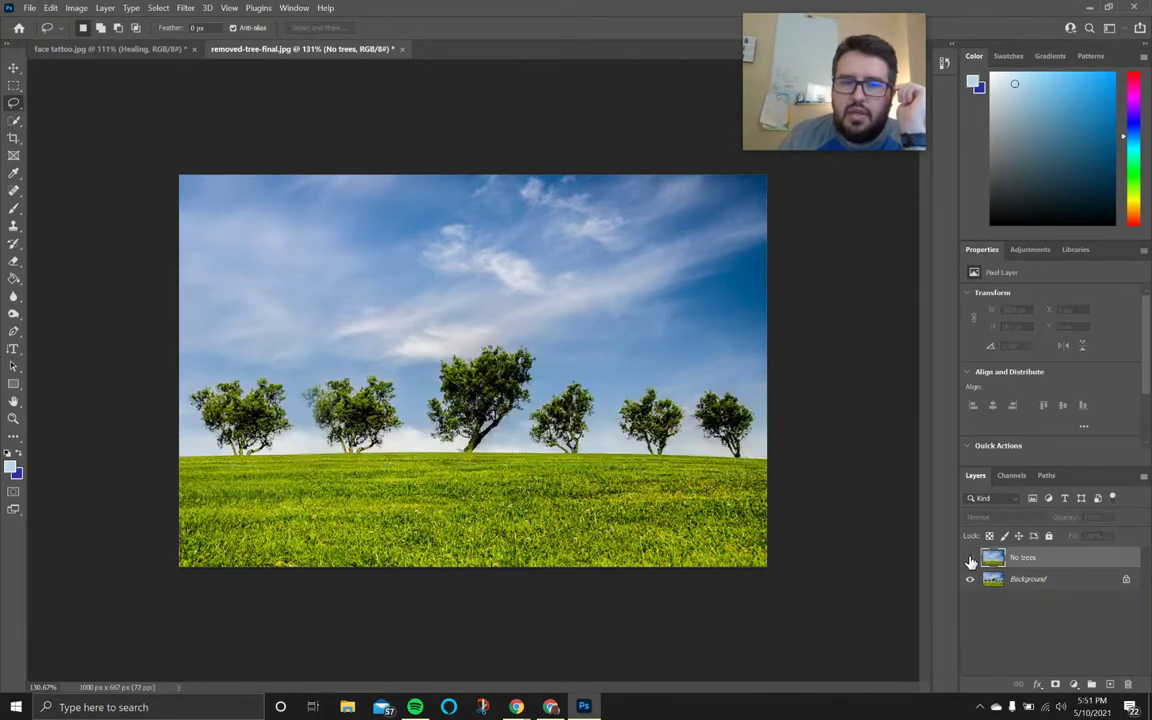
{"action": "left_click", "coordinate": [970, 560]}
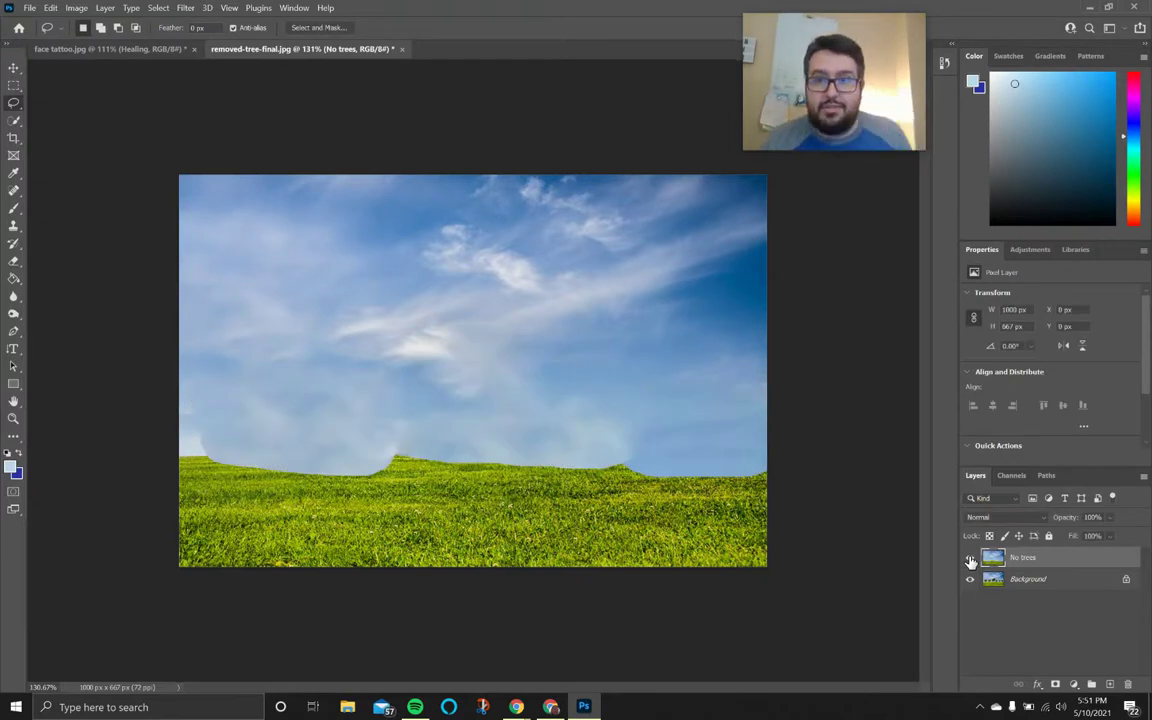
Step: Hide the No trees layer and select the Background layer
{"action": "left_click", "coordinate": [970, 560]}
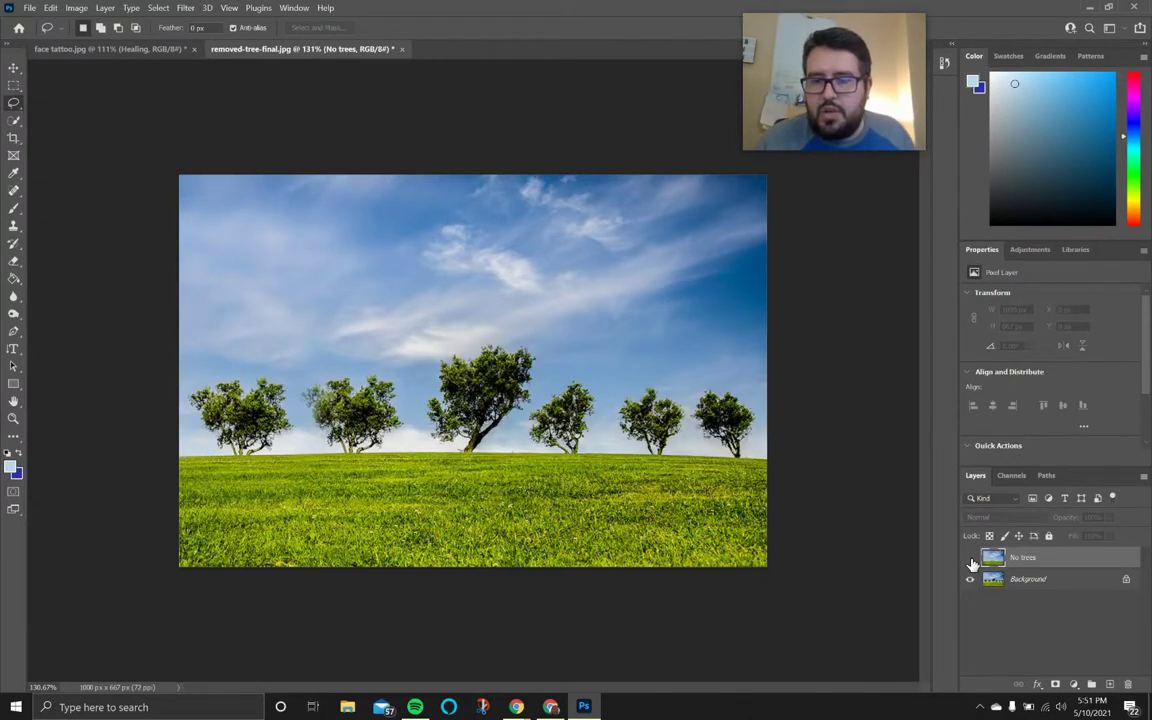
{"action": "left_click", "coordinate": [1061, 586]}
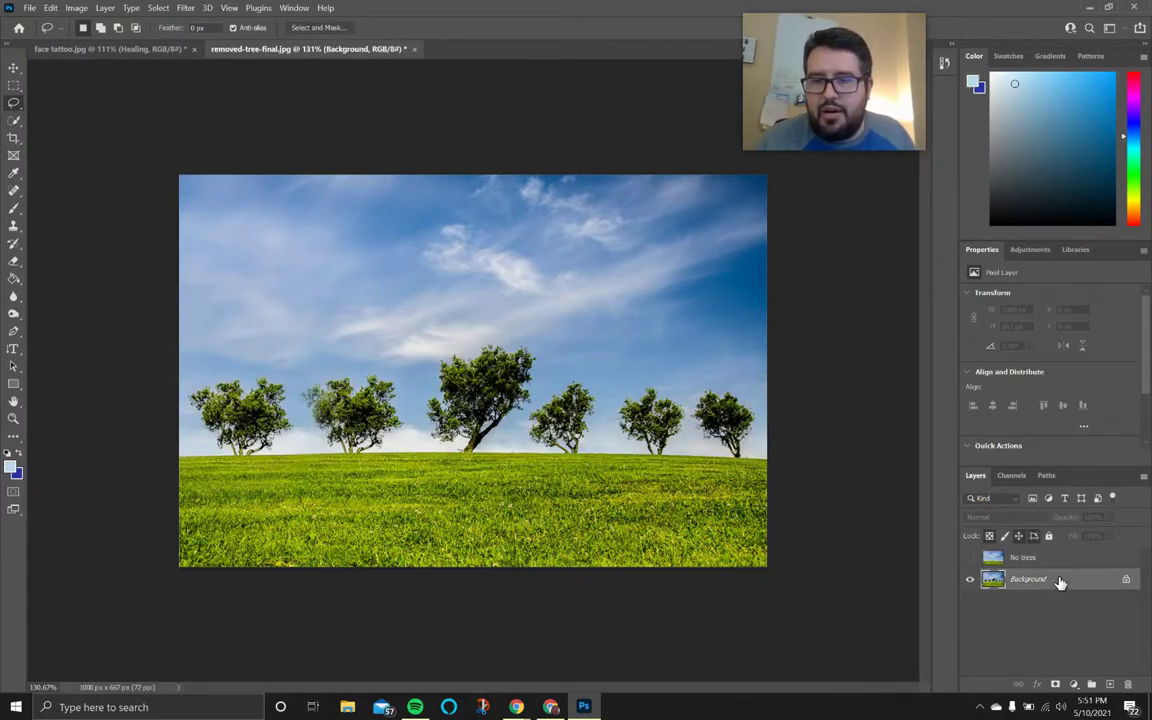
Step: Quick-select the grass field below the trees and copy it to a new Layer 1 with Ctrl+J
{"action": "left_click", "coordinate": [14, 122]}
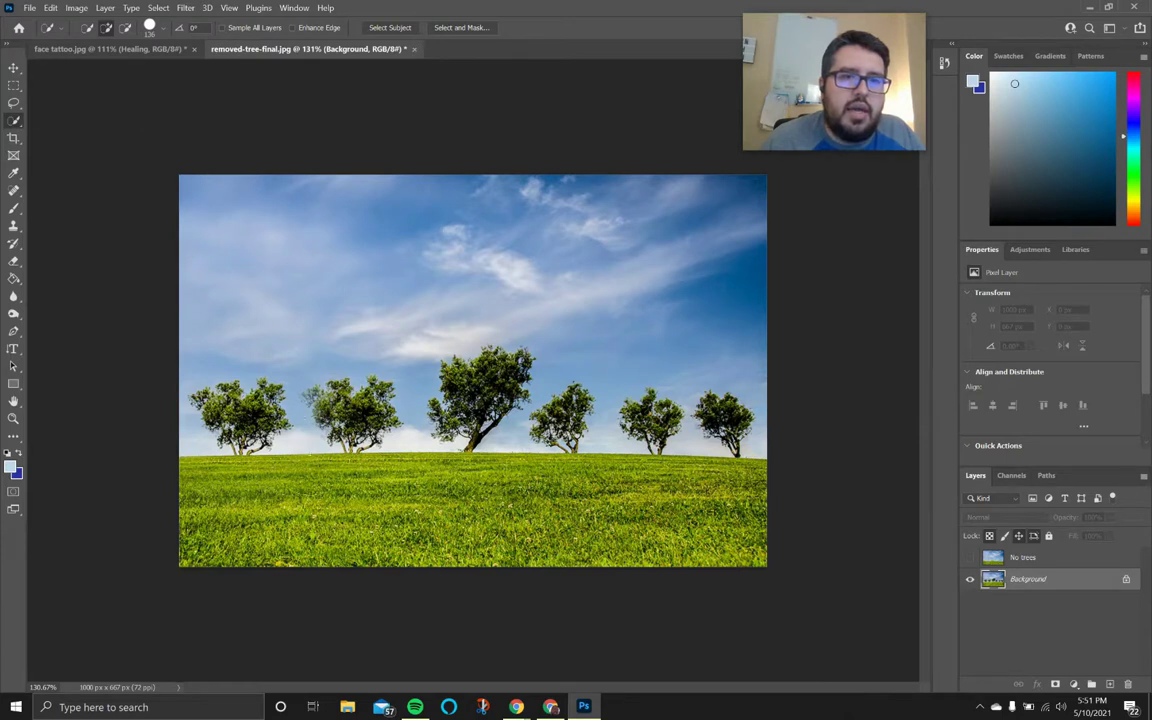
{"action": "mouse_move", "coordinate": [190, 490]}
{"action": "left_mouse_down"}
{"action": "mouse_move", "coordinate": [180, 430]}
{"action": "mouse_move", "coordinate": [555, 445]}
{"action": "mouse_move", "coordinate": [687, 479]}
{"action": "left_mouse_up"}
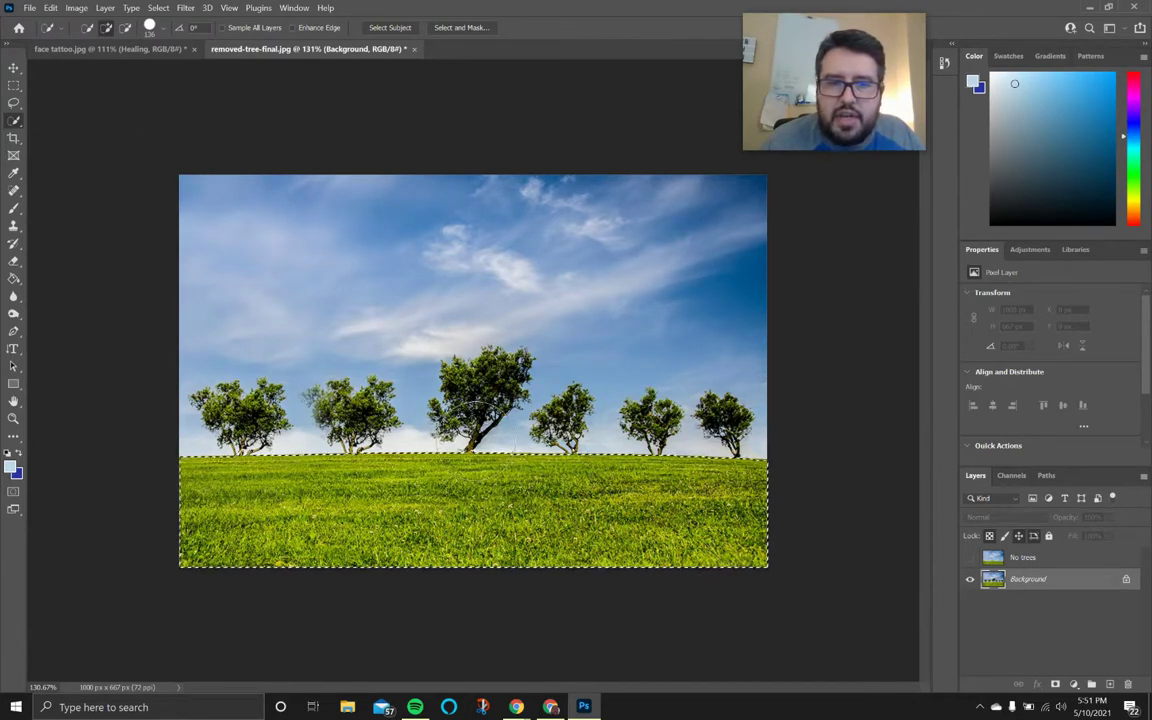
{"action": "scroll", "coordinate": [468, 412], "scroll_direction": "up", "scroll_amount": 6}
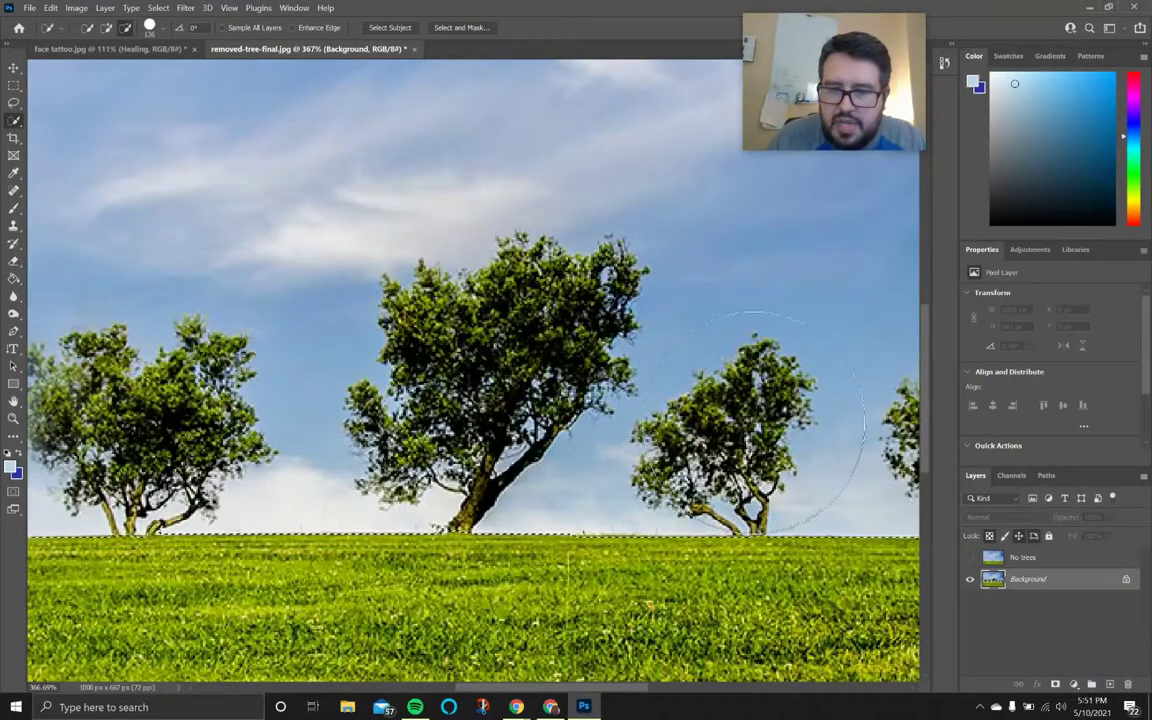
{"action": "left_click_drag", "start_coordinate": [630, 690], "coordinate": [70, 687]}
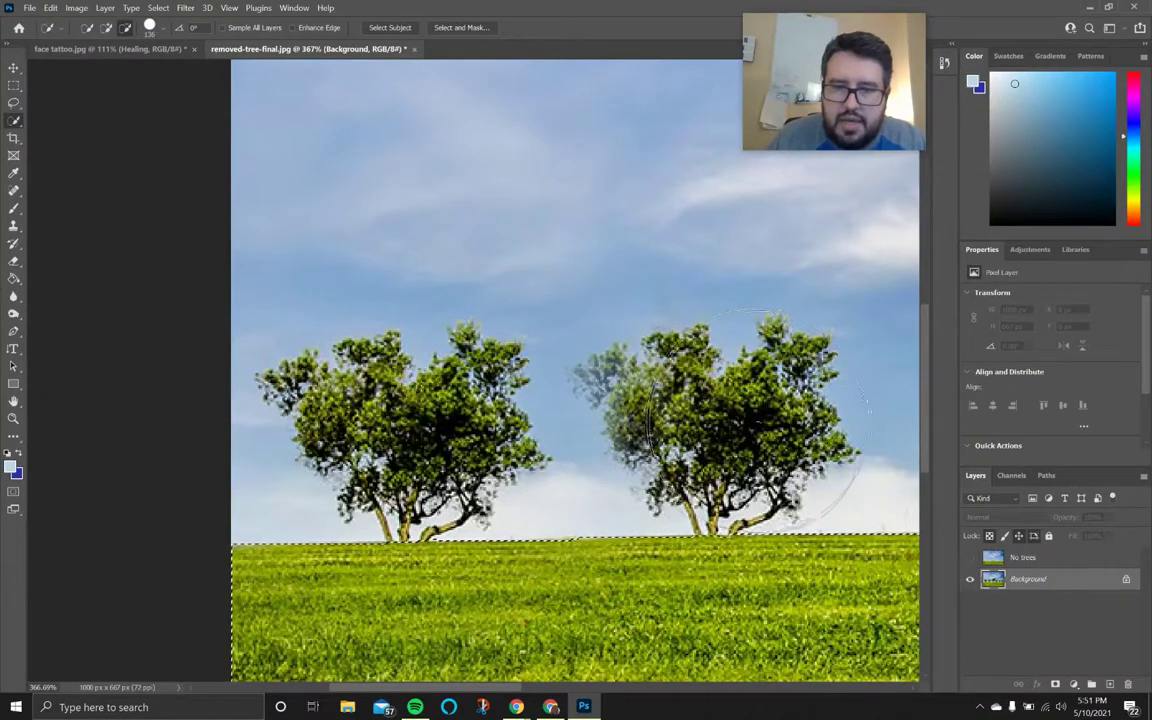
{"action": "scroll", "coordinate": [585, 560], "scroll_direction": "down", "scroll_amount": 3}
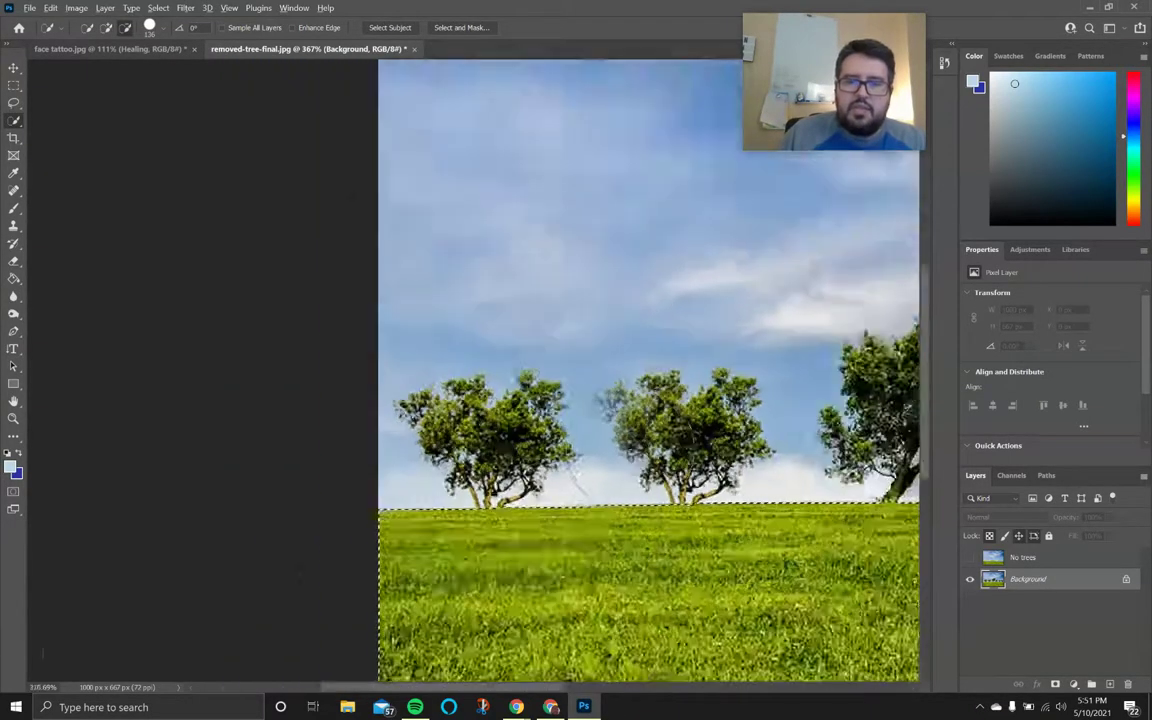
{"action": "scroll", "coordinate": [897, 543], "scroll_direction": "up", "scroll_amount": 2}
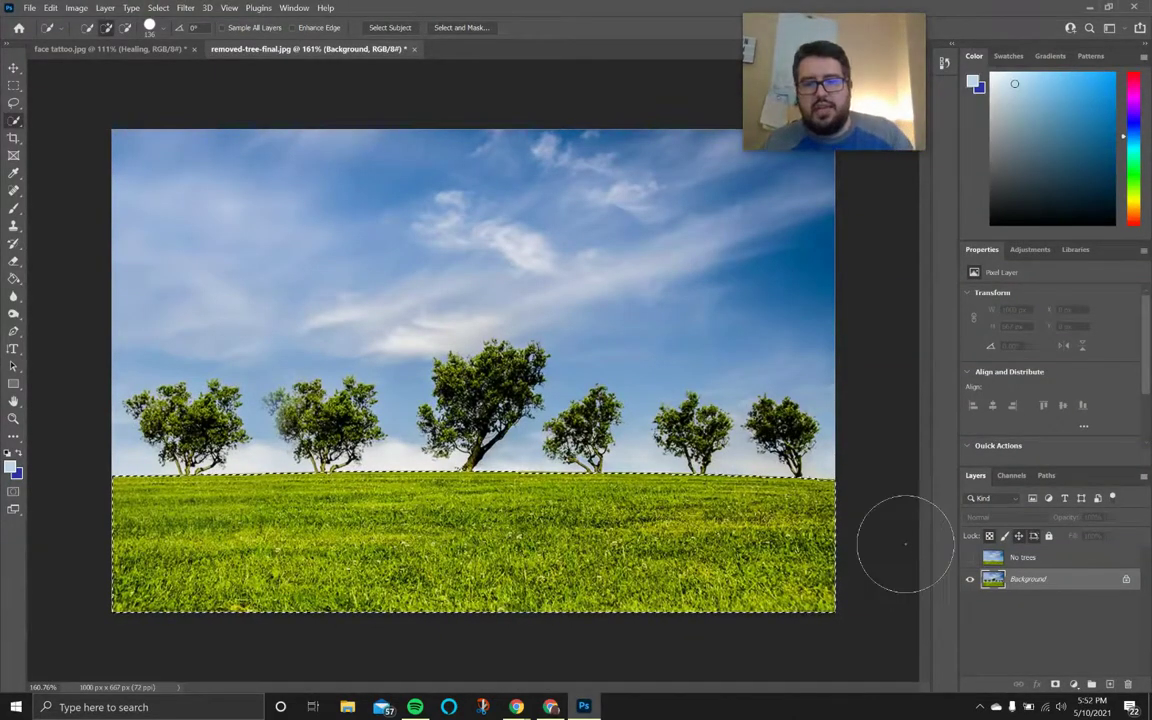
{"action": "key", "text": "ctrl+j"}
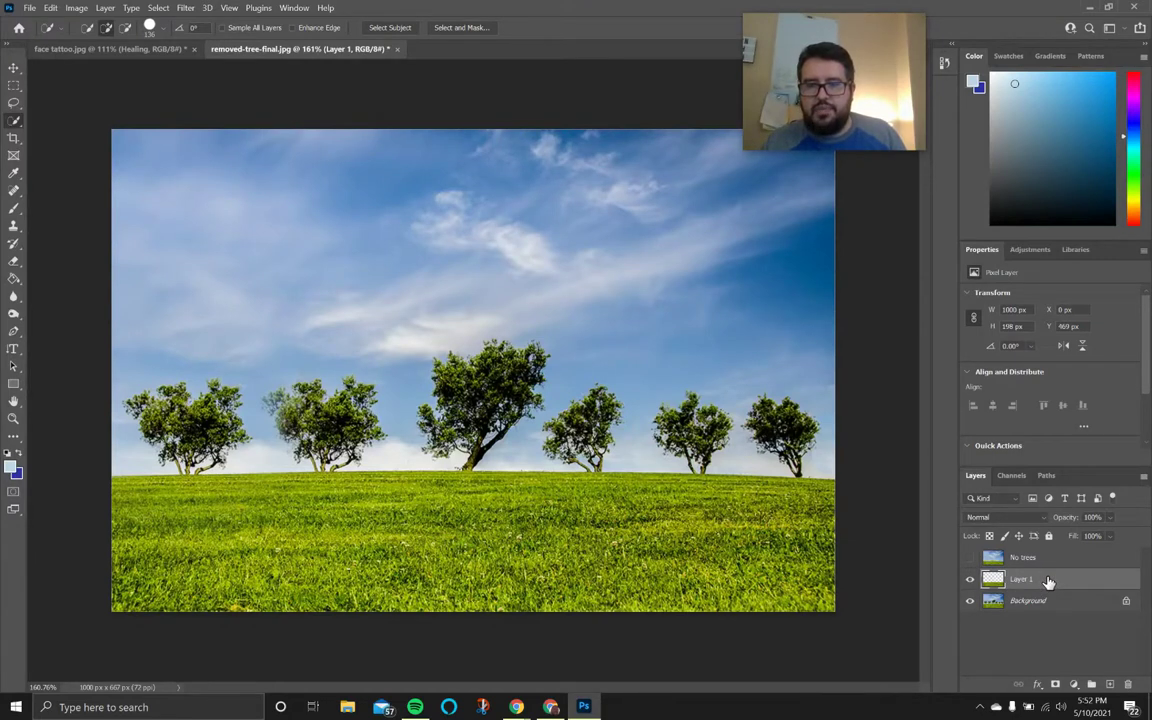
Step: Show the No trees layer, move Layer 1 above it, and zoom out to about 177% to see the whole image
{"action": "left_click", "coordinate": [970, 558]}
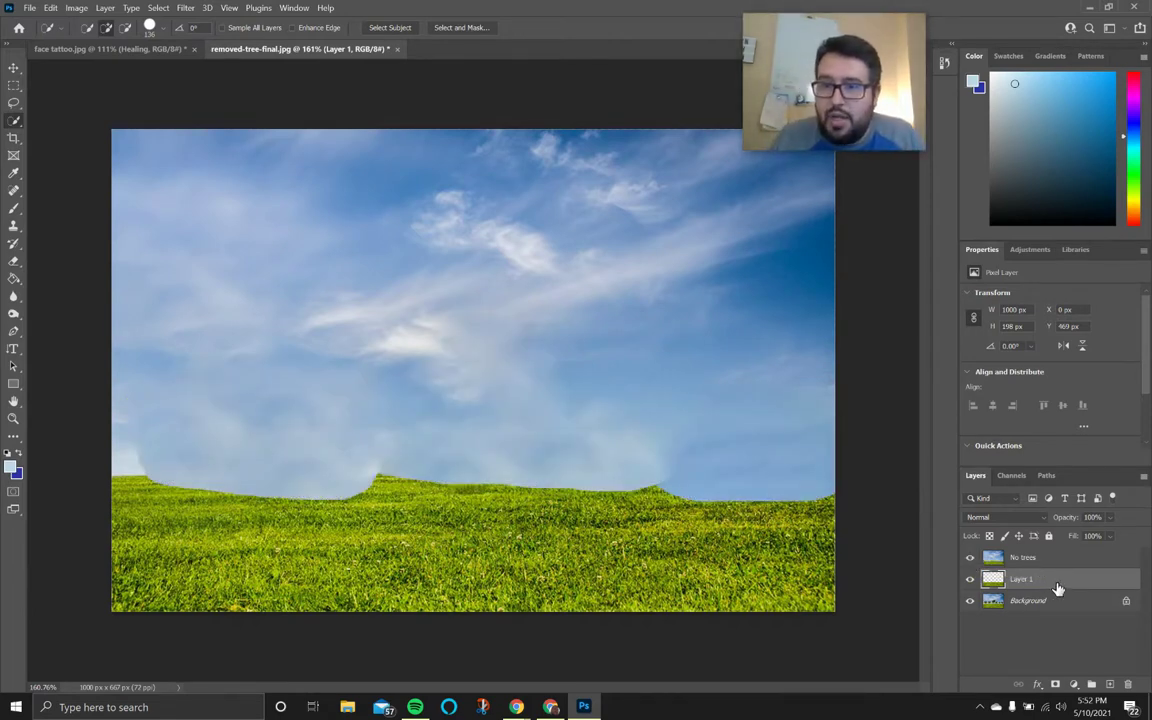
{"action": "left_click_drag", "start_coordinate": [1058, 588], "coordinate": [1058, 558]}
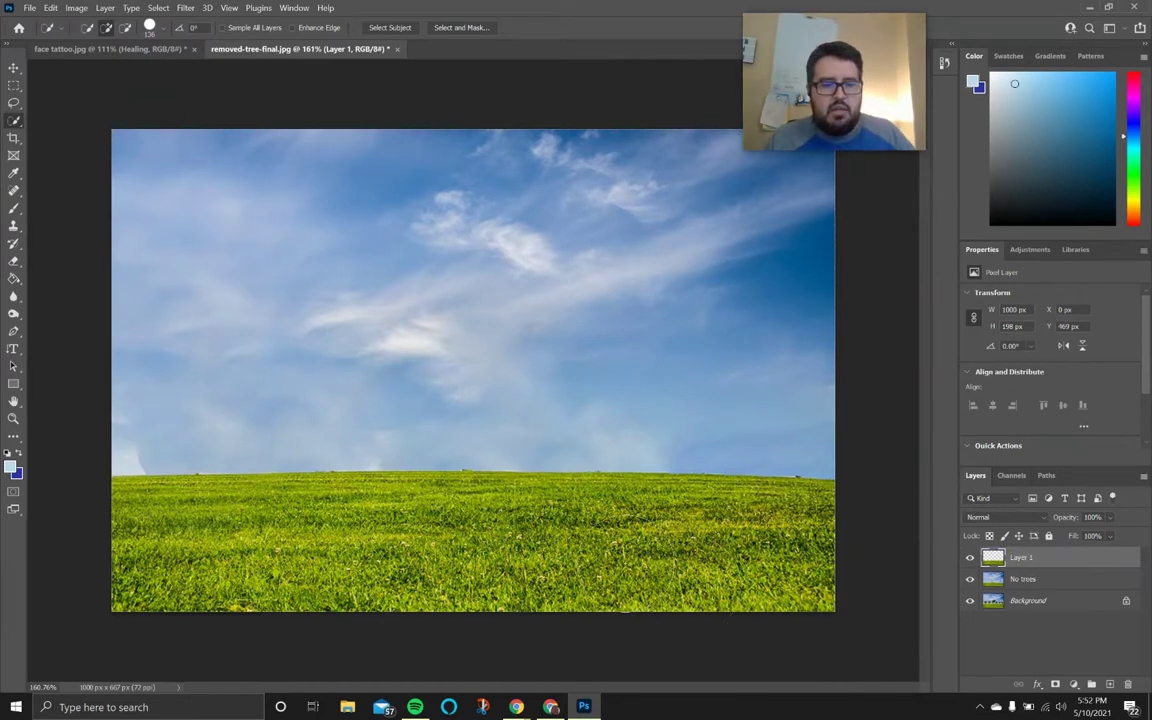
{"action": "scroll", "coordinate": [571, 535], "scroll_direction": "down", "scroll_amount": 2}
{"action": "scroll", "coordinate": [560, 490], "scroll_direction": "up", "scroll_amount": 4}
{"action": "scroll", "coordinate": [558, 470], "scroll_direction": "down", "scroll_amount": 1}
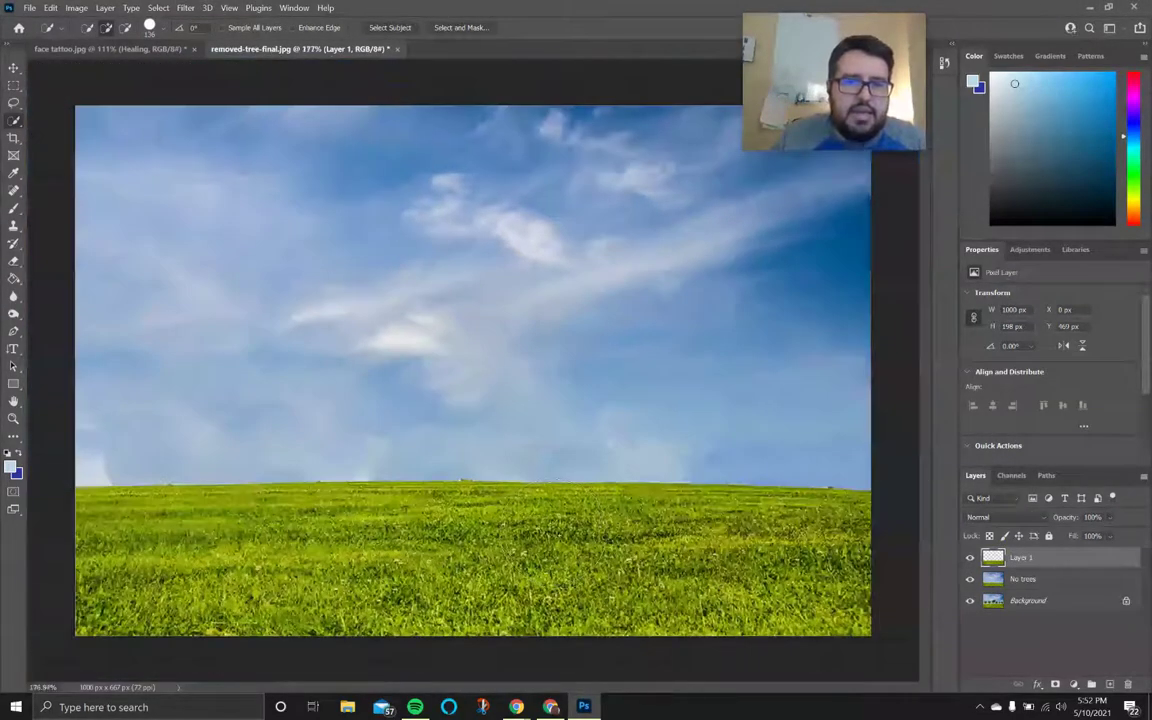
Step: Spot-heal the smudge along the left horizon
{"action": "left_click", "coordinate": [16, 190]}
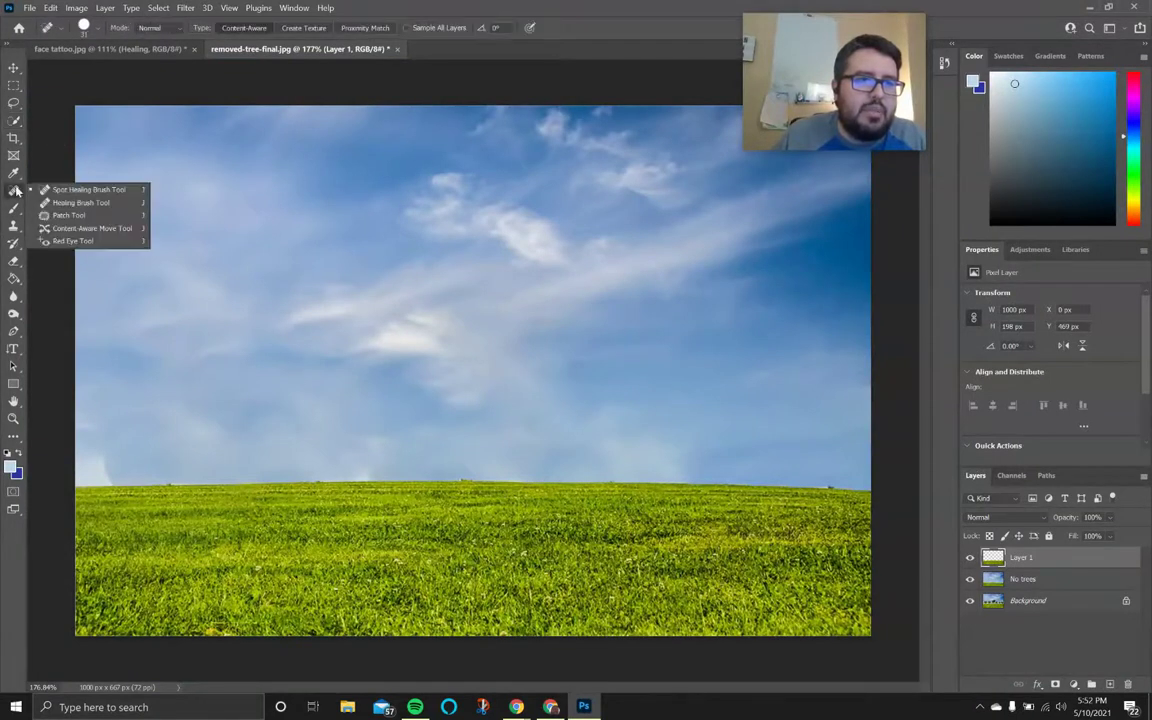
{"action": "left_click", "coordinate": [72, 193]}
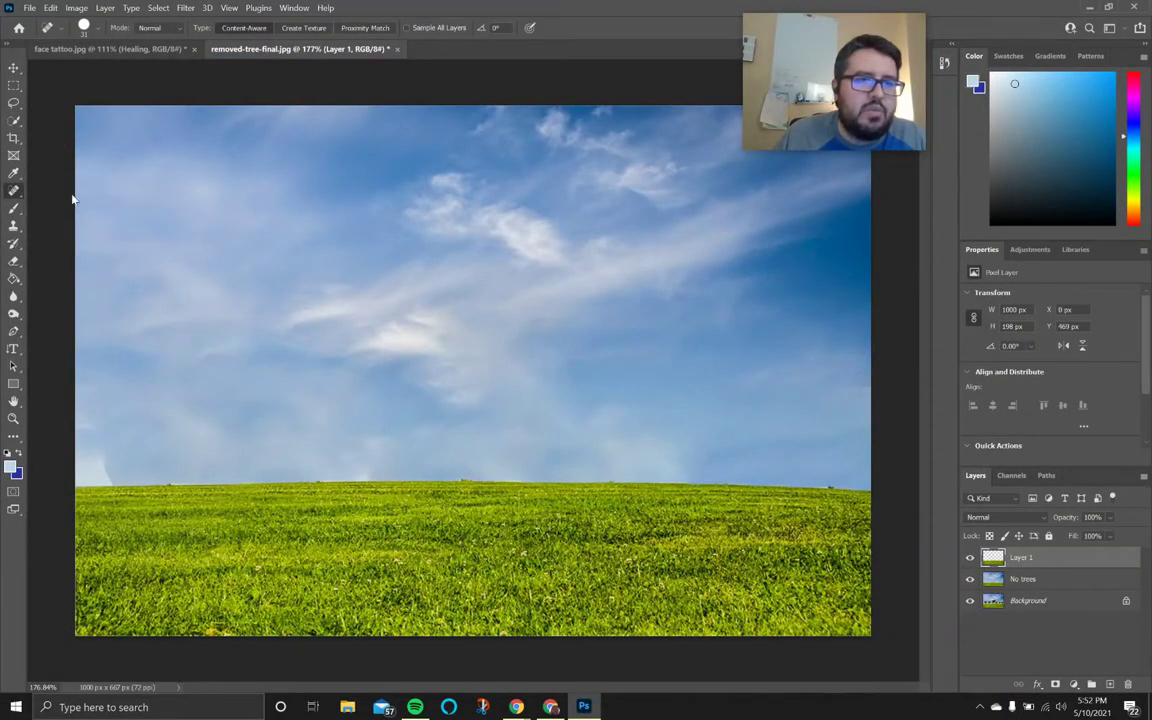
{"action": "left_click", "coordinate": [111, 471]}
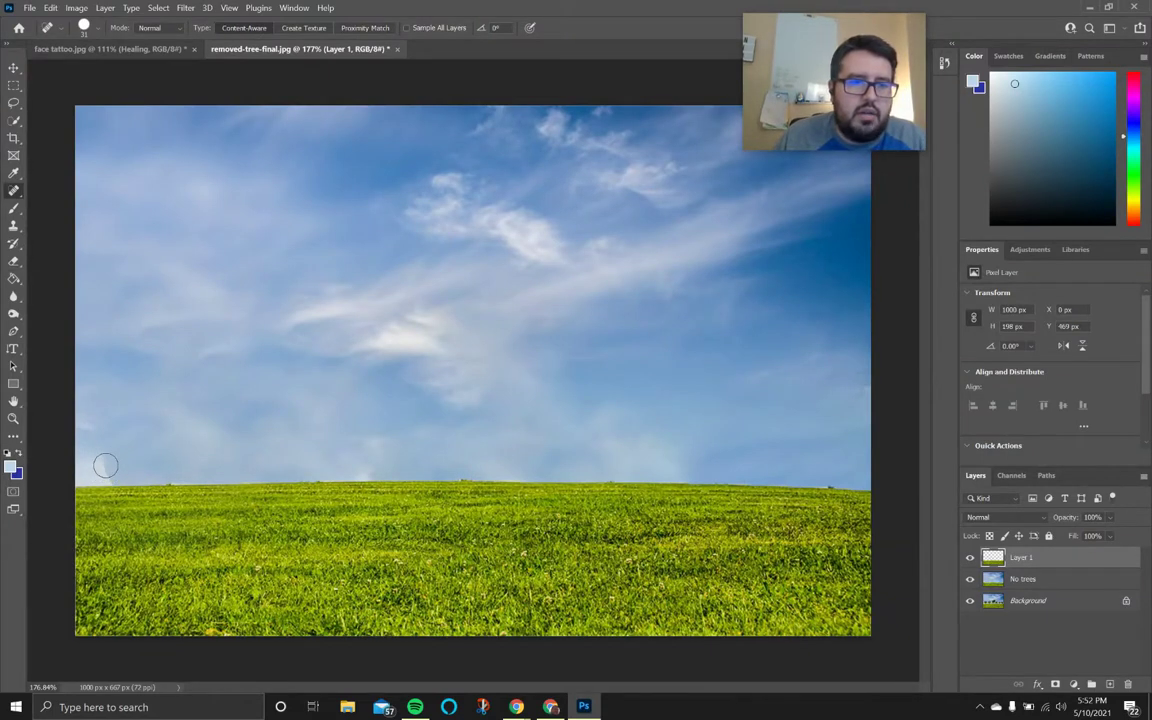
{"action": "left_click_drag", "start_coordinate": [115, 461], "coordinate": [99, 466]}
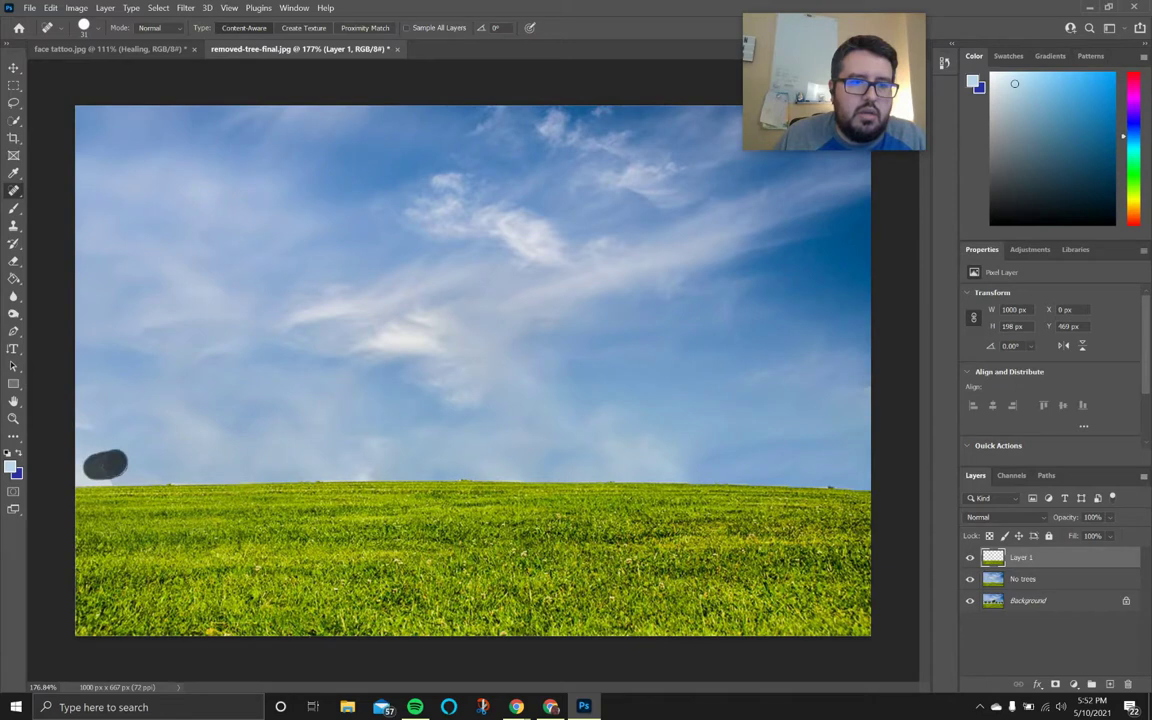
Step: Try patching the left-horizon smudge, dismiss the error, deselect, and select the No trees layer
{"action": "right_click", "coordinate": [15, 197]}
{"action": "left_click", "coordinate": [75, 208]}
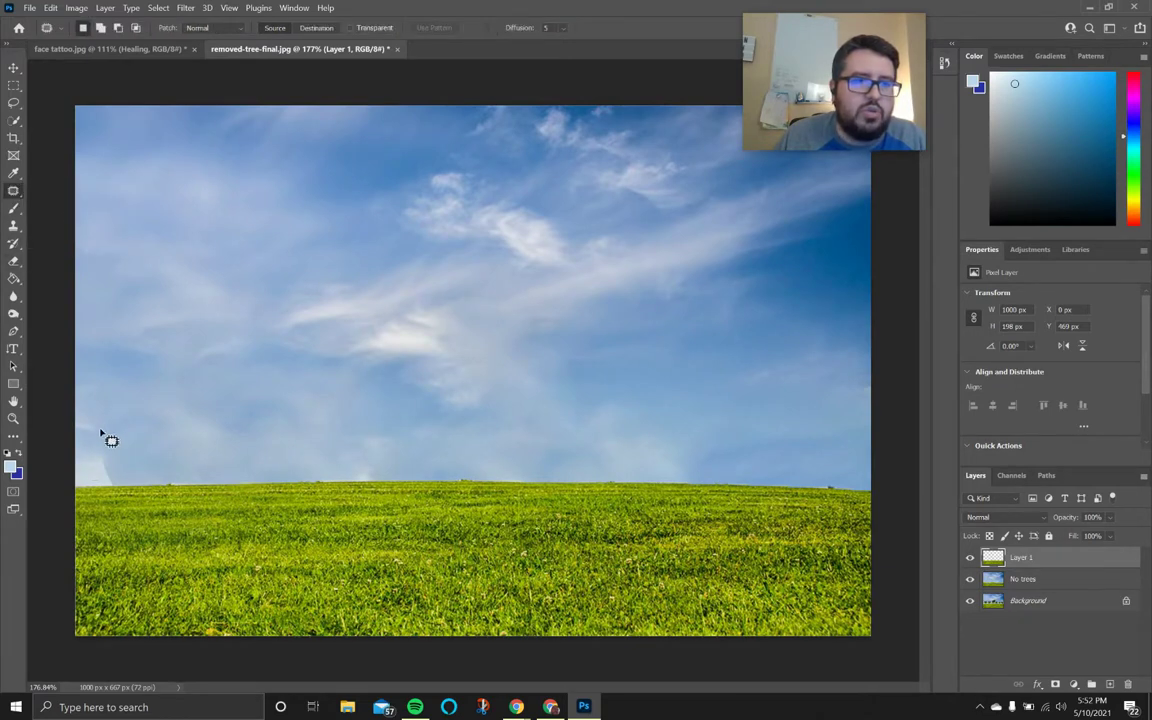
{"action": "mouse_move", "coordinate": [88, 436]}
{"action": "left_mouse_down"}
{"action": "mouse_move", "coordinate": [76, 464]}
{"action": "mouse_move", "coordinate": [99, 479]}
{"action": "mouse_move", "coordinate": [120, 471]}
{"action": "mouse_move", "coordinate": [113, 441]}
{"action": "left_mouse_up"}
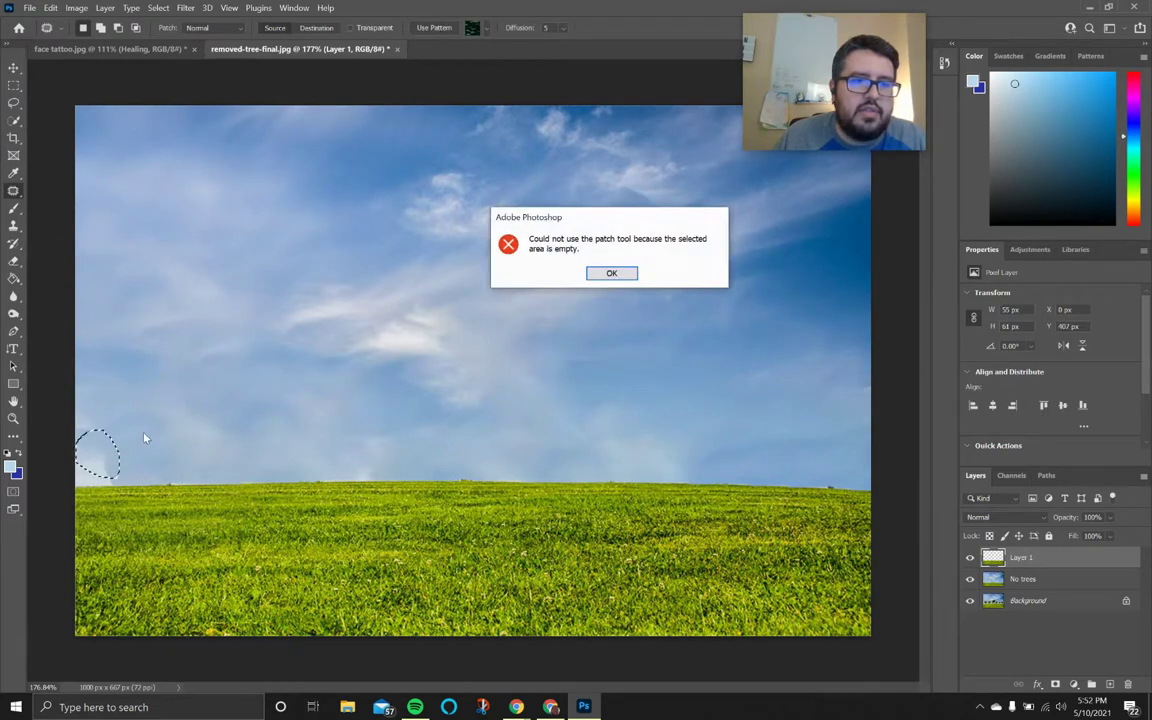
{"action": "left_click", "coordinate": [612, 270]}
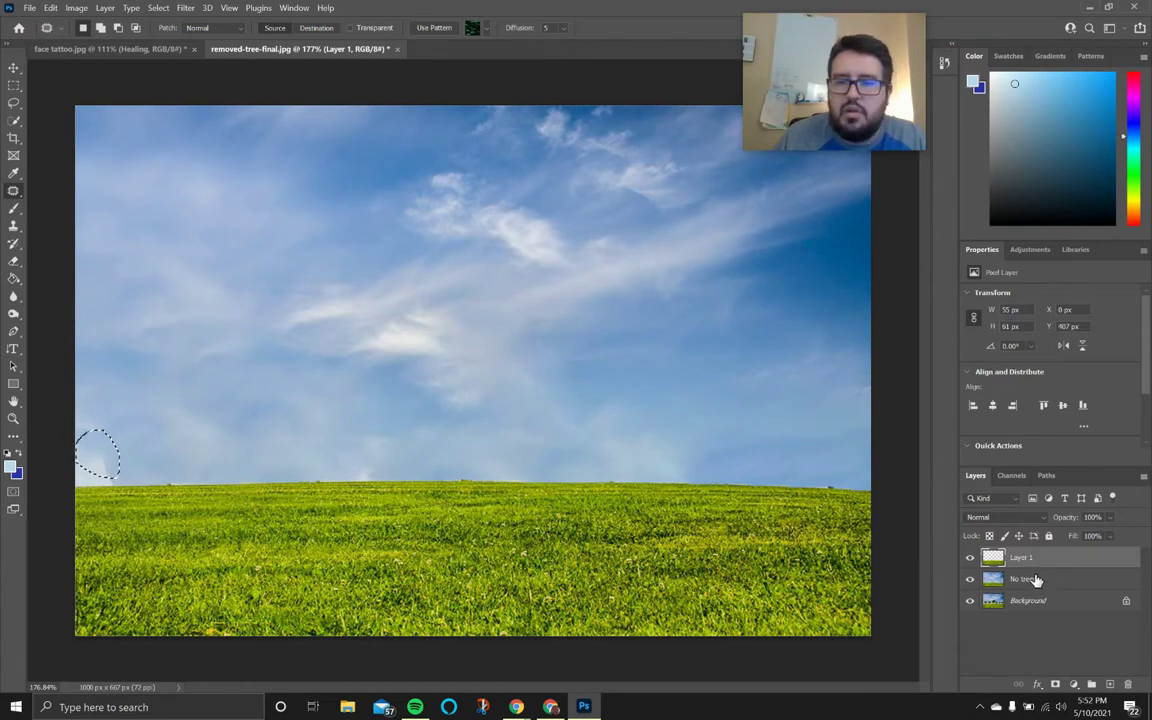
{"action": "key", "text": "ctrl+d"}
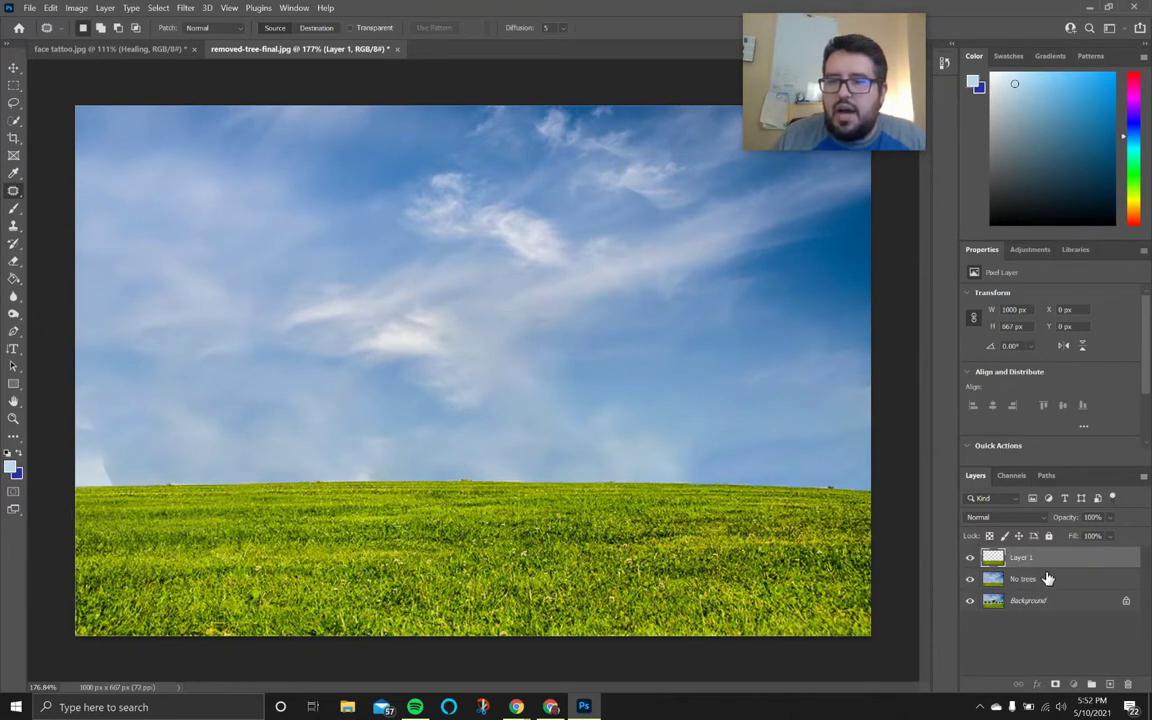
{"action": "left_click", "coordinate": [1047, 569]}
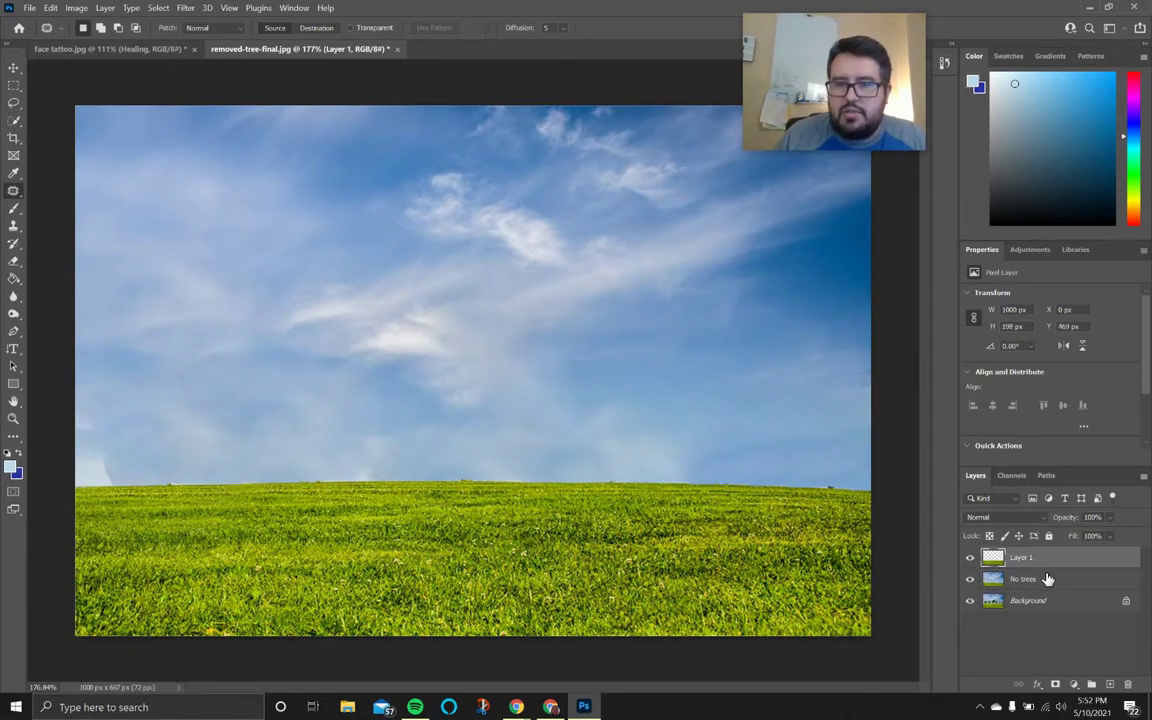
{"action": "left_click", "coordinate": [1047, 578]}
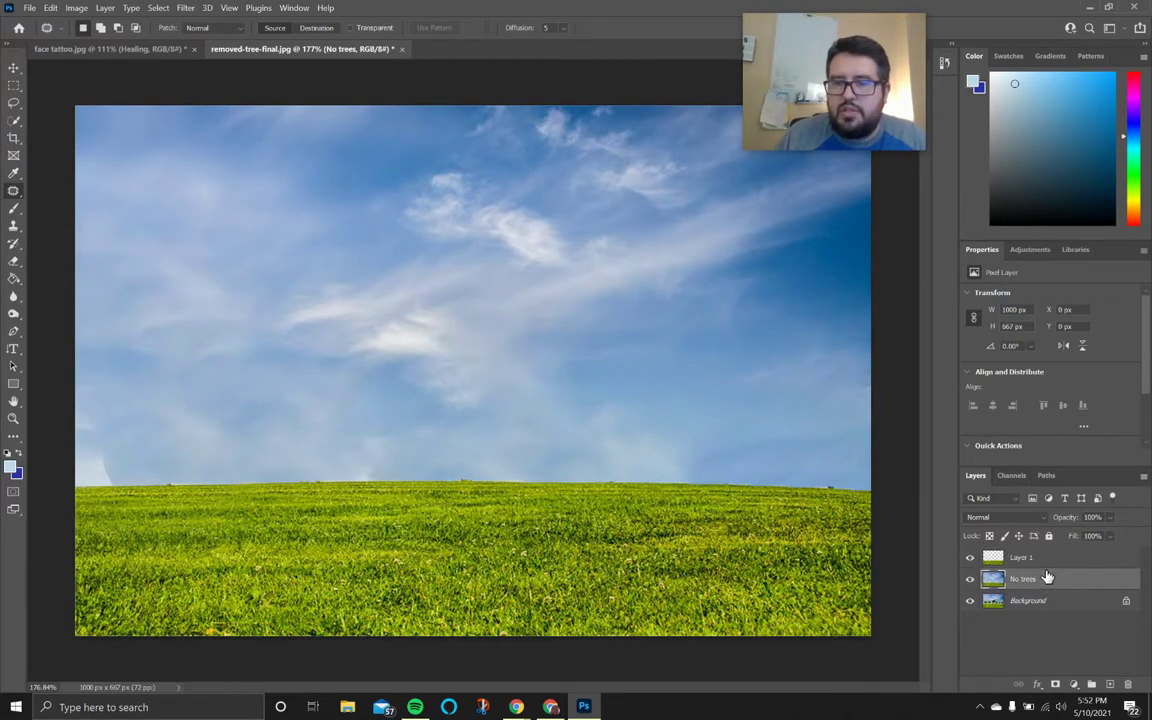
Step: Hide the Background layer and Merge Visible to combine Layer 1 with No trees
{"action": "left_click", "coordinate": [970, 604]}
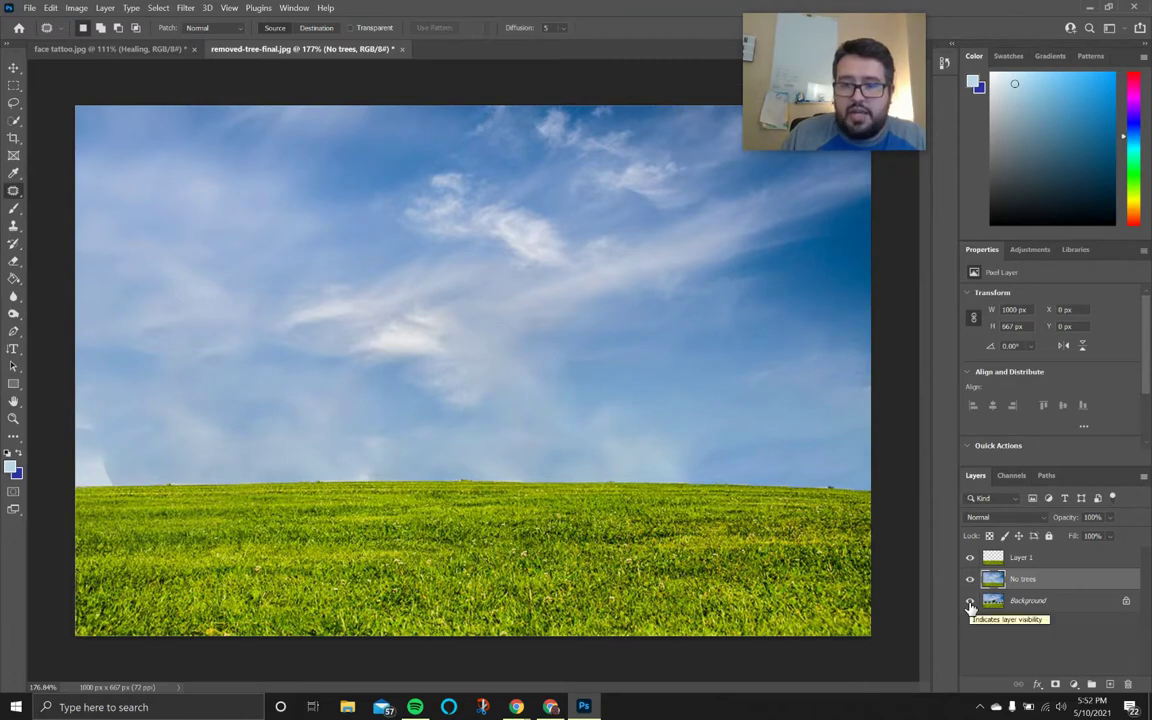
{"action": "right_click", "coordinate": [1040, 562]}
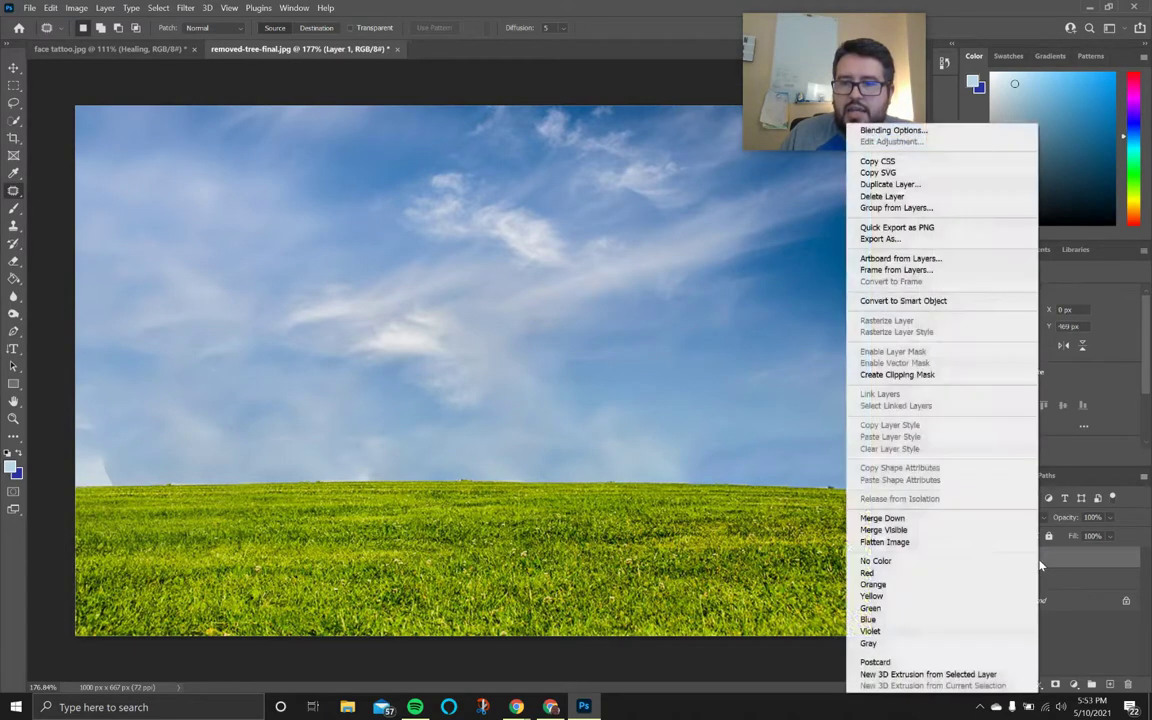
{"action": "left_click", "coordinate": [911, 533]}
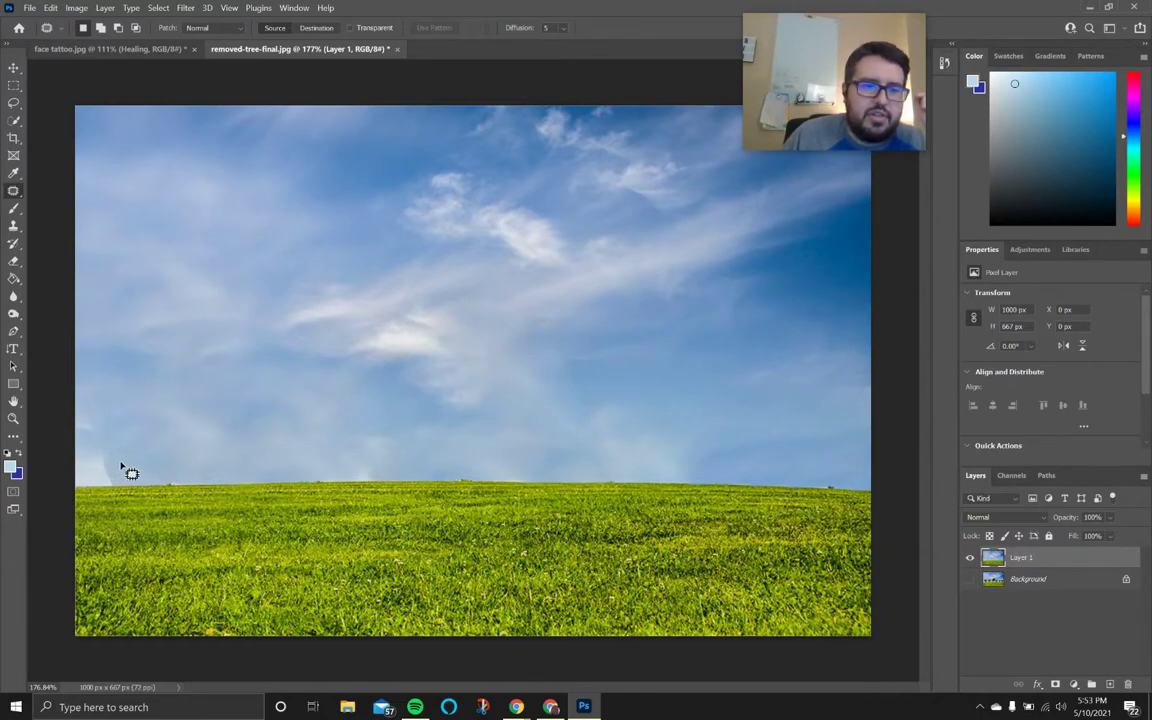
Step: Zoom in and patch the pale smudge at the left horizon
{"action": "scroll", "coordinate": [112, 484], "scroll_direction": "up", "scroll_amount": 2}
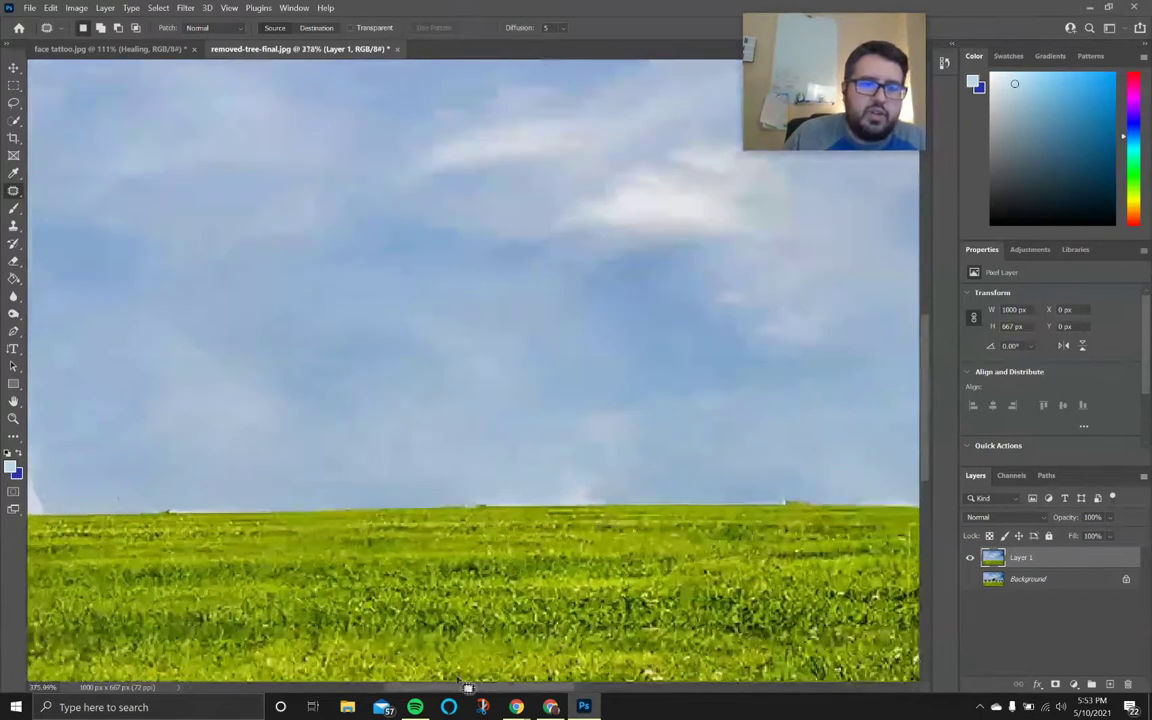
{"action": "scroll", "coordinate": [440, 620], "scroll_direction": "up", "scroll_amount": 2}
{"action": "scroll", "coordinate": [404, 690], "scroll_direction": "left", "scroll_amount": 3}
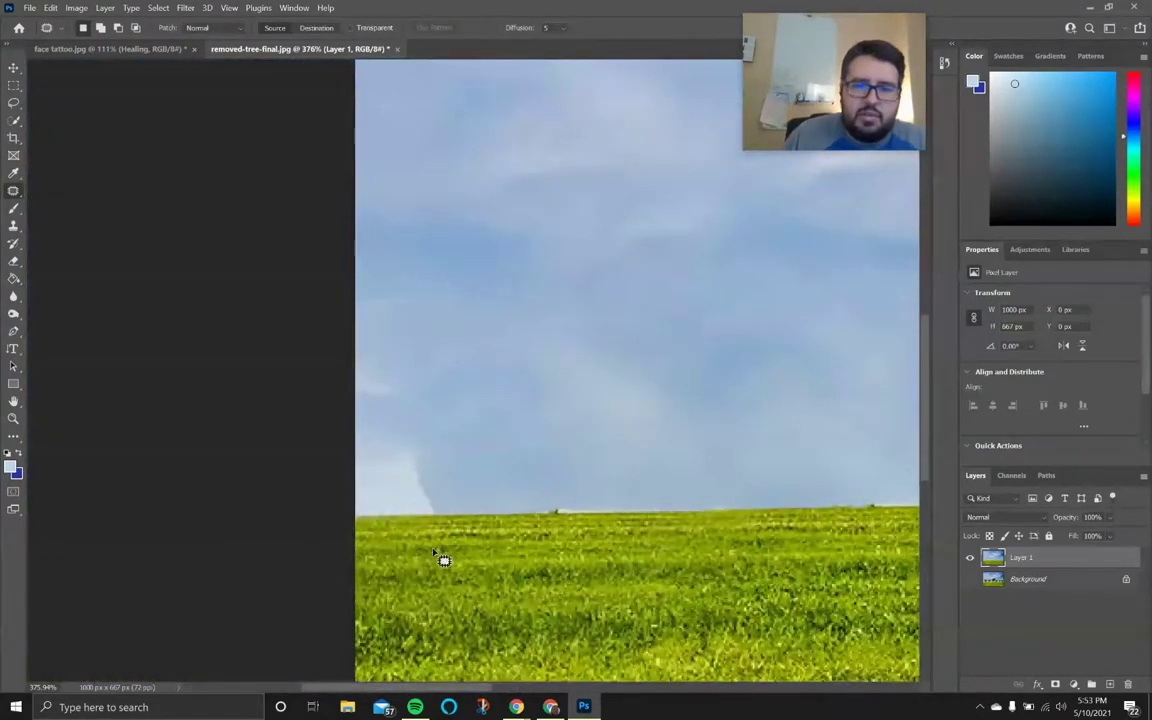
{"action": "mouse_move", "coordinate": [437, 522]}
{"action": "left_mouse_down"}
{"action": "mouse_move", "coordinate": [389, 486]}
{"action": "mouse_move", "coordinate": [388, 432]}
{"action": "mouse_move", "coordinate": [407, 422]}
{"action": "mouse_move", "coordinate": [428, 446]}
{"action": "mouse_move", "coordinate": [441, 509]}
{"action": "mouse_move", "coordinate": [413, 487]}
{"action": "mouse_move", "coordinate": [498, 474]}
{"action": "left_mouse_up"}
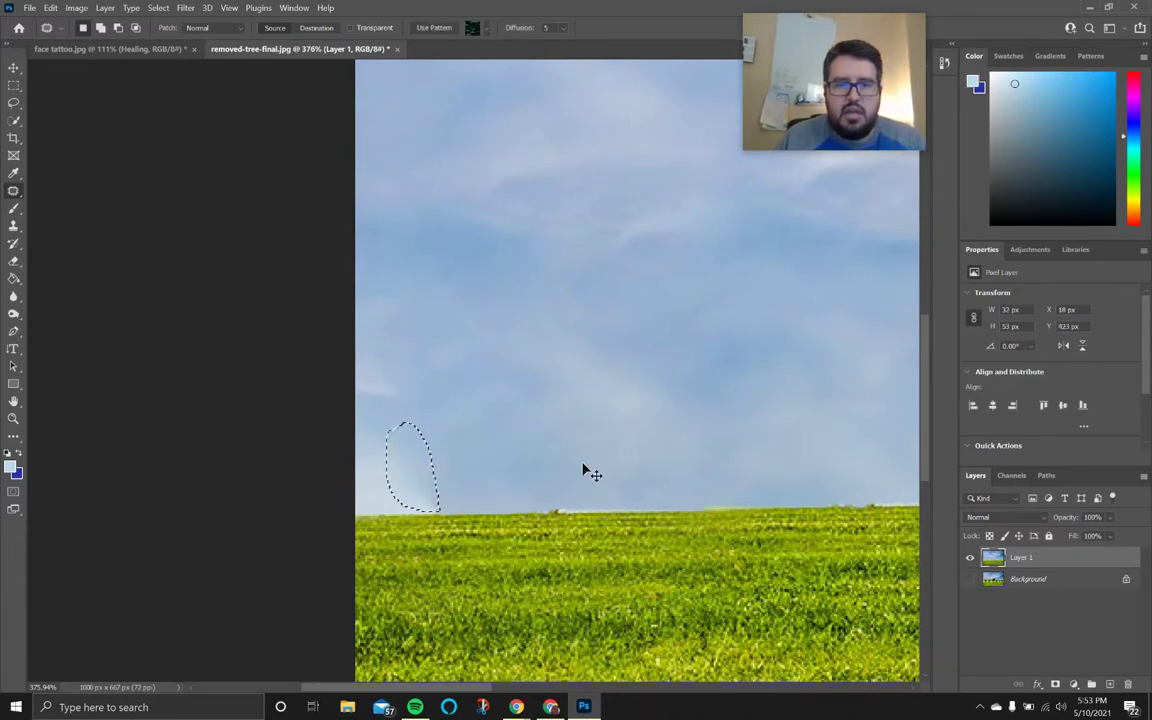
{"action": "key", "text": "ctrl+d"}
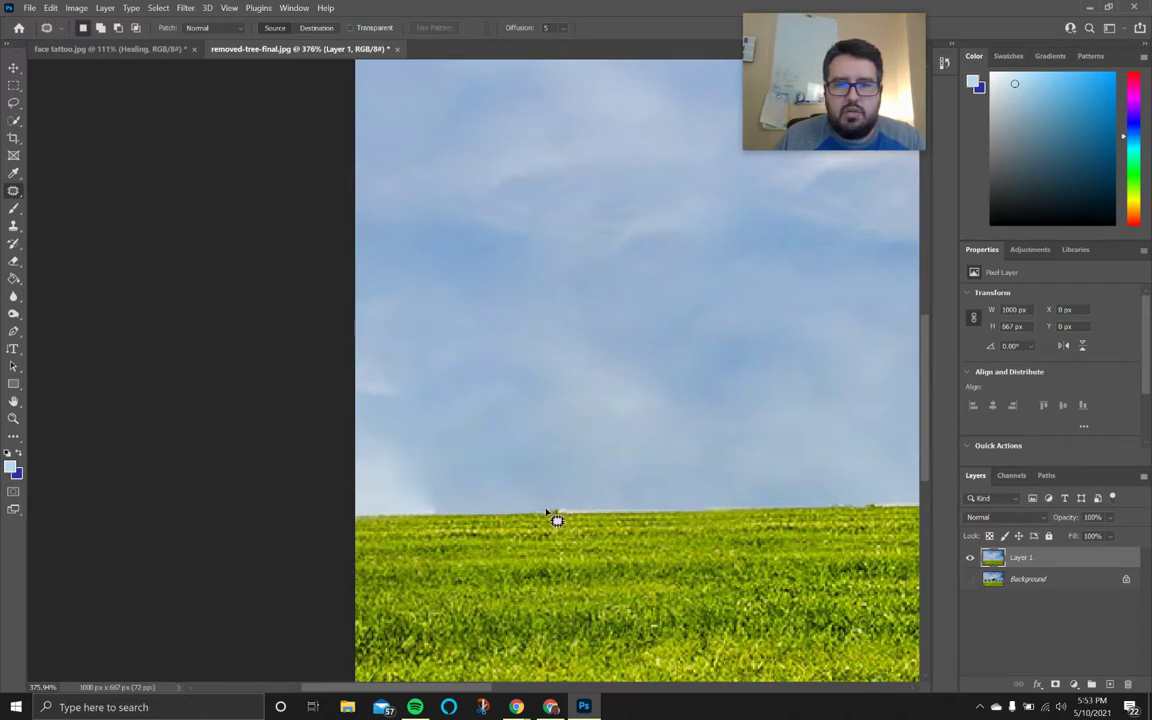
Step: Patch the remaining horizon blemish and the pale area in the left sky
{"action": "mouse_move", "coordinate": [540, 512]}
{"action": "left_mouse_down"}
{"action": "mouse_move", "coordinate": [576, 512]}
{"action": "mouse_move", "coordinate": [545, 507]}
{"action": "mouse_move", "coordinate": [482, 450]}
{"action": "mouse_move", "coordinate": [490, 456]}
{"action": "left_mouse_up"}
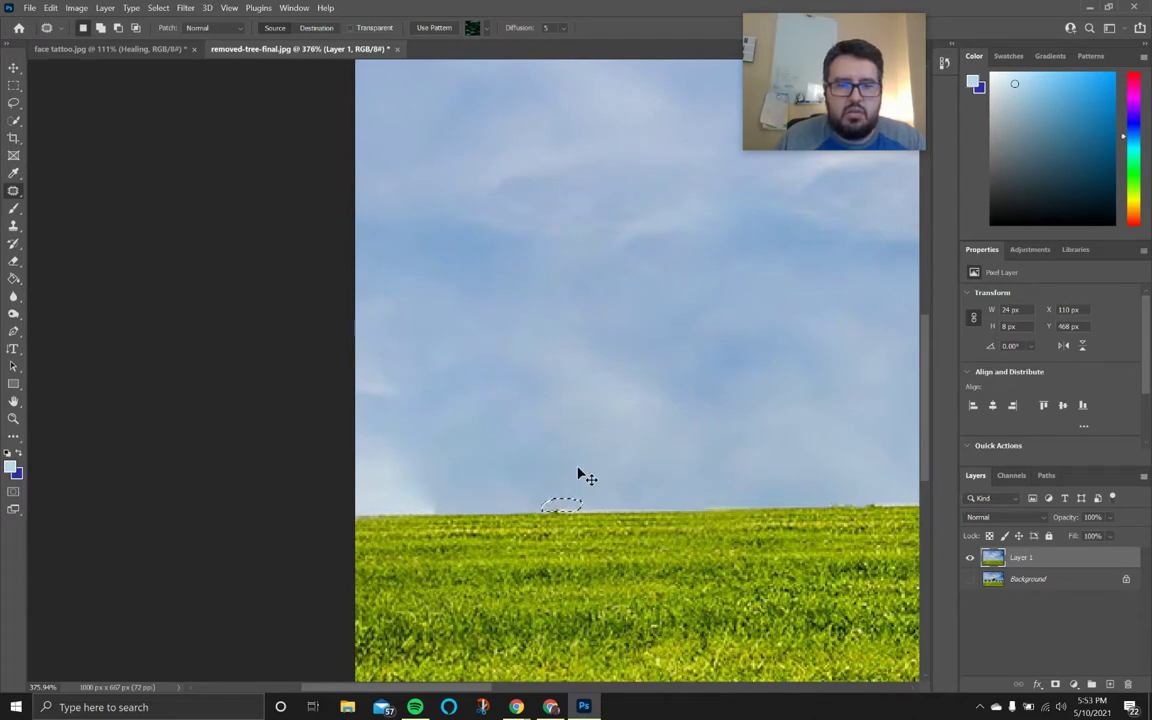
{"action": "left_click", "coordinate": [560, 480]}
{"action": "mouse_move", "coordinate": [396, 403]}
{"action": "left_mouse_down"}
{"action": "mouse_move", "coordinate": [410, 300]}
{"action": "mouse_move", "coordinate": [358, 270]}
{"action": "mouse_move", "coordinate": [350, 404]}
{"action": "left_mouse_up"}
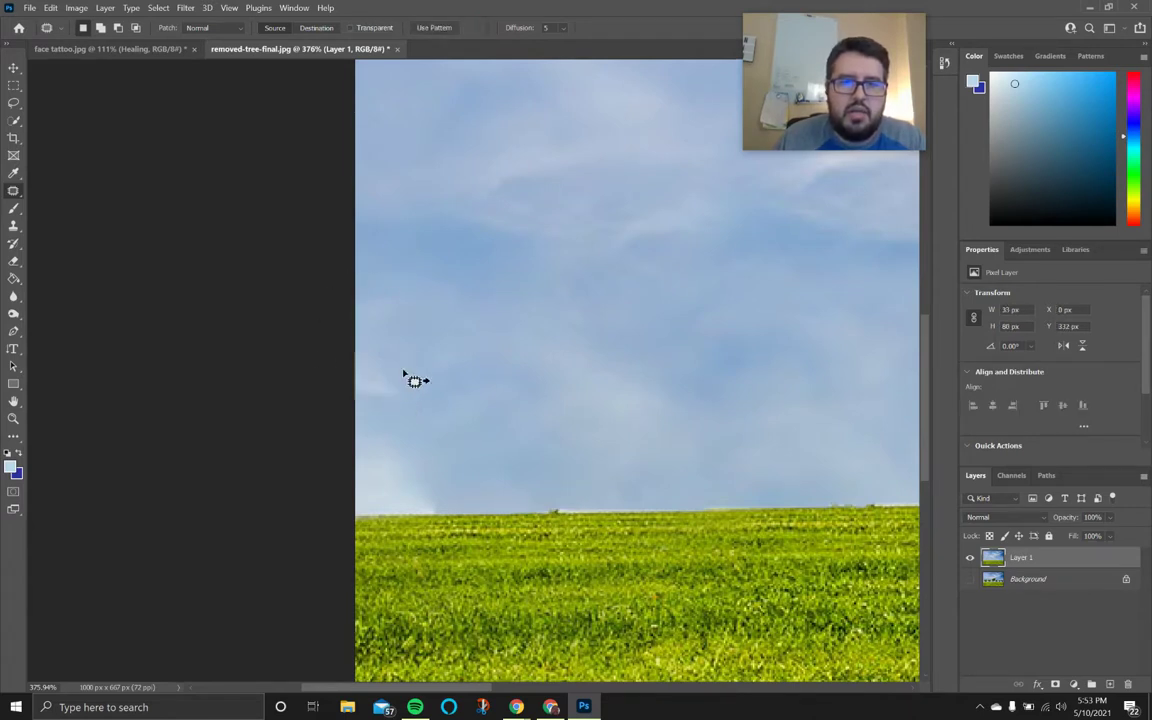
{"action": "left_click", "coordinate": [676, 336]}
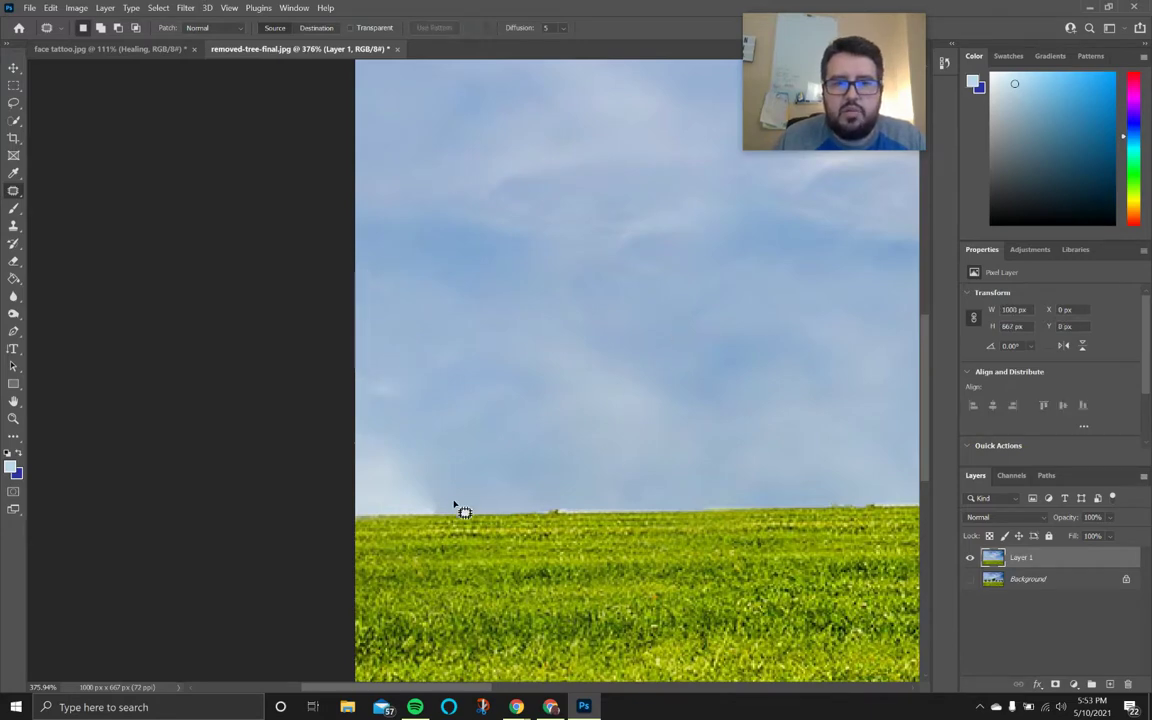
{"action": "scroll", "coordinate": [730, 480], "scroll_direction": "down", "scroll_amount": 5}
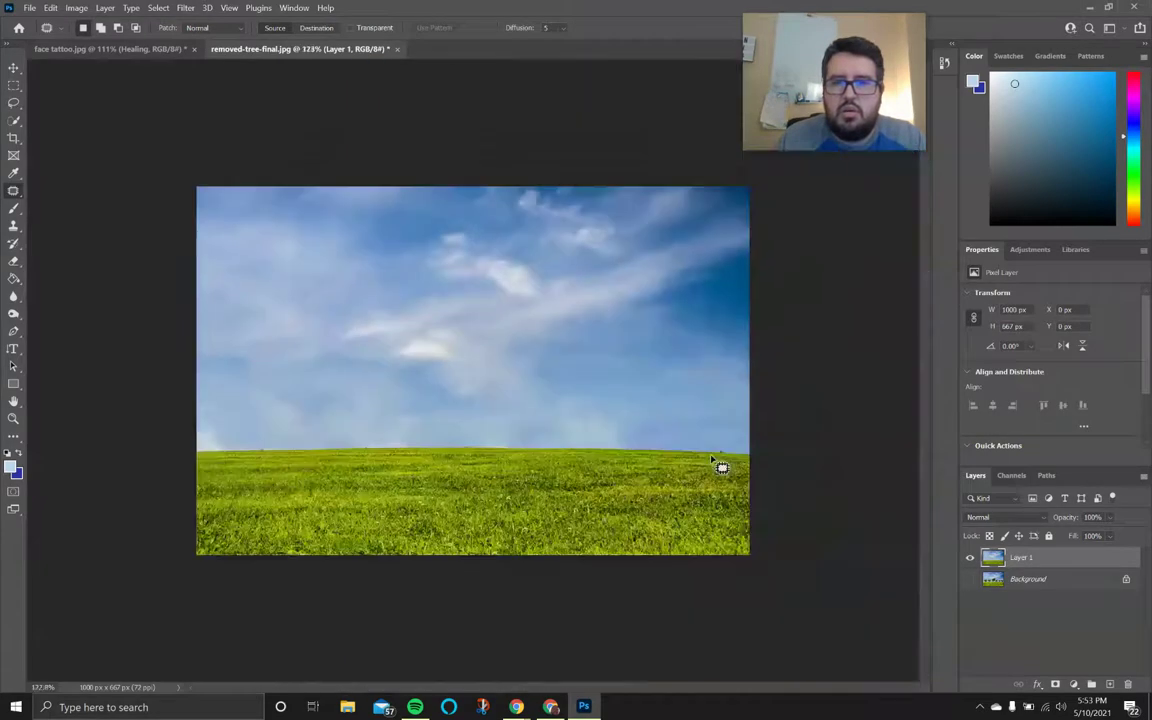
{"action": "scroll", "coordinate": [719, 463], "scroll_direction": "up", "scroll_amount": 2}
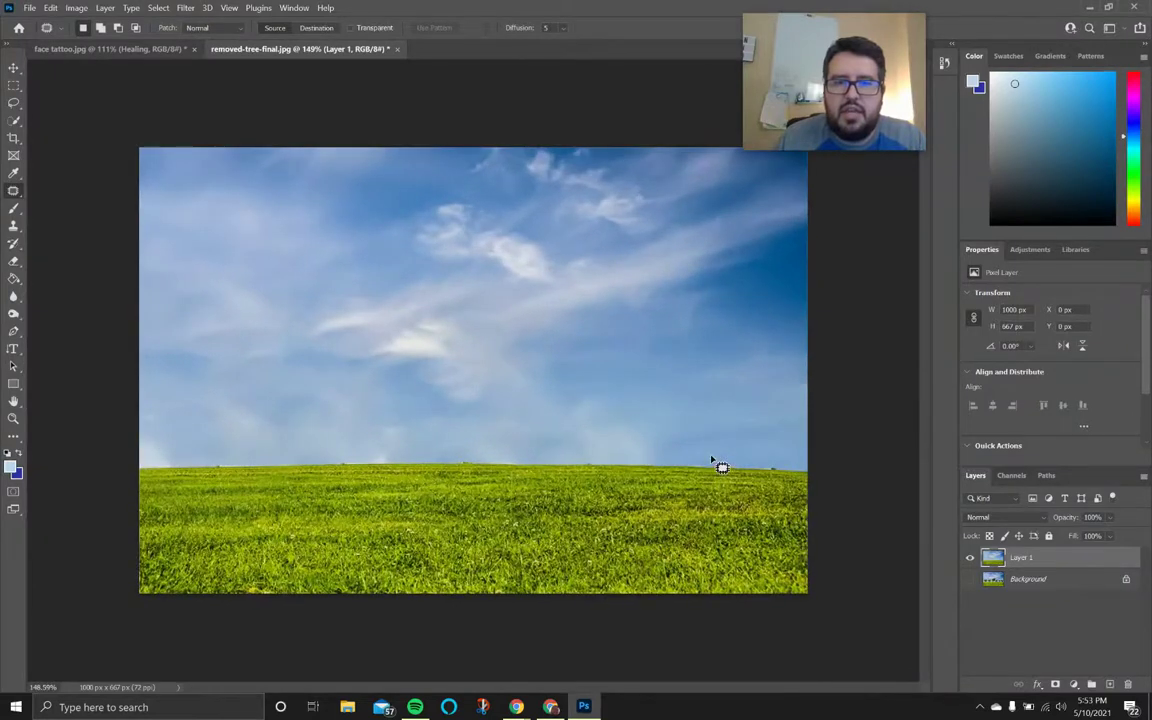
{"action": "scroll", "coordinate": [716, 465], "scroll_direction": "down", "scroll_amount": 1}
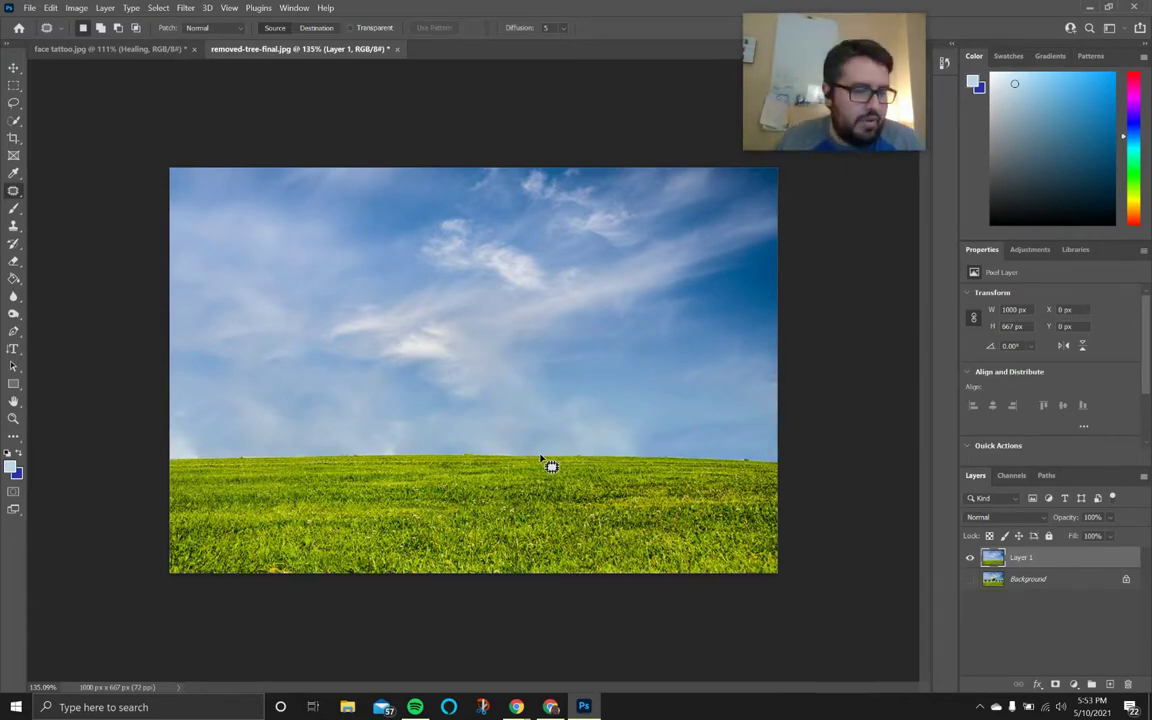
Step: Switch to the face tattoo.jpg document and select the Clone Stamp Tool
{"action": "left_click", "coordinate": [136, 54]}
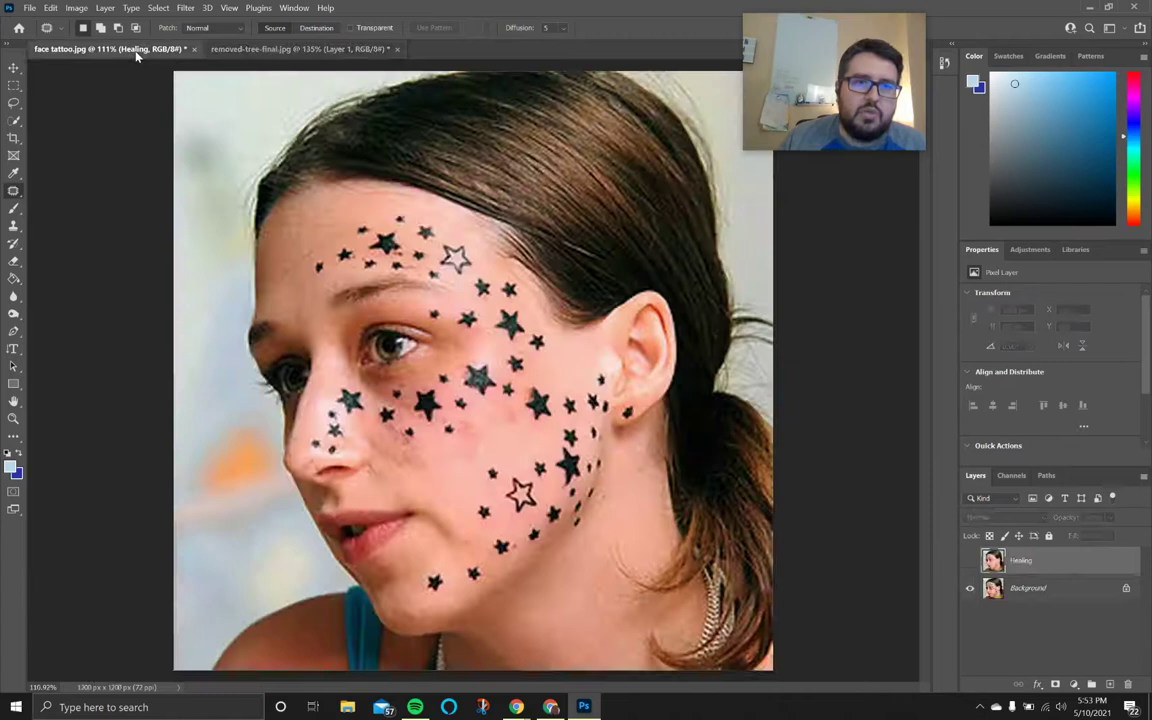
{"action": "right_click", "coordinate": [13, 190]}
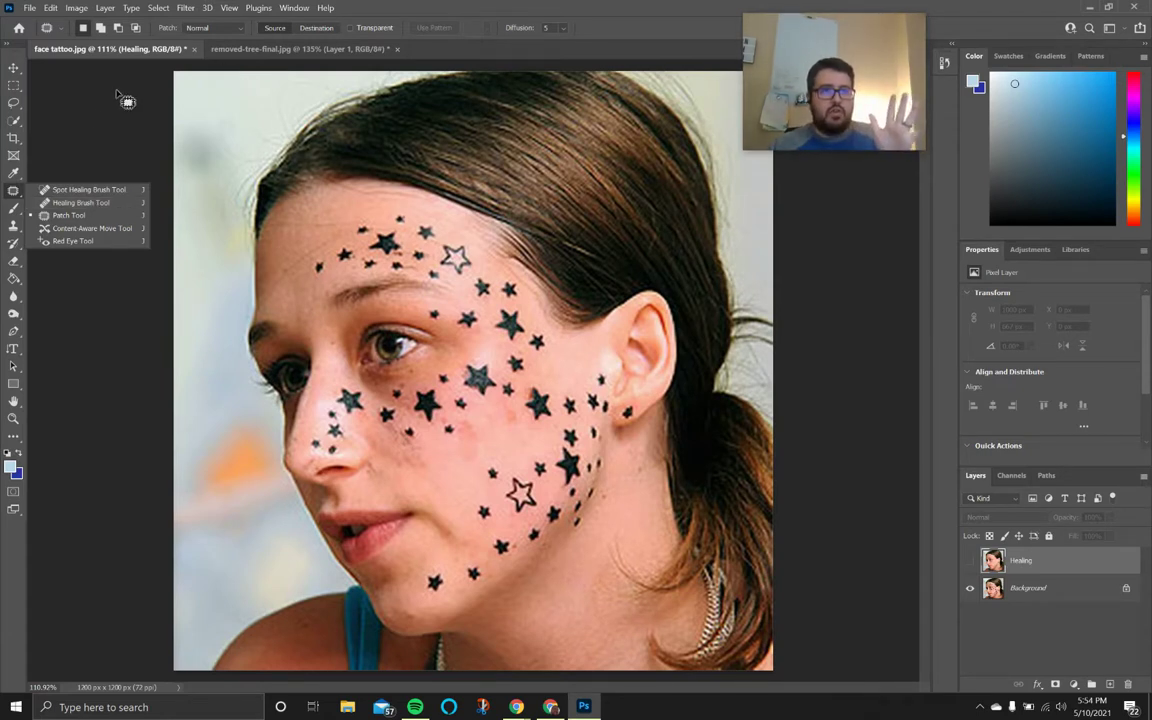
{"action": "left_click", "coordinate": [14, 227]}
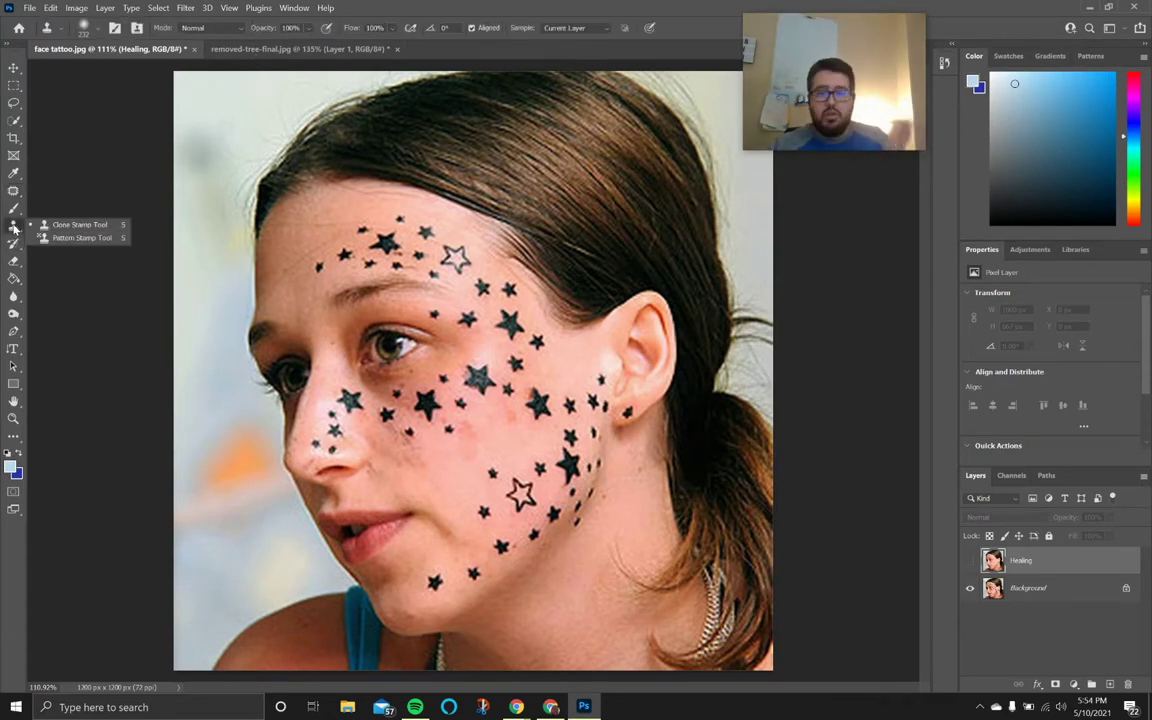
{"action": "left_click", "coordinate": [50, 7]}
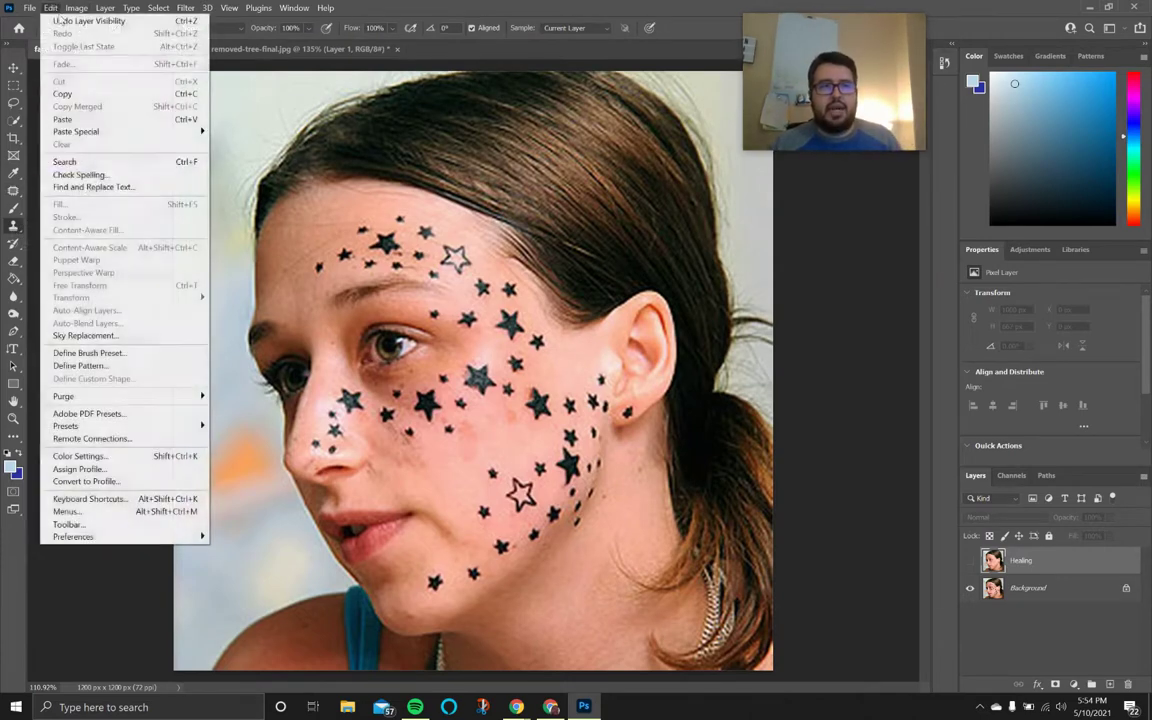